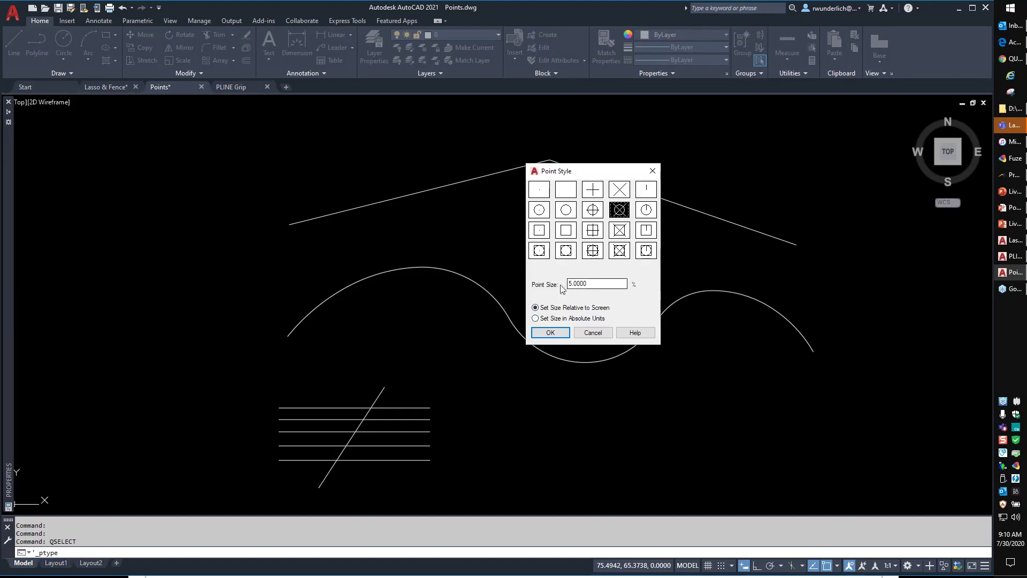
Apply the circled-X point style at 5% relative to the screen, and regenerate the drawing at a different magnification
click(559, 337)
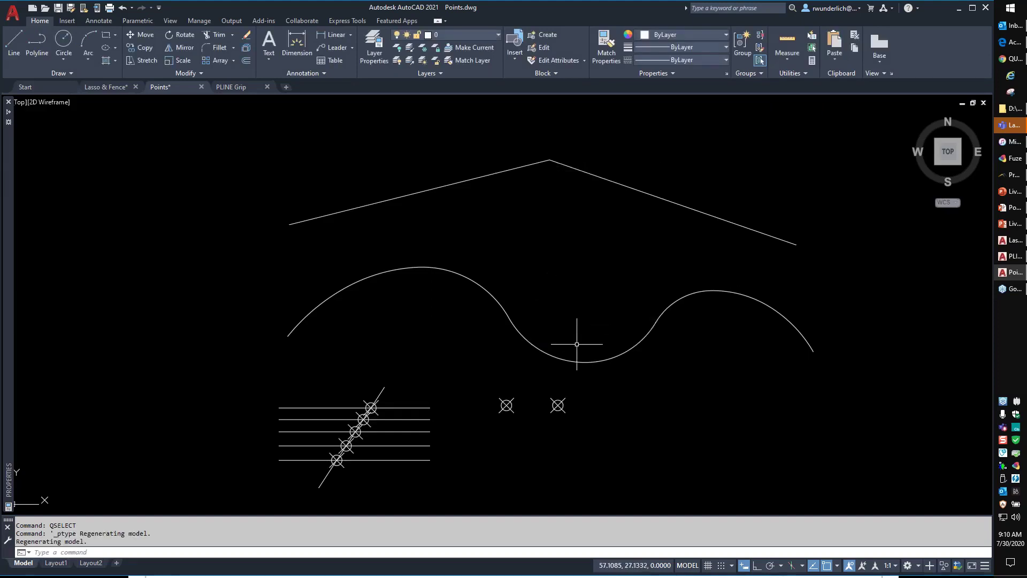
middle_drag(576, 344, 596, 268)
scroll(601, 285, down, 8)
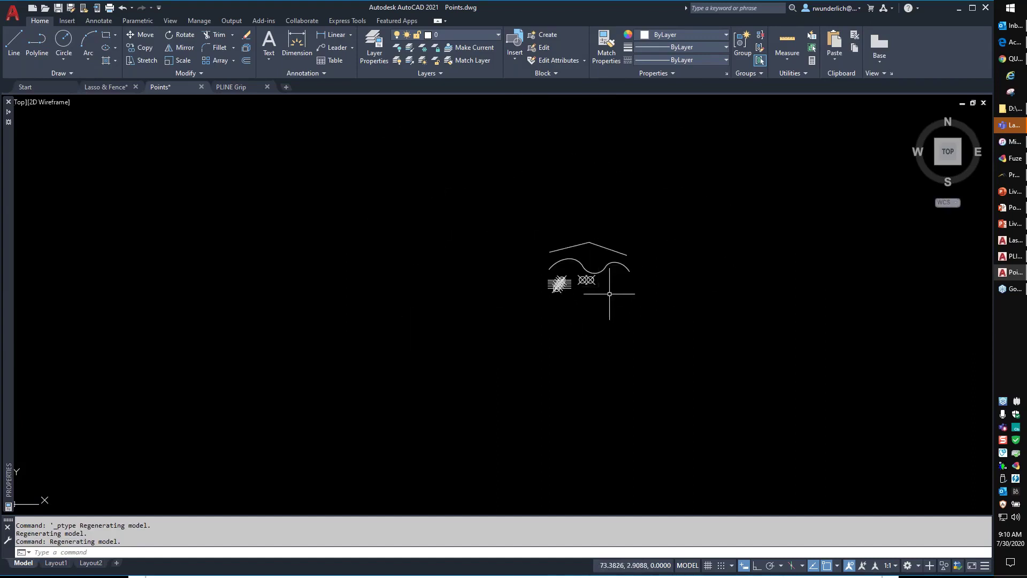
scroll(609, 294, up, 10)
scroll(727, 323, down, 4)
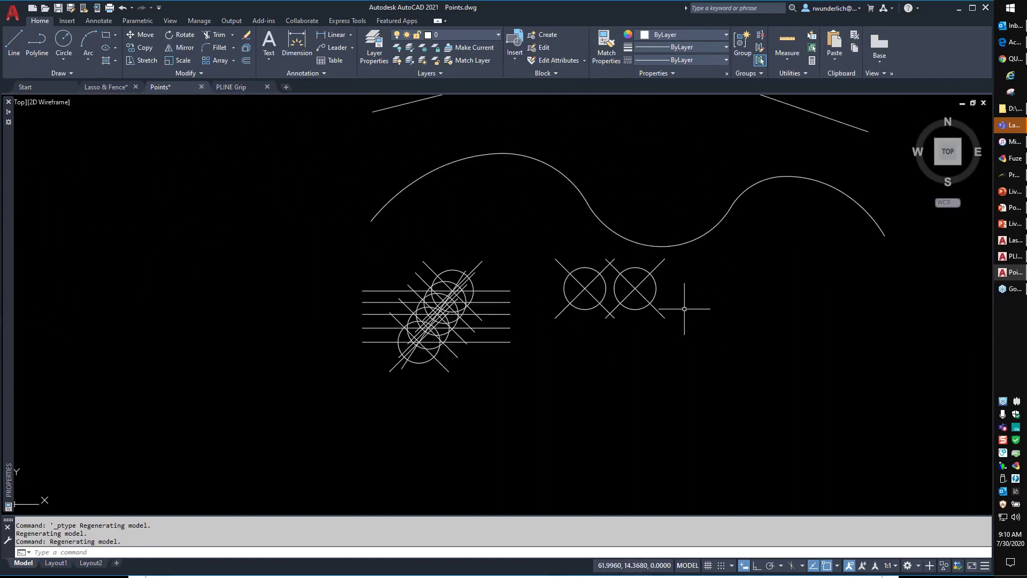
text(RE)
key(Return)
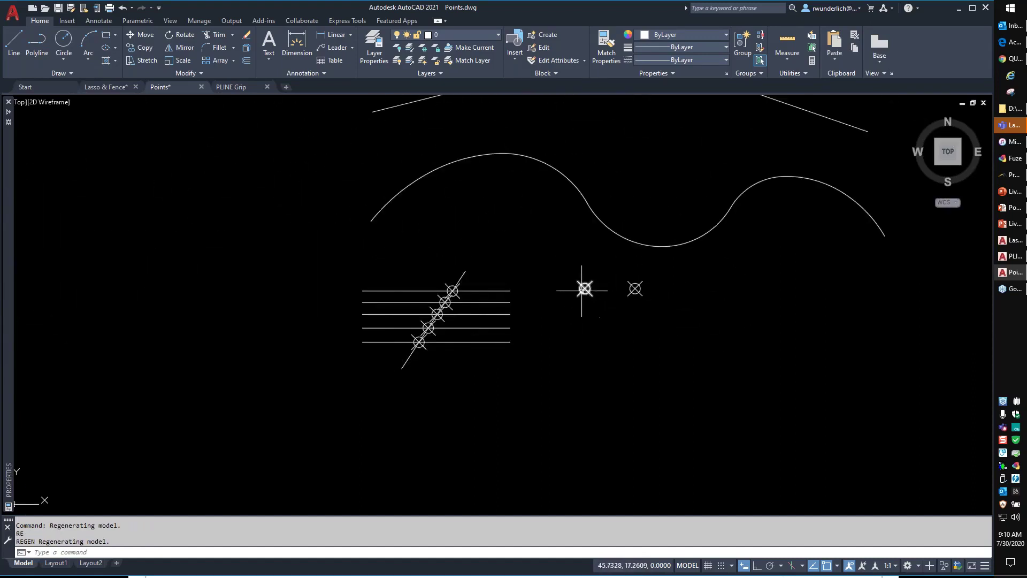
Check how the screen-relative points scale at other magnifications by regenerating the model again
scroll(552, 272, down, 8)
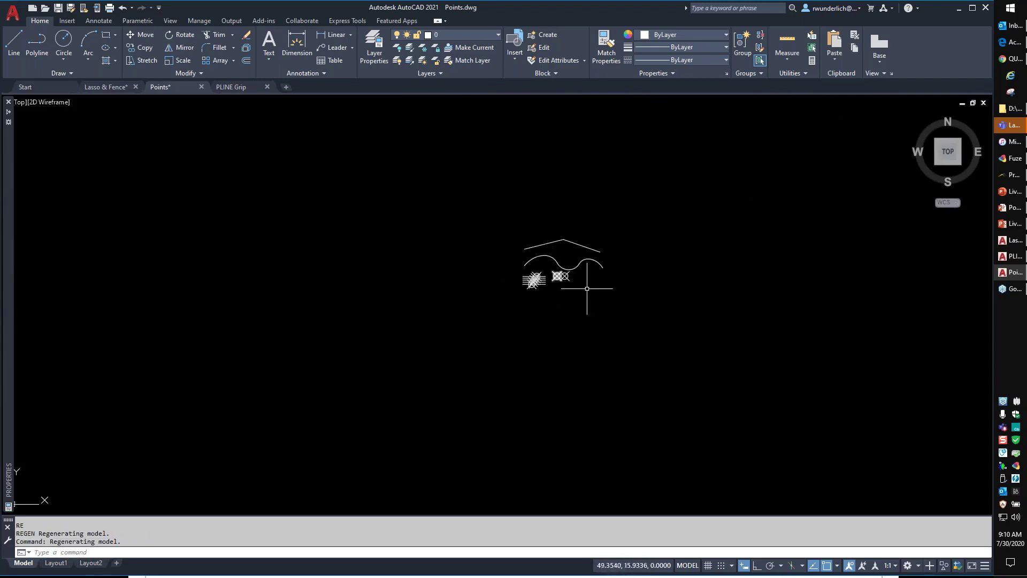
scroll(613, 282, down, 5)
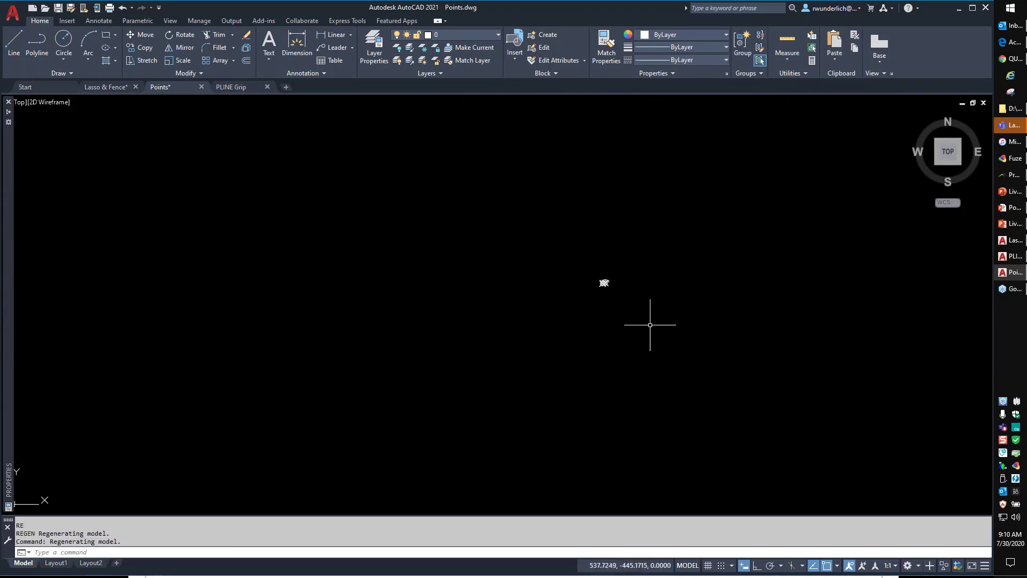
scroll(628, 286, up, 6)
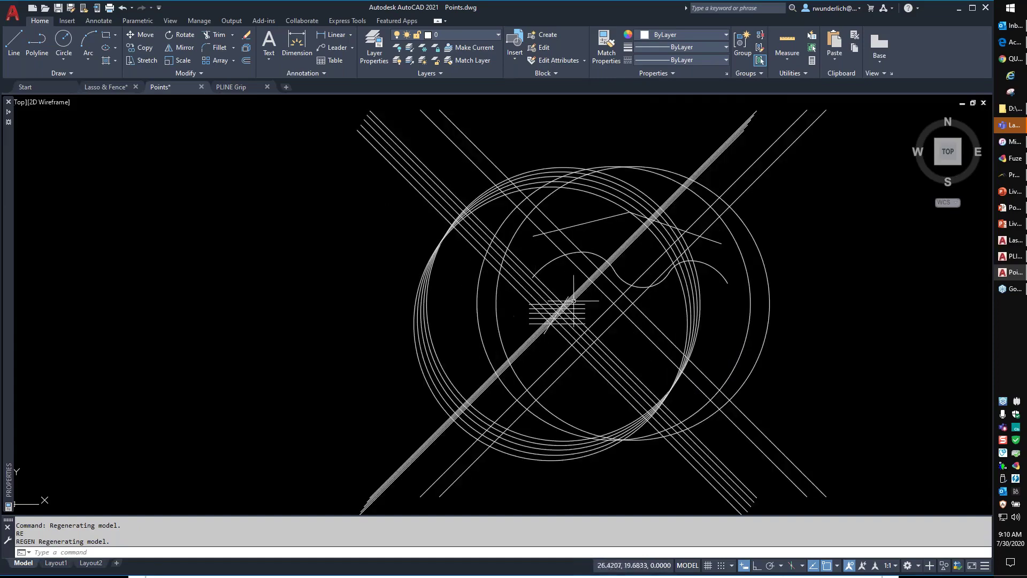
text(RE)
key(Return)
scroll(594, 306, up, 4)
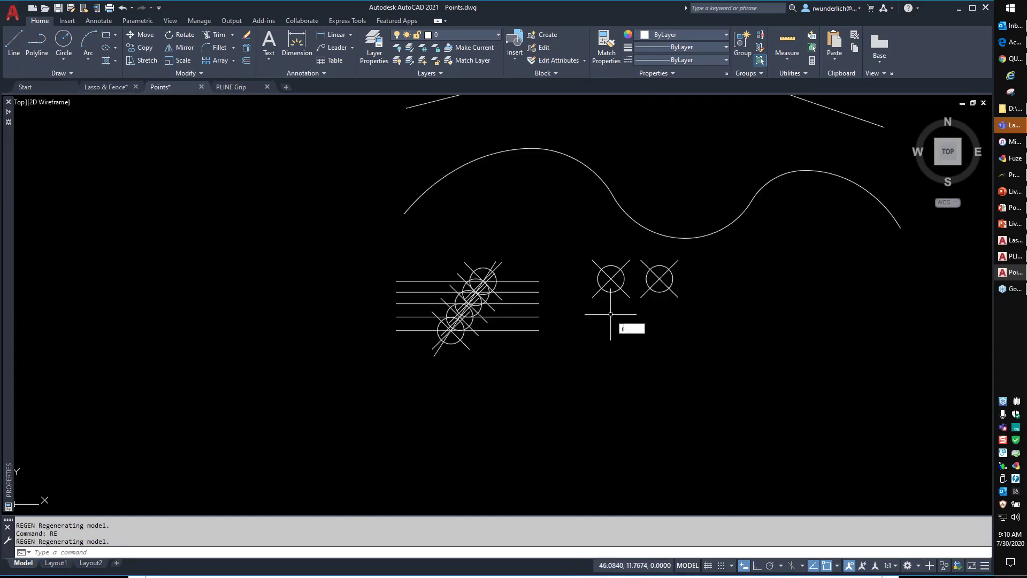
Set the point size to 5 in absolute units and regenerate the drawing
click(803, 71)
click(795, 99)
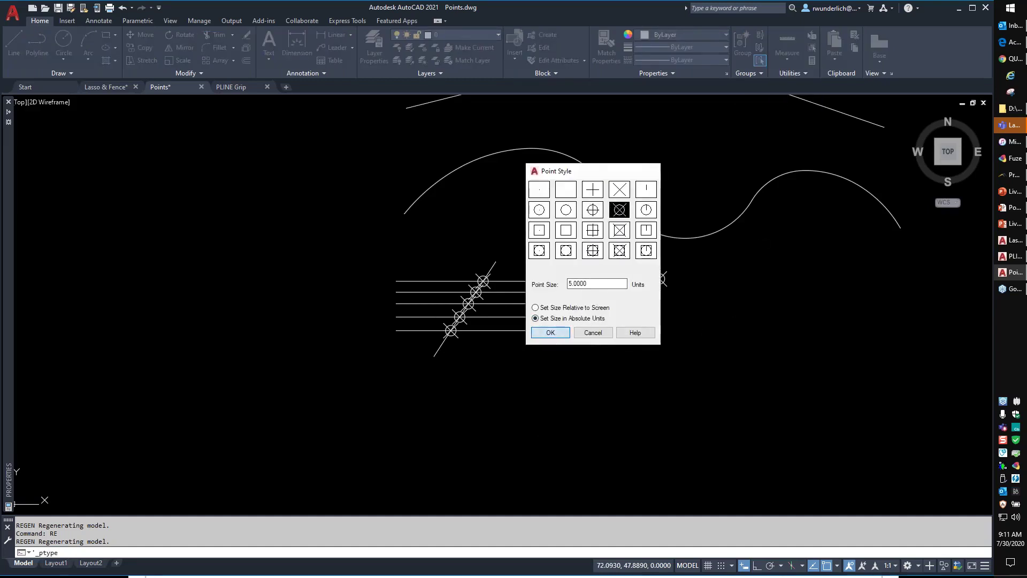
click(550, 332)
scroll(596, 284, up, 6)
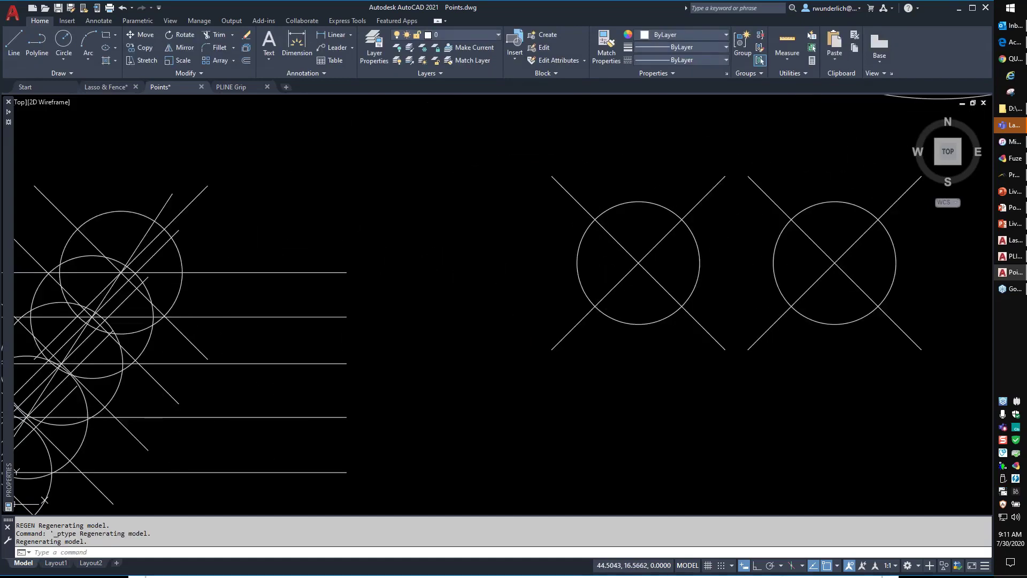
text(re)
key(Return)
scroll(591, 287, down, 6)
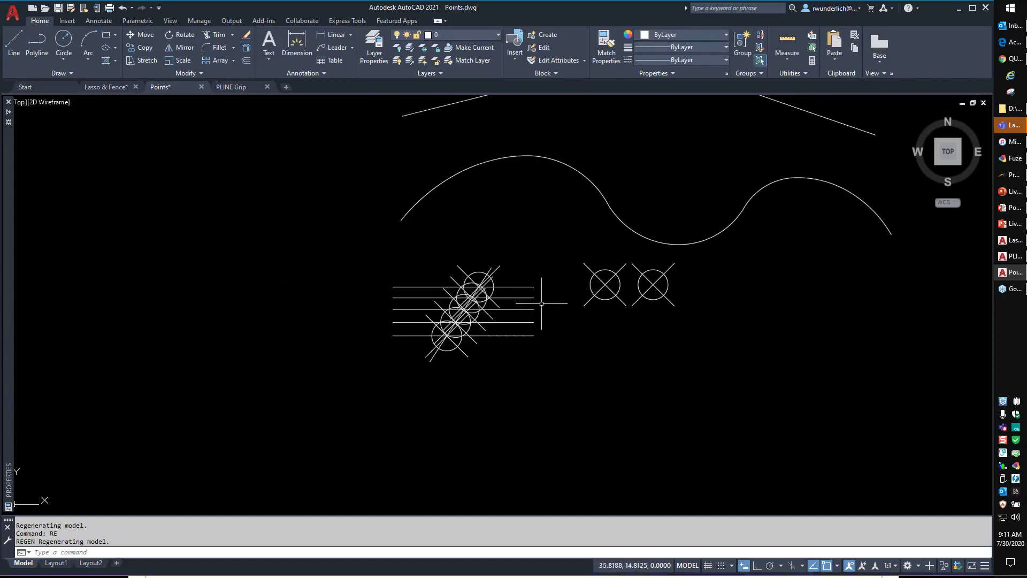
Set the absolute point size to 2 units
click(791, 73)
click(799, 98)
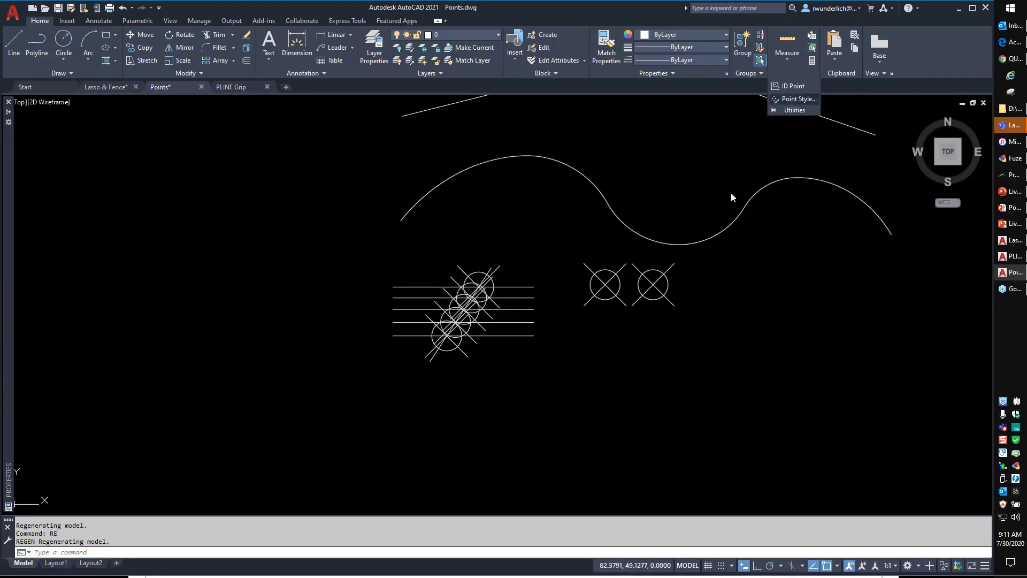
drag(601, 279, 559, 289)
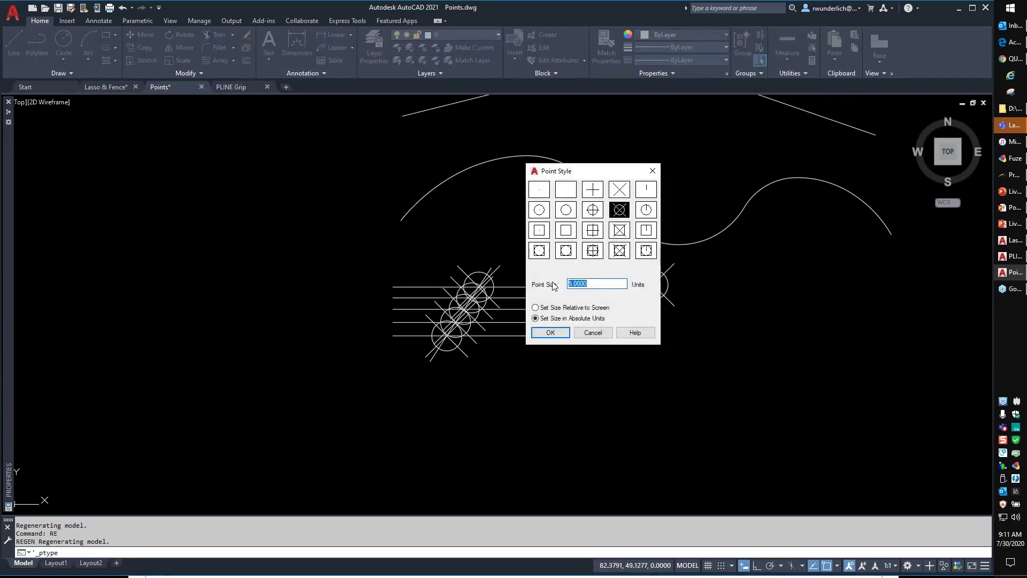
text(2)
key(Return)
scroll(596, 313, up, 2)
key(Escape)
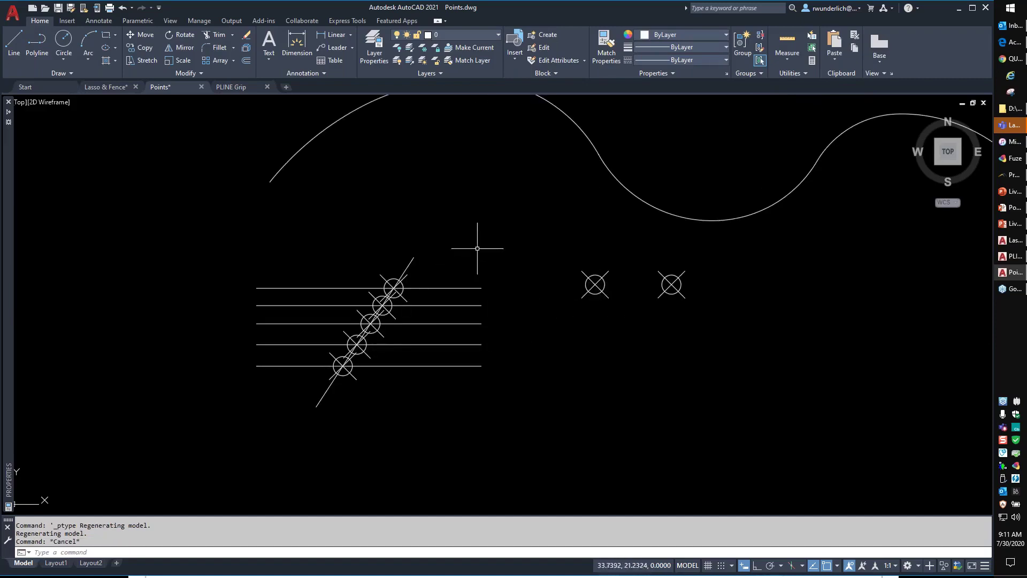
middle_drag(477, 248, 390, 346)
scroll(407, 321, down, 2)
middle_drag(424, 300, 394, 294)
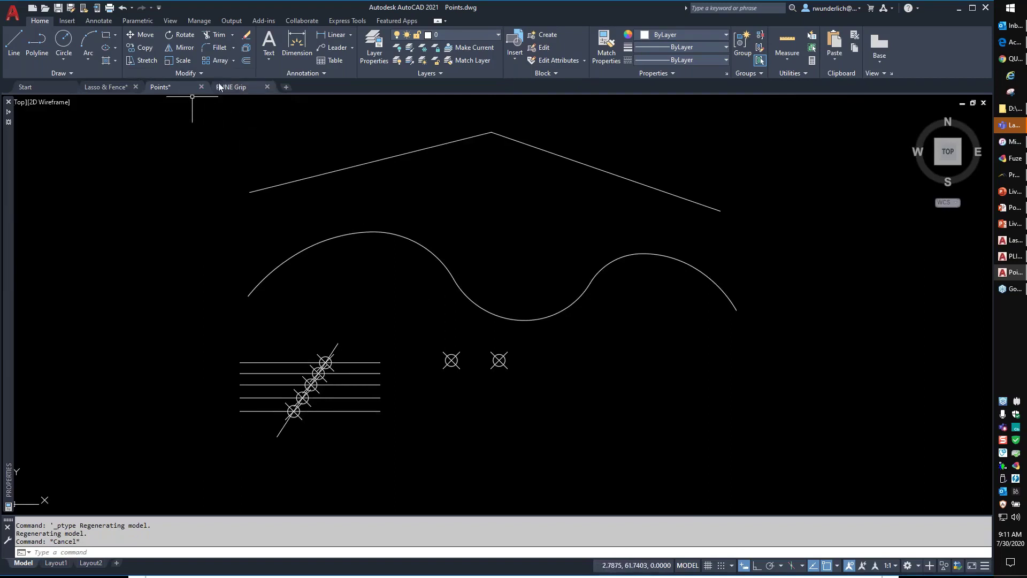
click(200, 74)
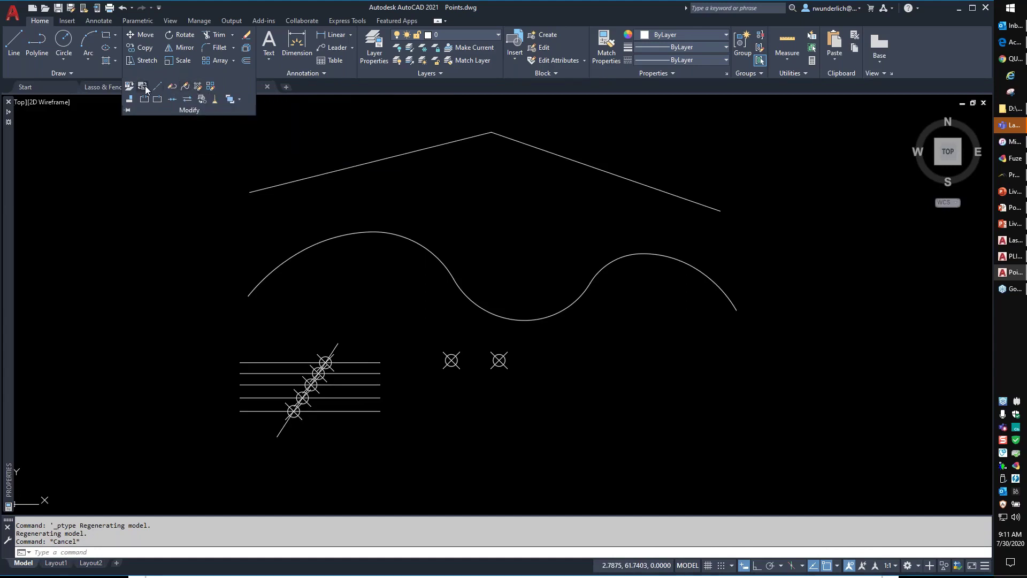
key(Escape)
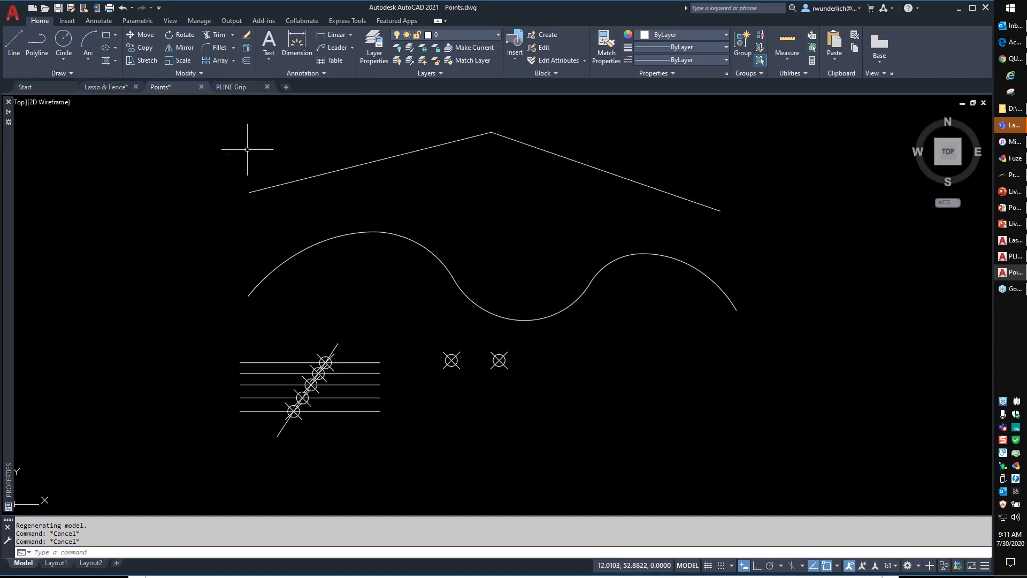
Place points along the angled polyline at 2-unit intervals using the MEASURE command
text(eas)
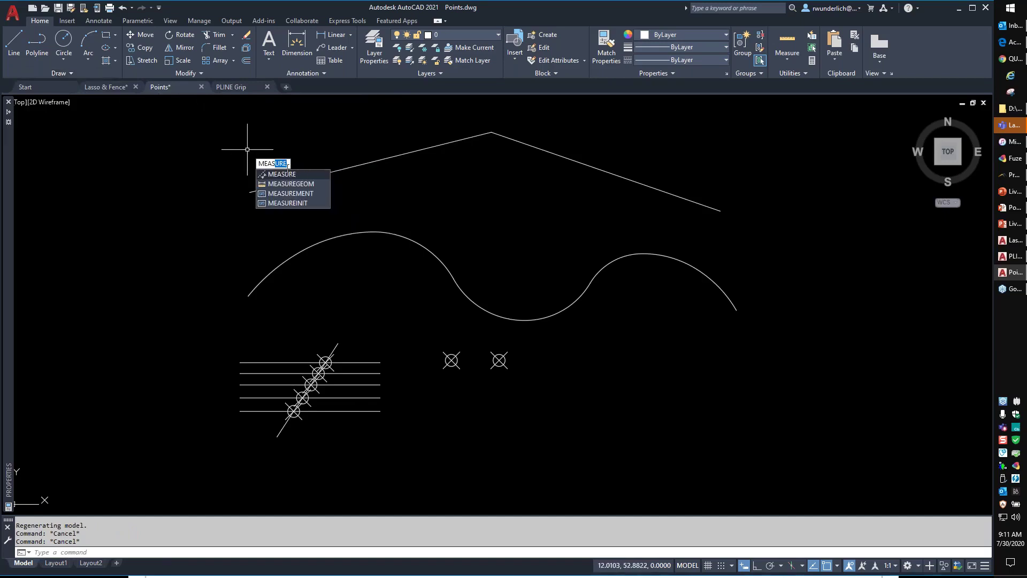
key(Return)
click(337, 171)
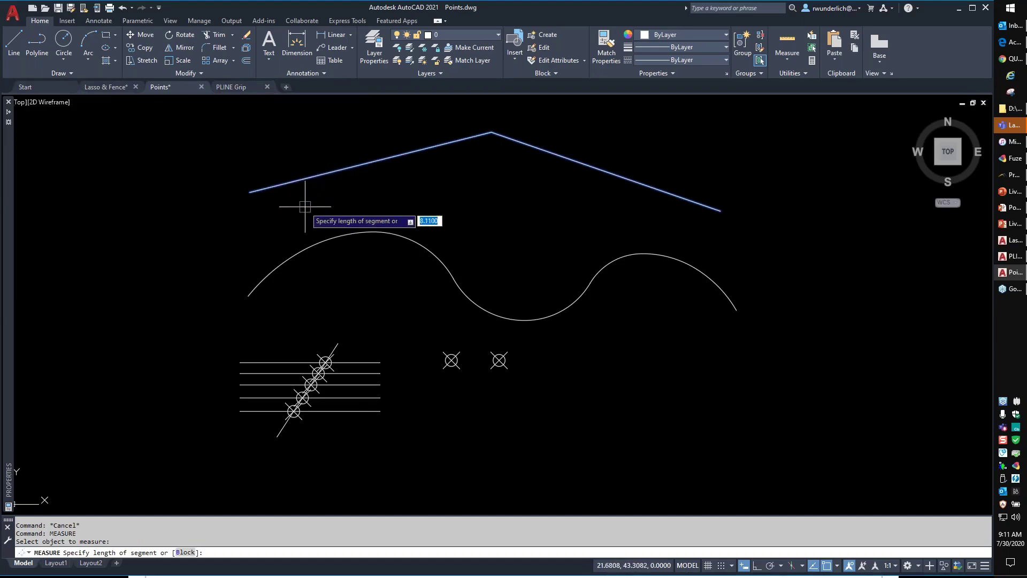
text(2)
key(Return)
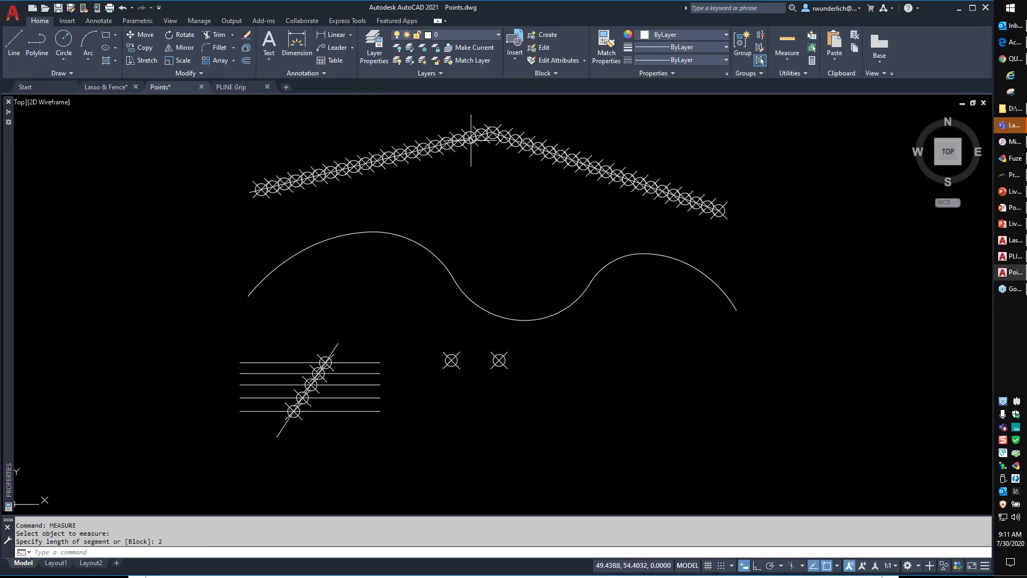
Reduce the absolute point size so the markers along the angled polyline no longer overlap
scroll(631, 167, up, 5)
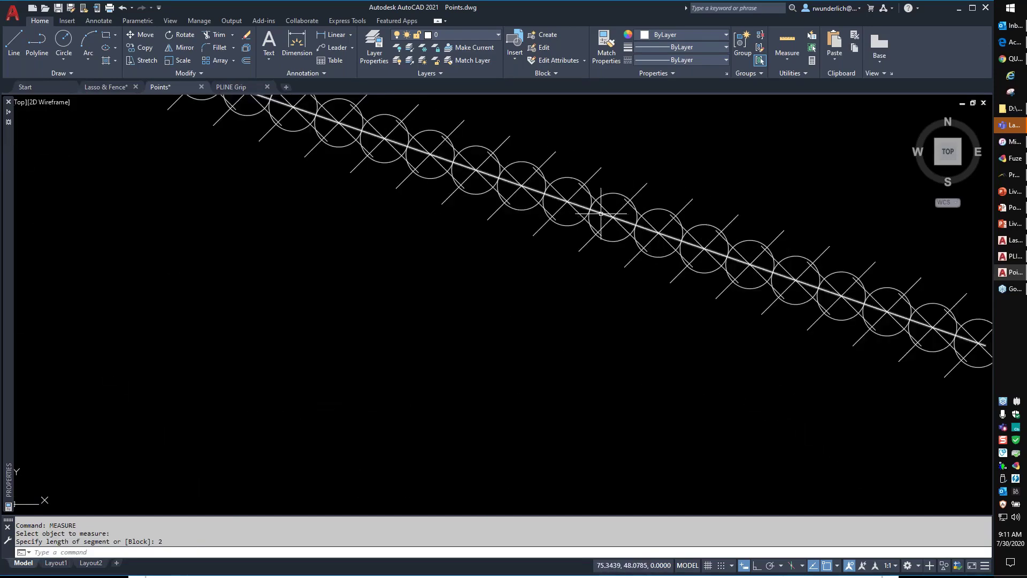
click(599, 213)
scroll(580, 246, down, 4)
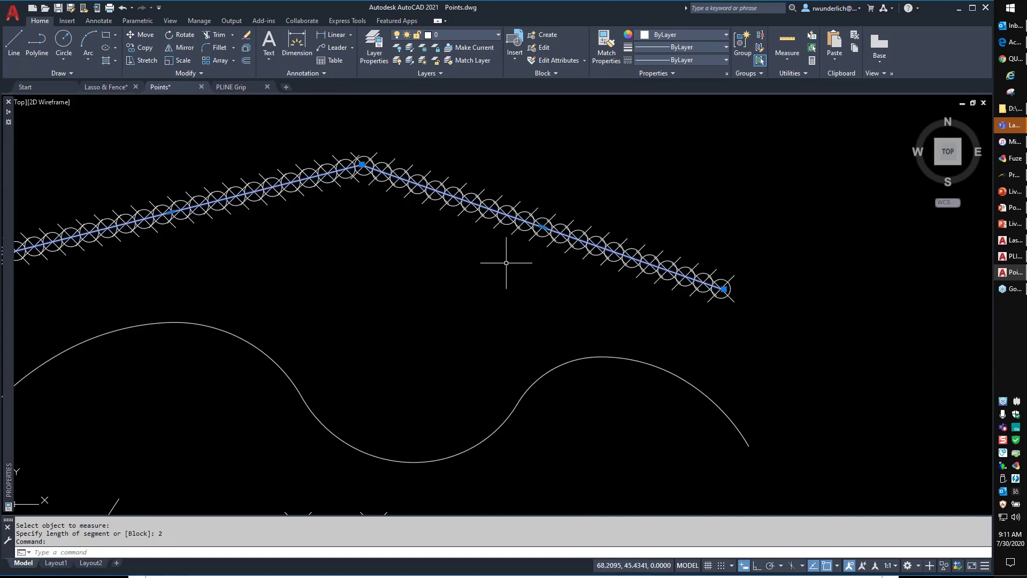
text(RE)
key(Return)
click(791, 73)
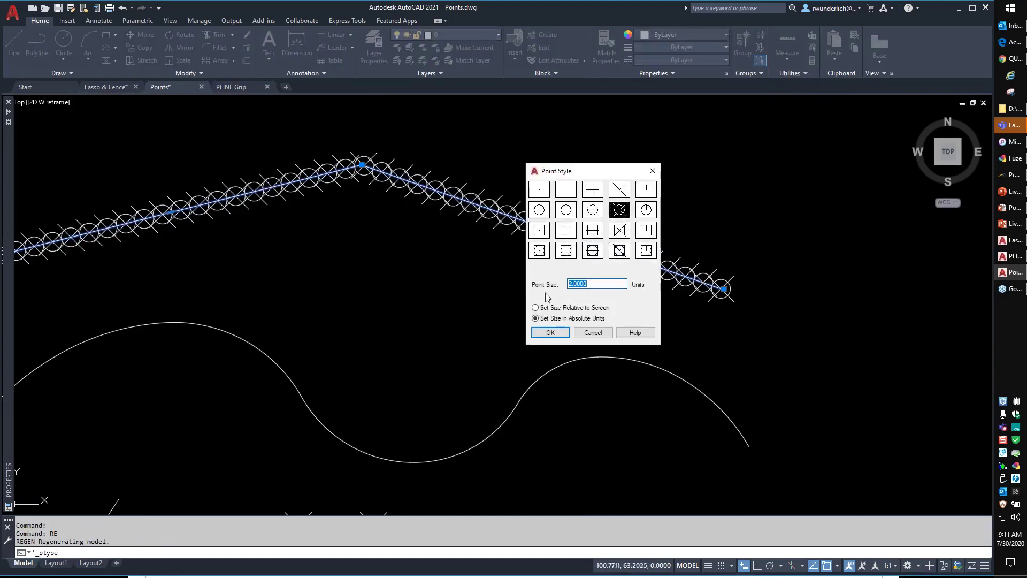
click(546, 333)
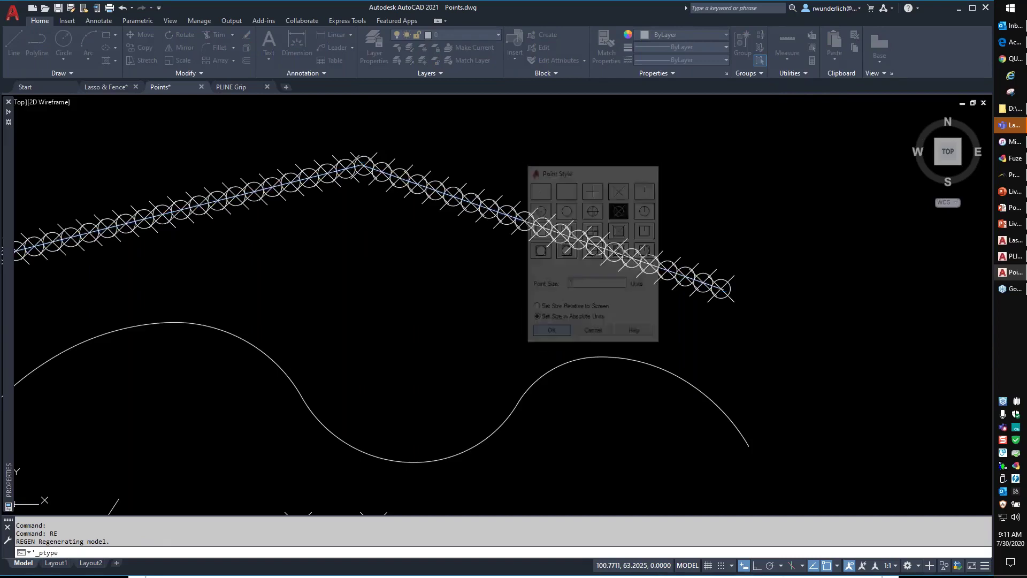
key(Escape)
middle_drag(351, 245, 507, 246)
scroll(446, 176, up, 2)
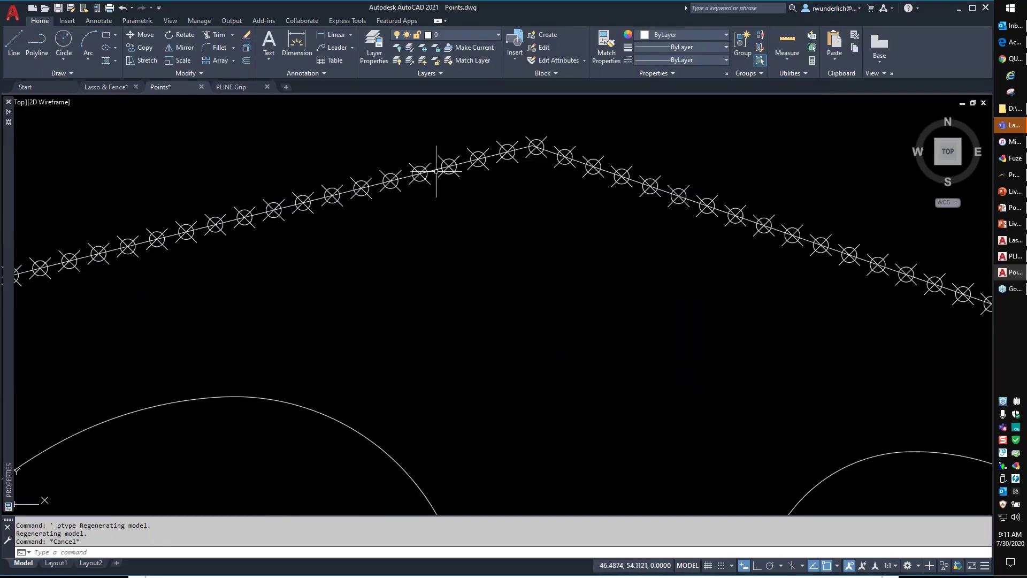
Examine the point spacing along the angled polyline, including the remainder at its lower far end
click(437, 168)
scroll(472, 209, down, 2)
middle_drag(485, 211, 510, 214)
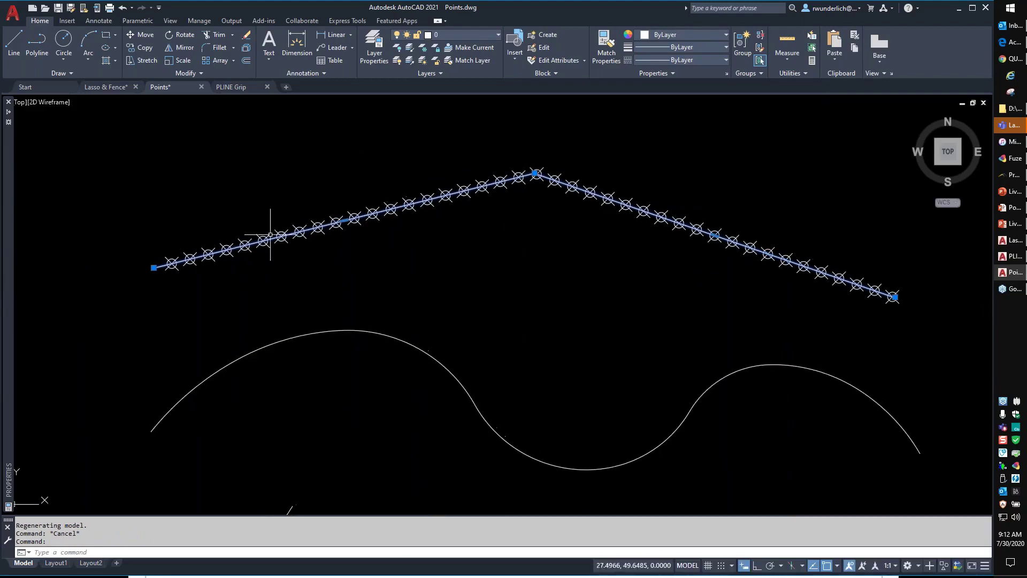
key(Escape)
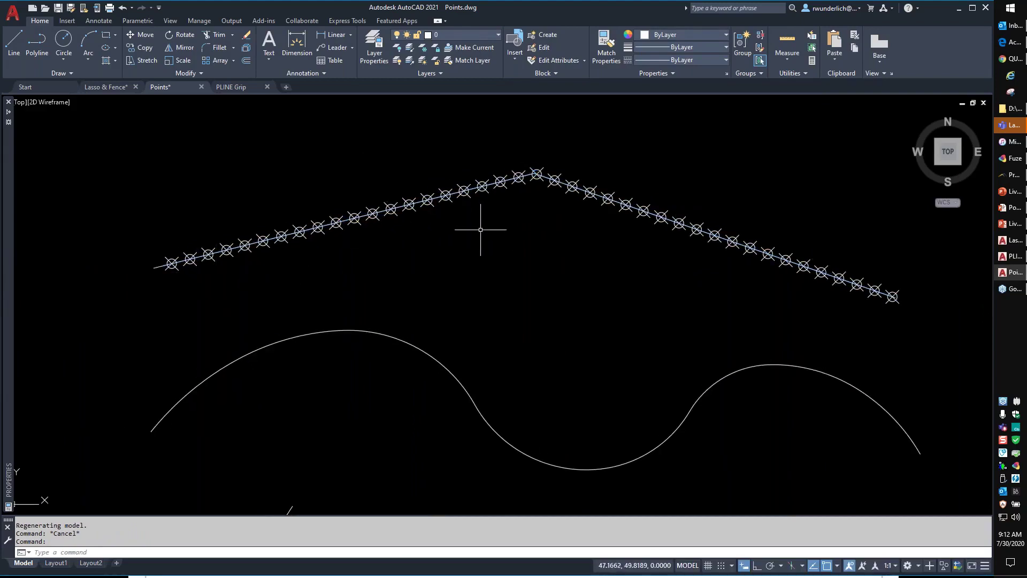
middle_drag(452, 268, 449, 266)
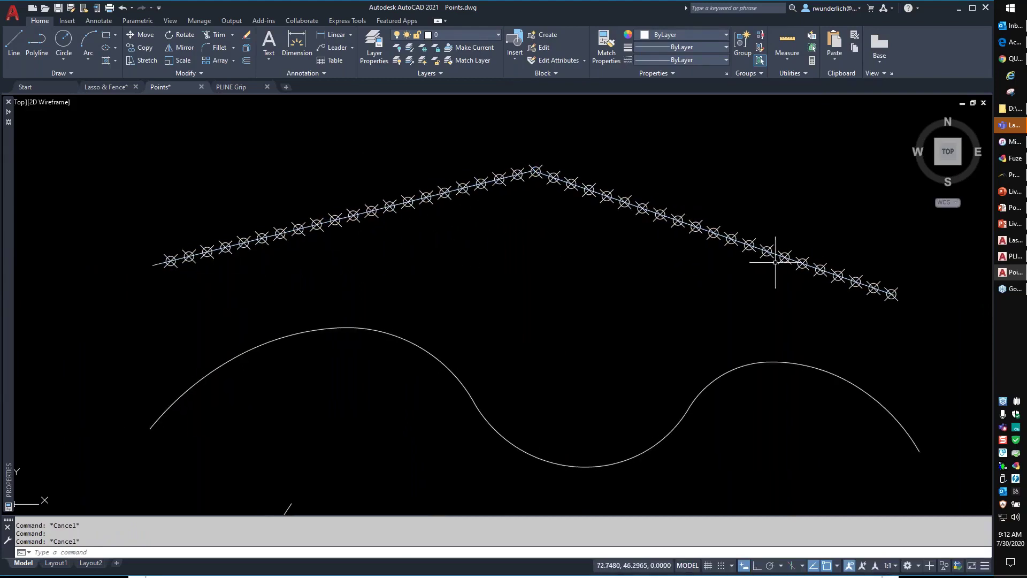
scroll(894, 291, up, 10)
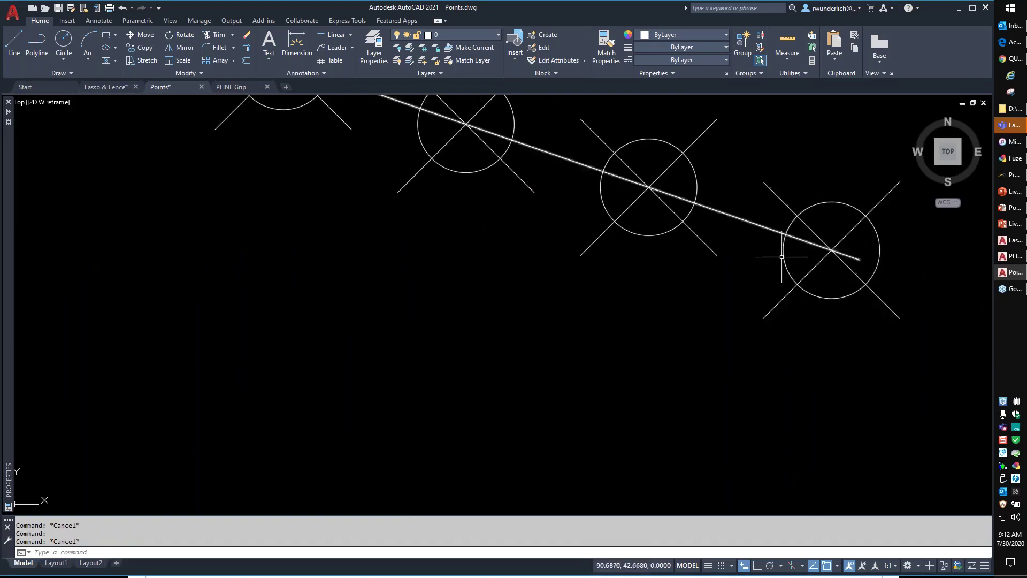
scroll(840, 254, down, 10)
Divide the wavy polyline into 5 equal segments with points using the DIVIDE command
middle_drag(531, 308, 538, 300)
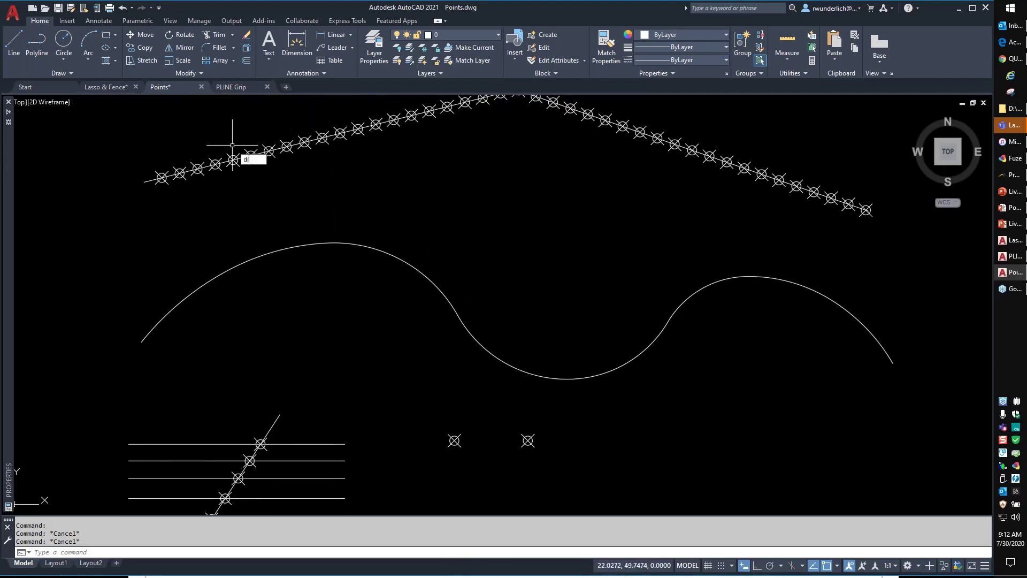
text(de)
key(Return)
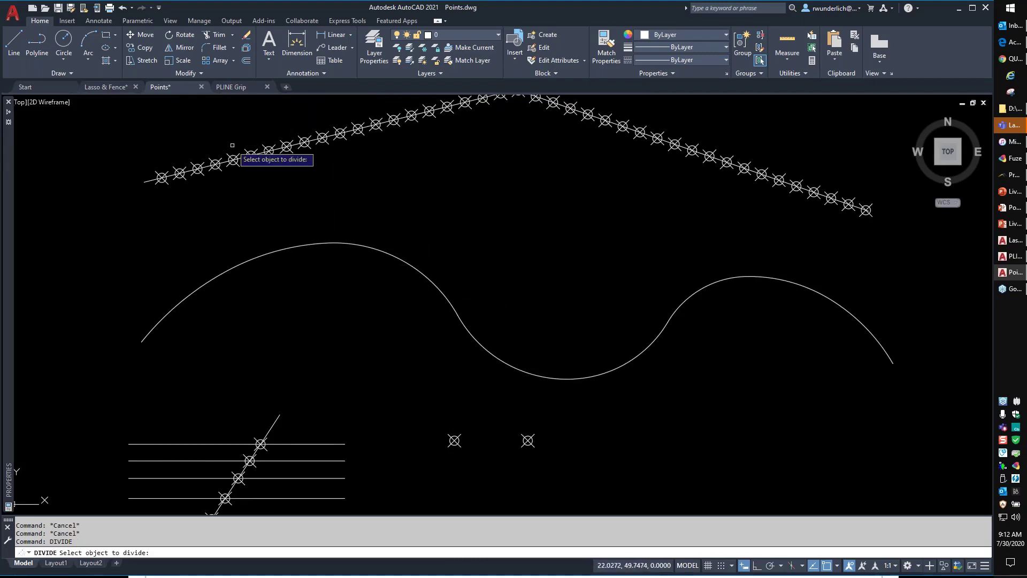
click(245, 262)
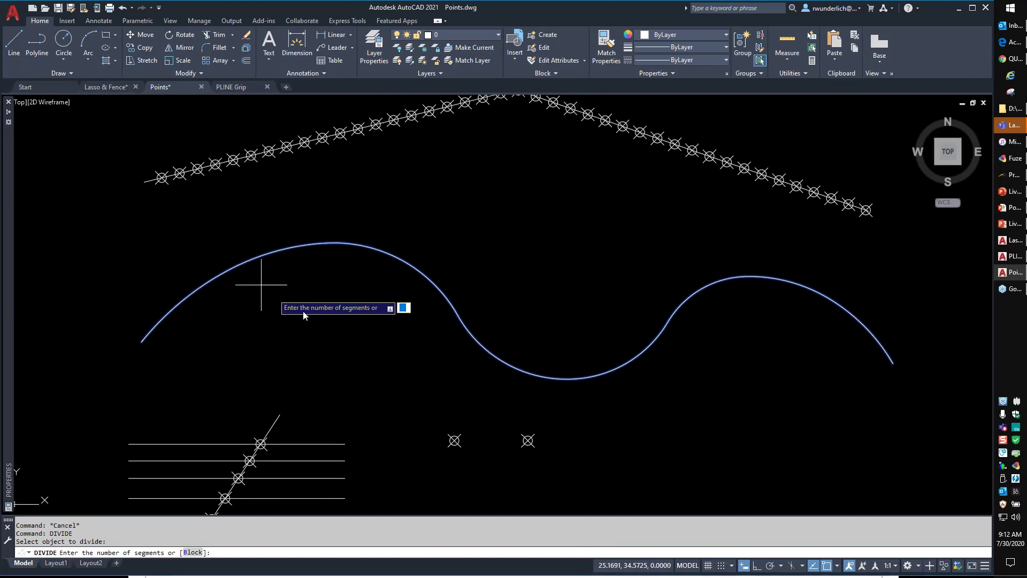
text(5)
key(Return)
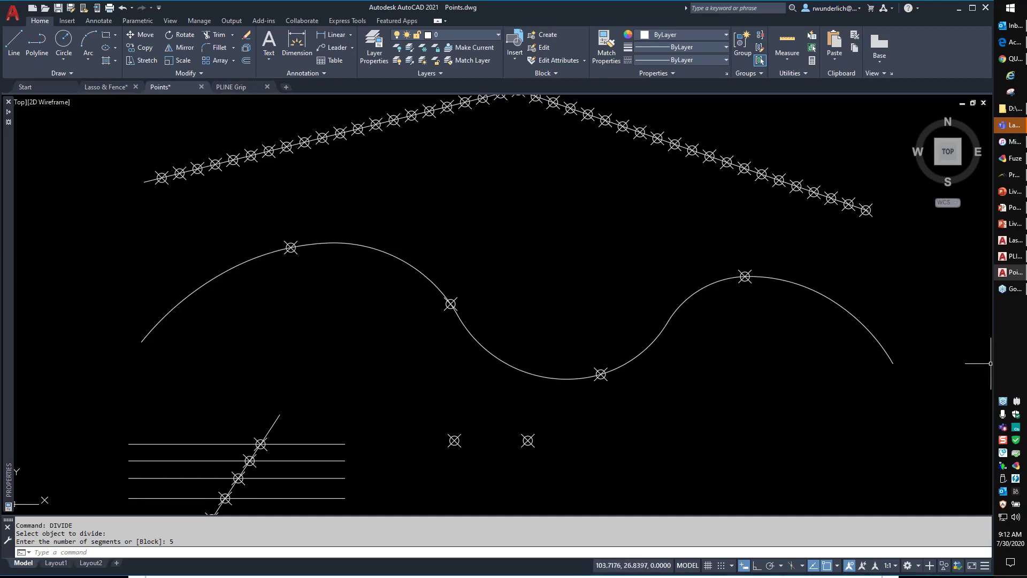
mouse_move(749, 375)
middle_down()
mouse_move(688, 301)
mouse_move(693, 253)
middle_up()
middle_drag(618, 299, 709, 318)
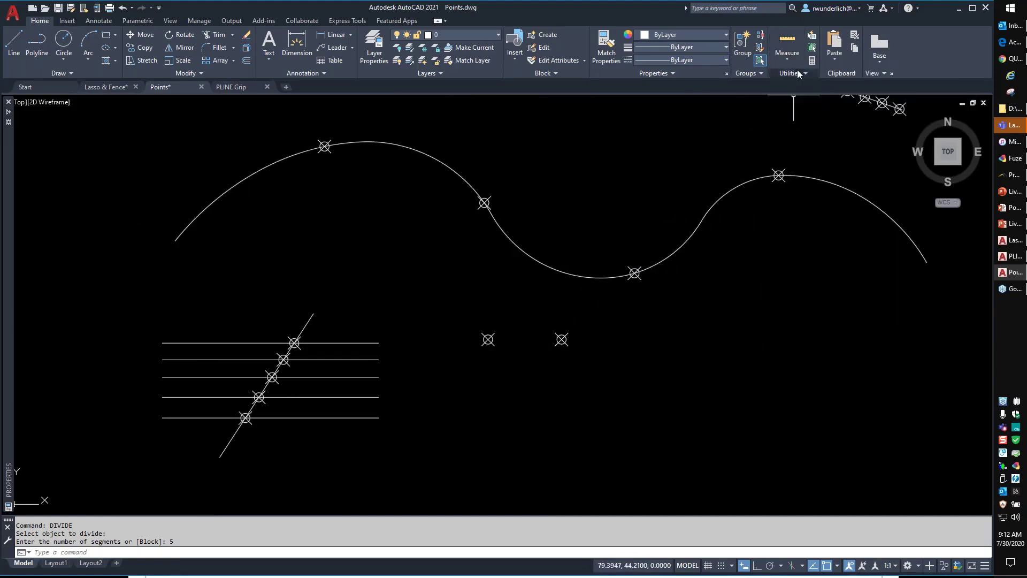
click(787, 58)
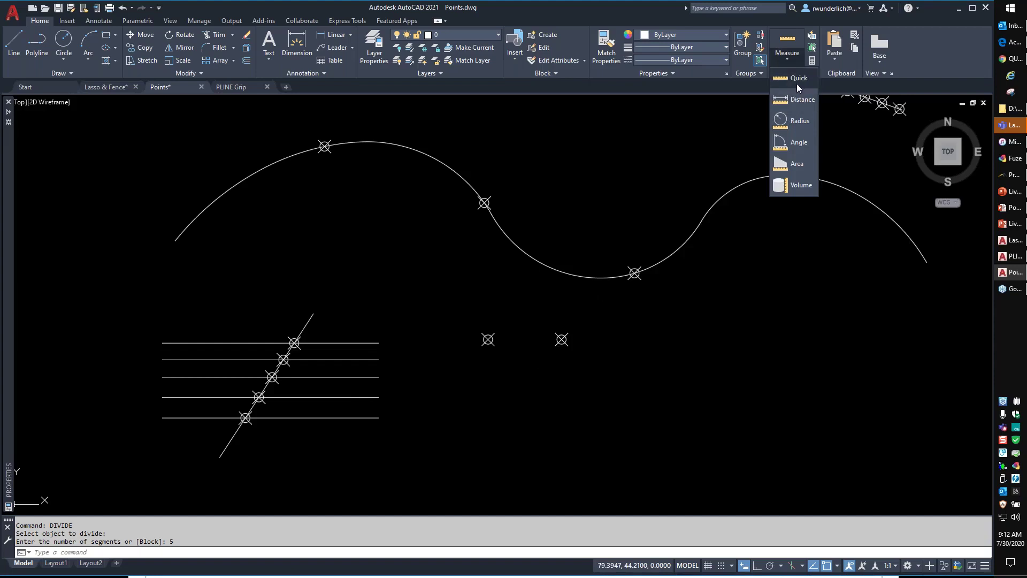
click(798, 79)
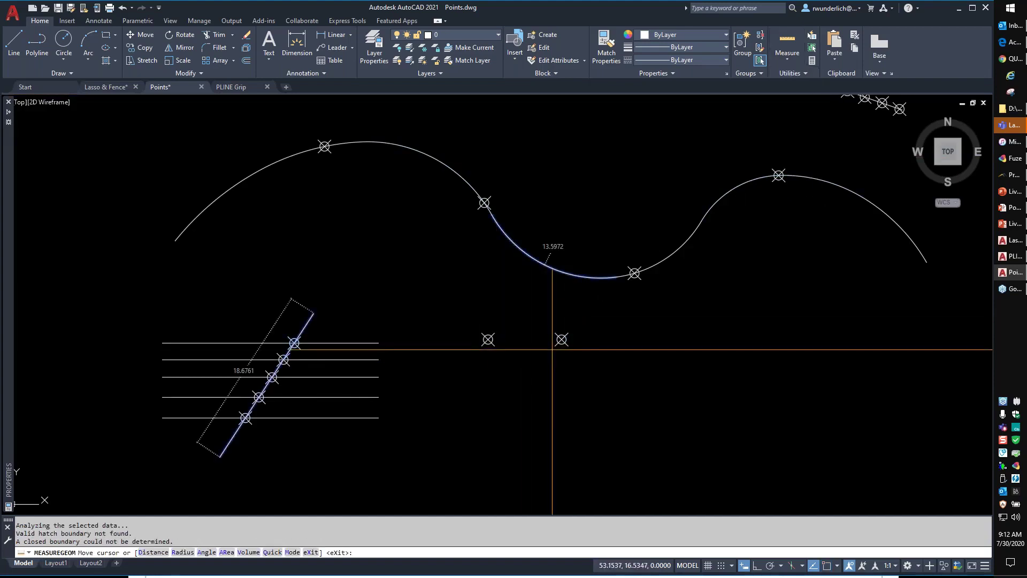
key(Escape)
Measure the distance between the two standalone points below the wavy polyline
click(788, 66)
click(792, 118)
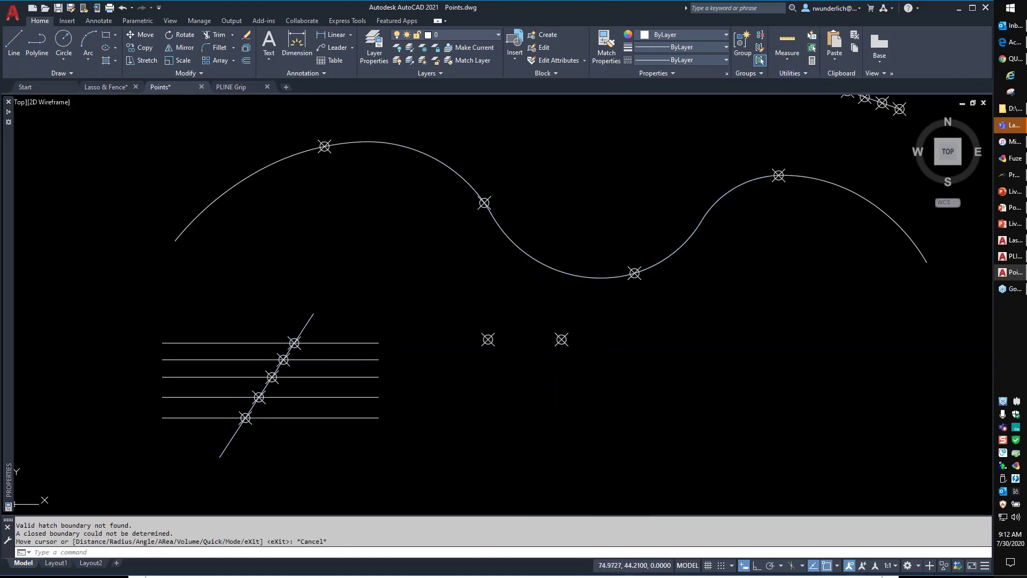
click(493, 346)
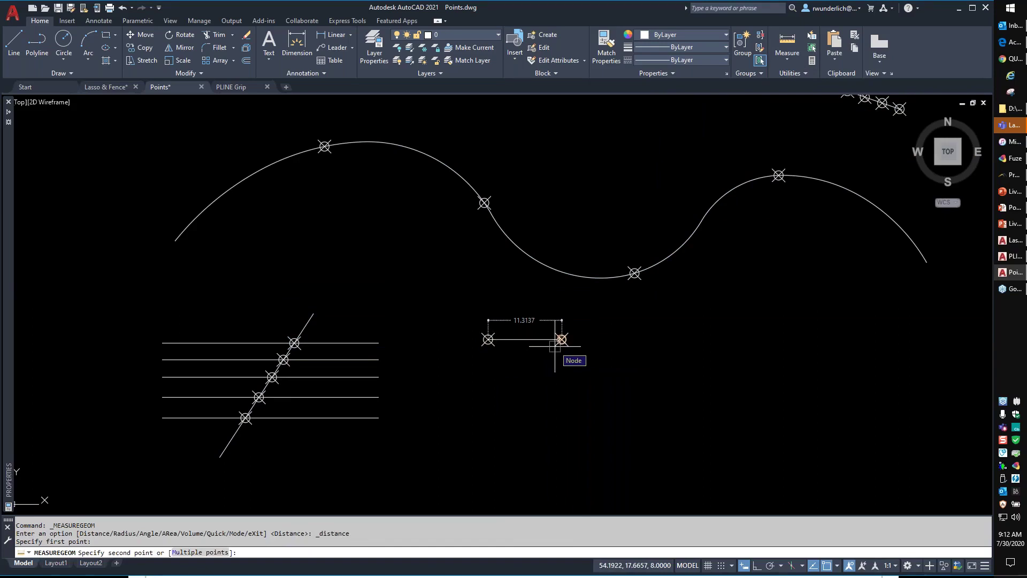
click(555, 346)
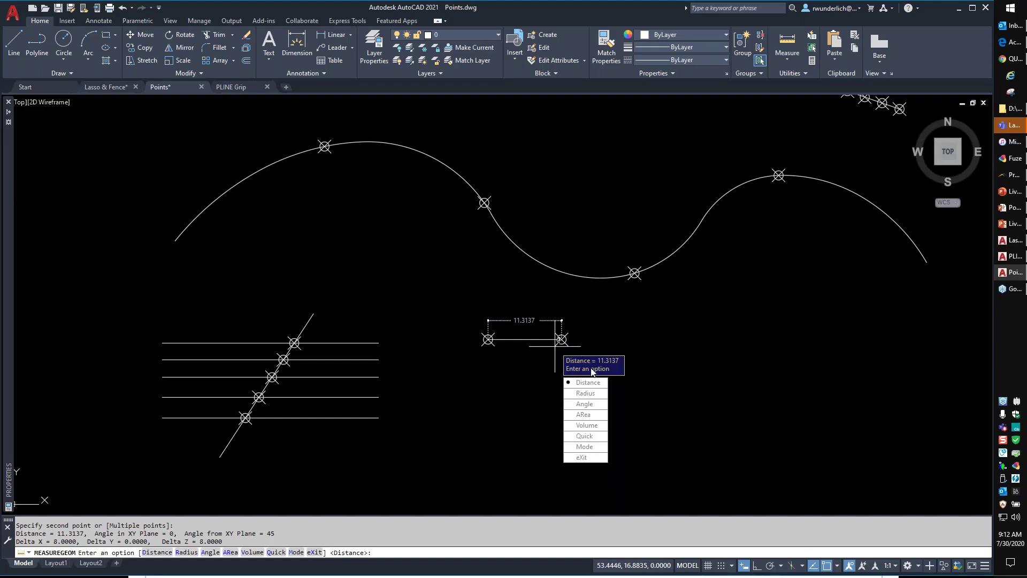
key(Escape)
key(Escape)
key(Escape)
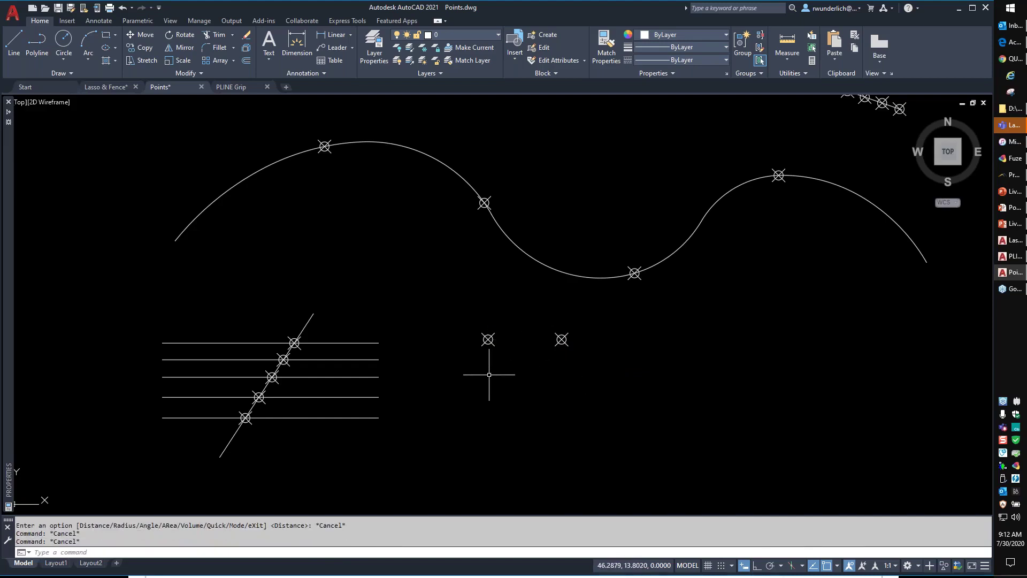
Set the OSNAPZ system variable to 1
text(osnapz)
key(Return)
text(1)
key(Return)
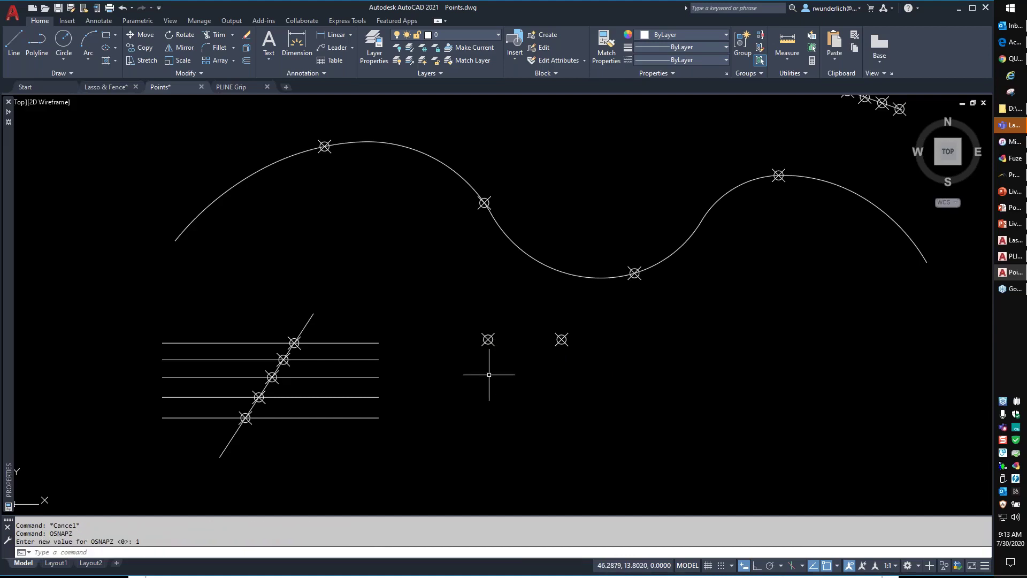
Remeasure the distance between the two standalone points with the new OSNAPZ setting
click(789, 60)
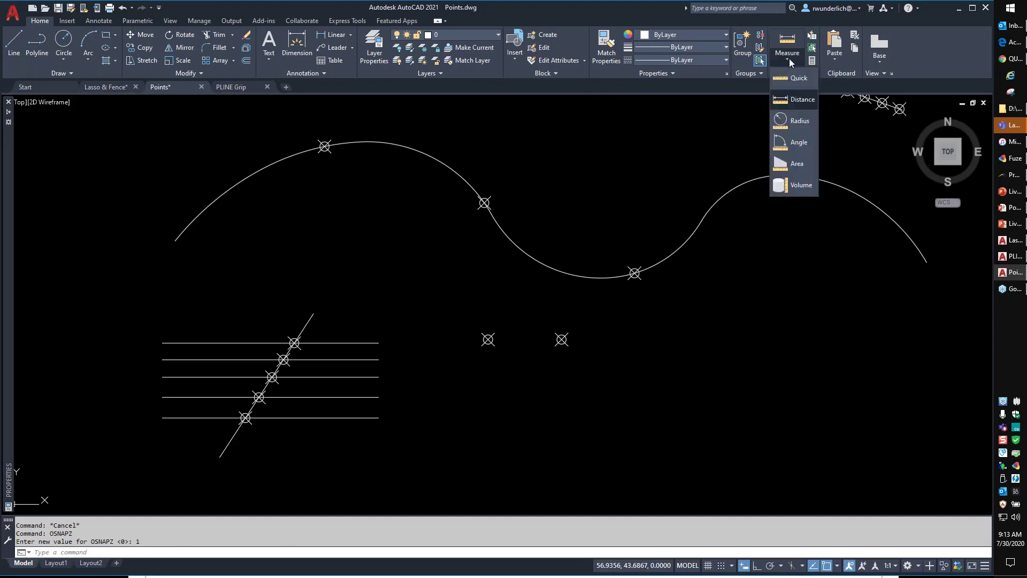
click(797, 99)
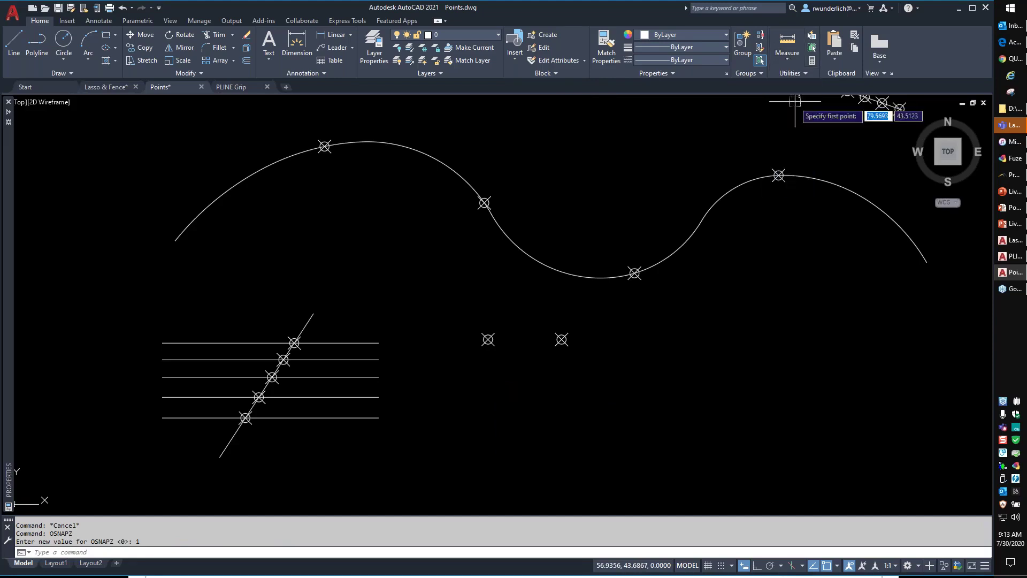
click(488, 339)
click(563, 330)
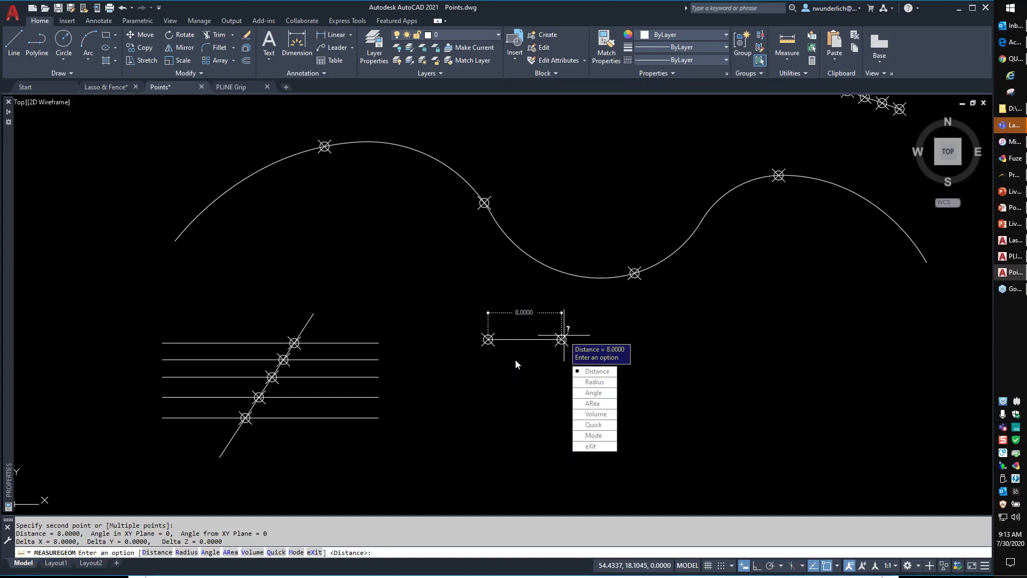
key(Escape)
Inspect the Z position of each of the two standalone points in their properties, clearing the selection after each
click(561, 339)
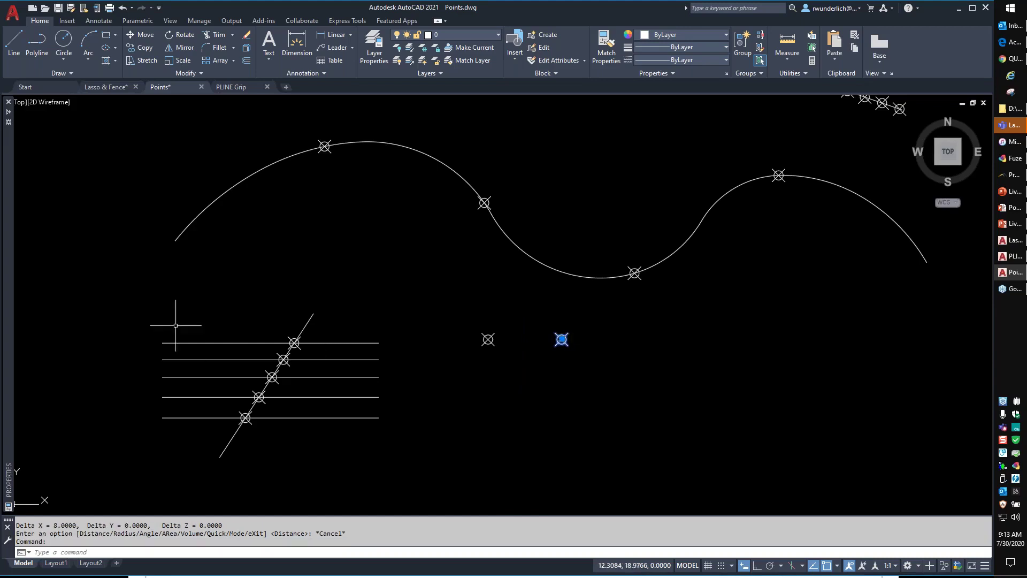
mouse_move(10, 289)
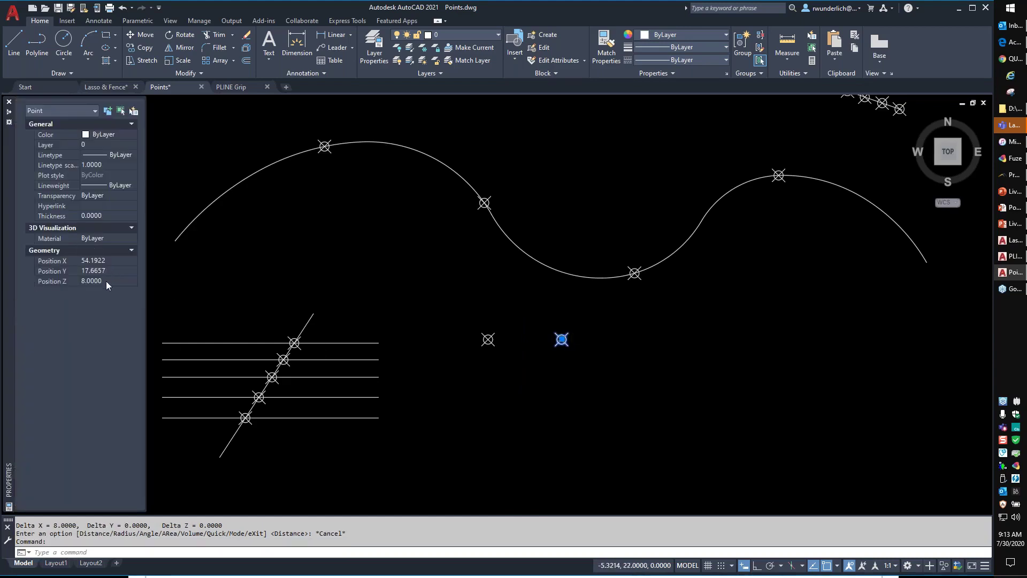
key(Escape)
click(488, 339)
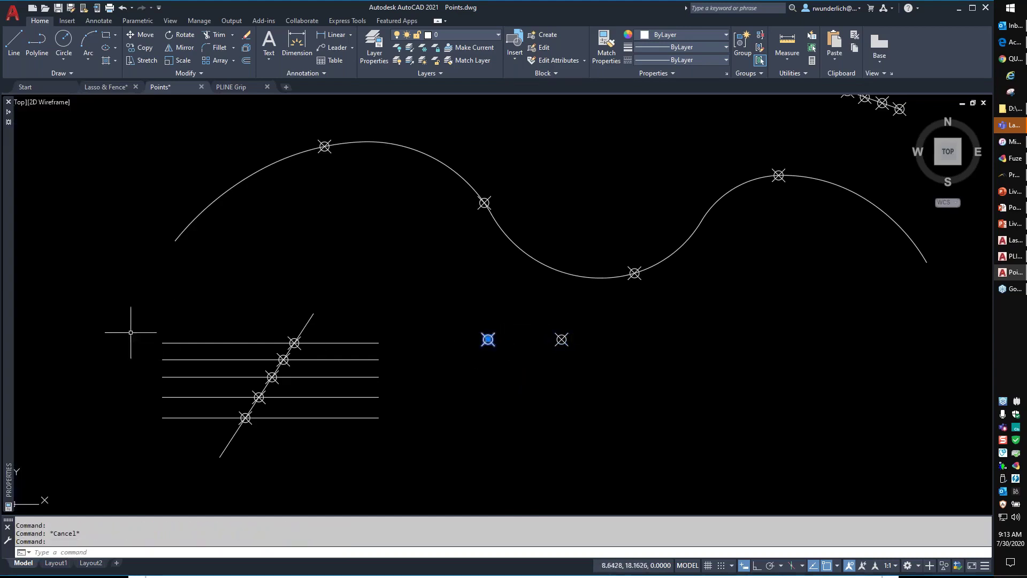
mouse_move(10, 332)
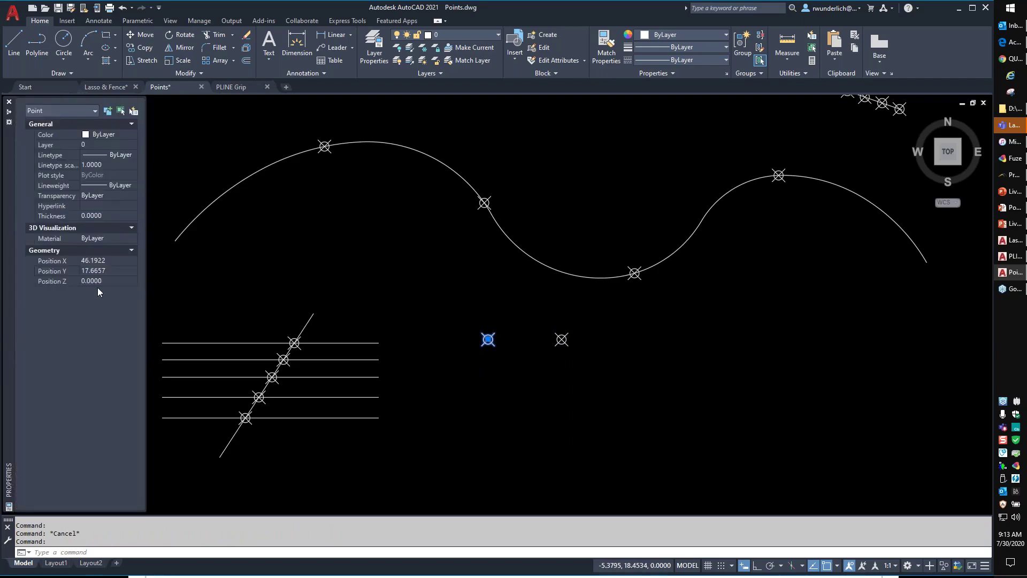
key(Escape)
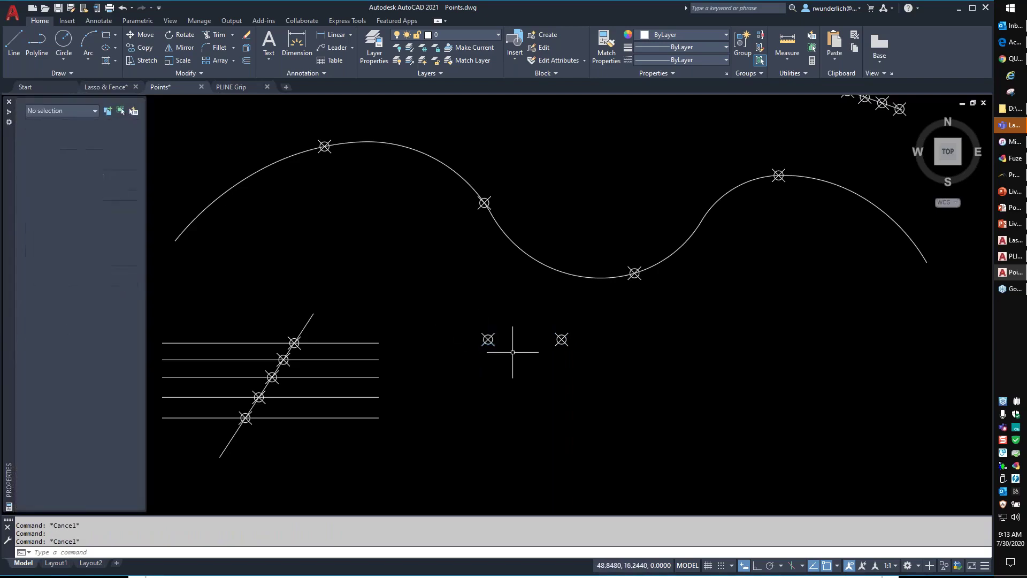
scroll(489, 364, up, 2)
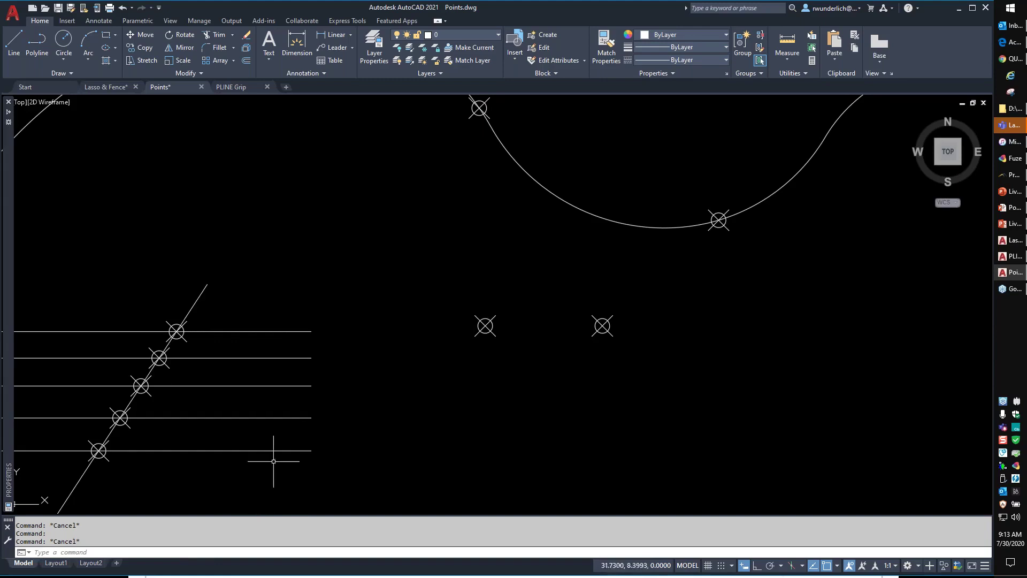
scroll(311, 423, down, 2)
middle_drag(358, 386, 388, 348)
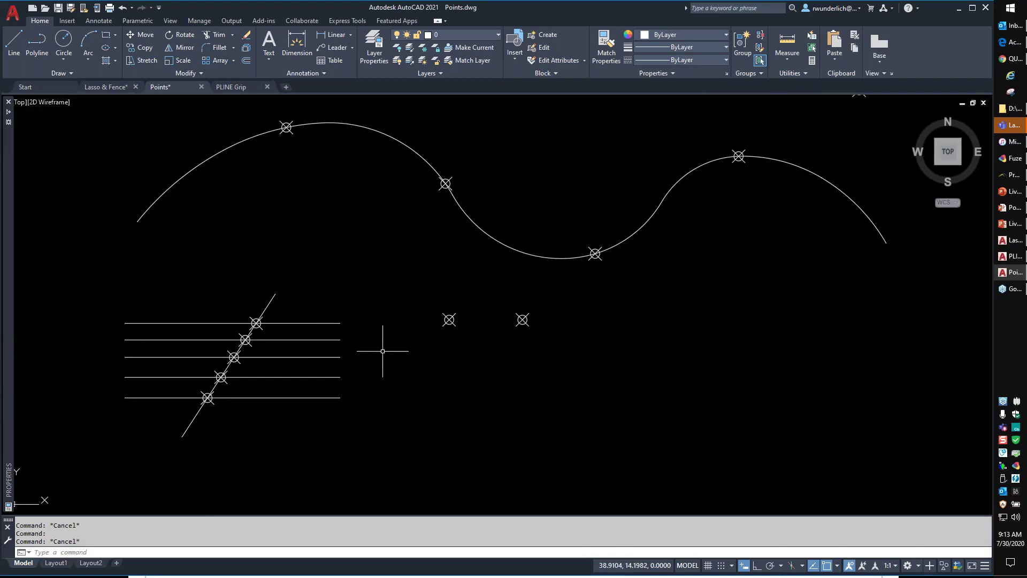
scroll(438, 272, down, 4)
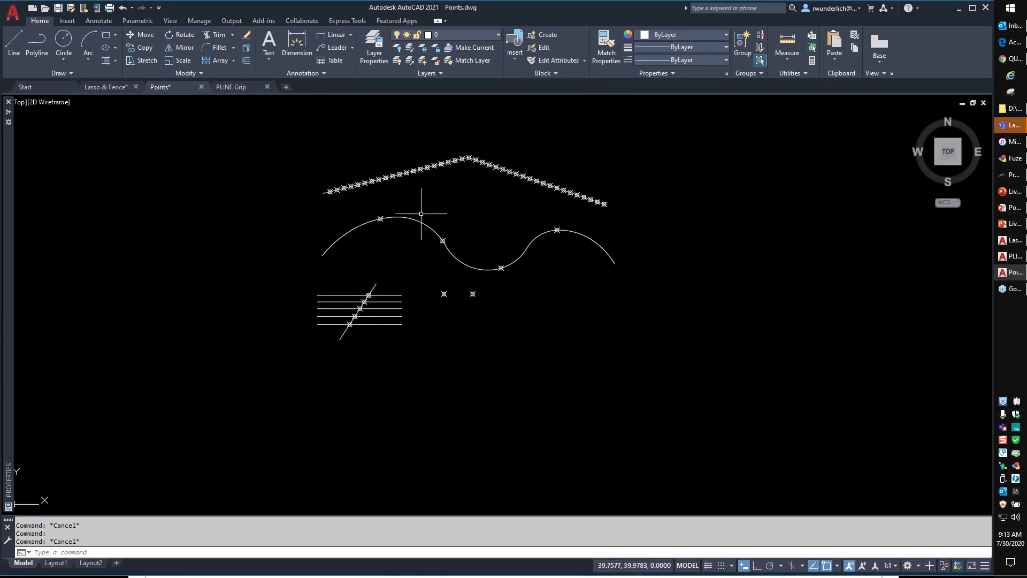
scroll(455, 217, up, 2)
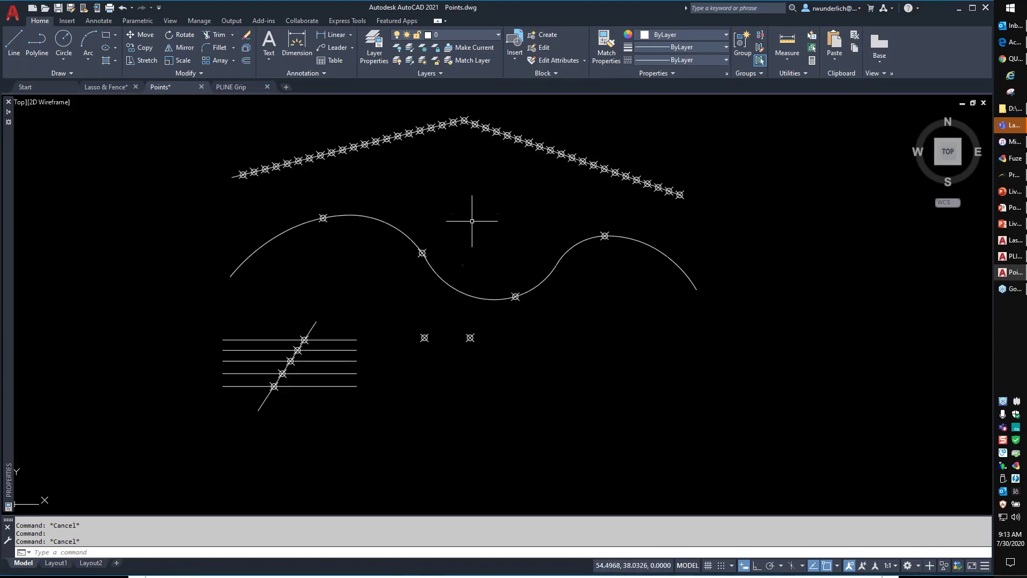
scroll(381, 220, up, 2)
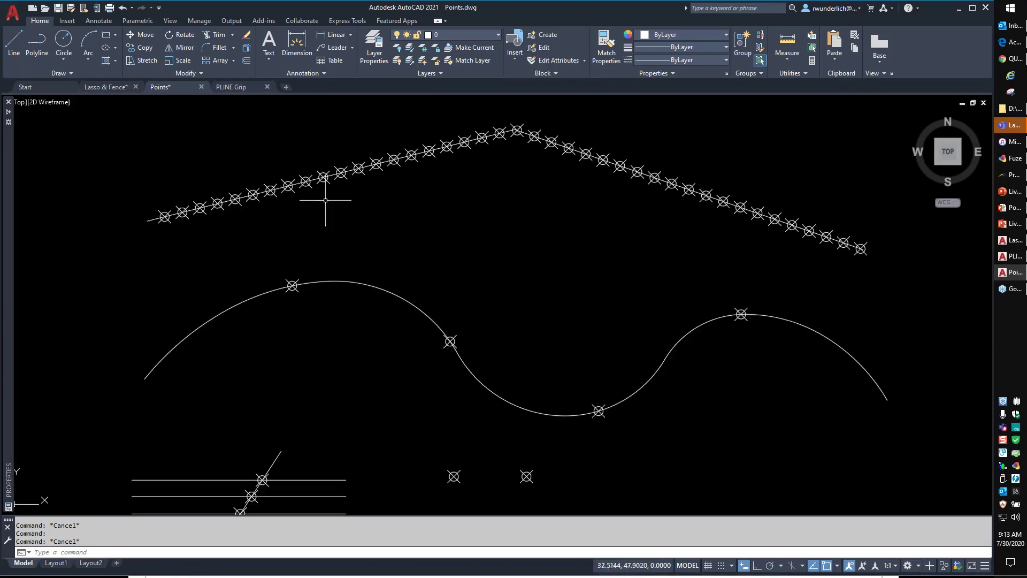
Change the point style to the blank style so all points in the drawing are hidden
click(794, 74)
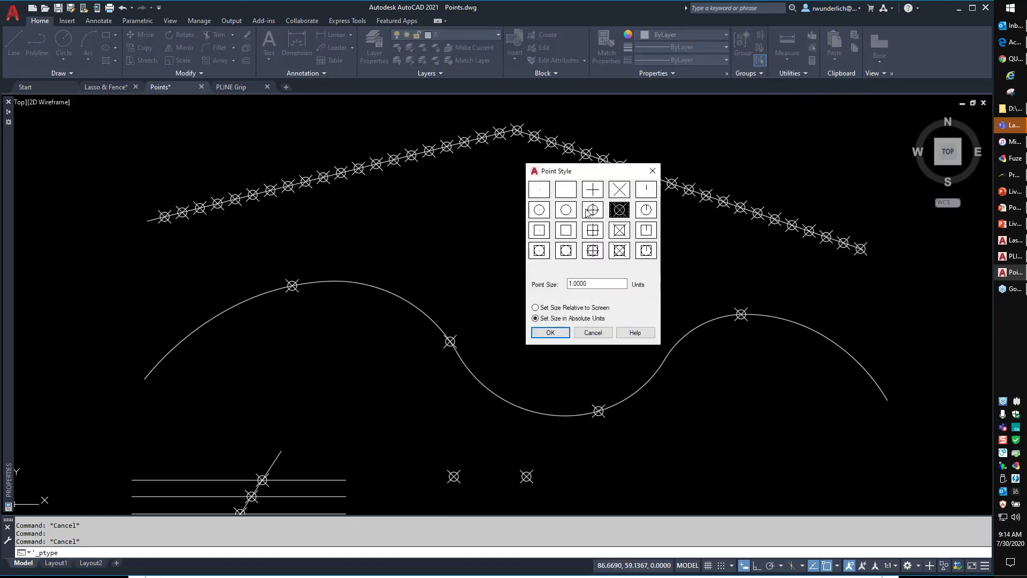
click(566, 189)
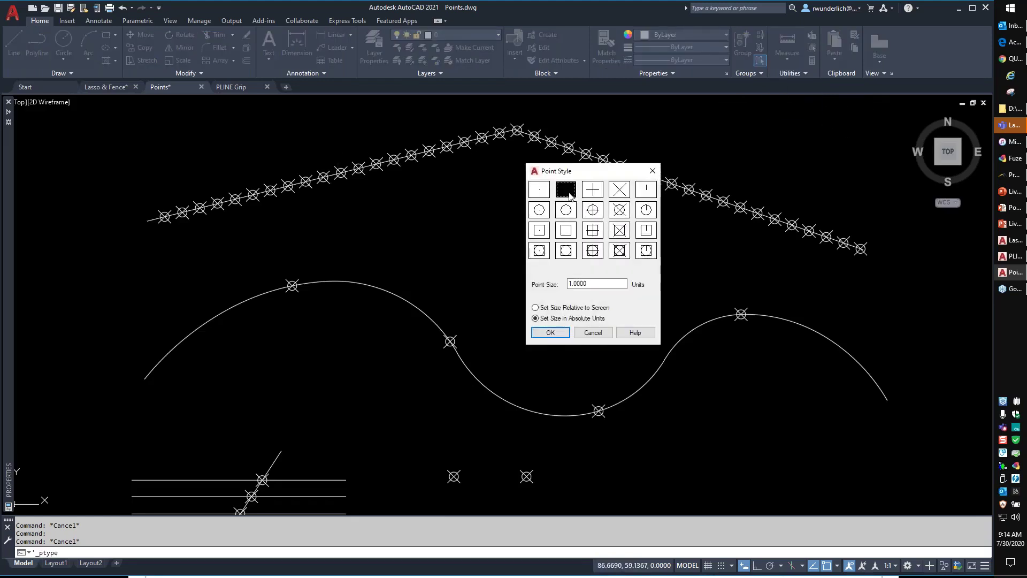
click(551, 332)
scroll(581, 343, down, 4)
scroll(561, 324, up, 2)
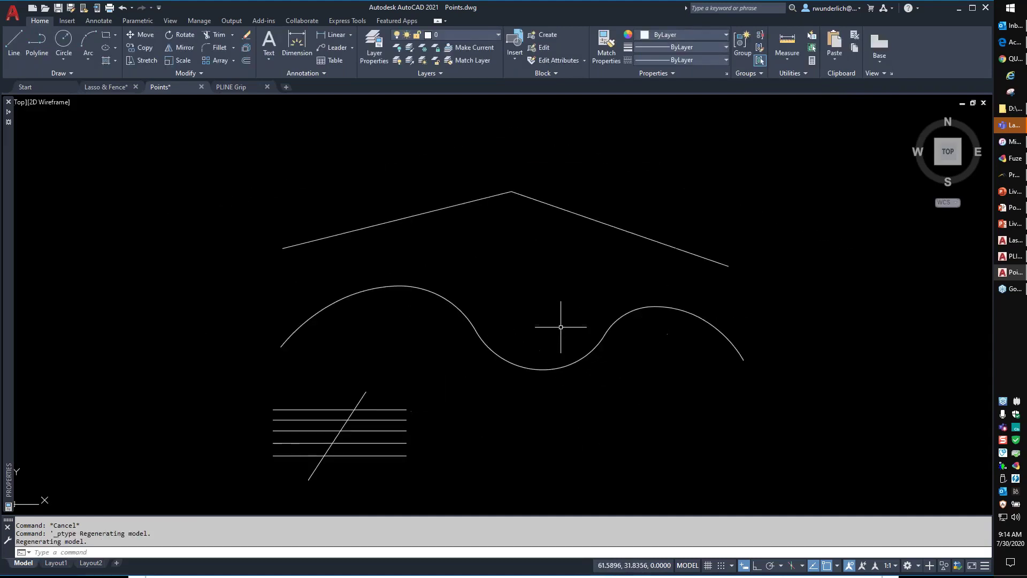
Try to select the hidden points with selection windows around the parallel lines and below the wavy polyline
click(443, 402)
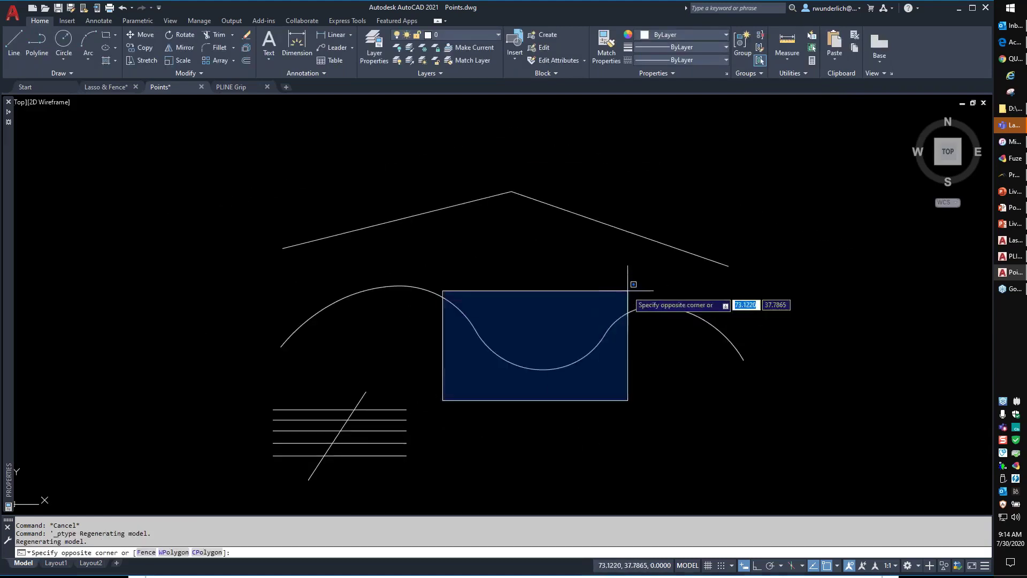
click(270, 482)
click(623, 396)
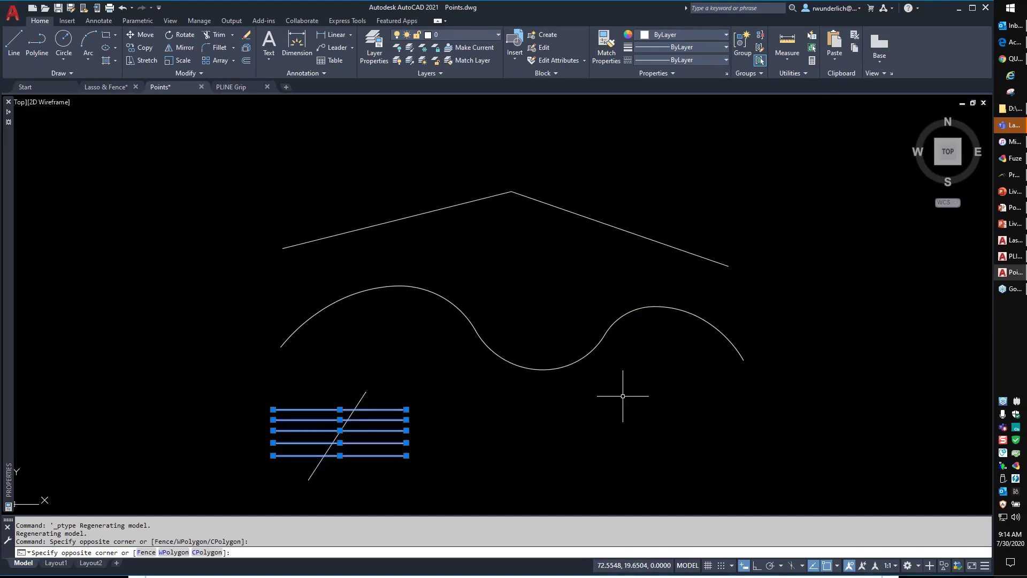
key(Escape)
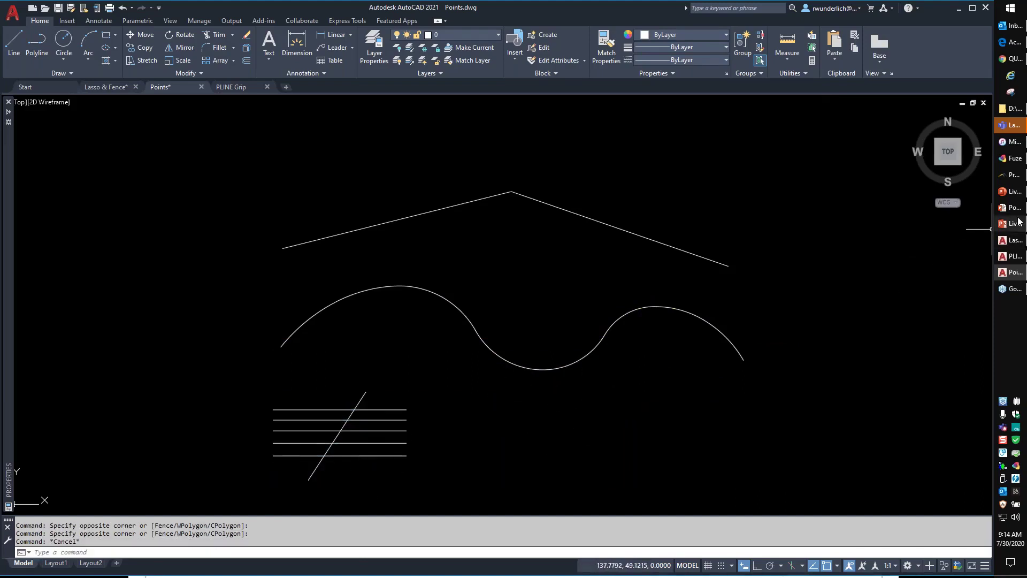
Switch to the PowerPoint slide show and advance past the Controlling Point Sizes and Styles slide
mouse_move(1014, 197)
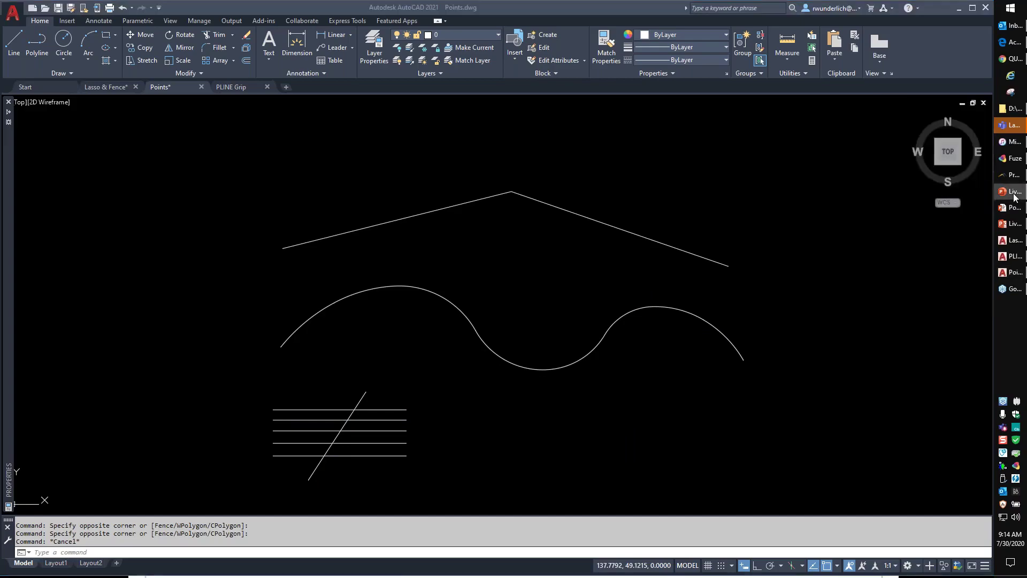
click(1013, 223)
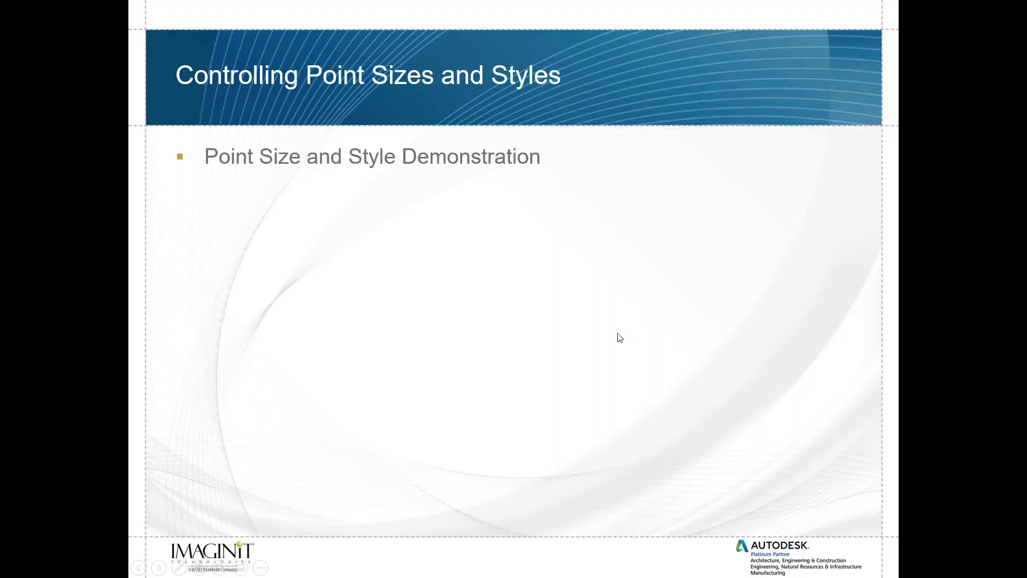
key(Right)
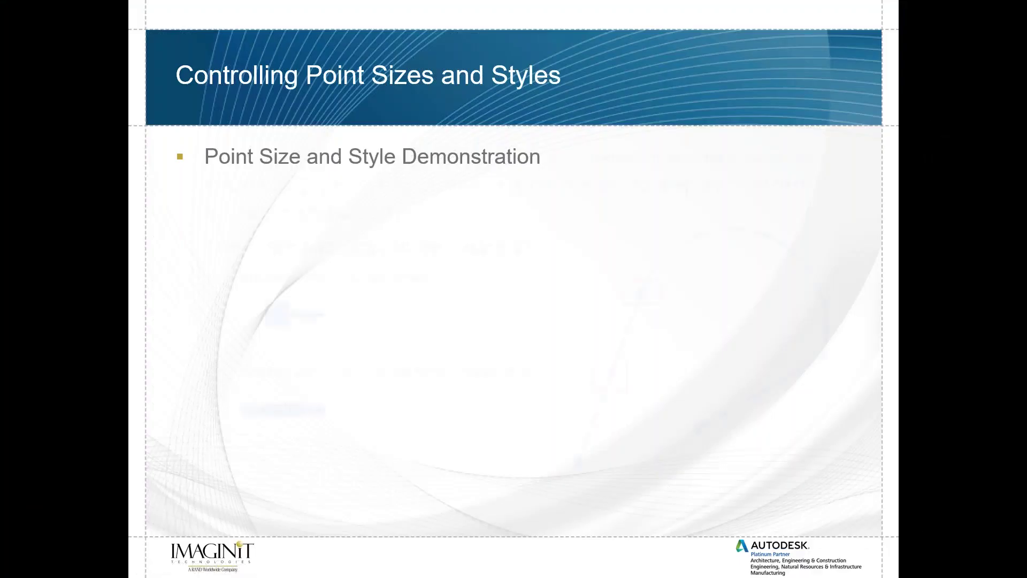
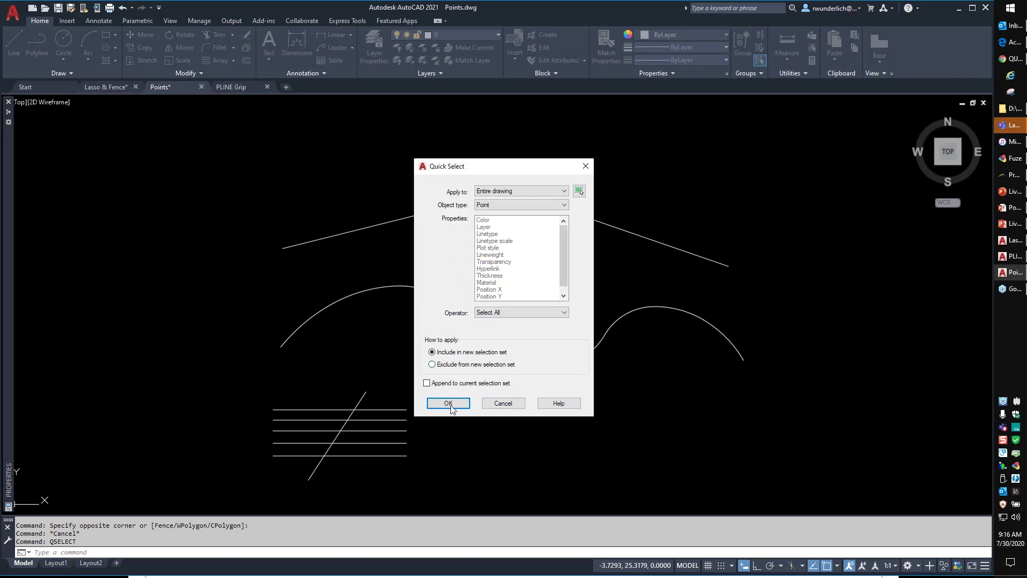
Select all Point objects in the entire drawing with Quick Select to reveal their locations, and clear the selection
click(452, 405)
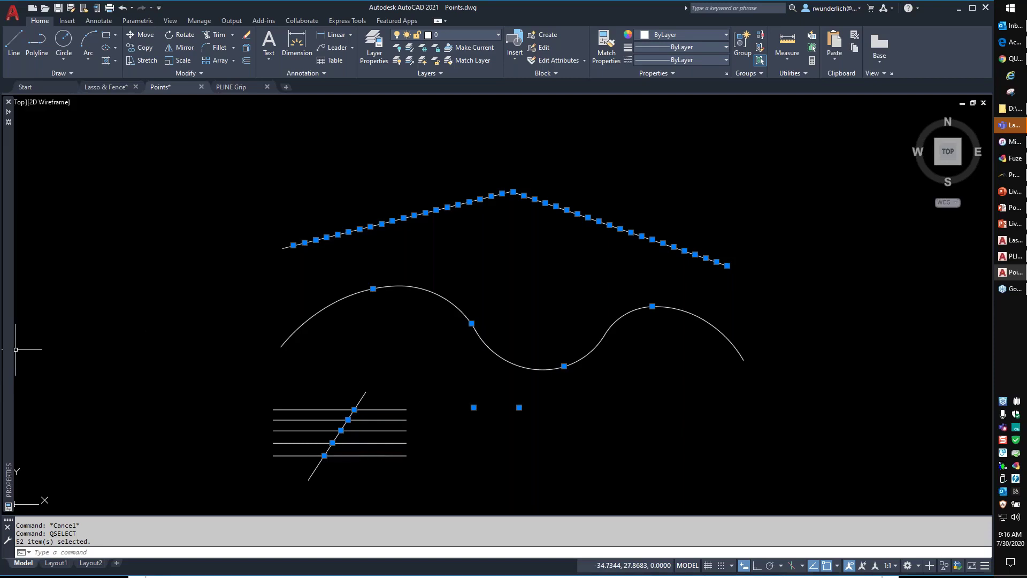
key(Escape)
key(Escape)
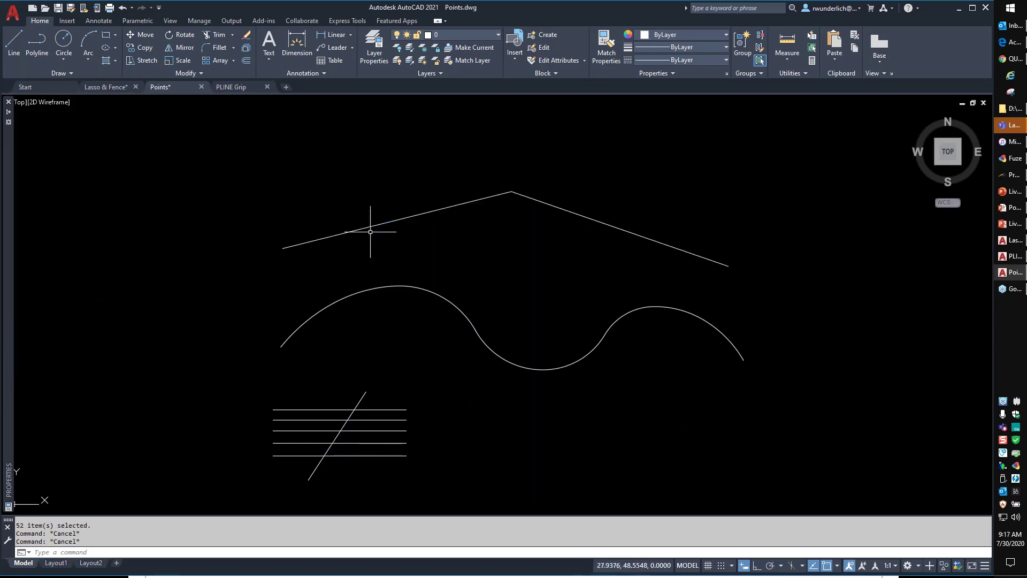
Try selecting the upper angled polyline near its hidden points, and clear the selection each time
scroll(366, 219, up, 4)
click(366, 219)
key(Escape)
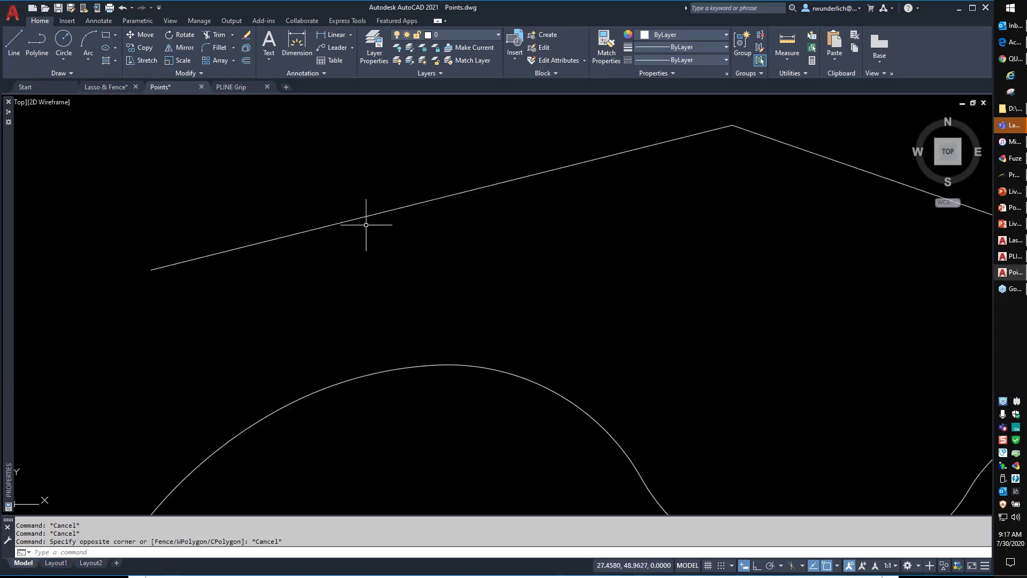
click(487, 187)
scroll(482, 243, down, 6)
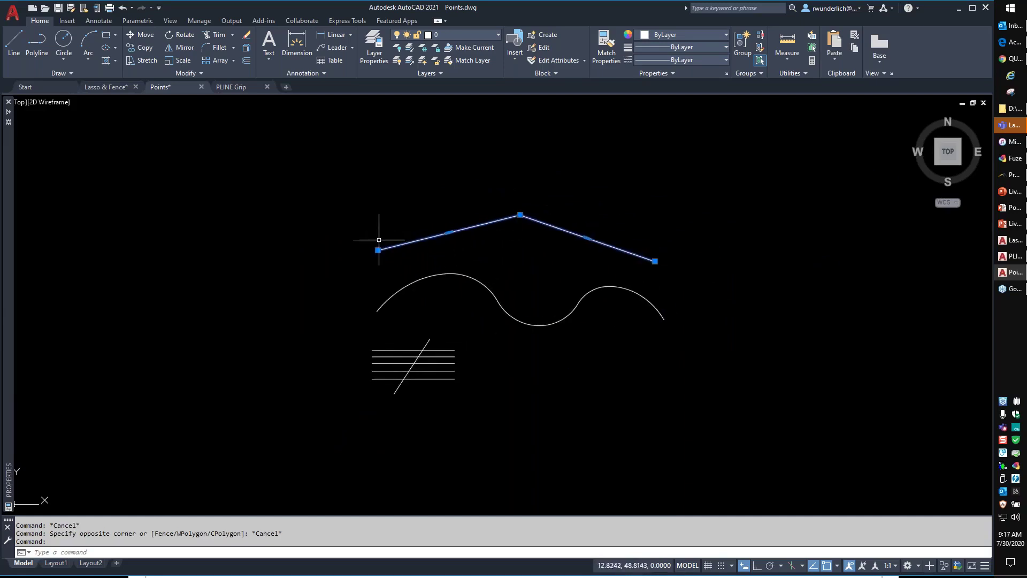
key(Escape)
click(399, 244)
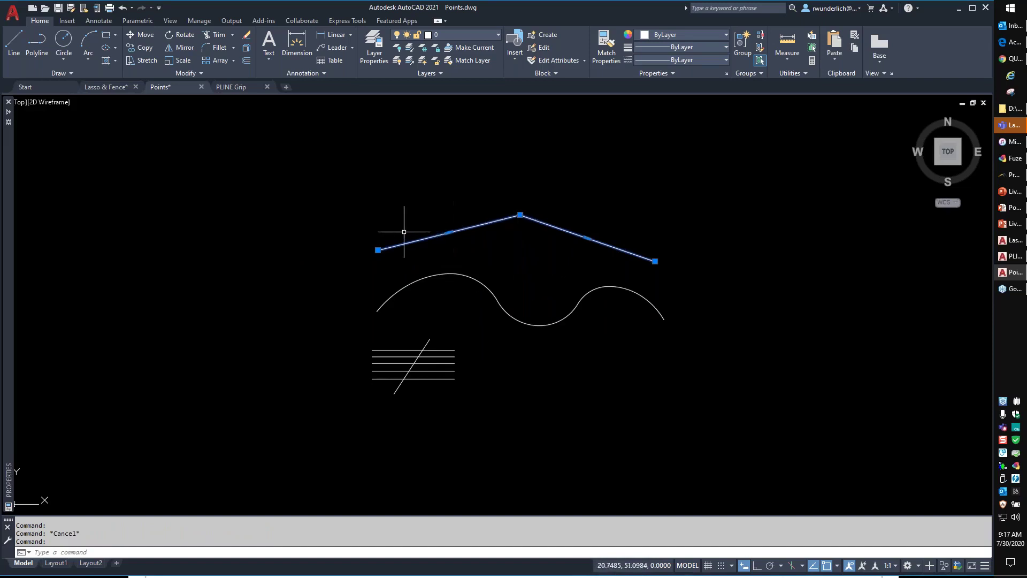
key(Escape)
Draw a line just above and roughly parallel to the first segment of the upper angled polyline
text(l)
key(Return)
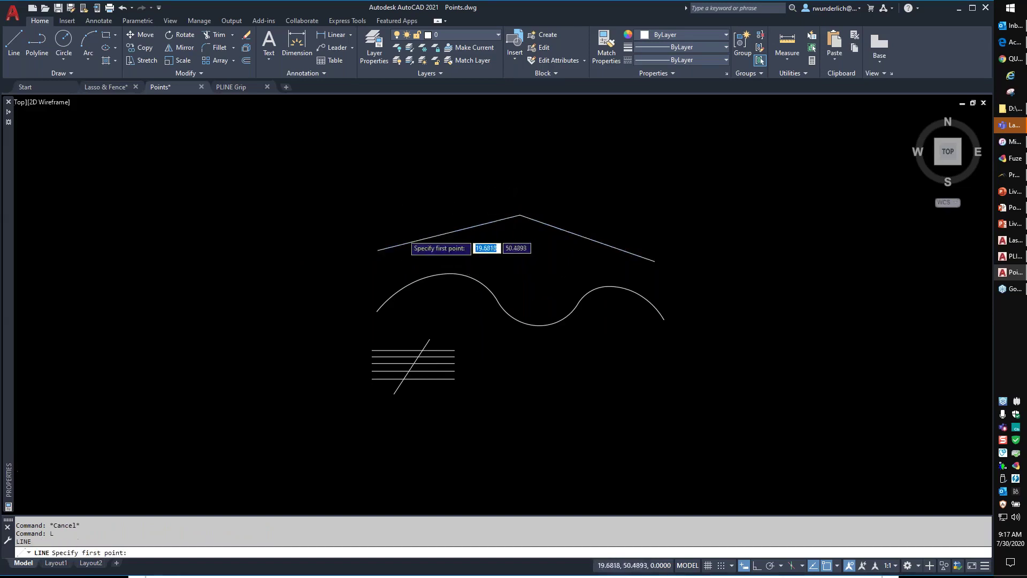
scroll(401, 235, up, 4)
click(331, 251)
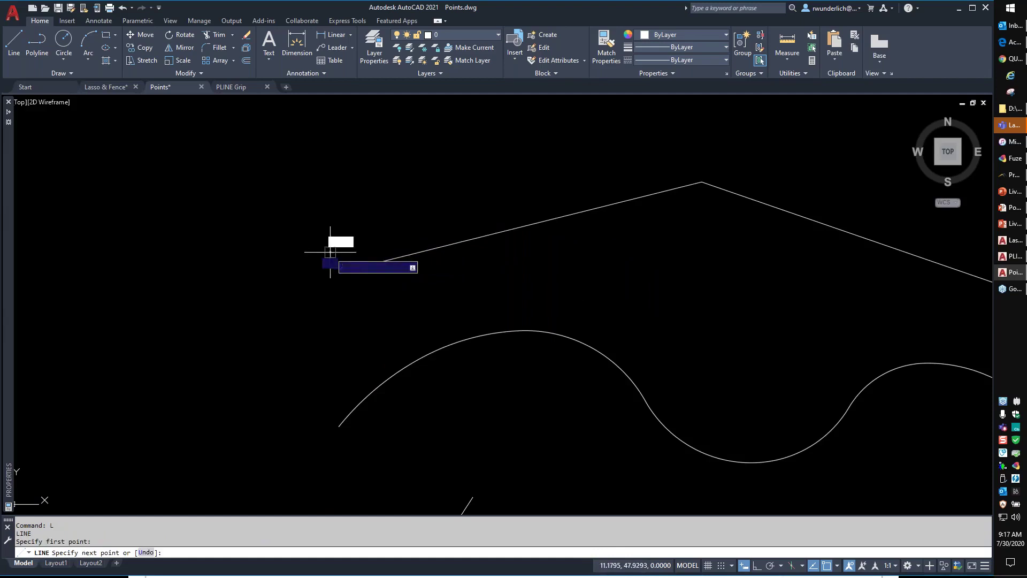
click(694, 153)
key(Return)
key(Return)
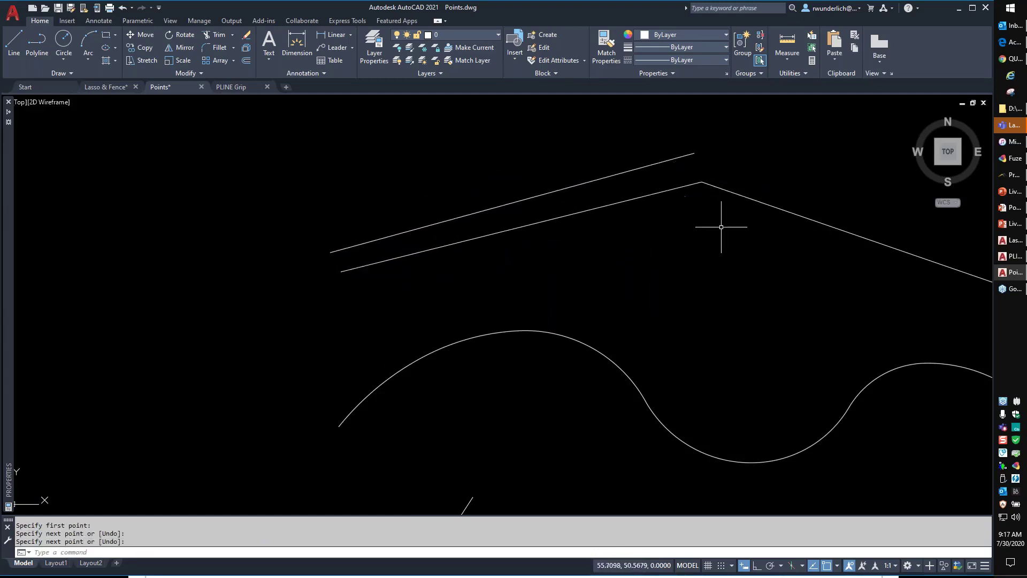
click(526, 226)
key(Escape)
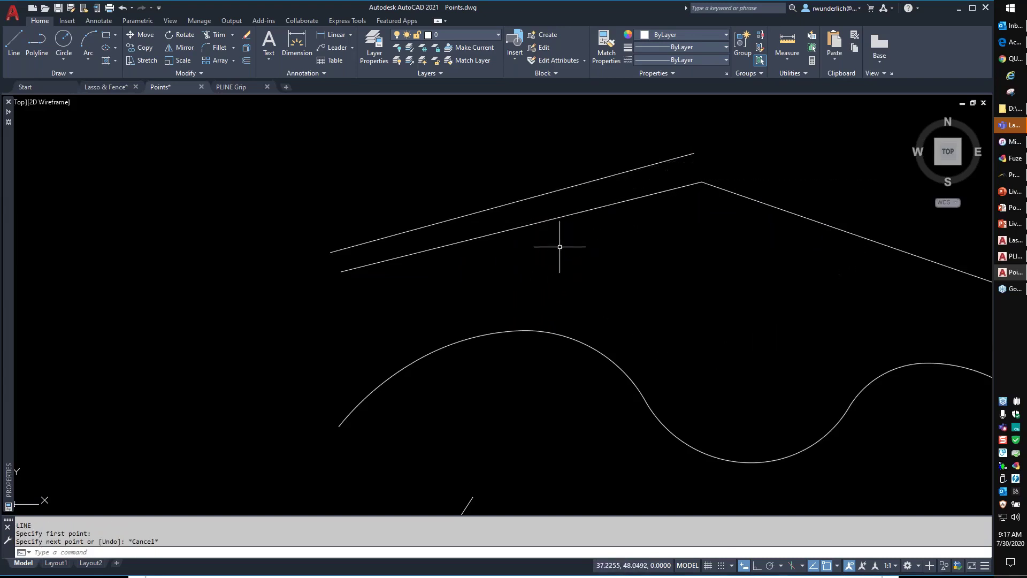
Move the upper angled polyline slightly down and to the right, away from its hidden points
click(555, 217)
text(m)
key(Return)
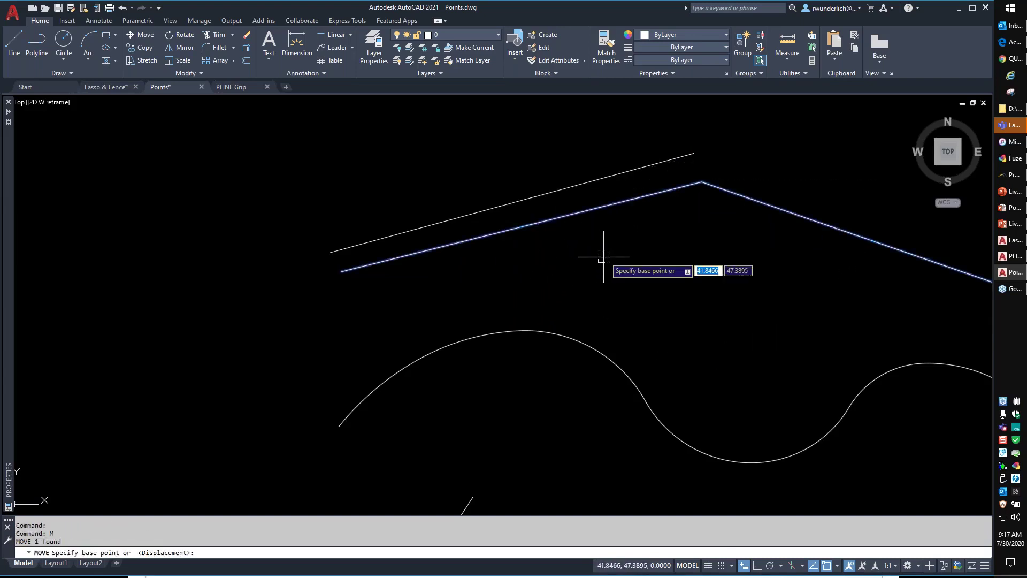
click(607, 254)
key(Escape)
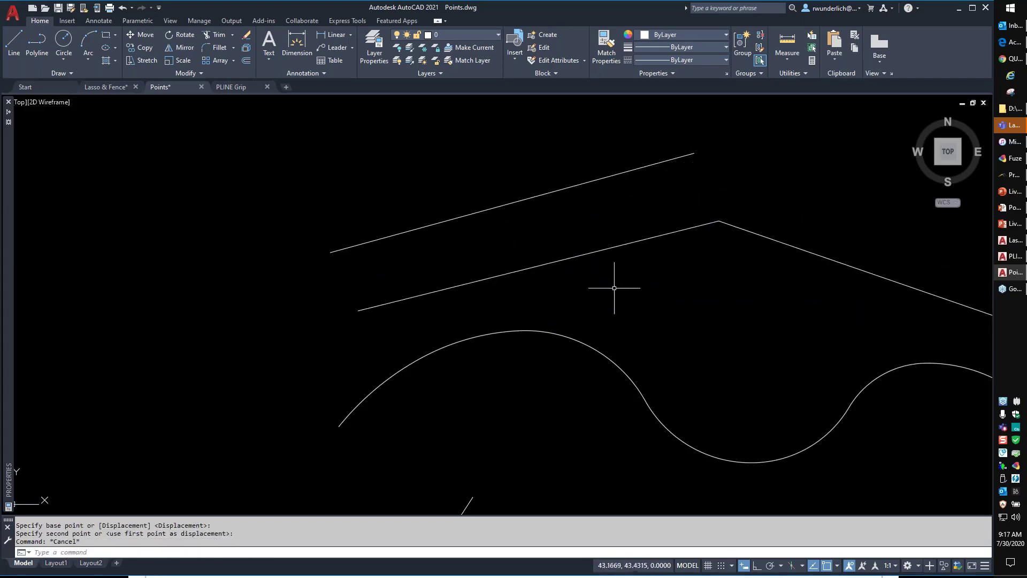
Set the point style to the X symbol with a size of 5% relative to the screen
click(788, 59)
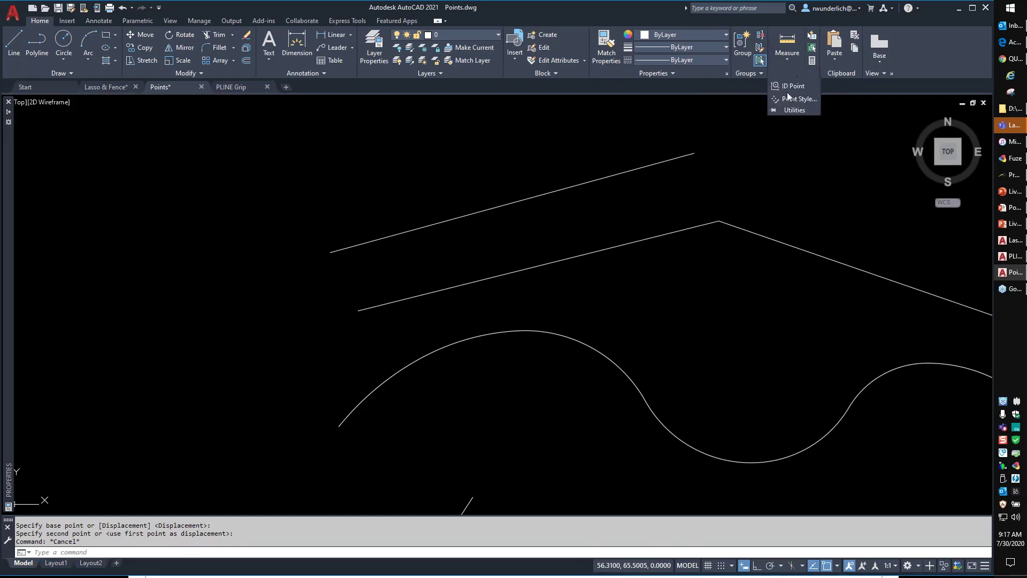
click(798, 99)
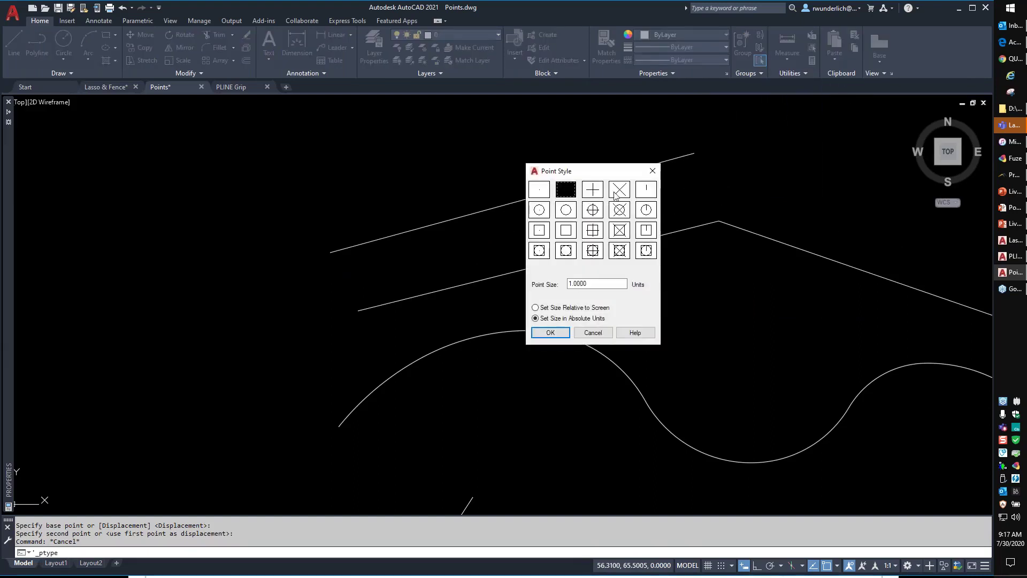
click(535, 308)
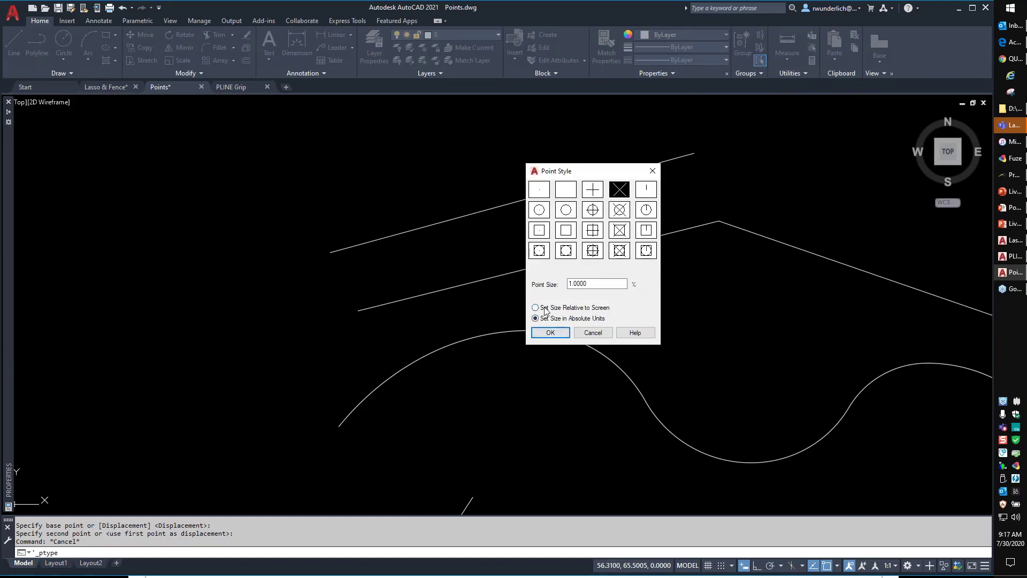
double_click(567, 284)
text(5)
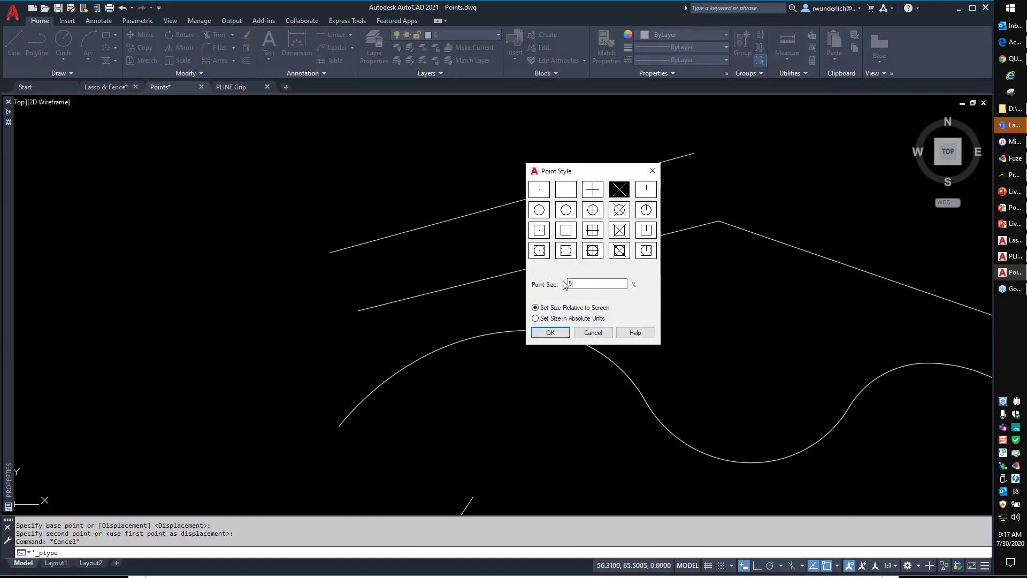
click(551, 333)
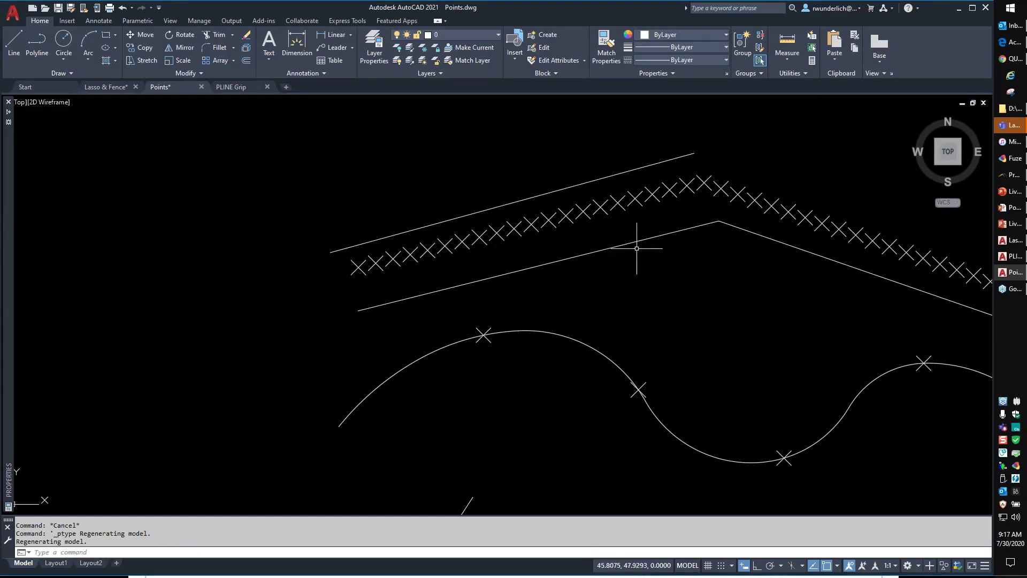
scroll(504, 214, down, 2)
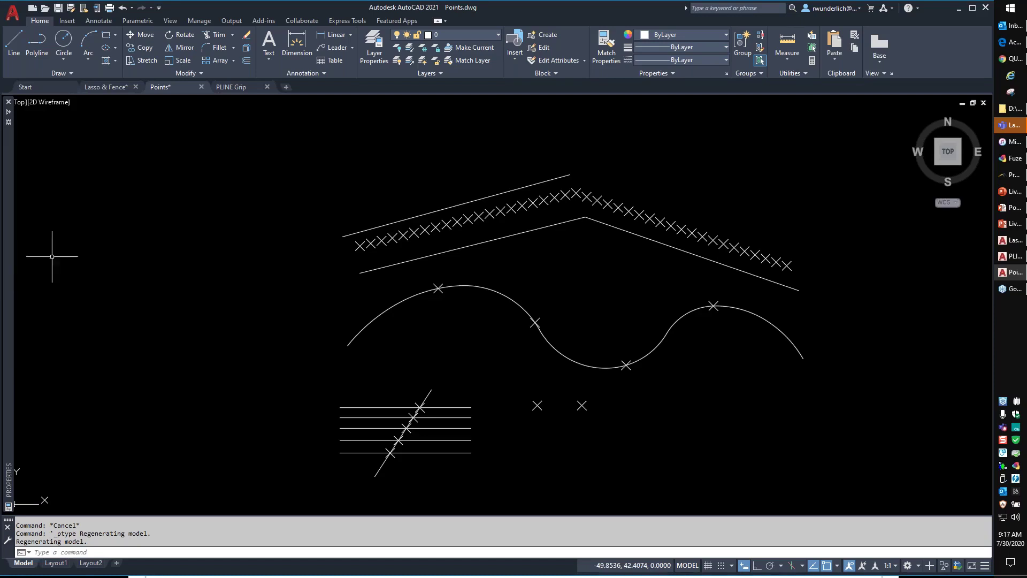
Select the first point on the wavy polyline, examine it at different magnifications, and clear the selection
scroll(442, 238, up, 2)
scroll(442, 237, up, 2)
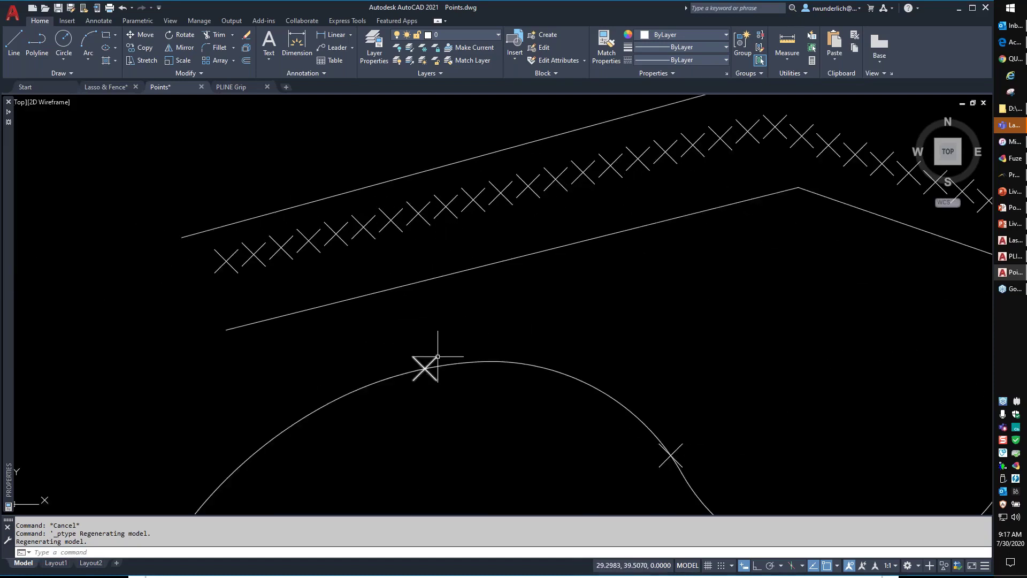
click(426, 368)
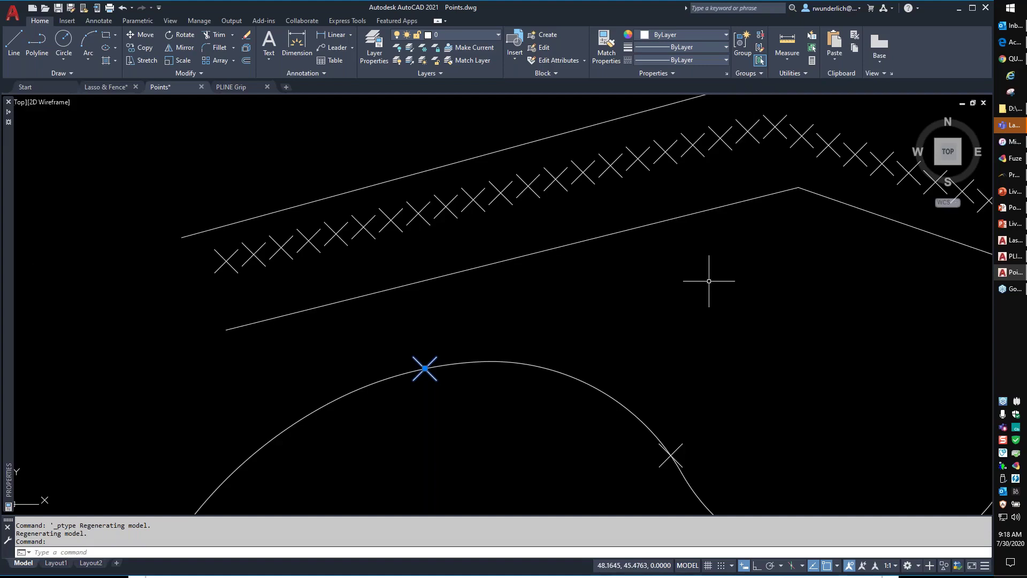
middle_click(442, 306)
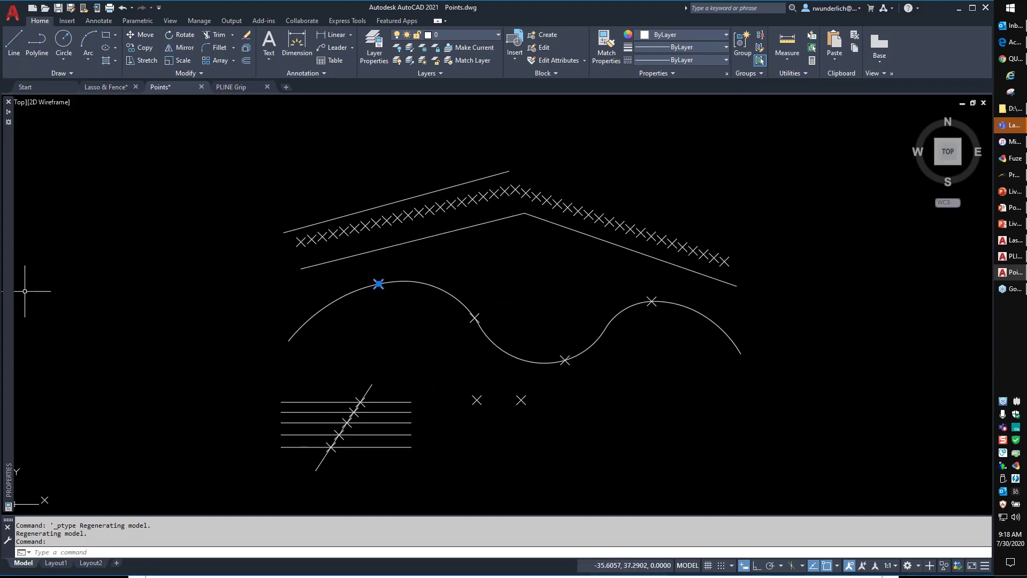
scroll(377, 284, up, 3)
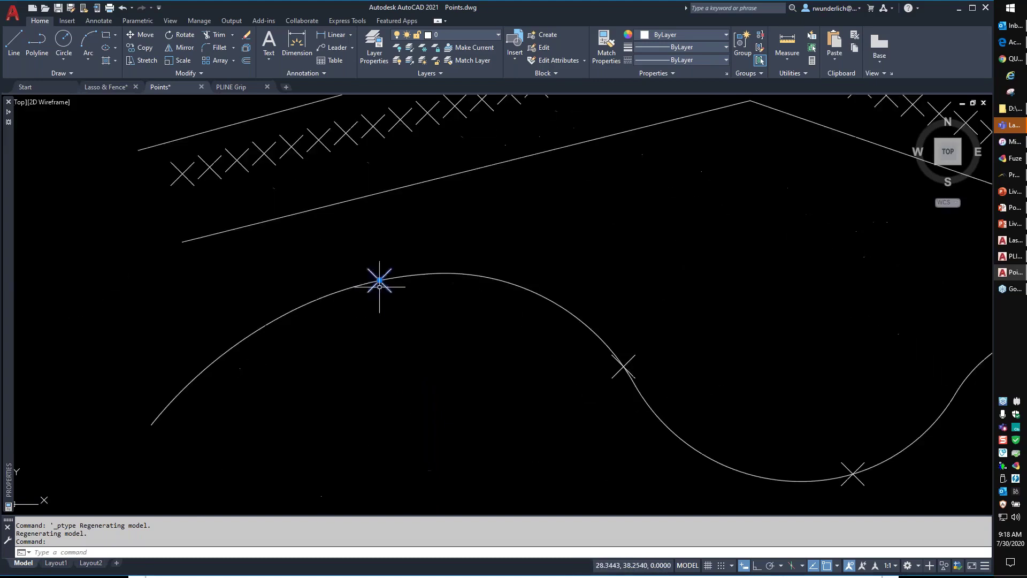
scroll(458, 314, down, 5)
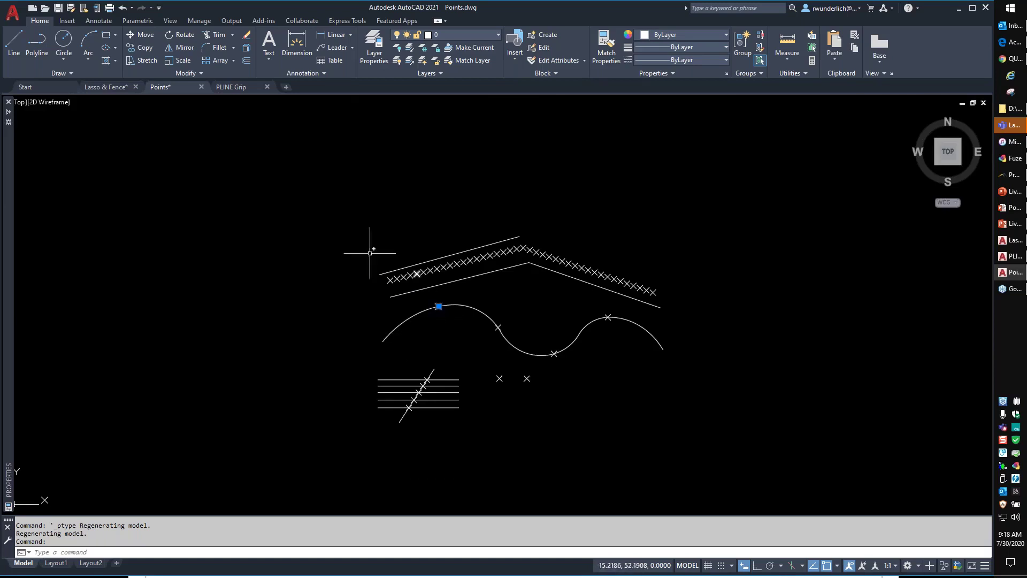
key(Escape)
key(Escape)
Set up a Quick Select on the entire drawing with Point as the object type
text(p)
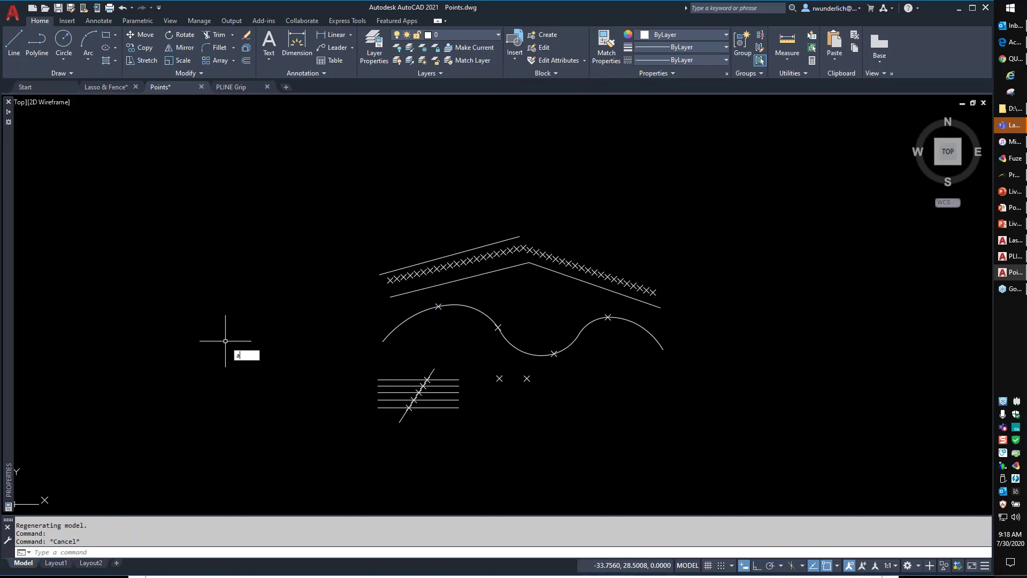
key(Escape)
text(qsele)
key(Return)
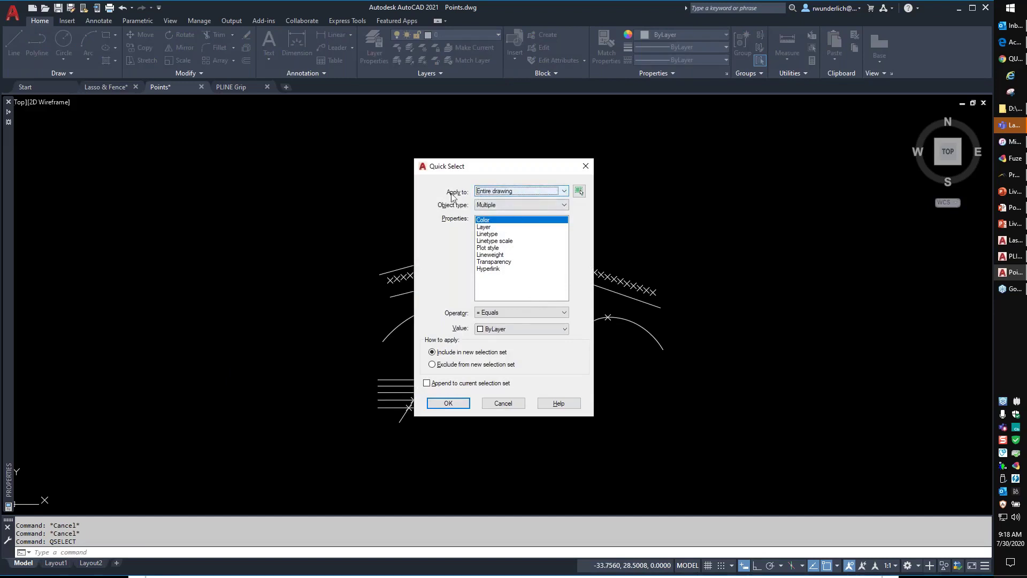
click(548, 198)
click(530, 200)
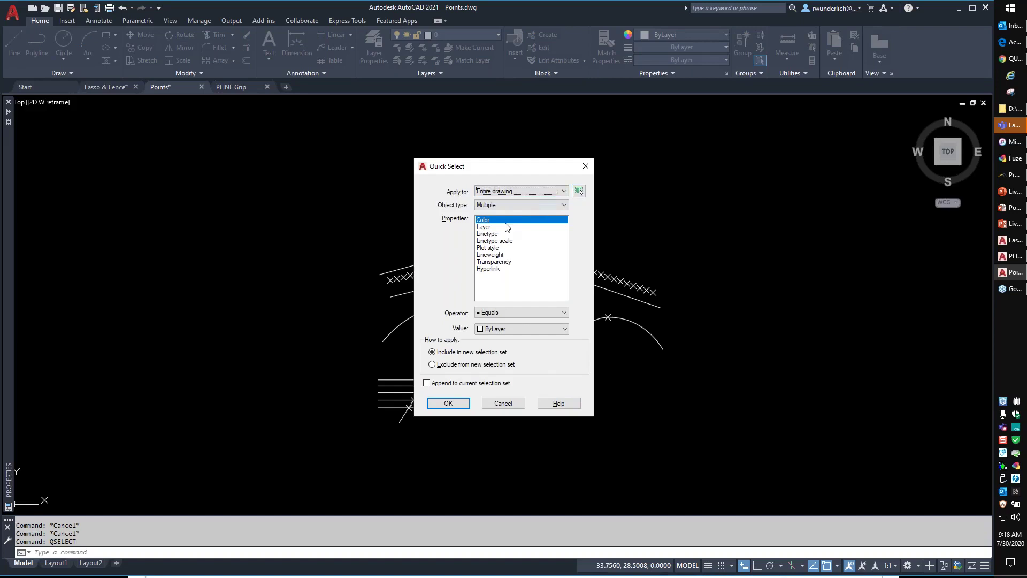
click(508, 206)
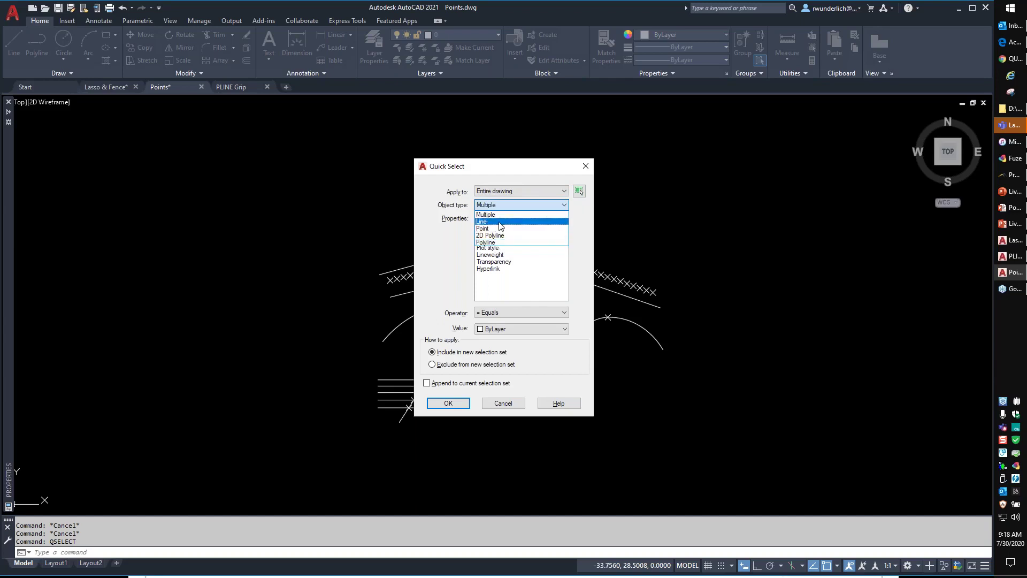
click(499, 229)
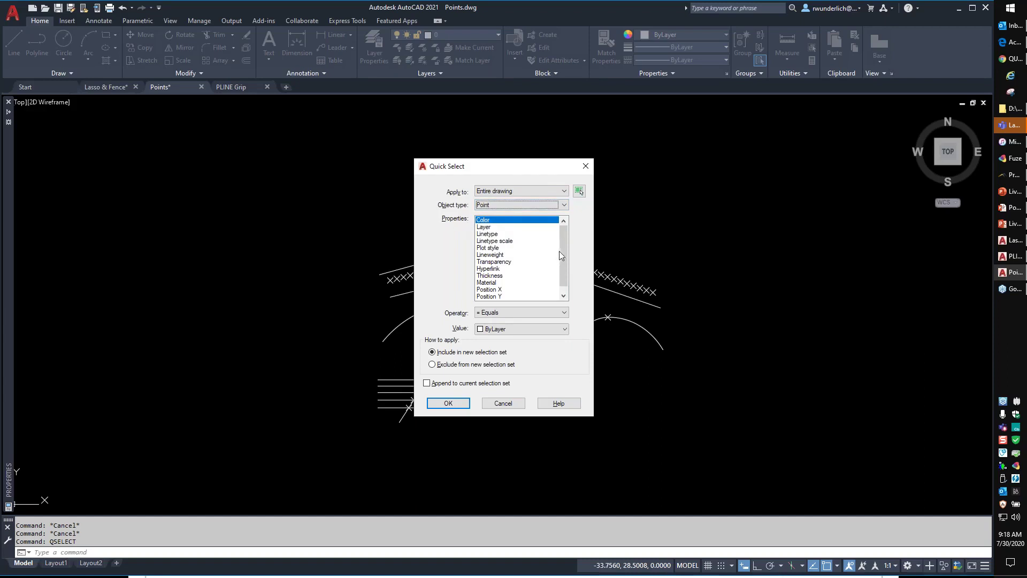
Filter the Quick Select to points whose Position Z is Not Equal to 0 and apply it
scroll(560, 255, down, 1)
click(489, 296)
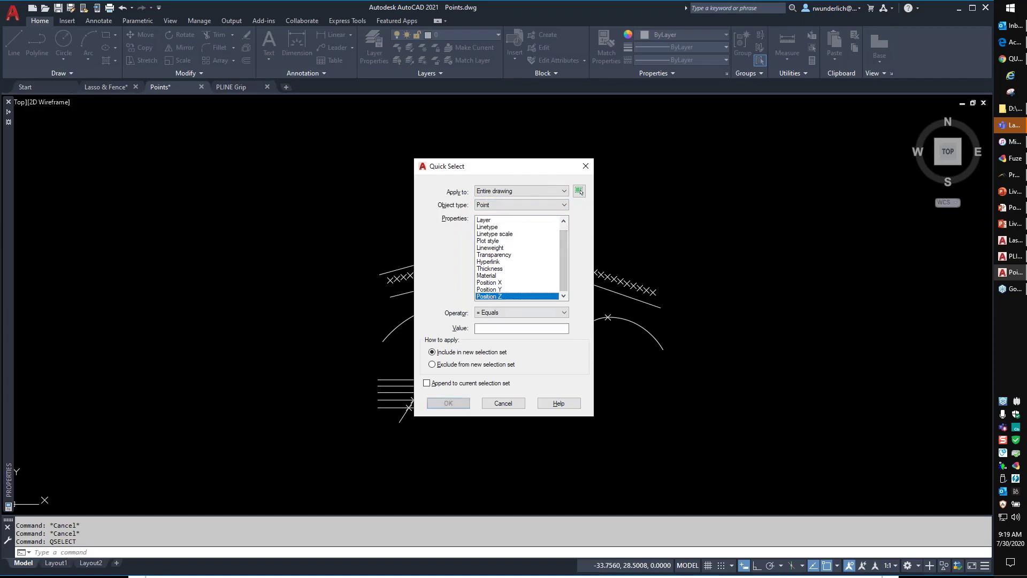
click(511, 314)
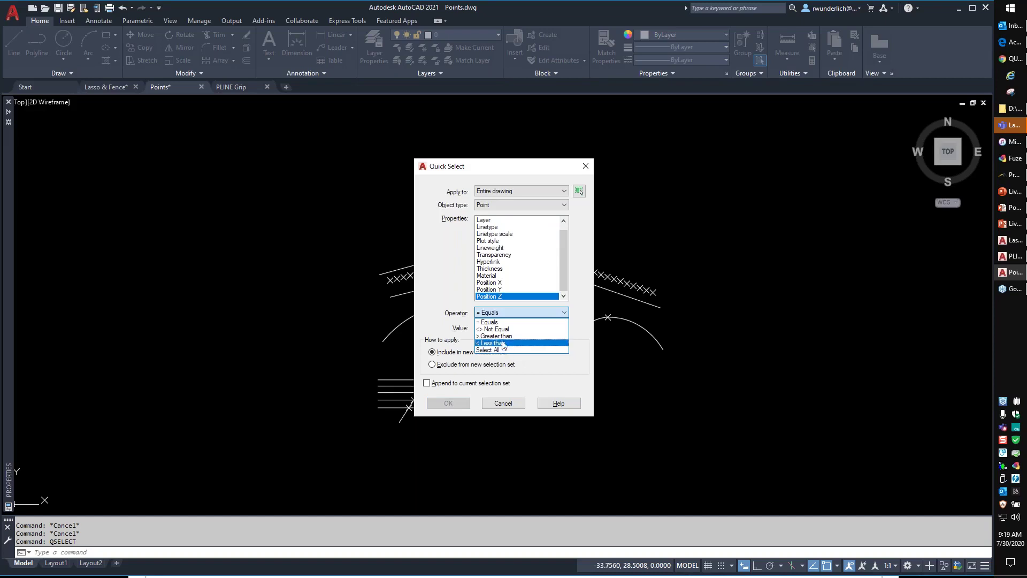
click(498, 329)
text(0)
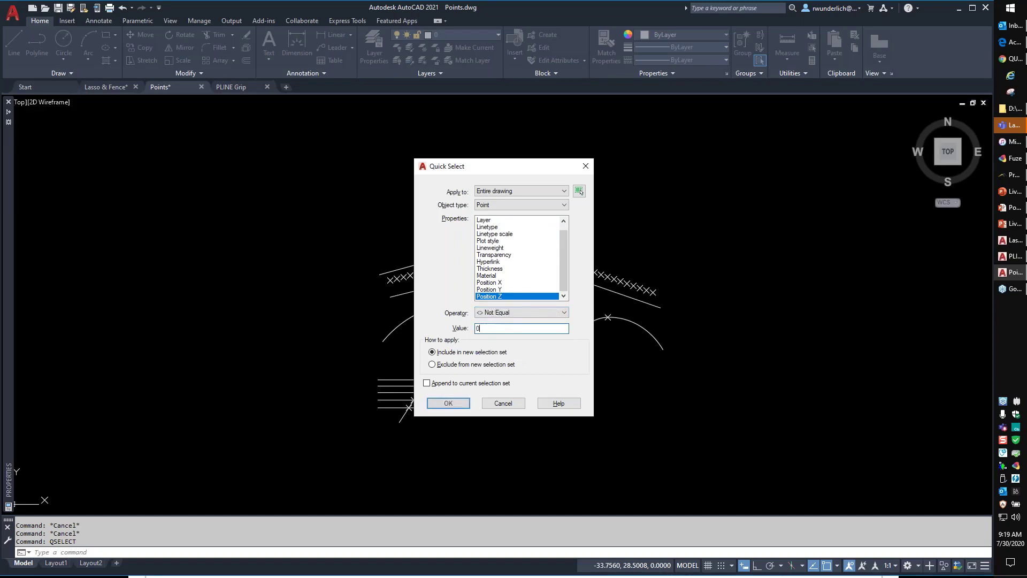
click(449, 404)
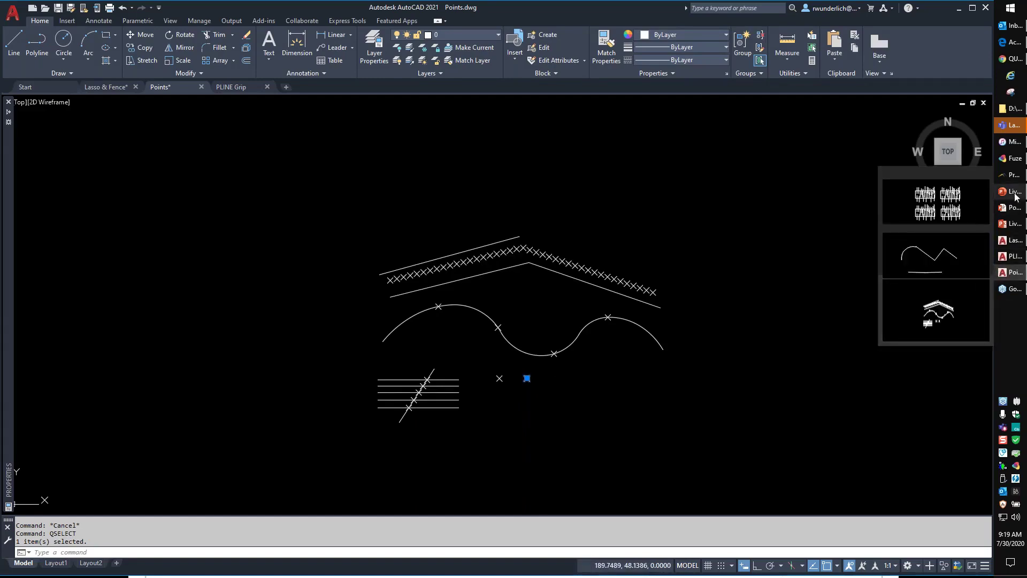
Switch to PowerPoint to show the Polyline Grip Editing slide, and return to AutoCAD with PLINE Grip.dwg
mouse_move(1009, 225)
click(936, 208)
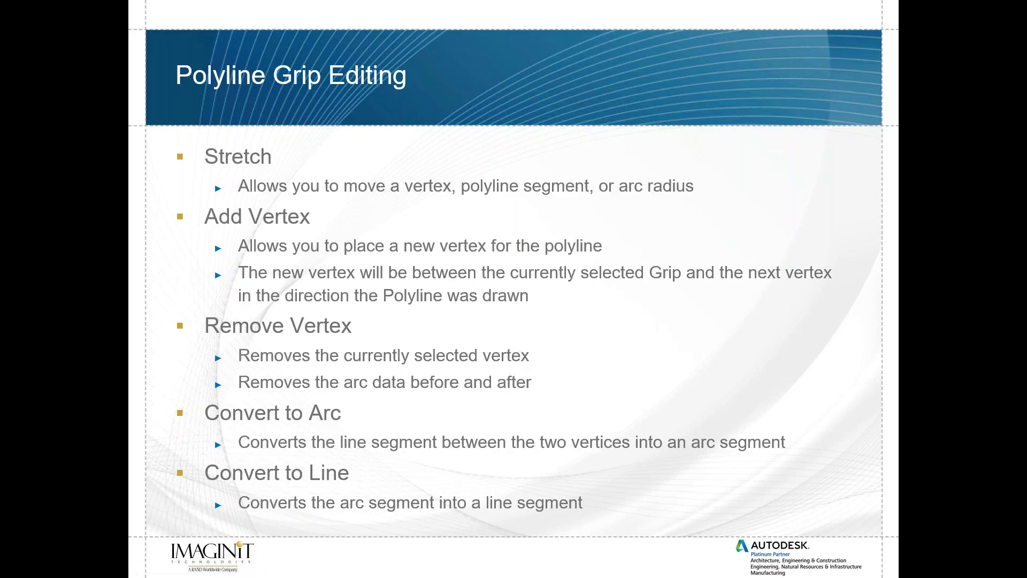
click(657, 375)
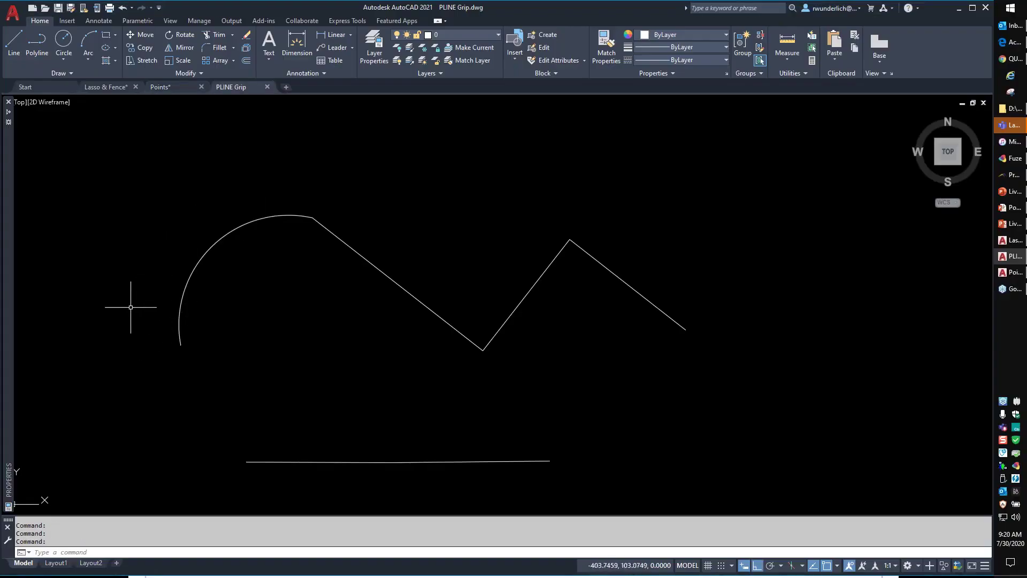
Stretch the start vertex of the polyline's arc segment horizontally to the right by about 85 units
click(349, 246)
scroll(241, 275, up, 1)
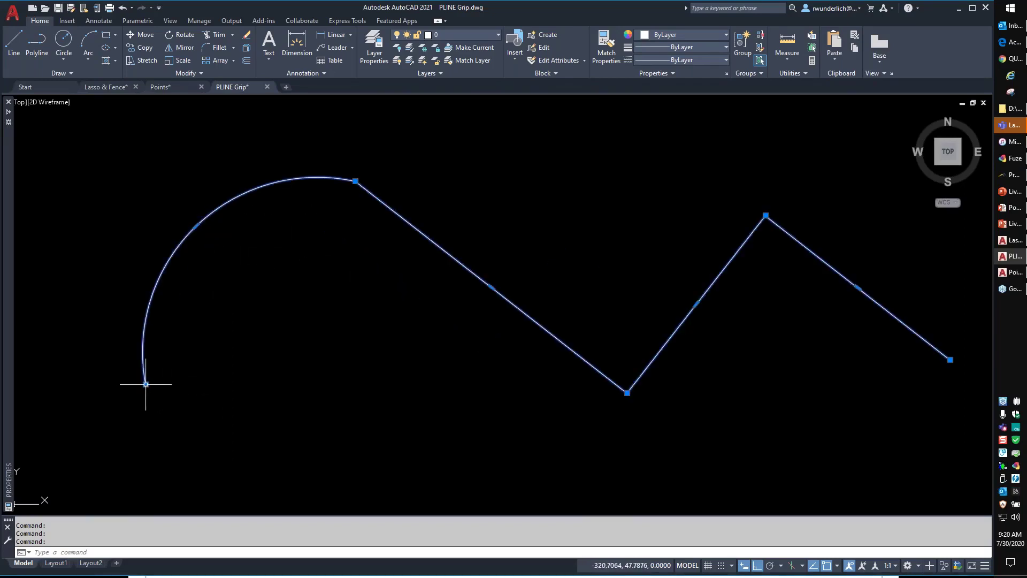
mouse_move(146, 384)
click(182, 405)
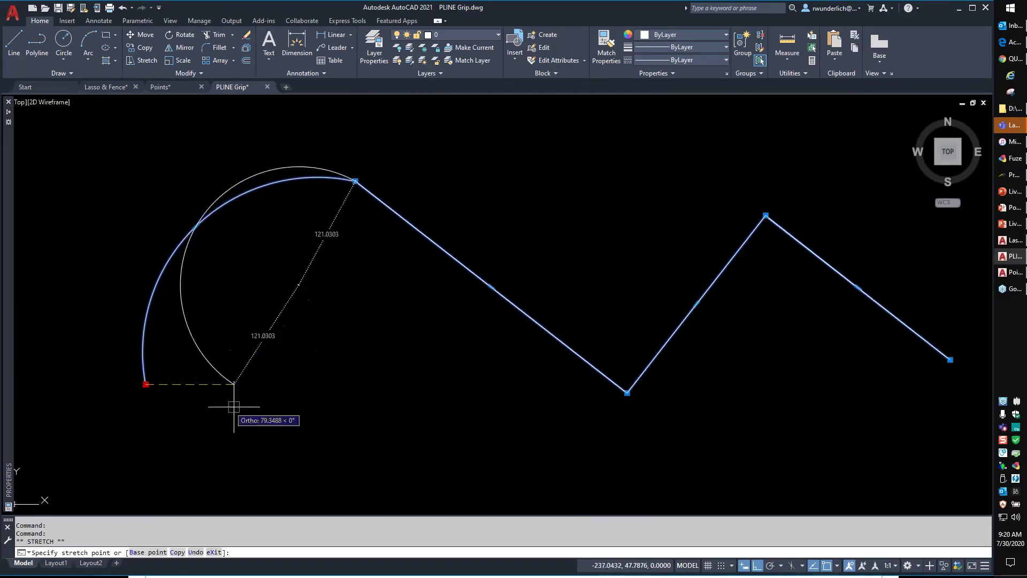
click(230, 390)
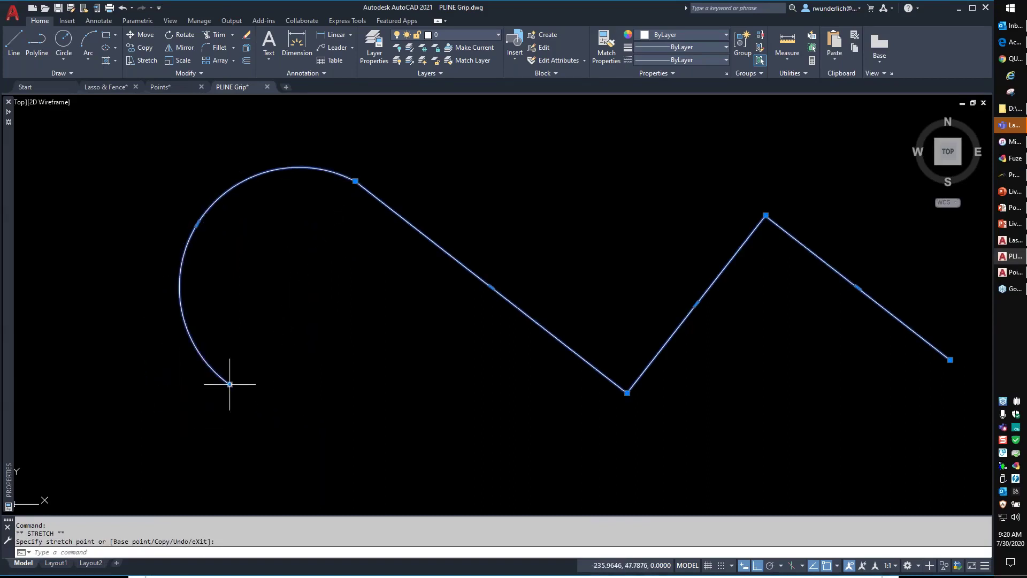
Add a vertex to the polyline from the arc's start grip, placed horizontally to the right of it
mouse_move(229, 384)
click(269, 416)
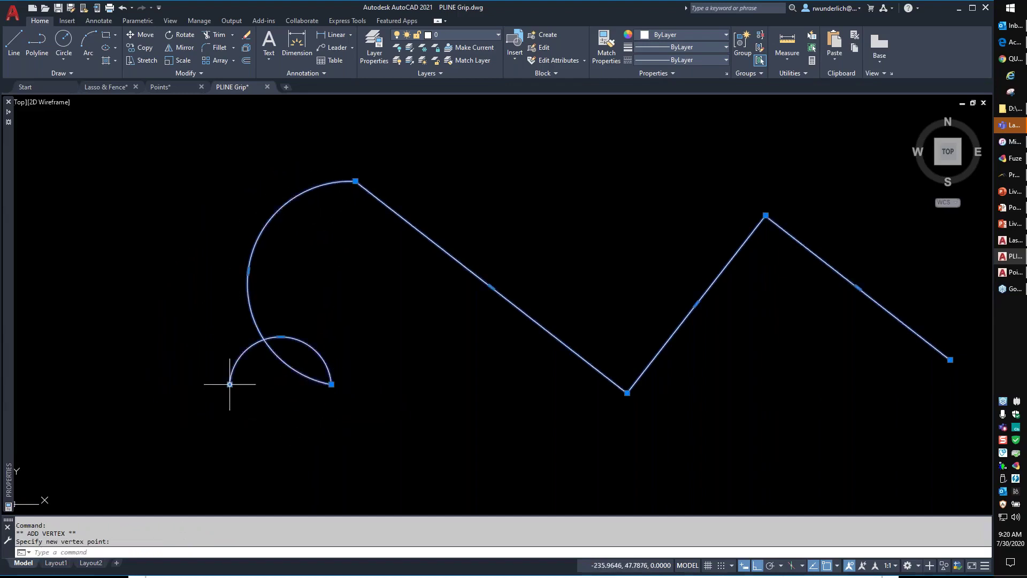
Stretch the vertex joining the polyline's two arc segments straight up with Ortho on
mouse_move(229, 384)
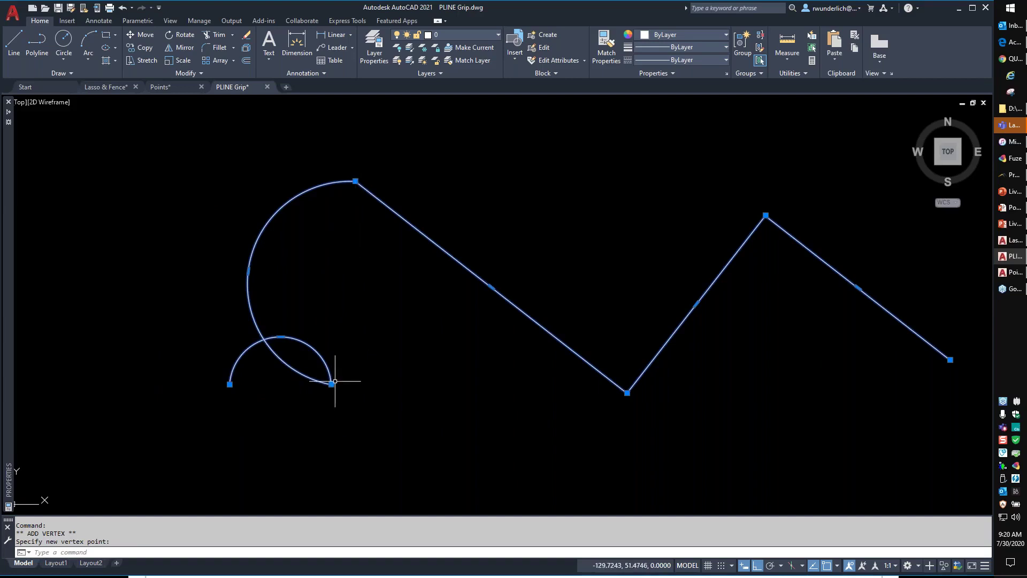
mouse_move(331, 385)
click(361, 403)
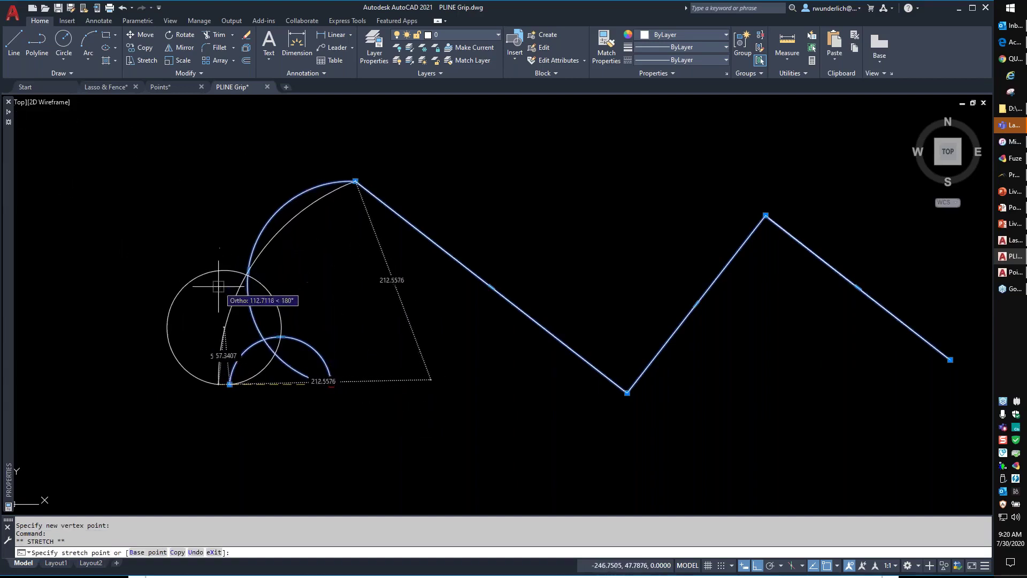
click(282, 290)
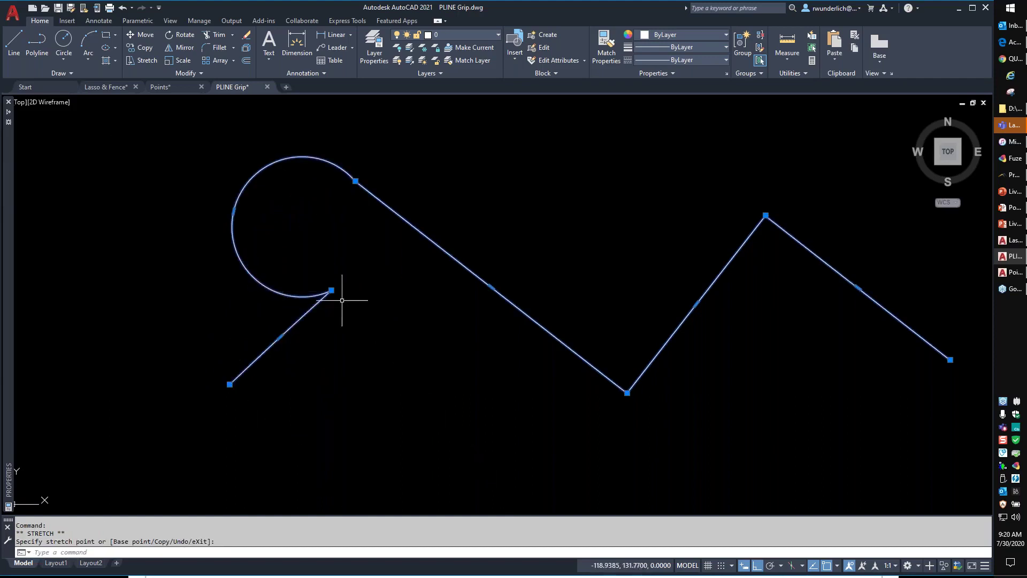
Turn Ortho off and stretch the vertex joining the two arc segments freely to the left and slightly up
click(758, 565)
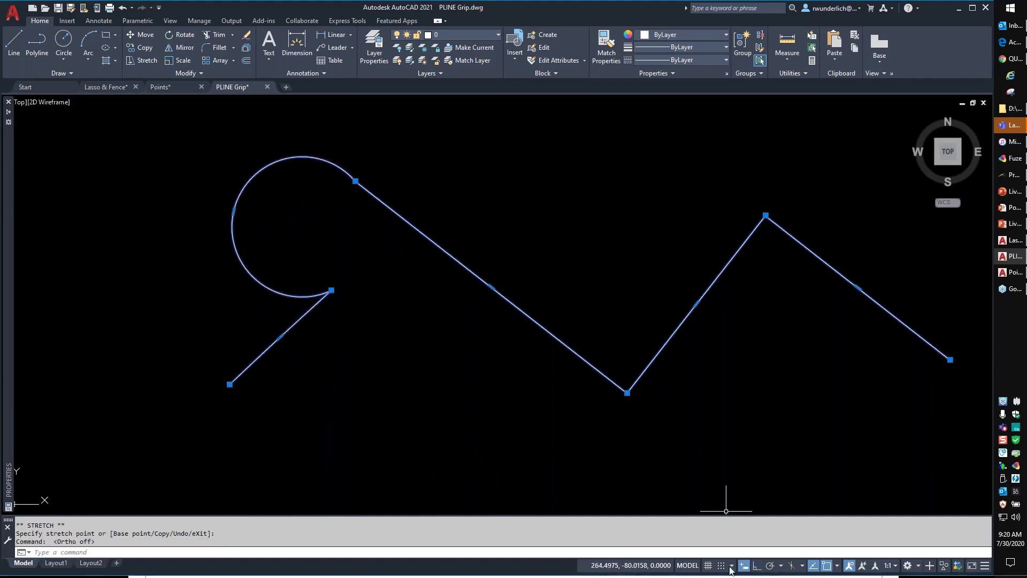
click(331, 290)
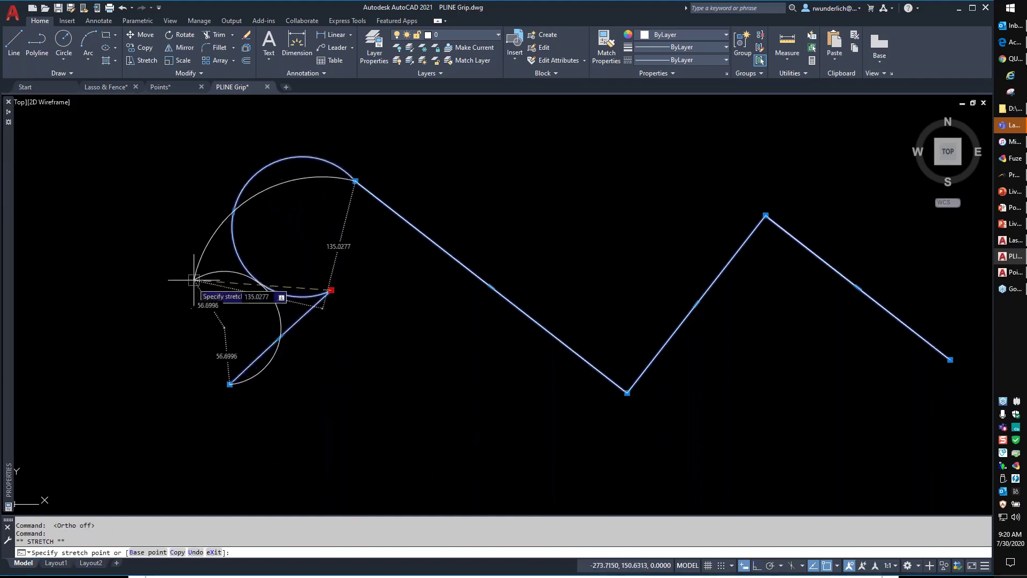
click(194, 271)
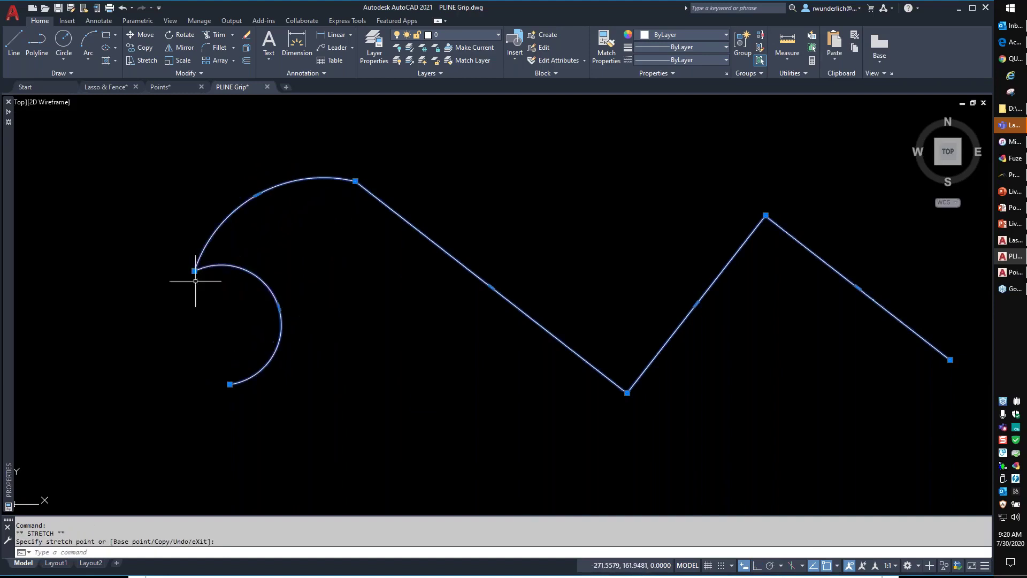
Stretch the lower arc segment's midpoint to bulge outward to the left, and pull it back in to a flatter arc
click(279, 307)
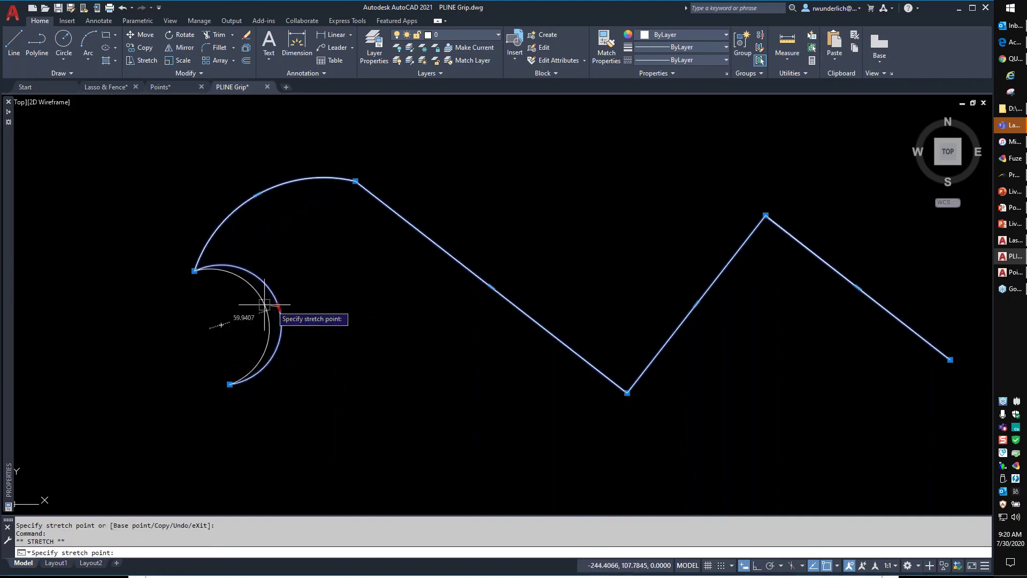
click(176, 332)
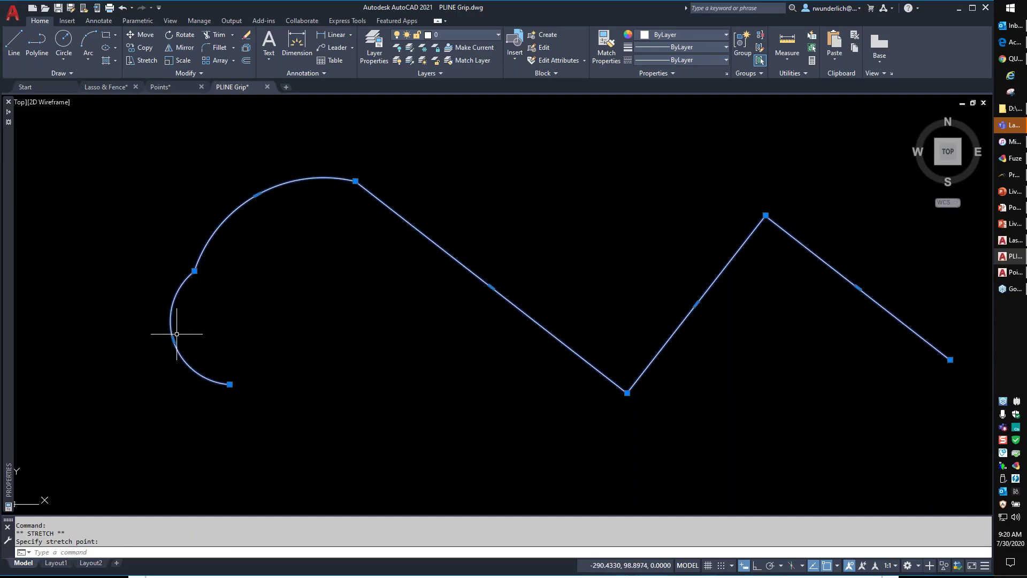
click(173, 338)
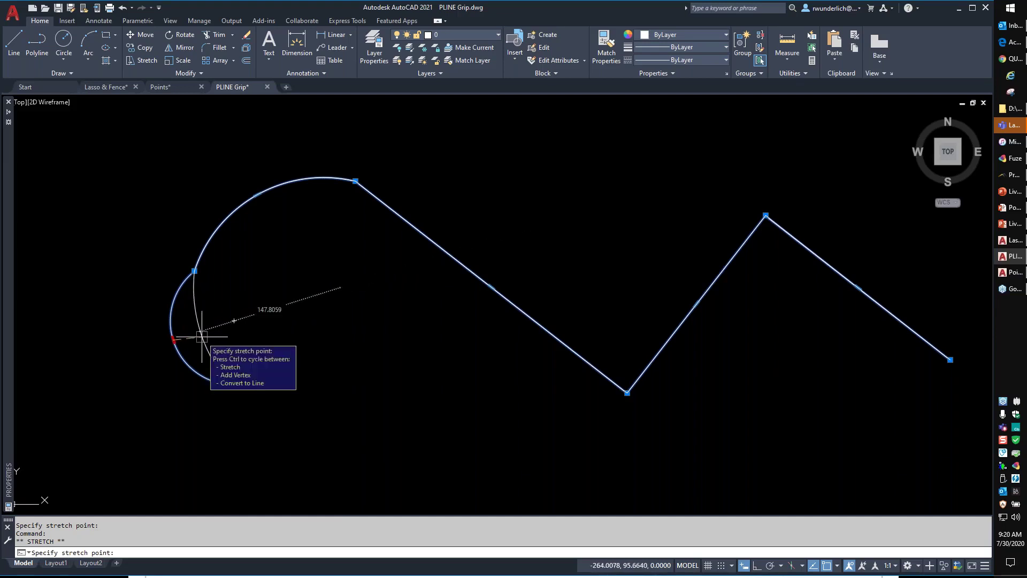
click(202, 337)
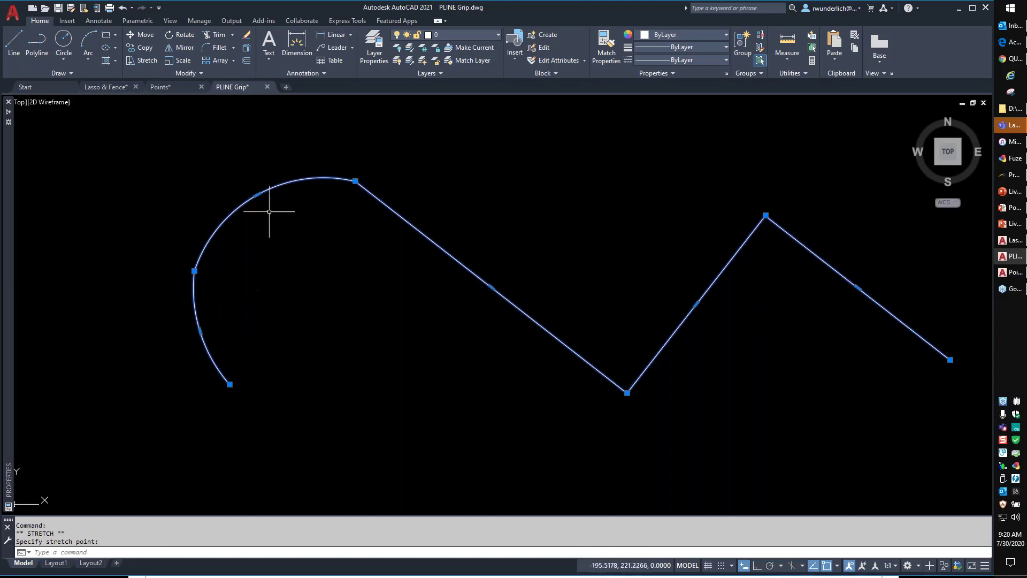
Convert the polyline's upper arc segment to a line and the adjacent long line segment to a downward-bulging arc
mouse_move(257, 195)
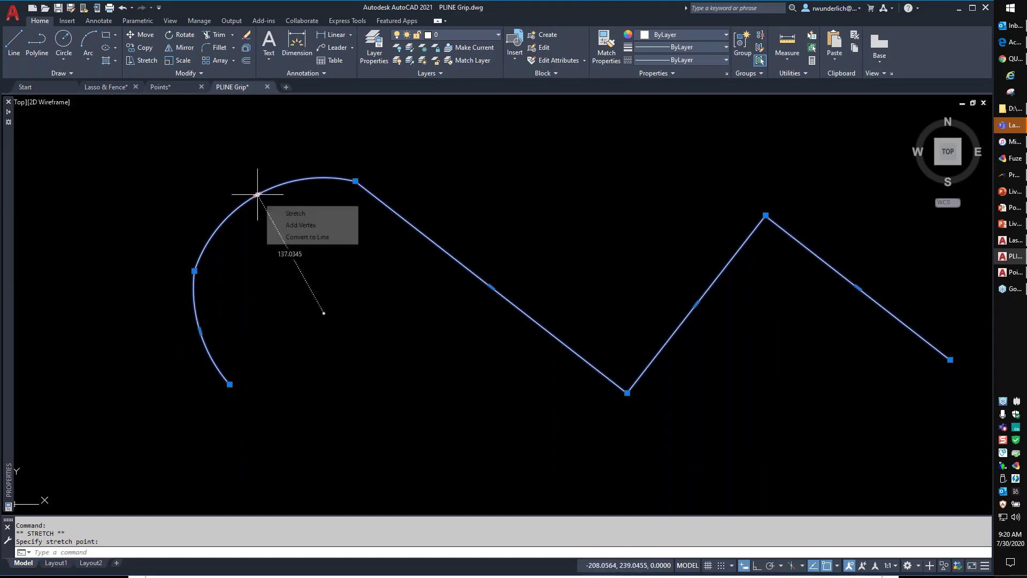
click(298, 238)
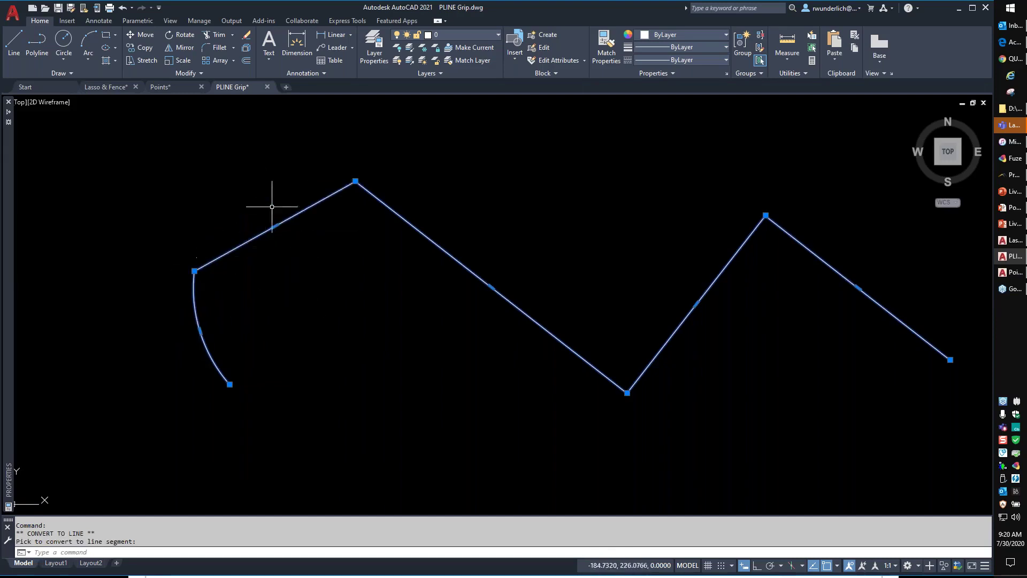
mouse_move(492, 286)
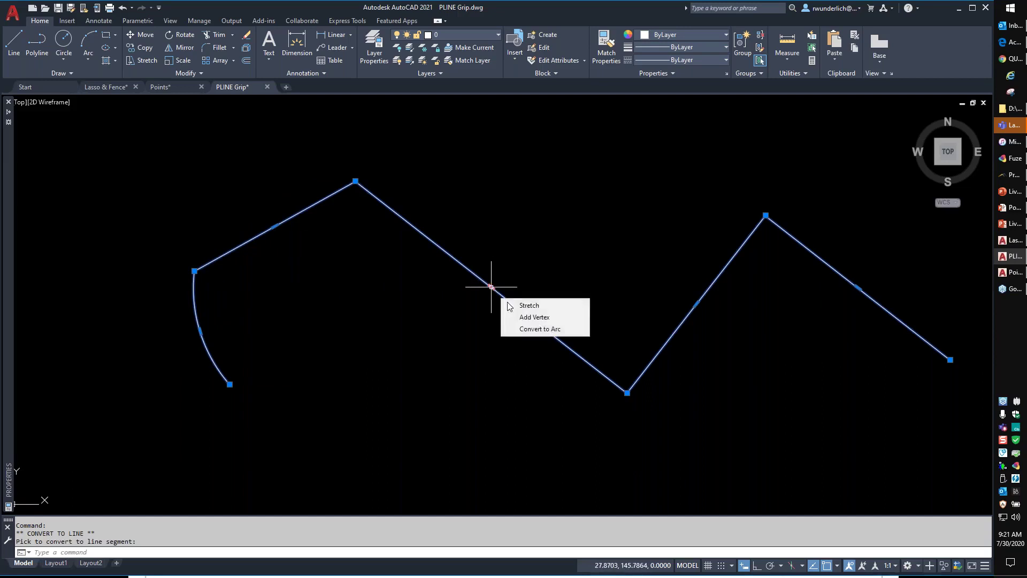
click(529, 328)
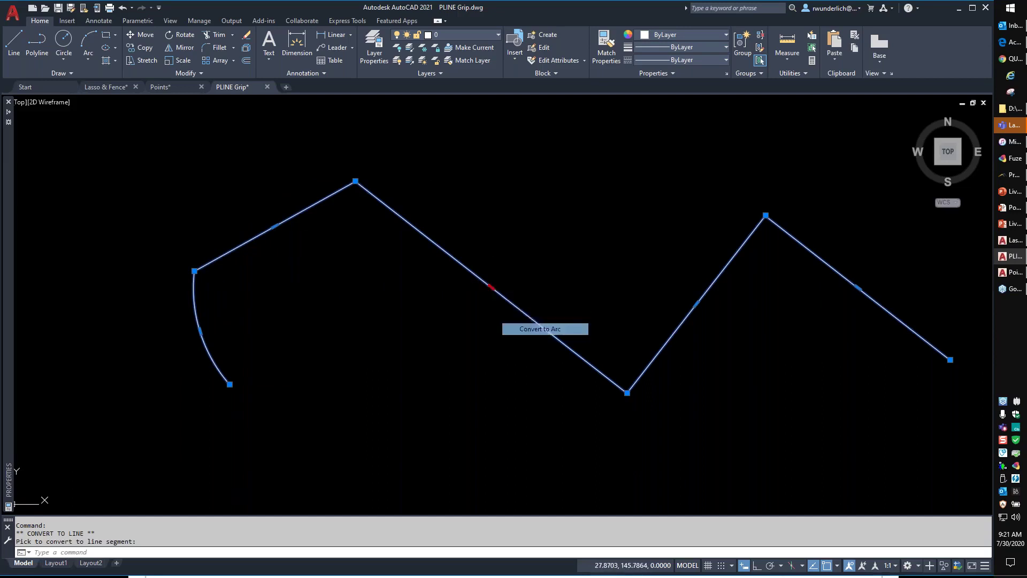
click(459, 317)
scroll(473, 289, down, 3)
middle_drag(490, 284, 463, 259)
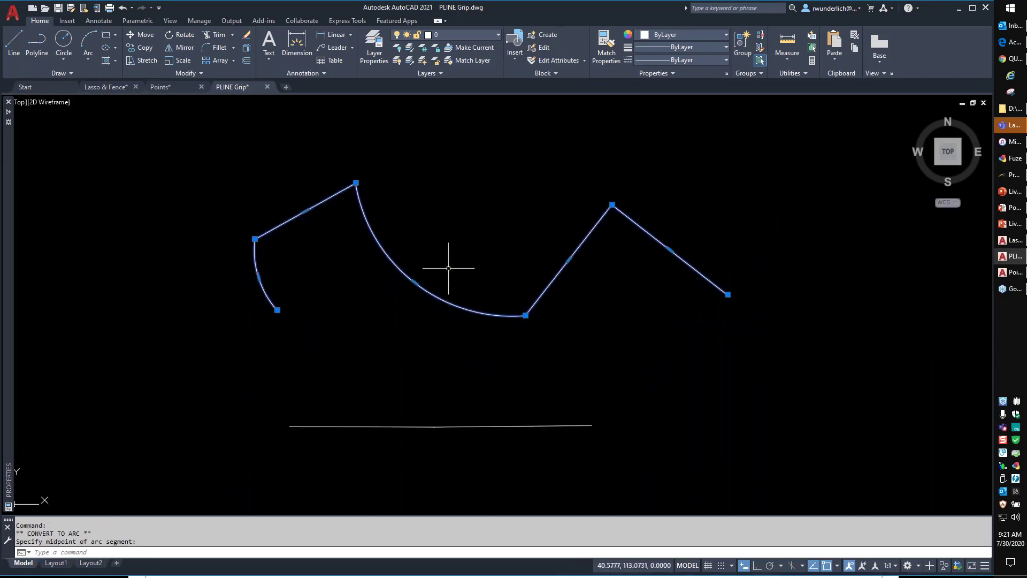
key(Escape)
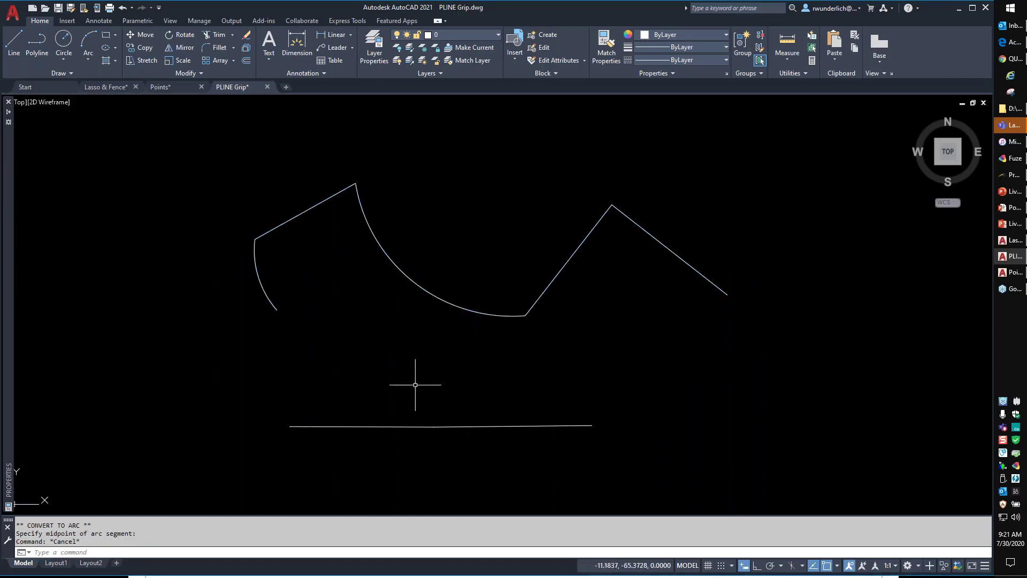
Examine the vertex grips and their options on the lower, nearly straight polyline and on the upper polyline
scroll(465, 428, up, 4)
middle_drag(474, 431, 551, 374)
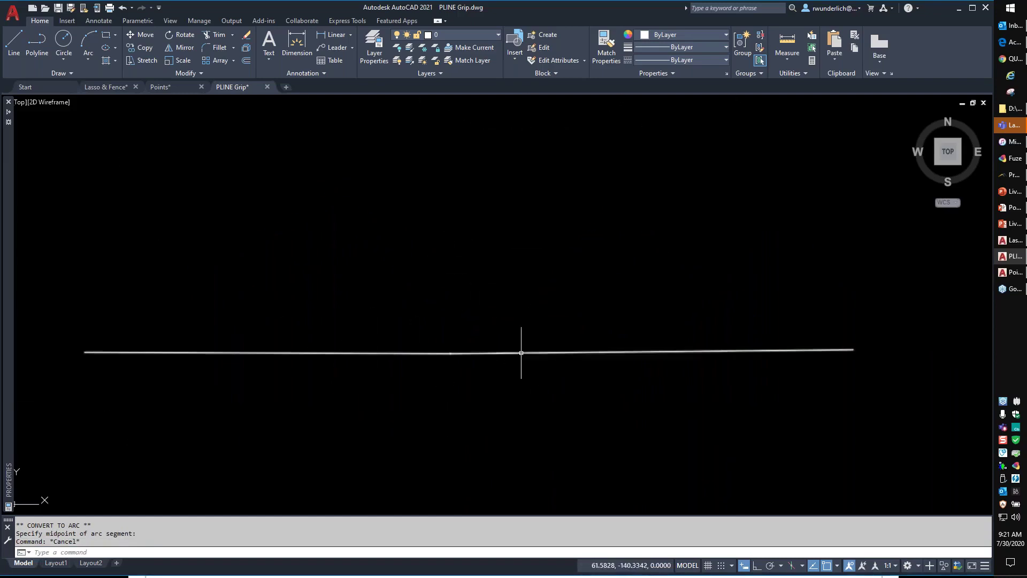
click(540, 351)
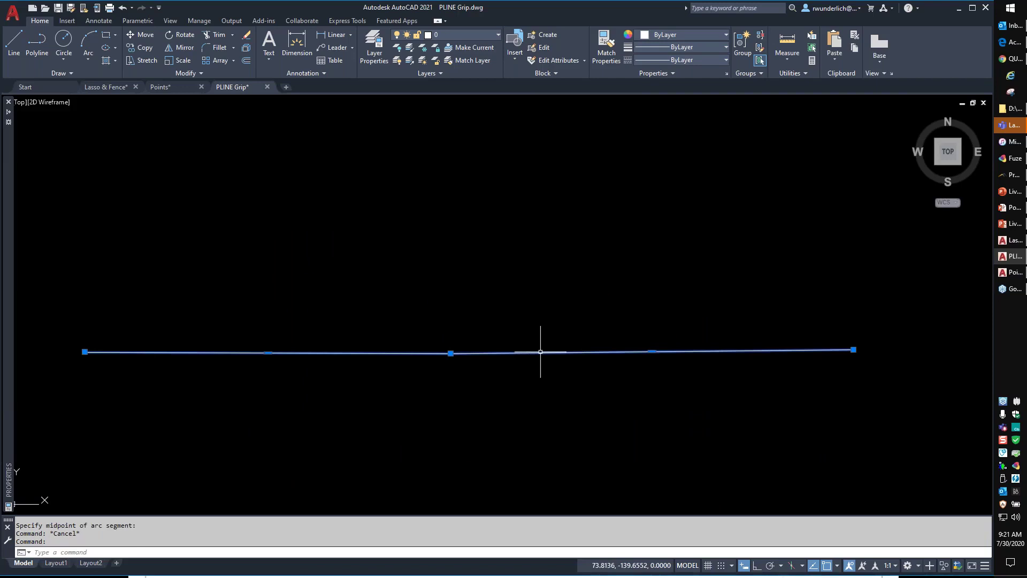
mouse_move(84, 351)
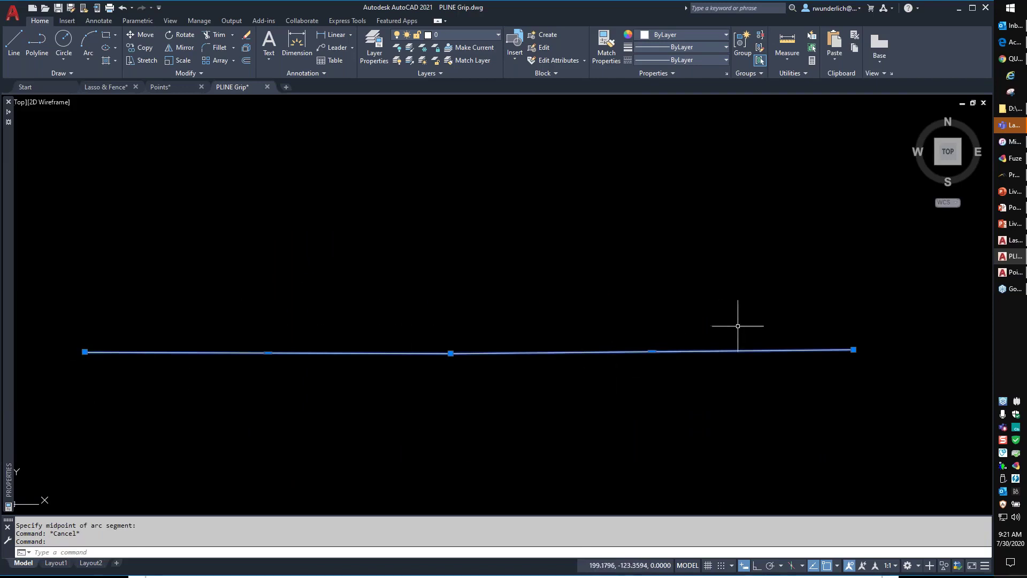
mouse_move(853, 350)
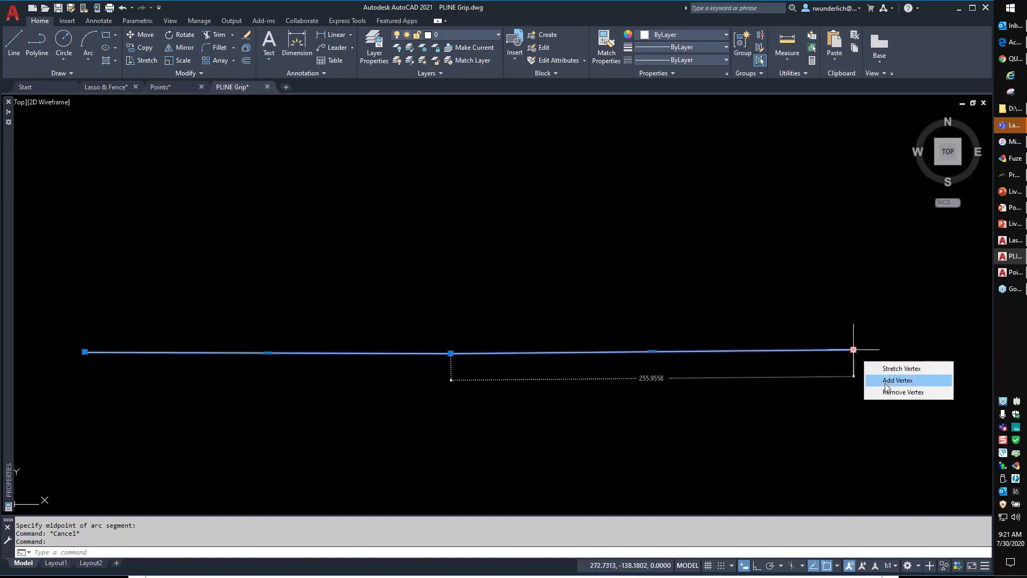
mouse_move(450, 353)
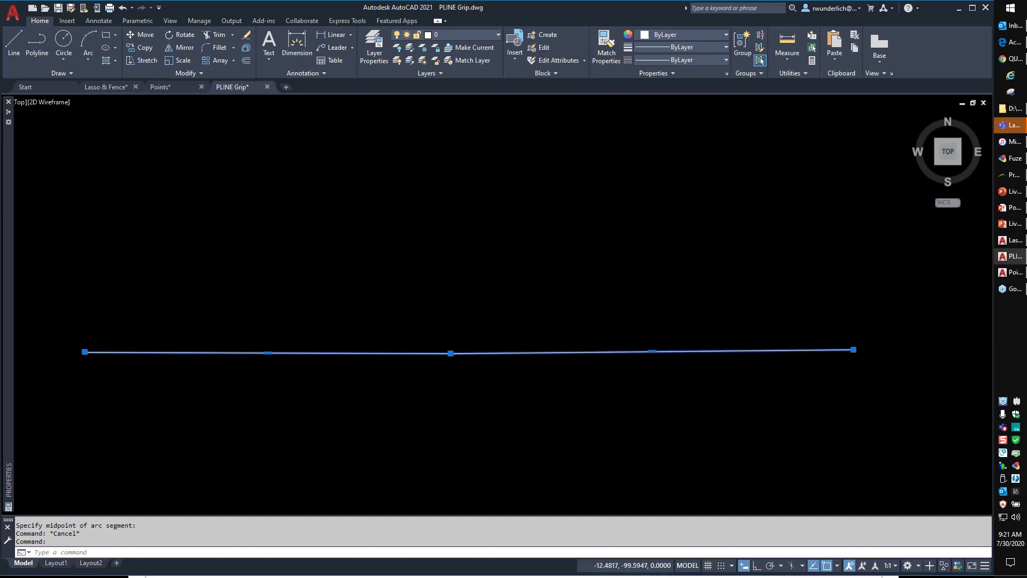
scroll(391, 411, down, 4)
click(439, 267)
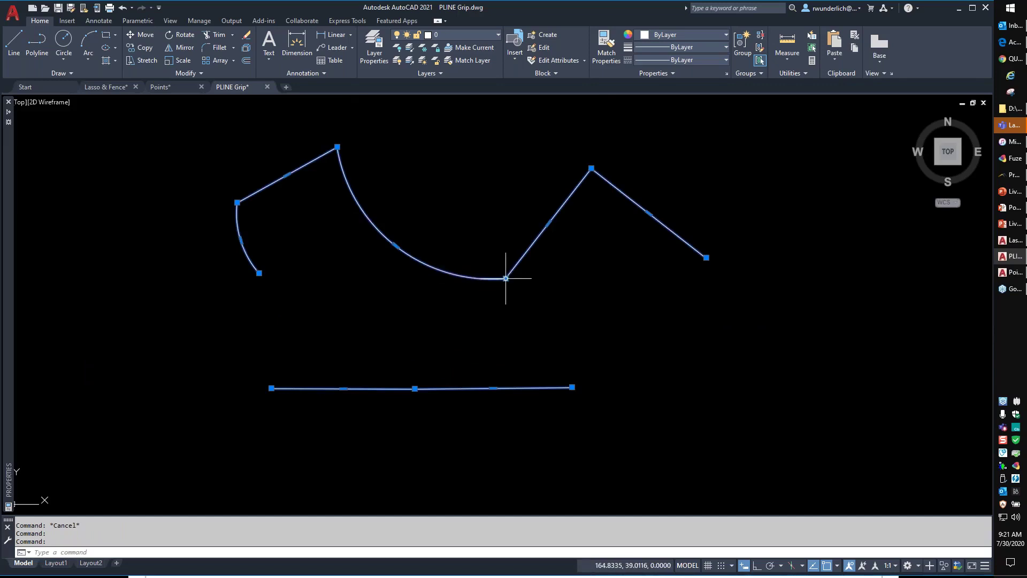
mouse_move(505, 278)
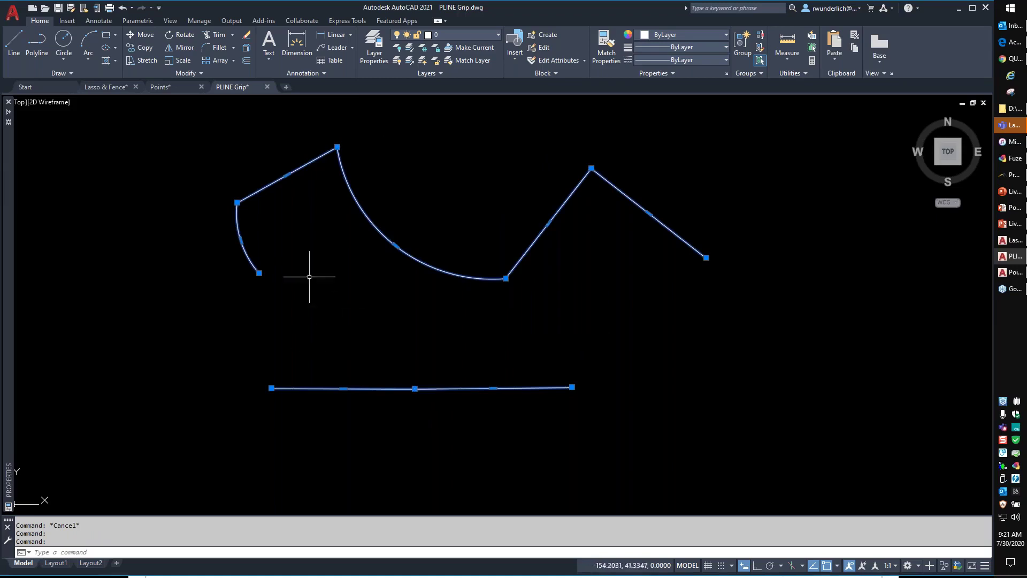
key(Escape)
key(Escape)
Use PEDIT's Edit vertex option to move the lower polyline's middle vertex about 82.5 units up and slightly right, and exit the command
click(342, 388)
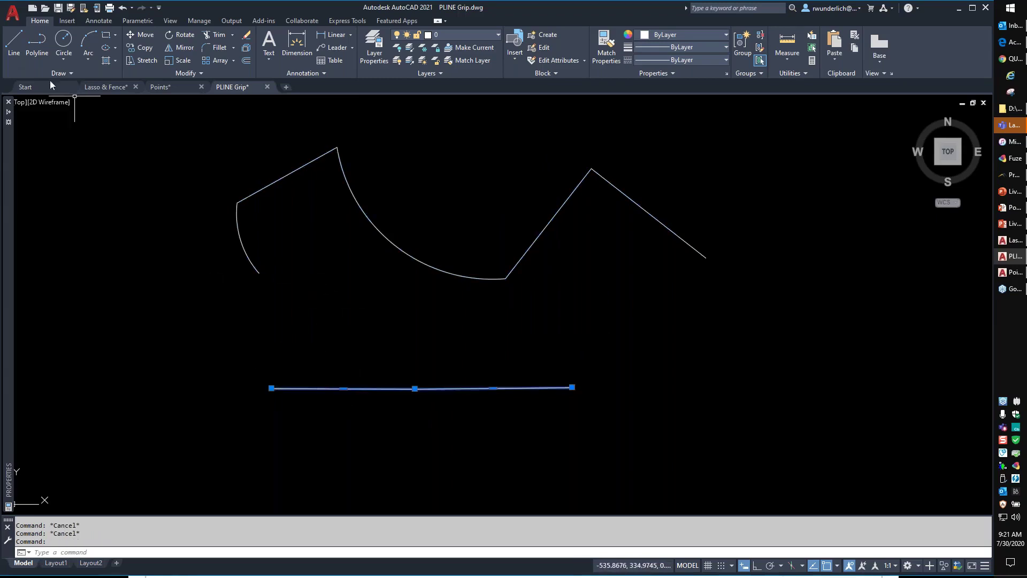
click(195, 78)
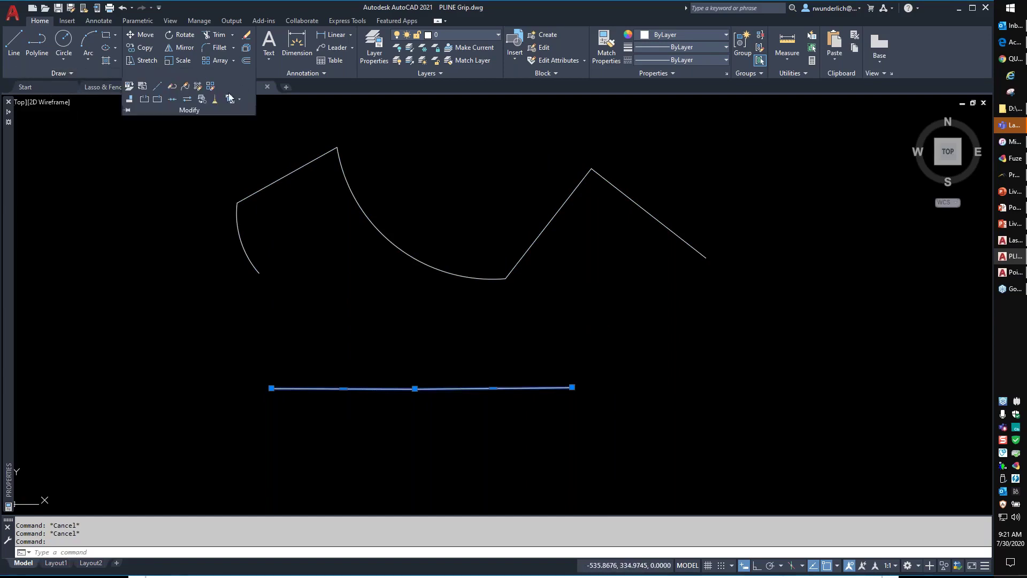
click(172, 87)
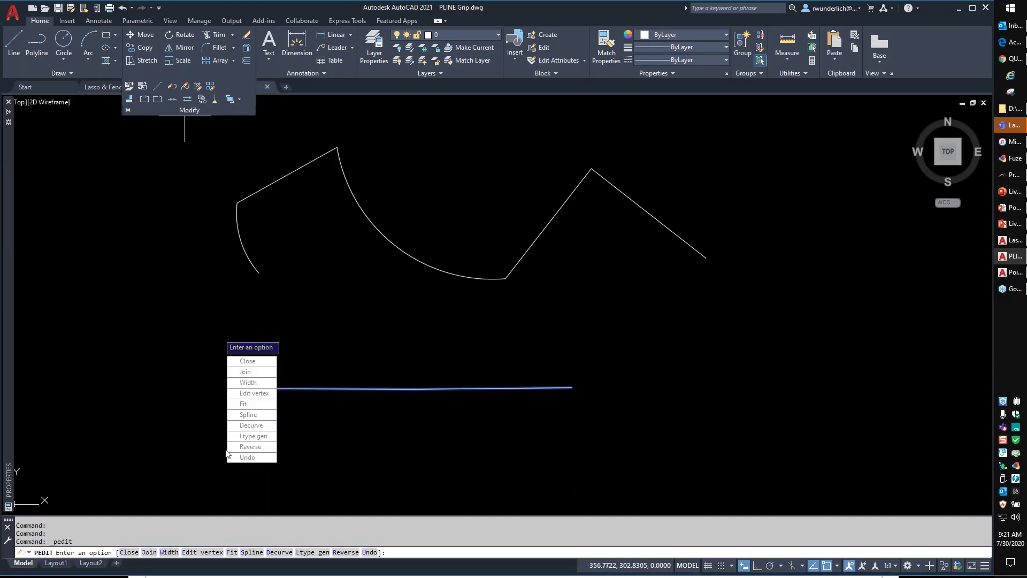
key(Down)
key(Down)
key(Down)
key(Down)
key(Return)
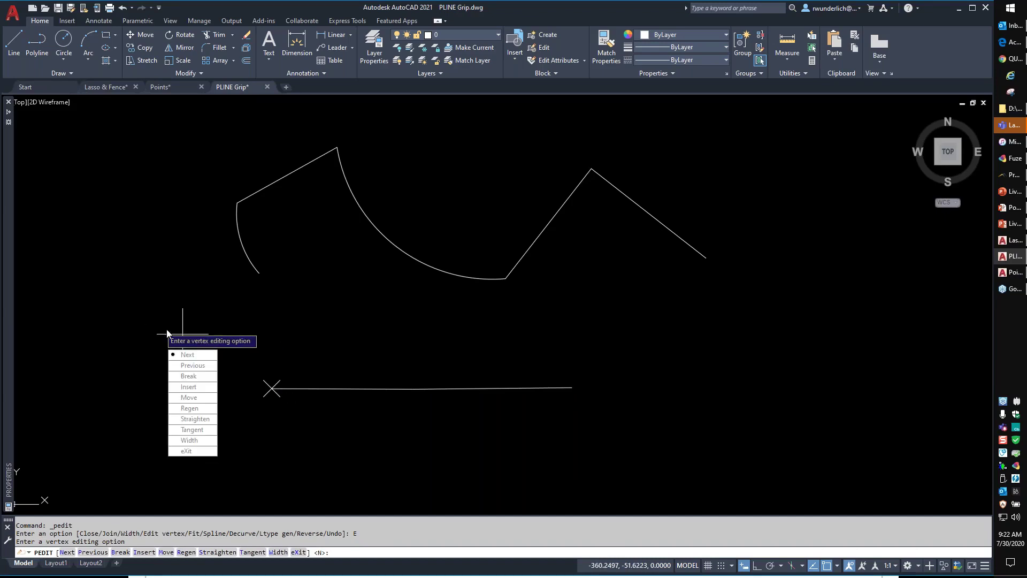
click(188, 356)
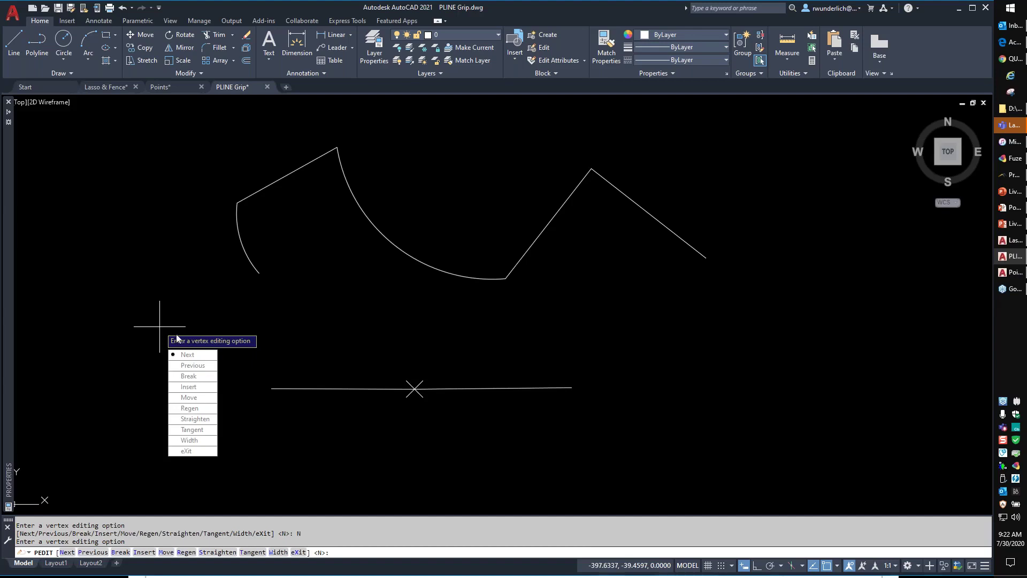
click(185, 399)
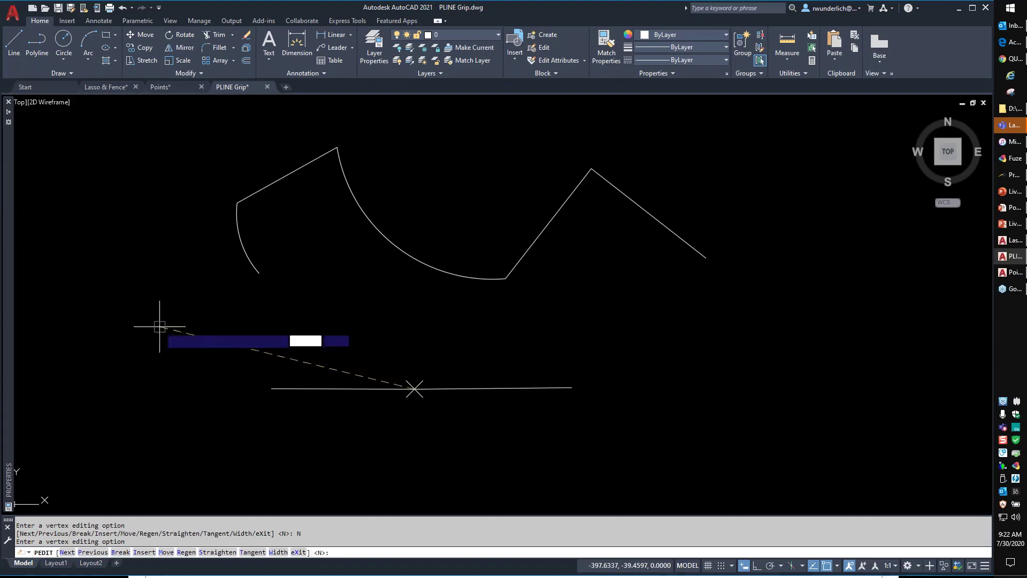
click(428, 339)
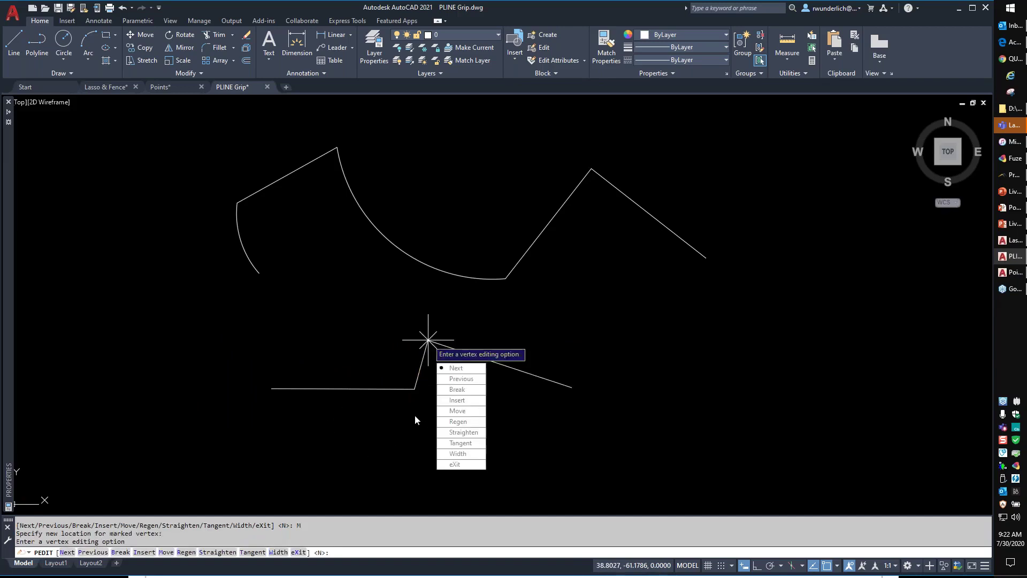
click(454, 463)
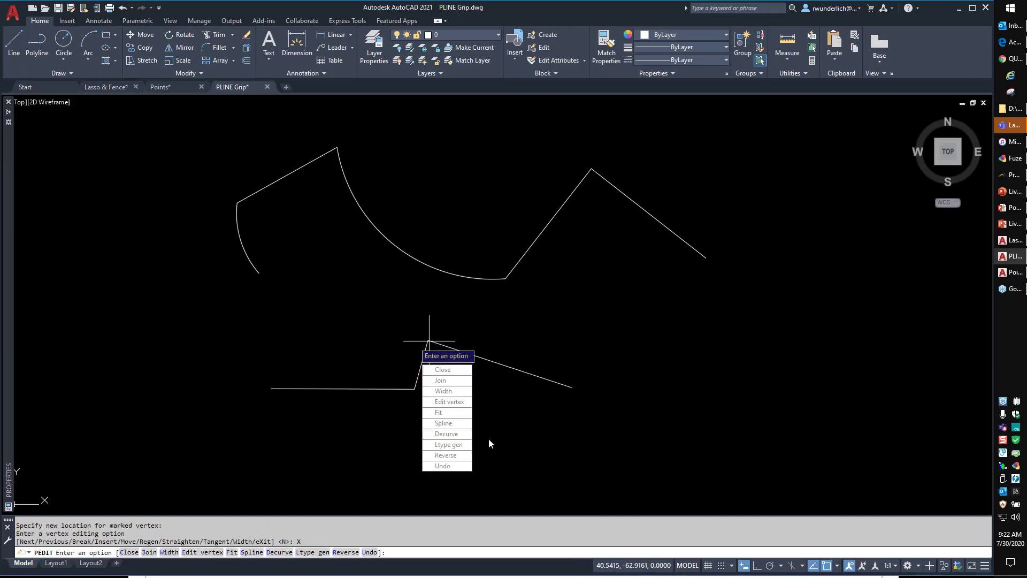
text(x)
key(Return)
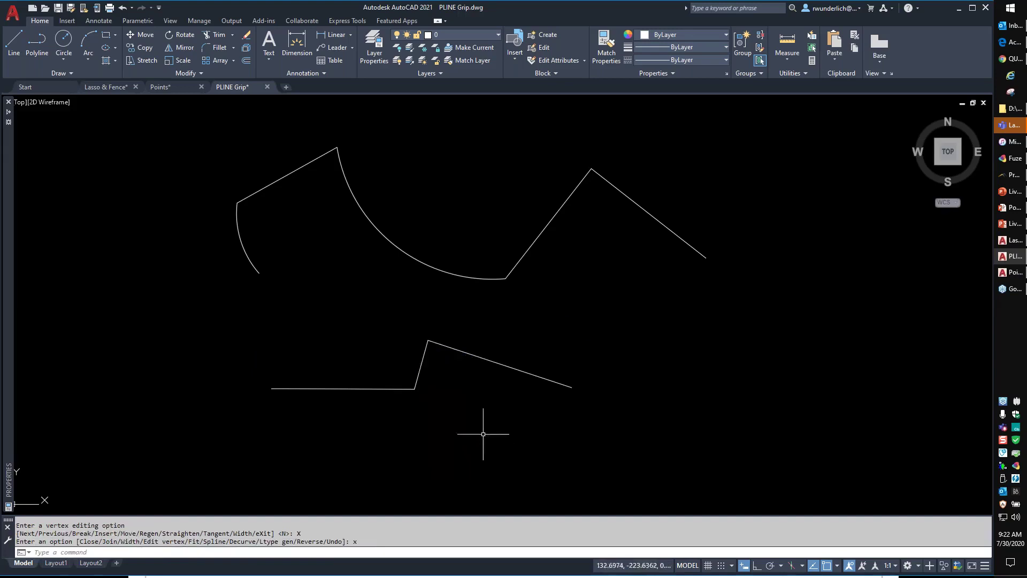
Inspect the grips at the lower polyline's two inner vertices and clear the selection
click(465, 354)
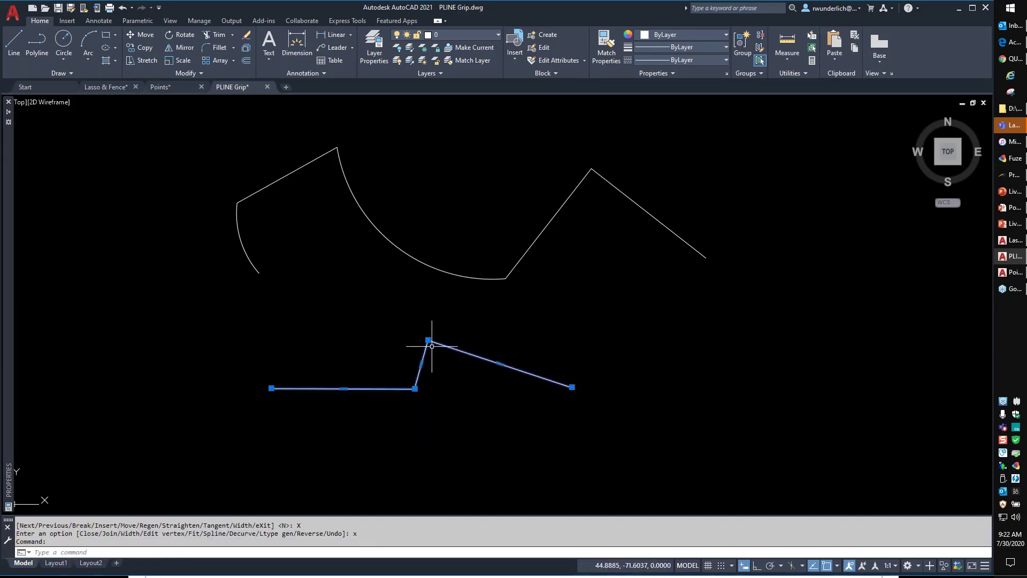
mouse_move(428, 339)
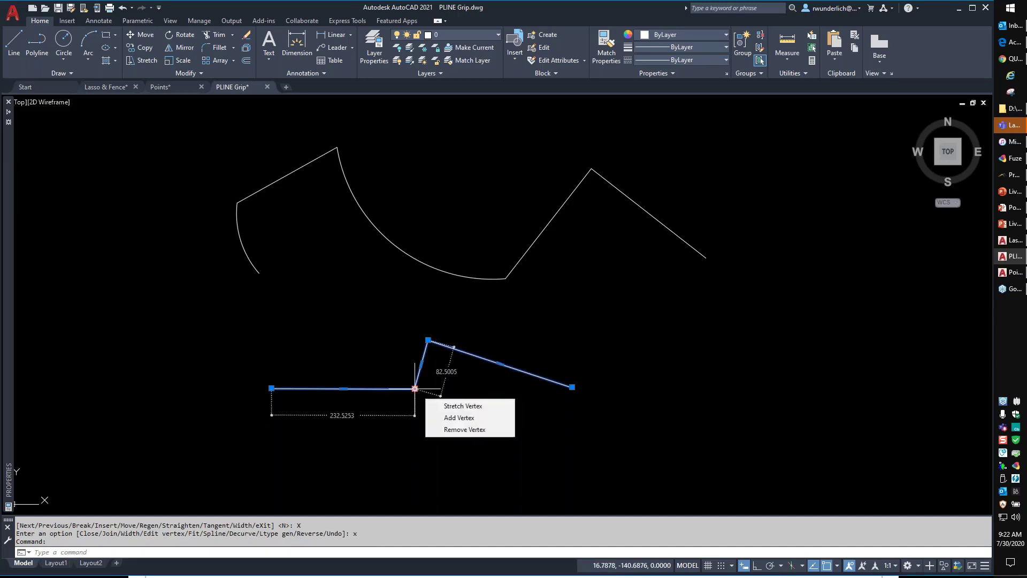
key(Escape)
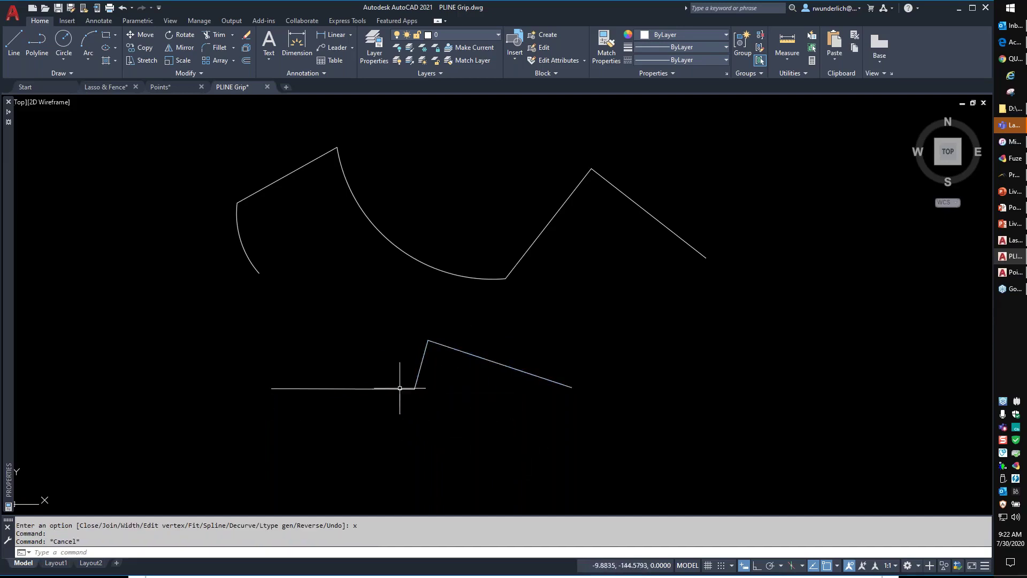
Undo the last PEDIT vertex move on the lower polyline
click(458, 362)
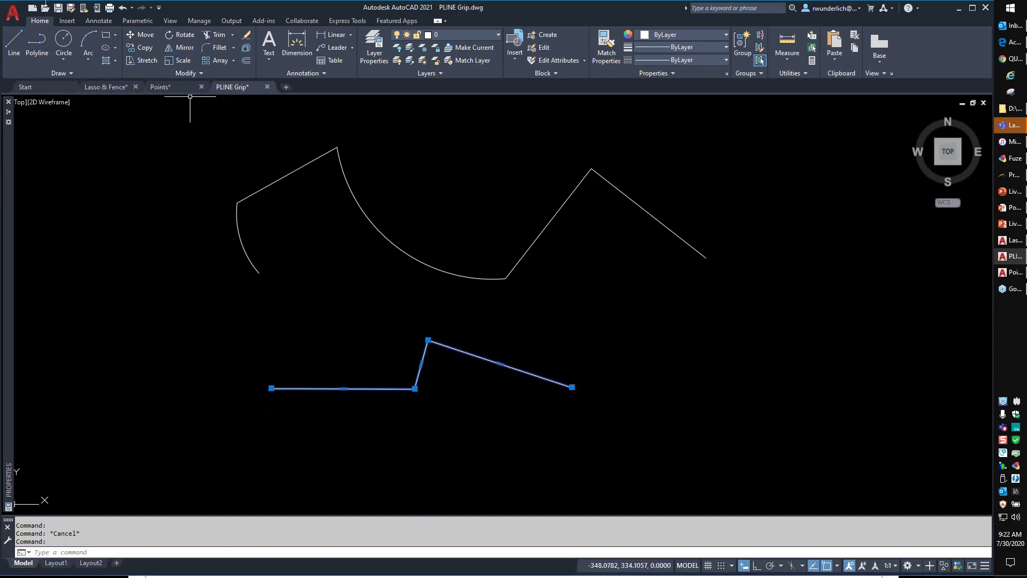
key(Escape)
click(122, 9)
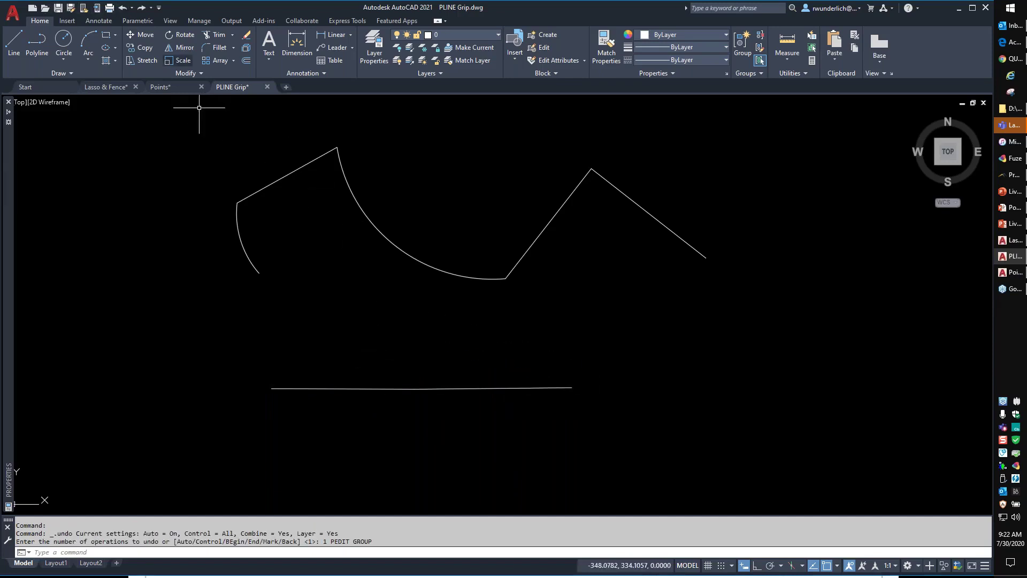
Select the lower polyline to show its grips, and switch to the Polyline Grip Editing slide in the PowerPoint slide show
click(459, 388)
click(428, 388)
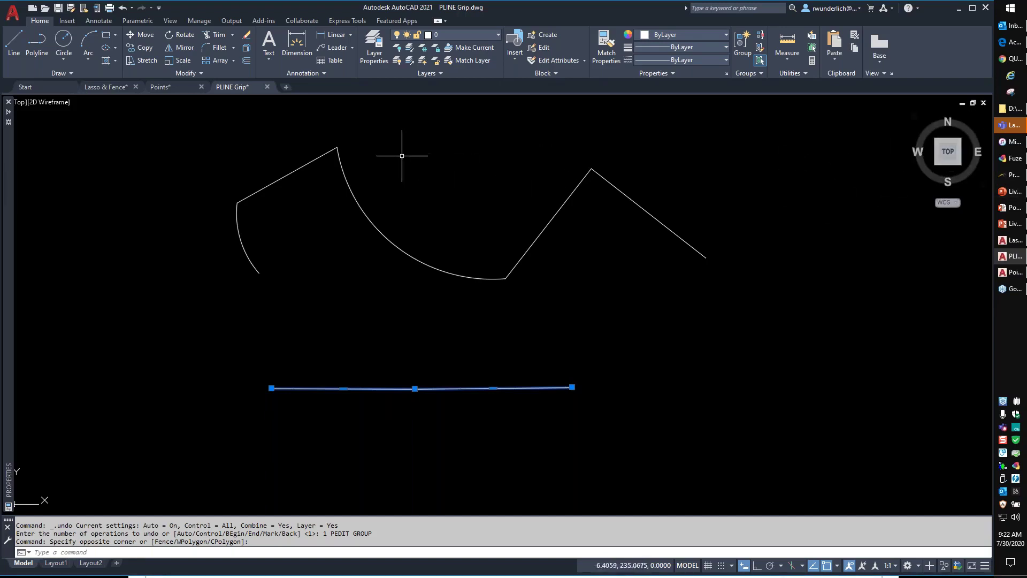
mouse_move(1017, 226)
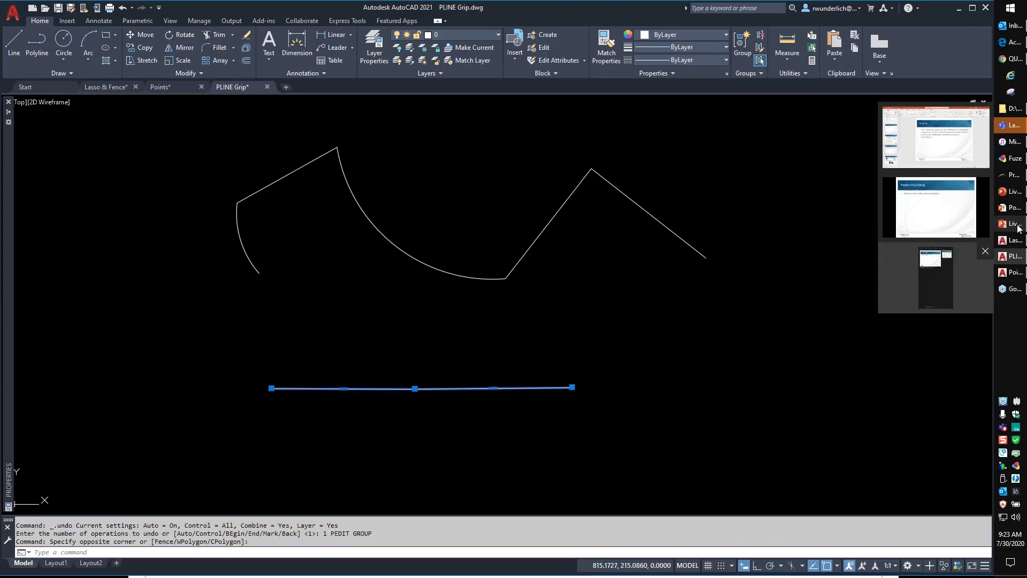
click(936, 209)
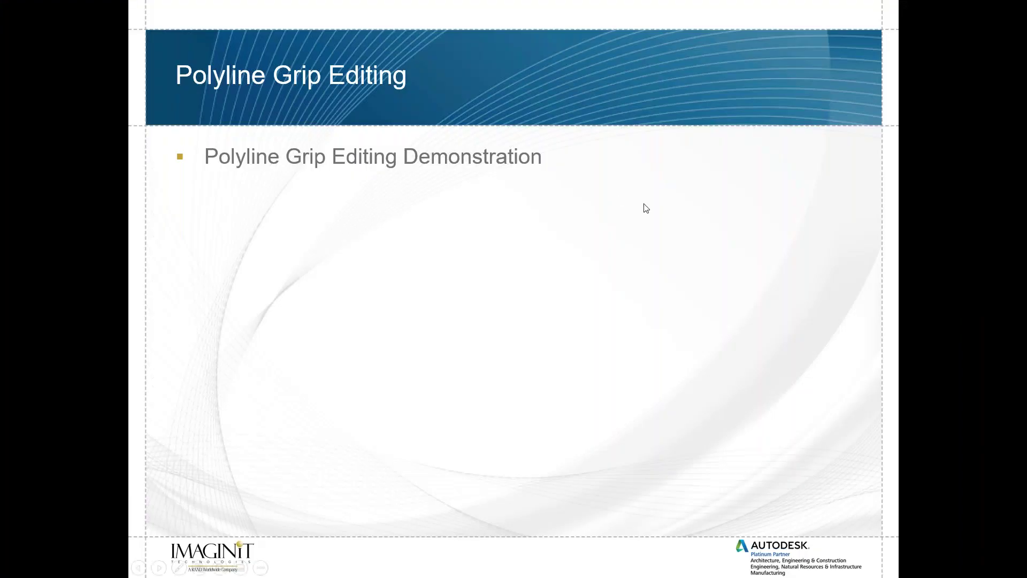
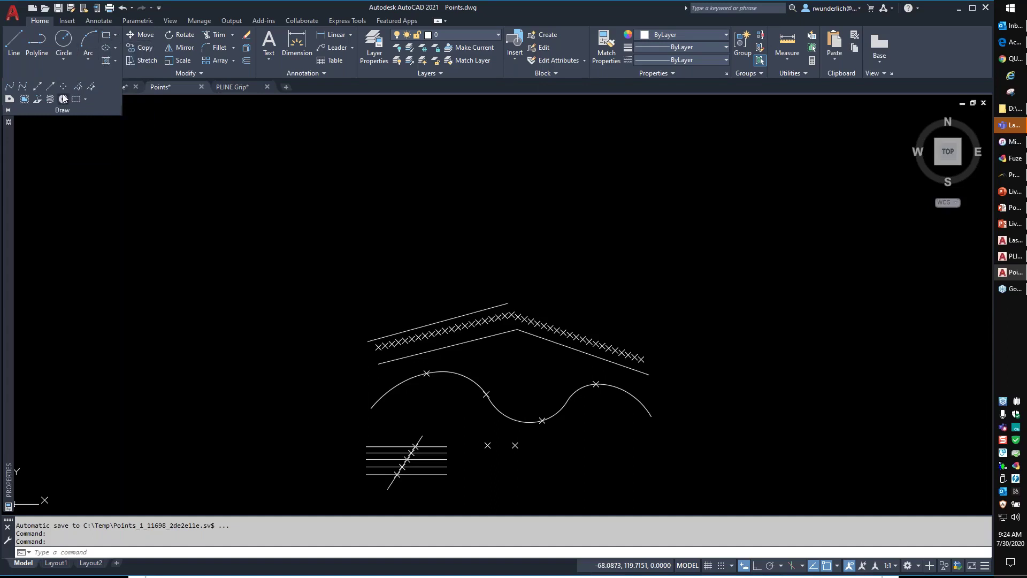
key(Escape)
key(Escape)
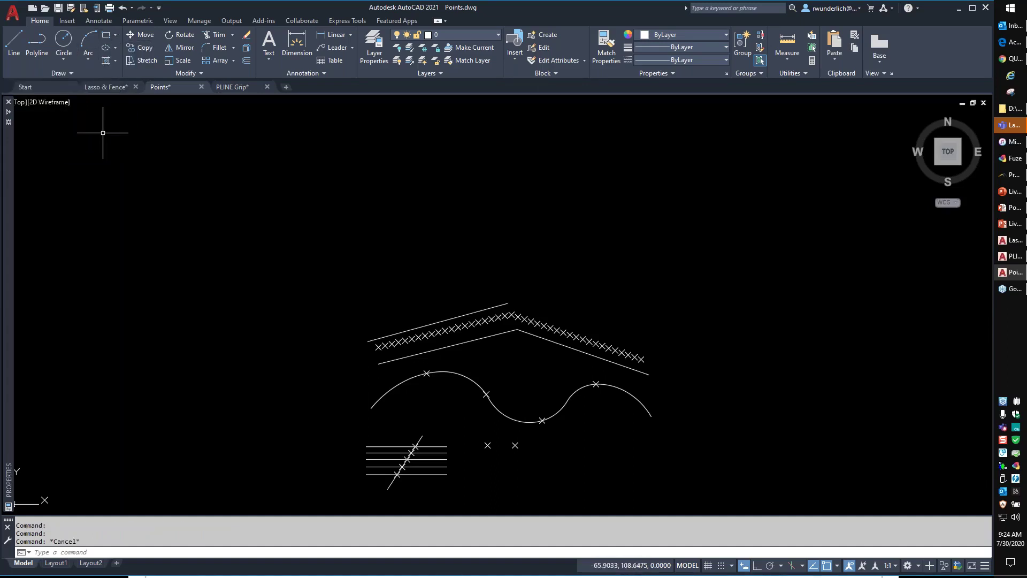
text(ptype)
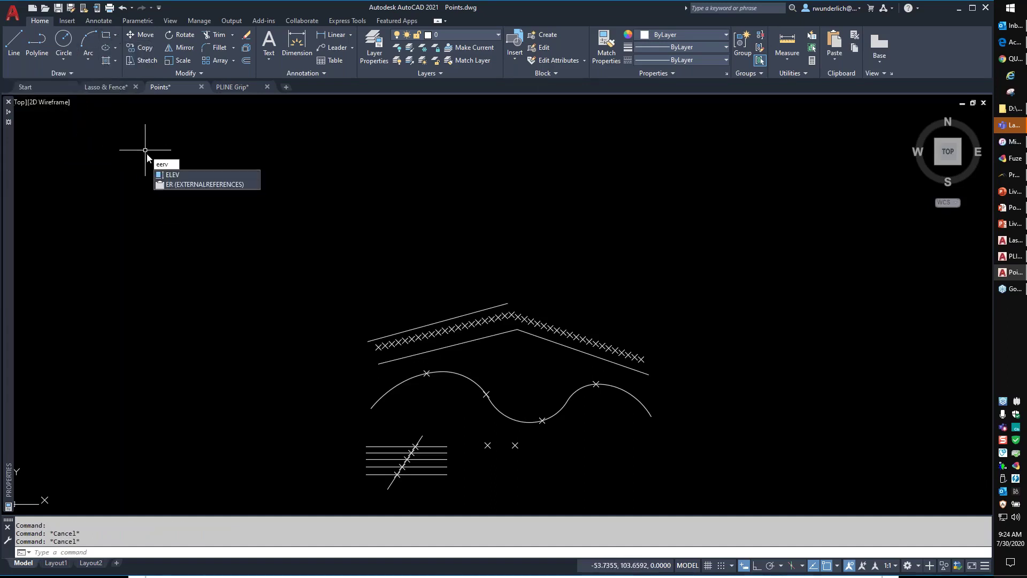
key(Escape)
text(rev)
key(Return)
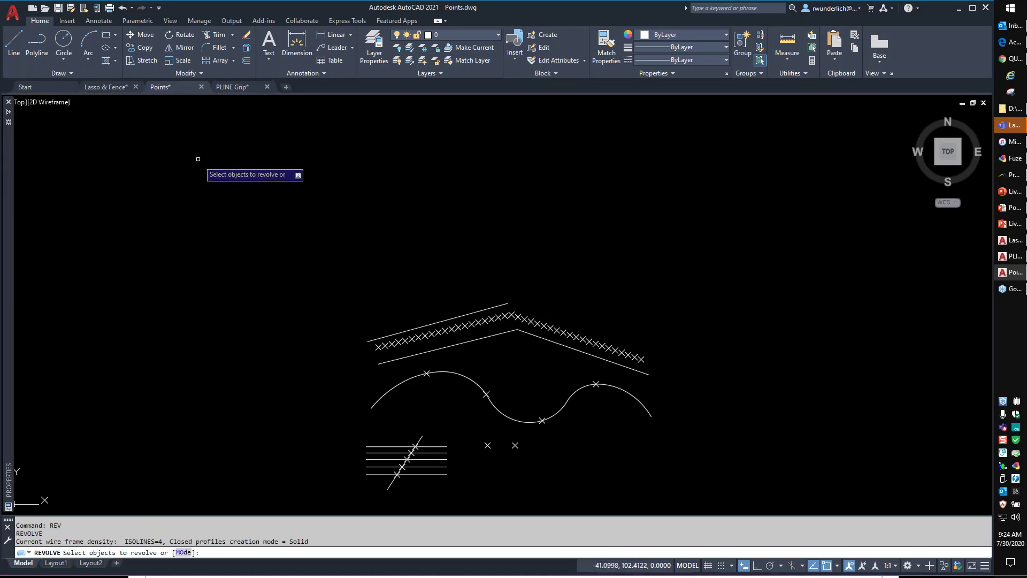
key(Escape)
Draw a large closed freehand revision cloud above the existing lines and curves with REVCLOUD, and check its grips
text(revcloud)
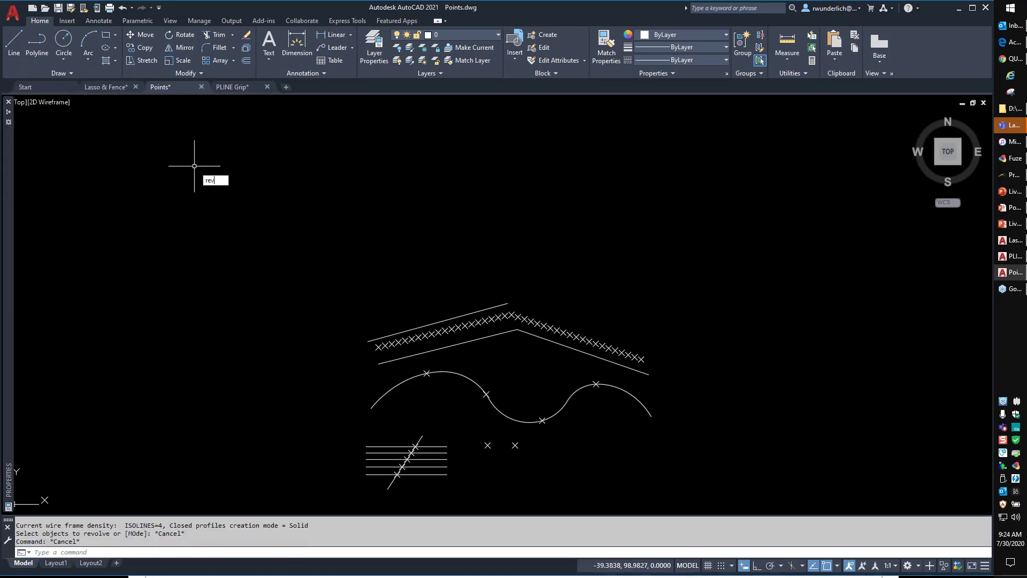
key(Return)
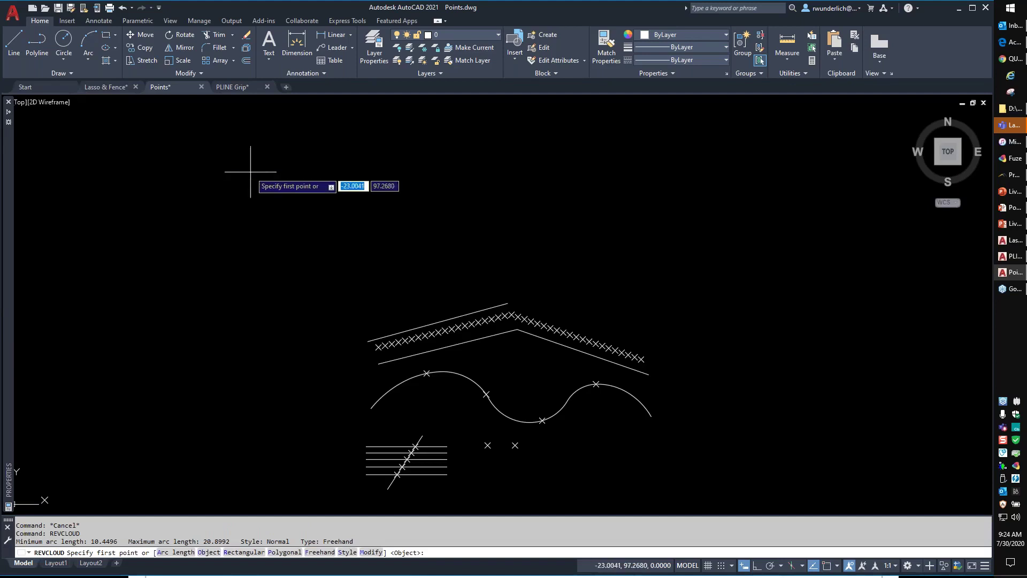
click(276, 163)
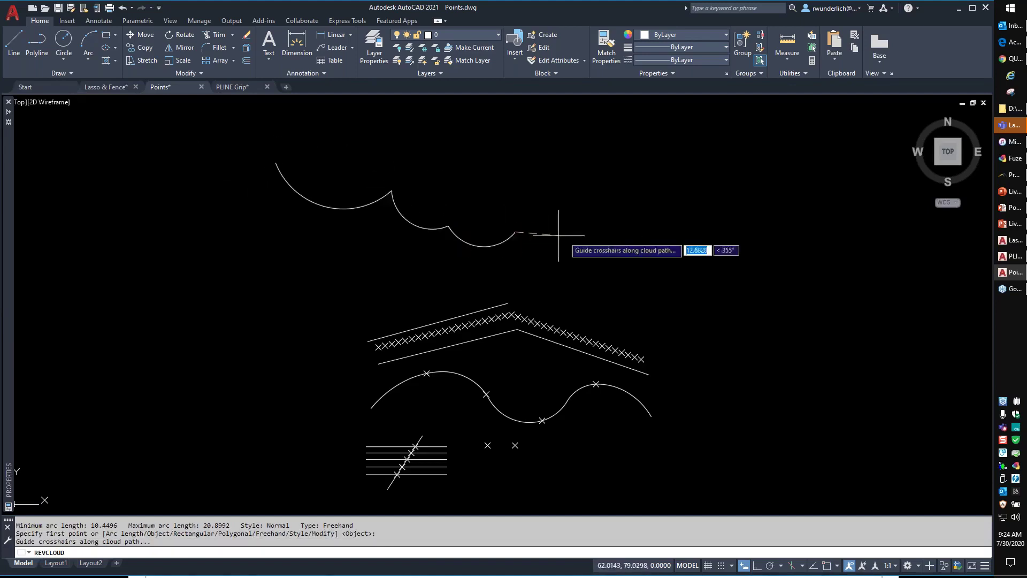
scroll(735, 225, down, 2)
middle_drag(736, 226, 701, 274)
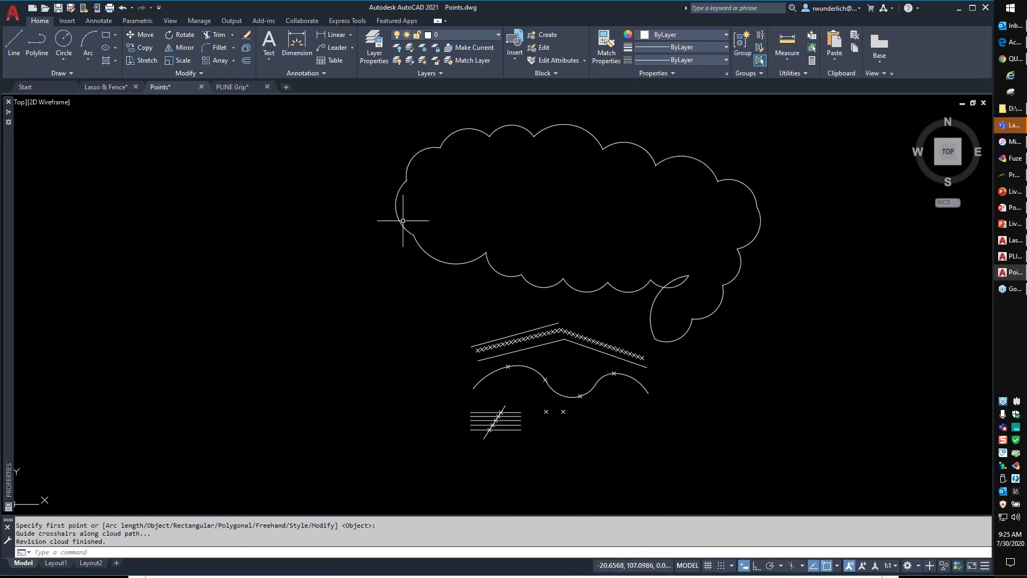
click(464, 262)
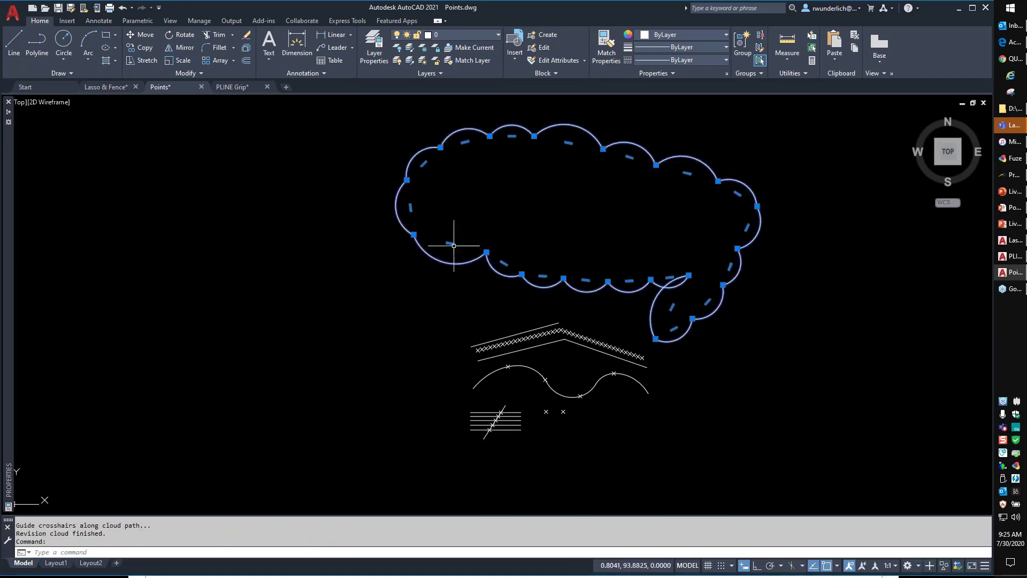
key(Escape)
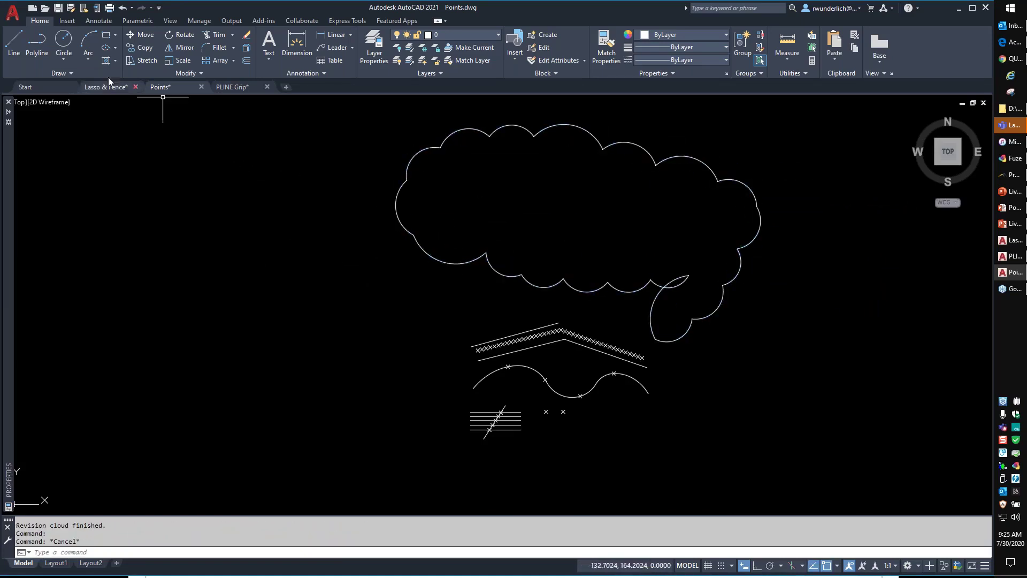
Draw a rectangular revision cloud to the left of the freehand cloud, with its first corner at about (-153, 108)
click(82, 73)
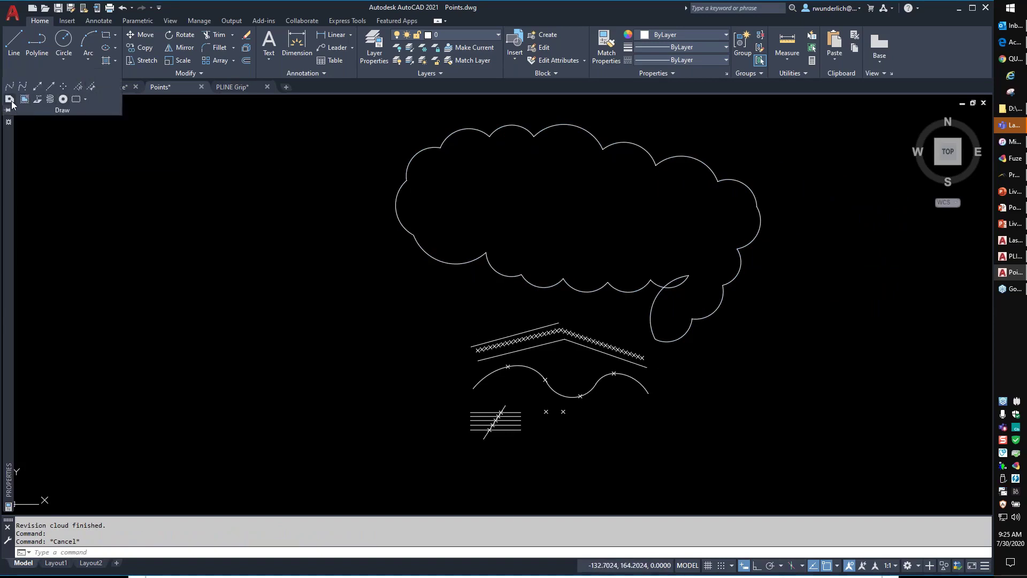
click(76, 98)
click(119, 218)
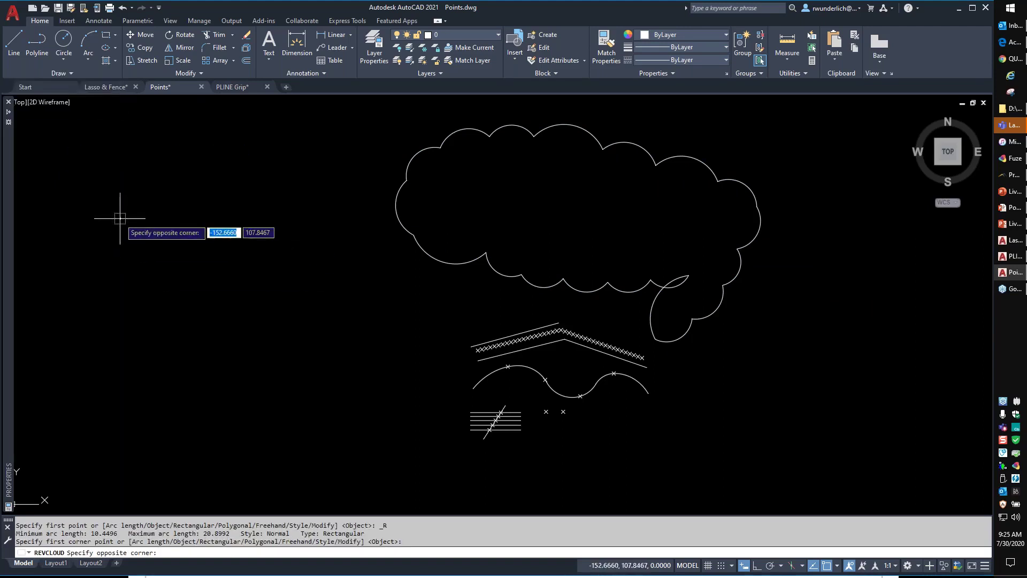
click(345, 325)
key(Escape)
Stretch the rectangular revision cloud's upper-left corner outward, up and to the left, and clear the selection
click(247, 219)
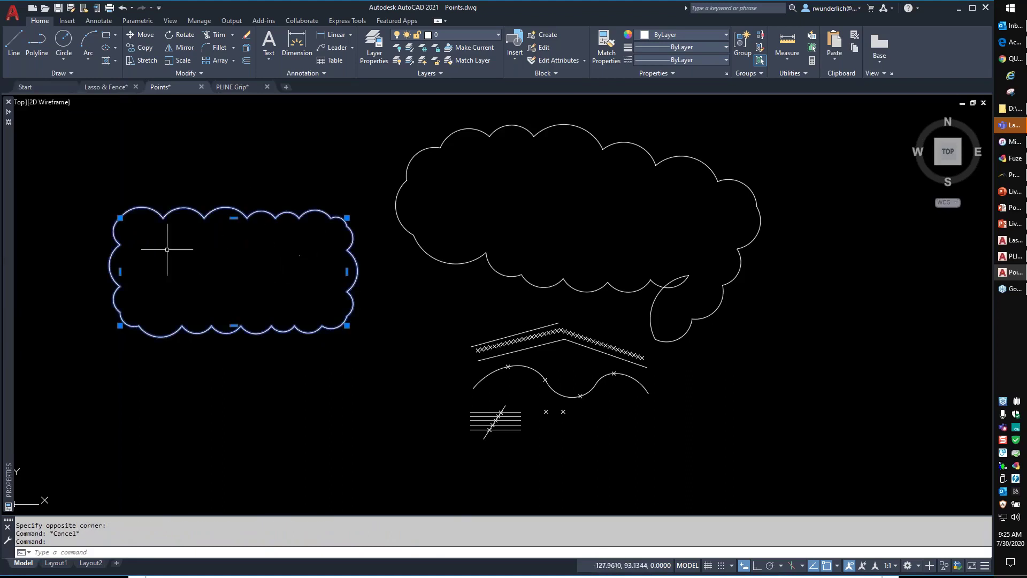
click(120, 217)
click(79, 187)
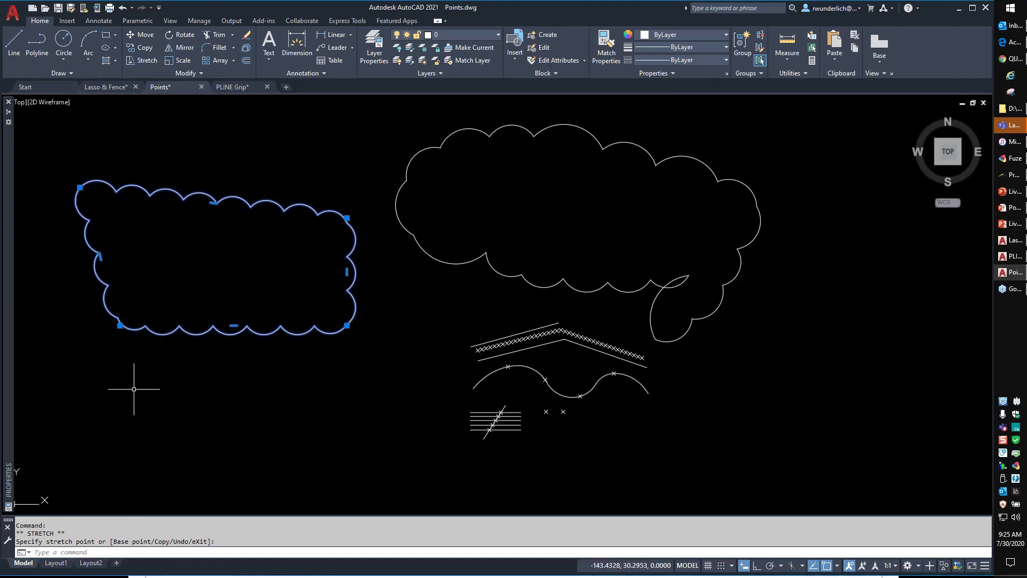
key(Escape)
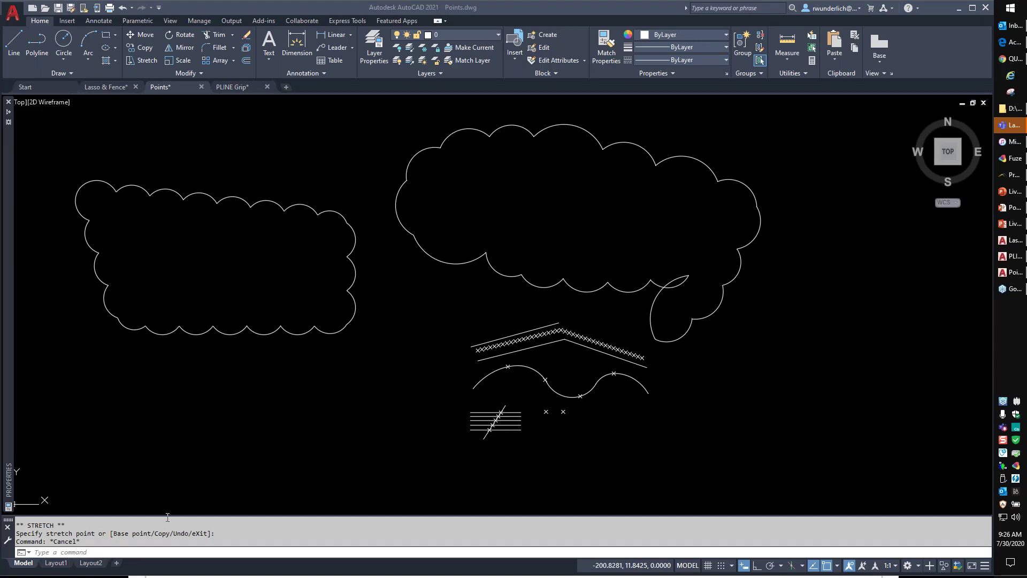
Start a rectangular revision cloud and set its approximate arc length to 10
click(216, 448)
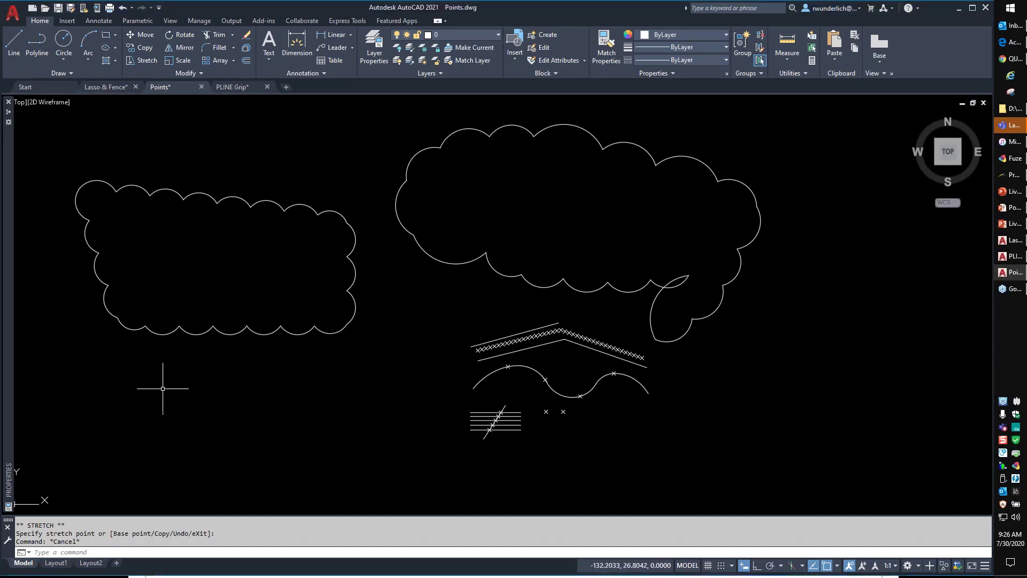
click(63, 72)
click(76, 100)
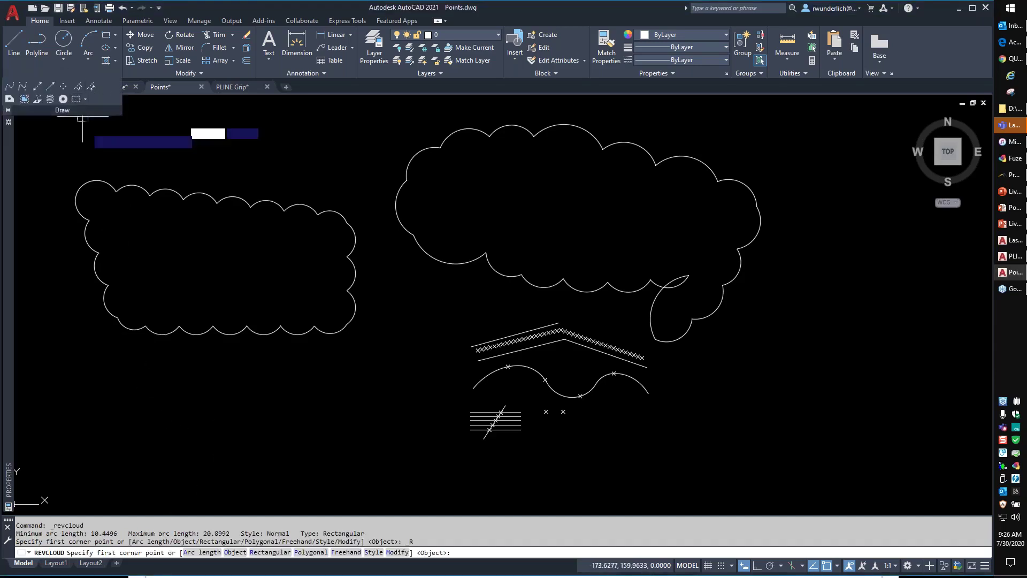
click(203, 552)
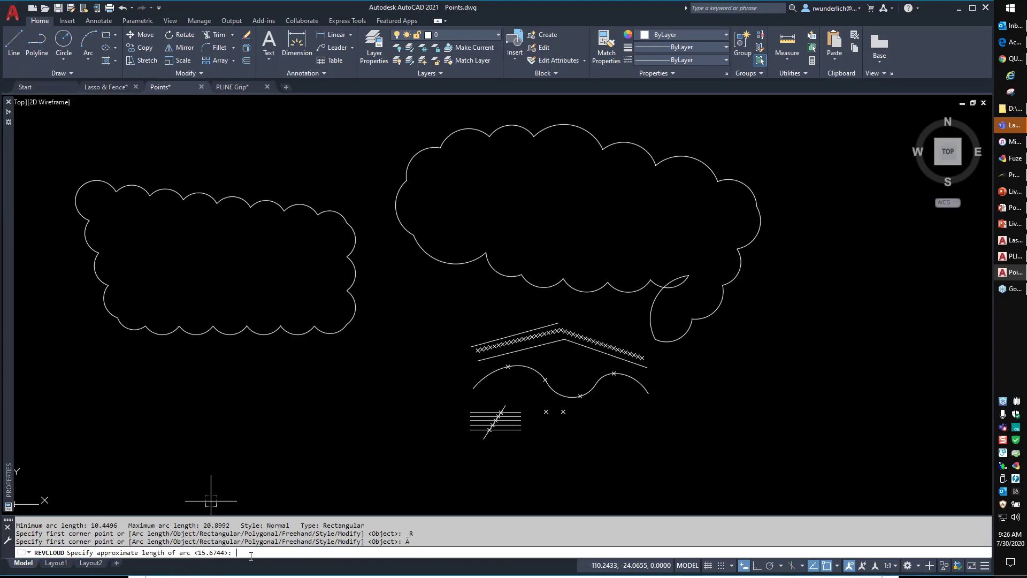
text(10)
key(Return)
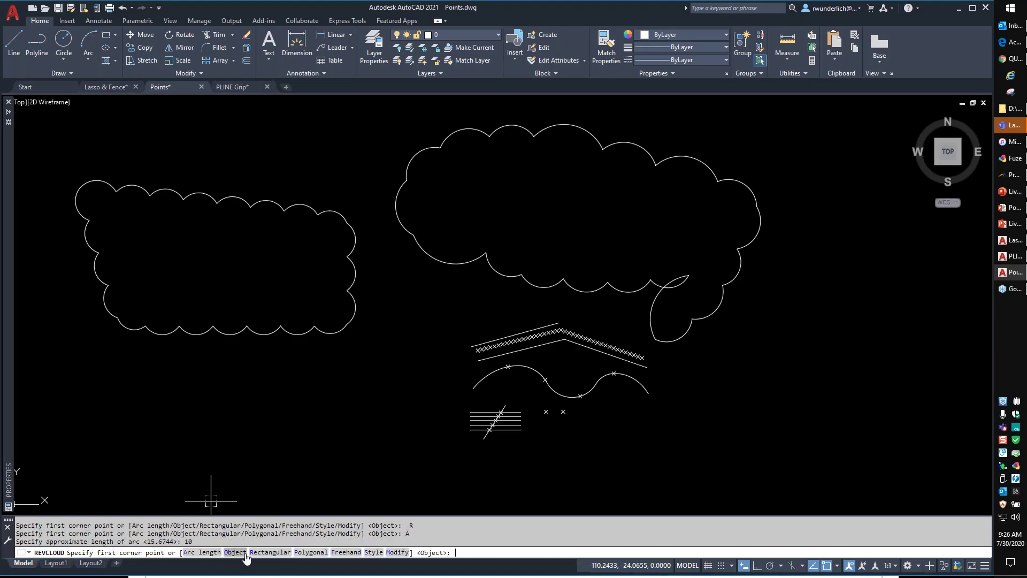
Switch the revision cloud to Freehand and define a much larger arc length with two points below the rectangular cloud
click(347, 552)
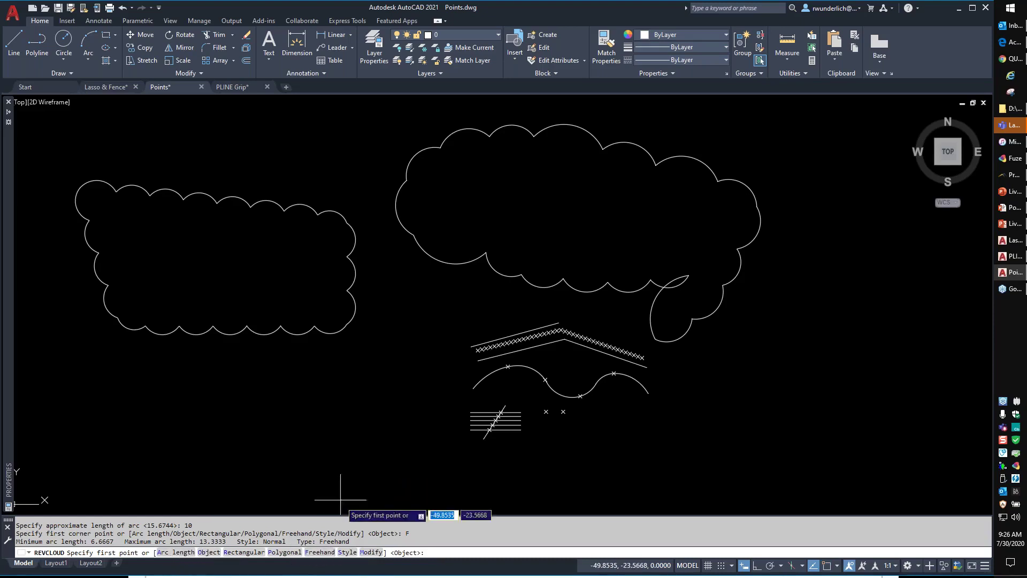
click(177, 553)
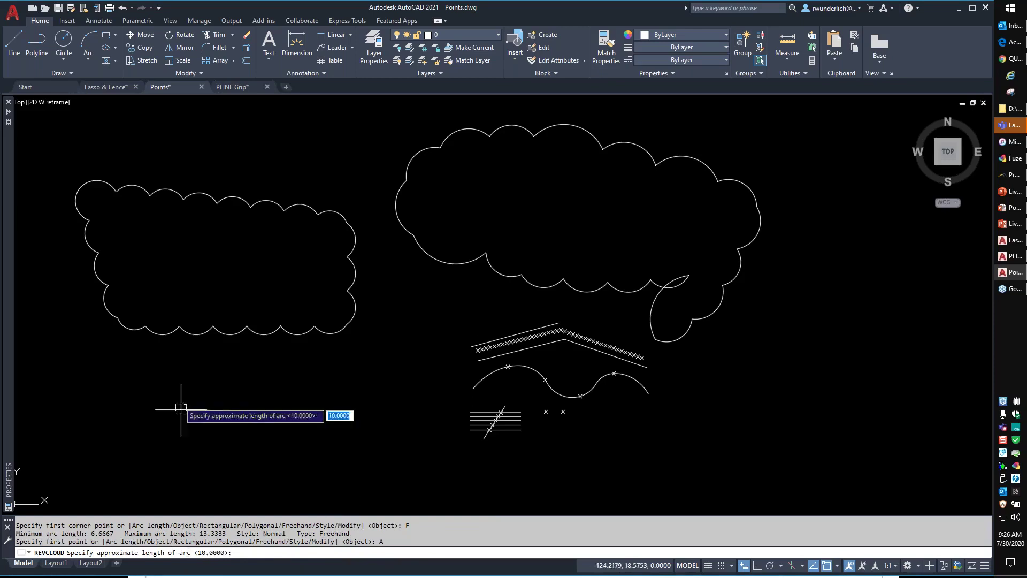
click(172, 368)
click(358, 406)
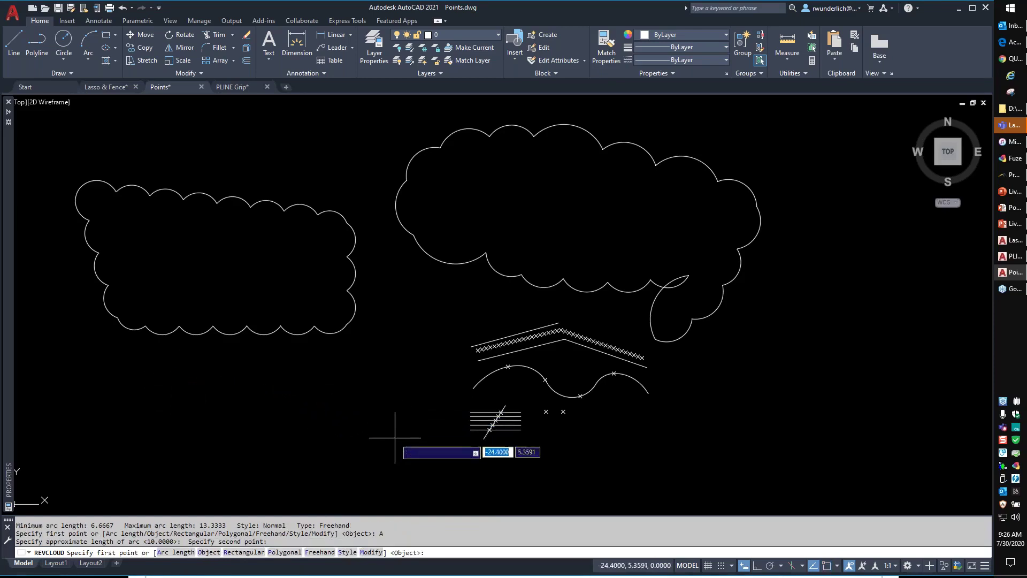
Draw a closed freehand revision cloud with the large arcs below the rectangular cloud
click(225, 404)
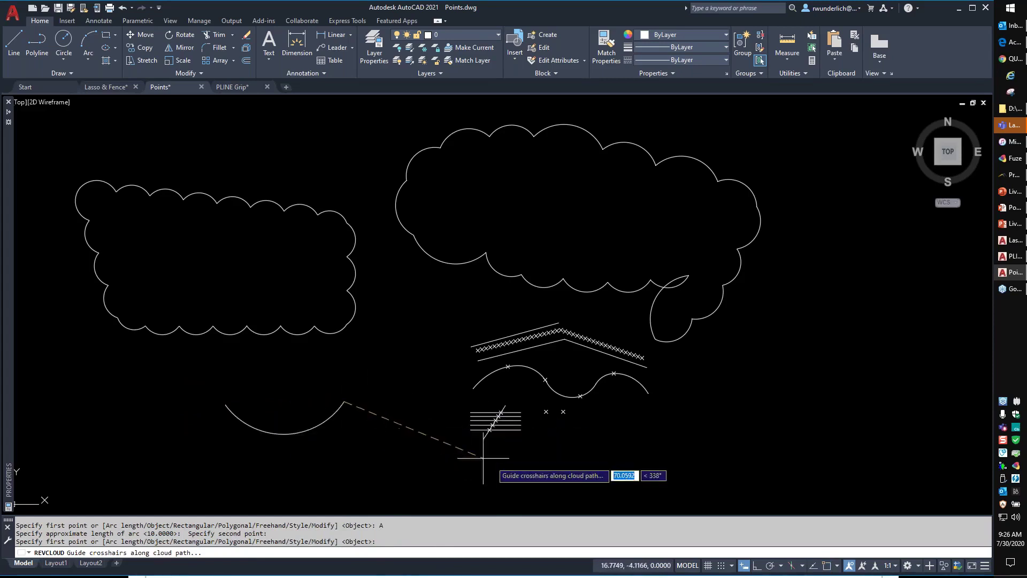
click(346, 466)
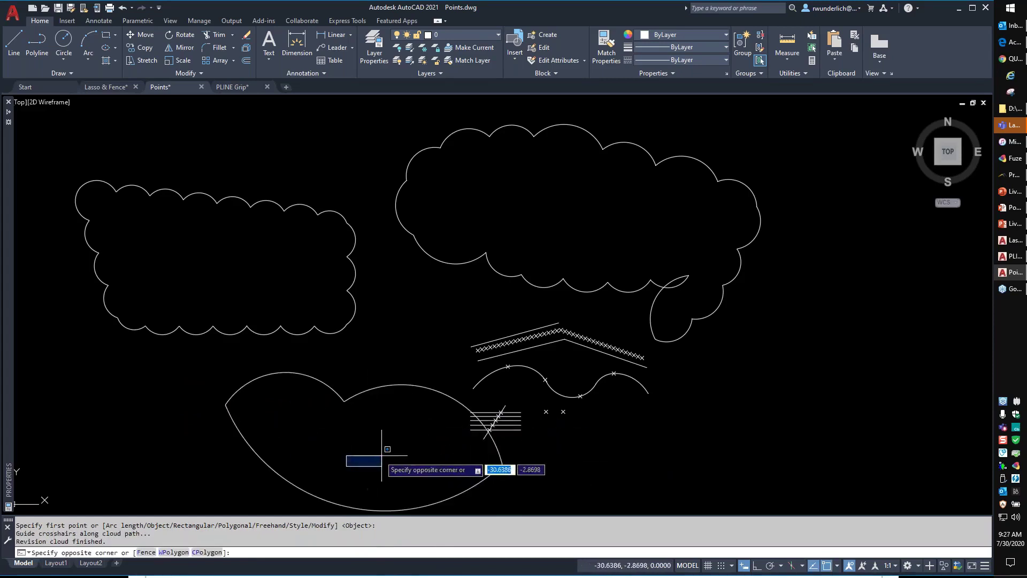
key(Escape)
click(365, 393)
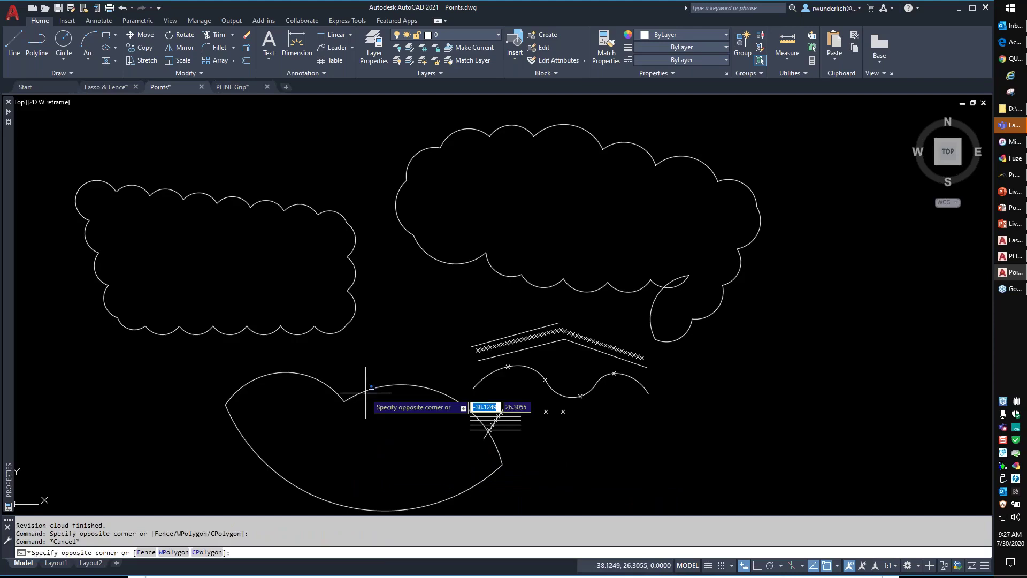
key(Escape)
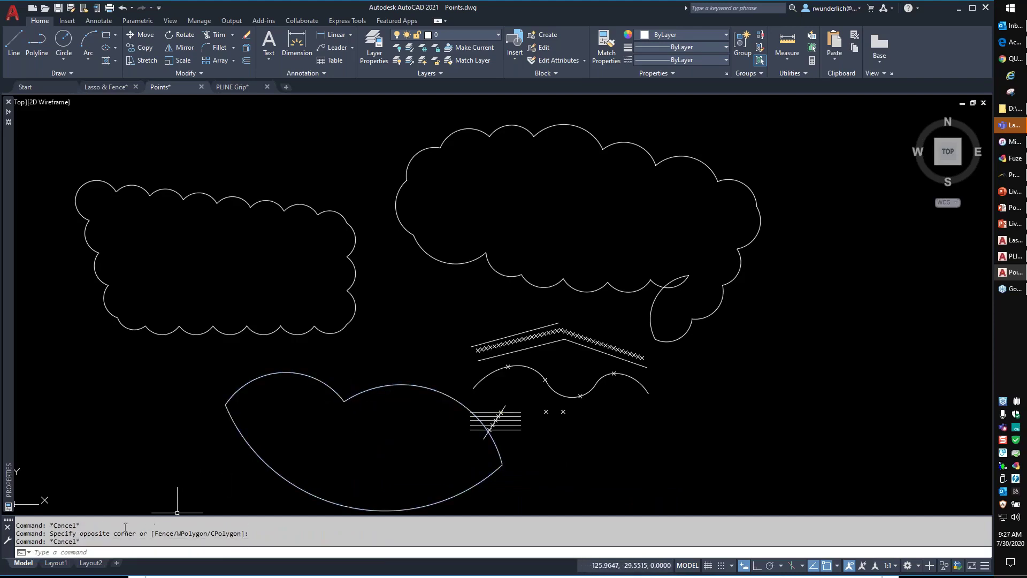
Erase the large-arc freehand revision cloud below the rectangular cloud
click(253, 408)
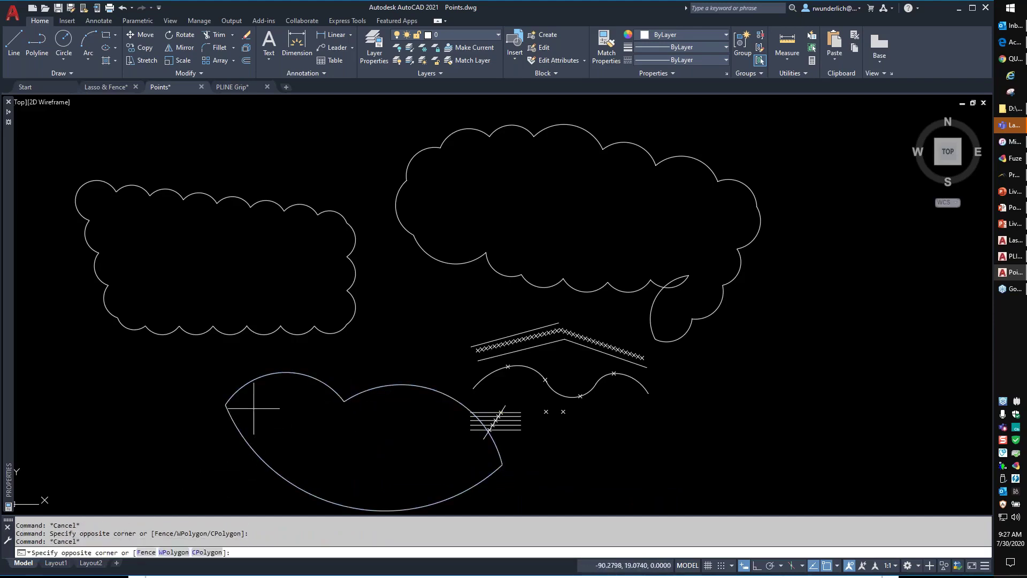
click(220, 416)
key(Delete)
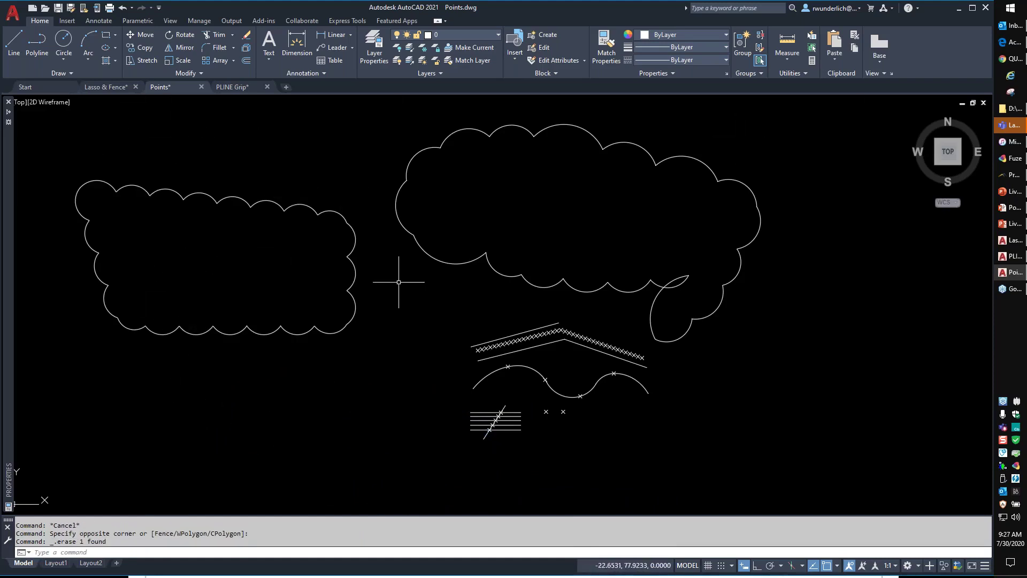
Draw a closed freehand revision cloud with an approximate arc length of 10 below the rectangular cloud
click(70, 71)
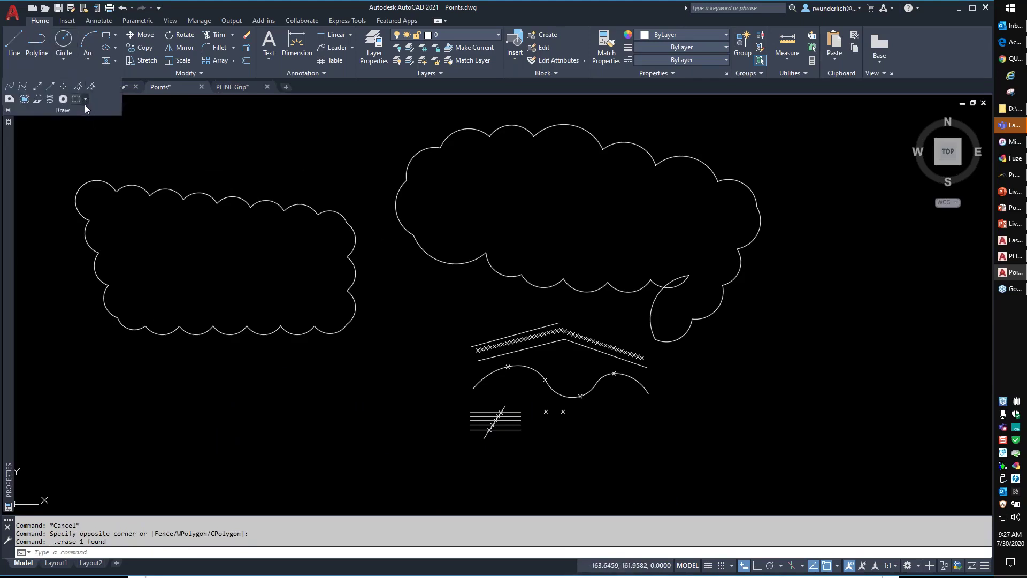
click(84, 101)
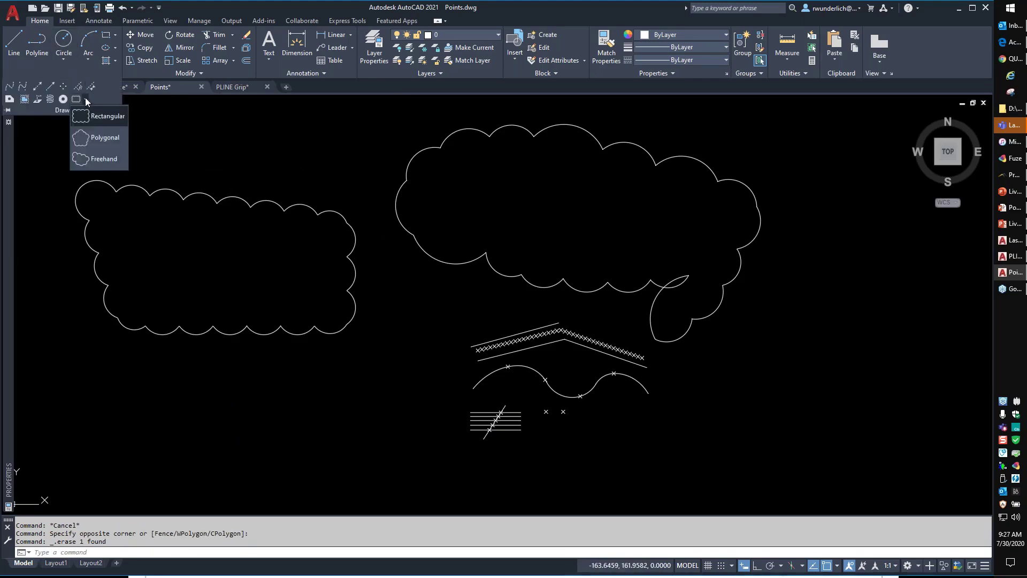
click(102, 159)
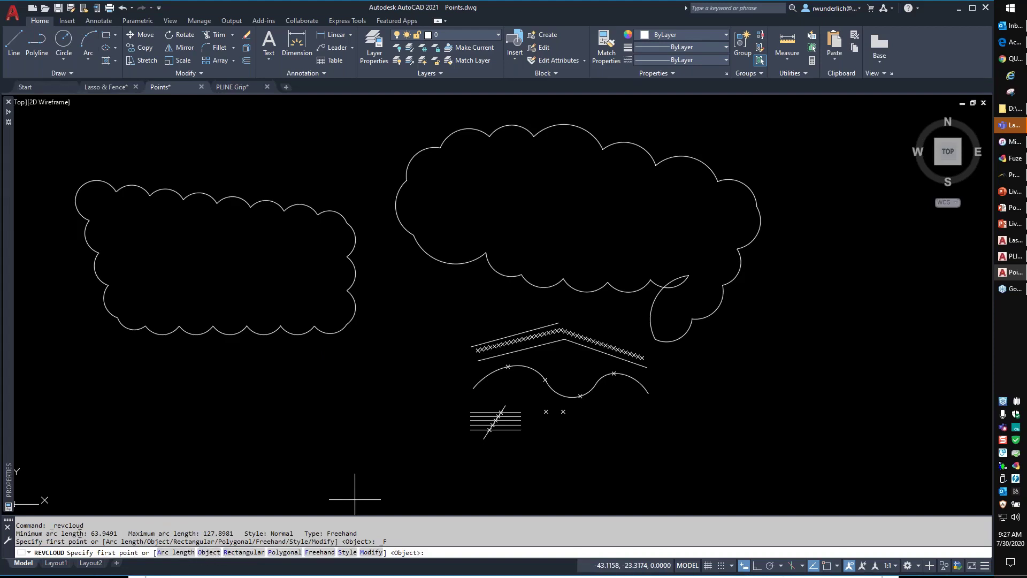
click(172, 552)
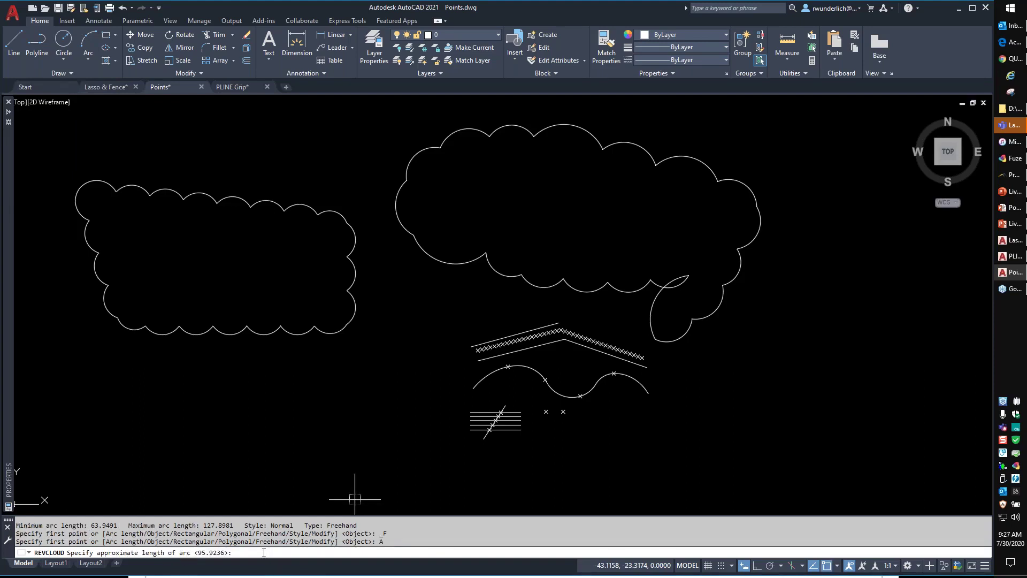
text(10)
key(Return)
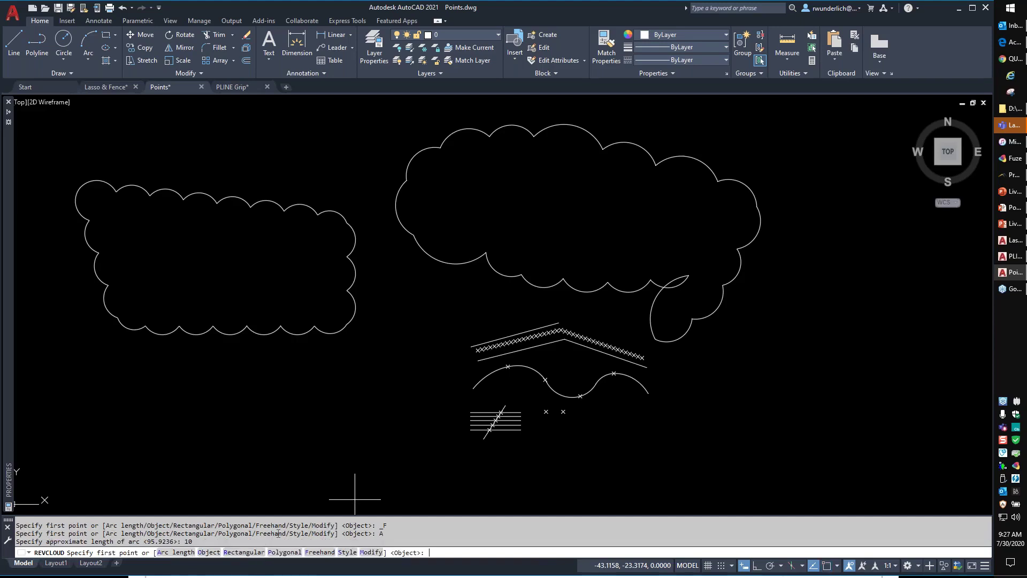
click(180, 395)
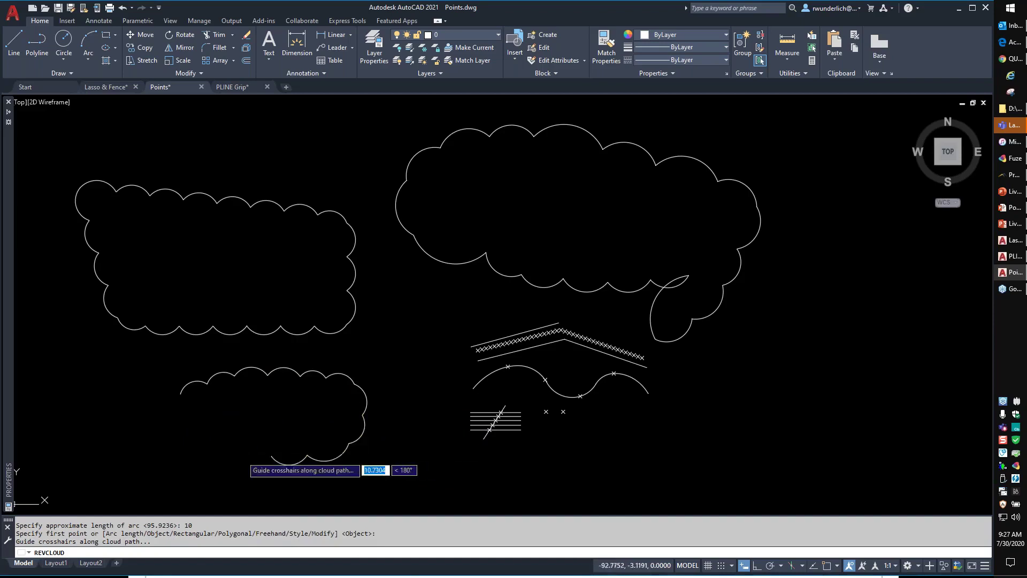
mouse_move(177, 393)
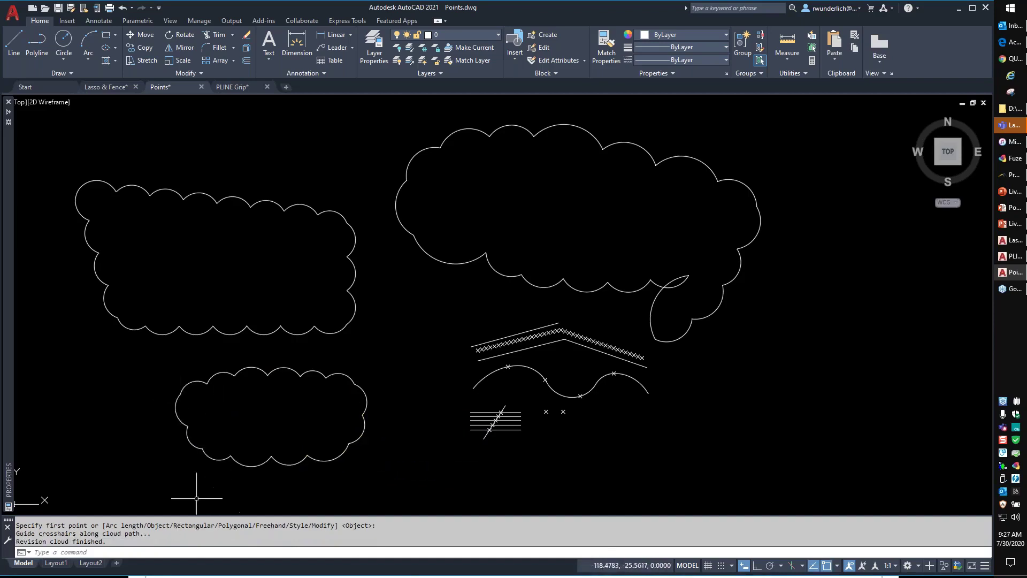
Inspect the properties of the new freehand revision cloud, including its arc length
click(184, 438)
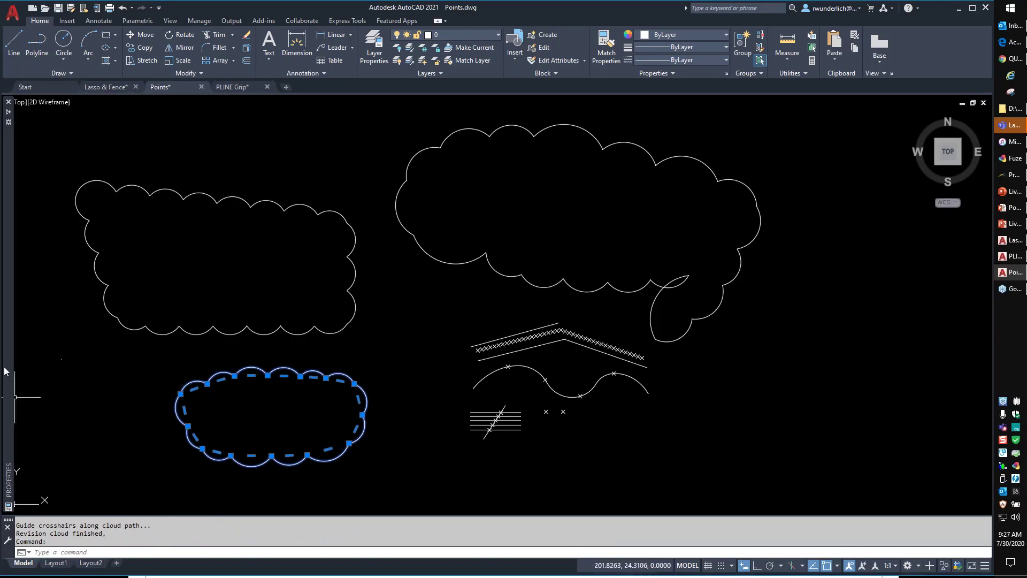
mouse_move(8, 396)
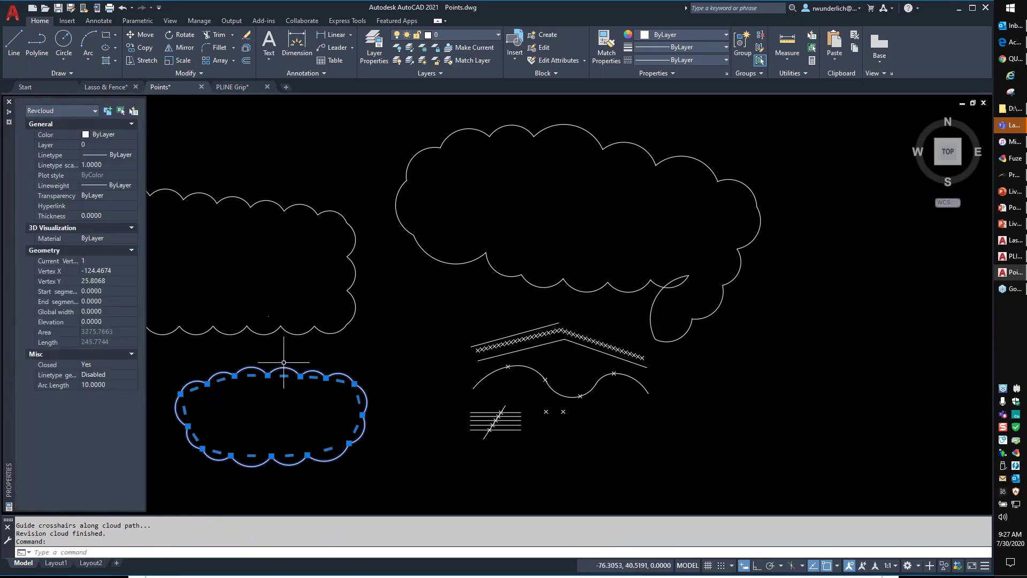
key(Escape)
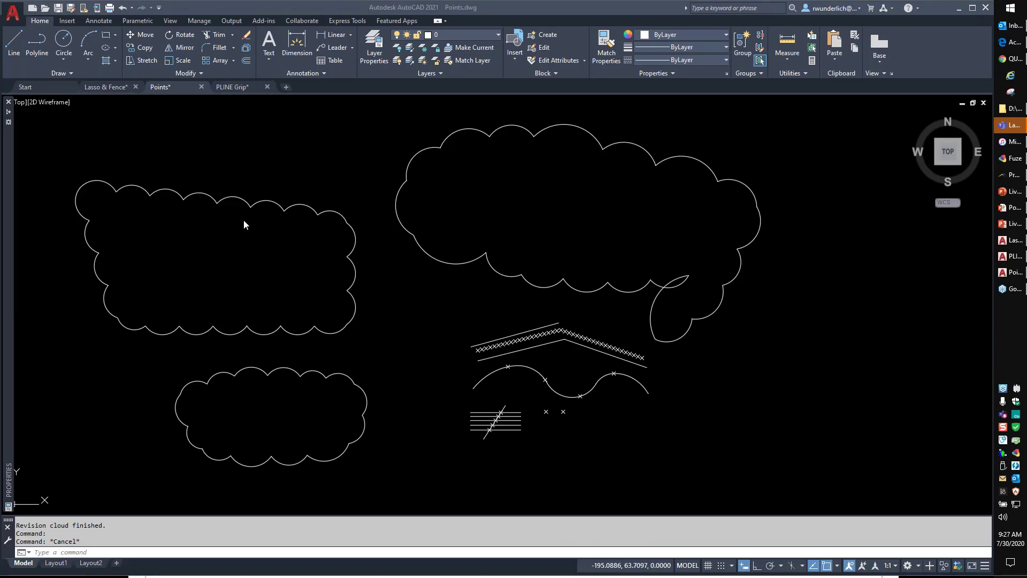
Stretch the upper-left corner of the rectangular revision cloud inward and down toward its middle
click(186, 199)
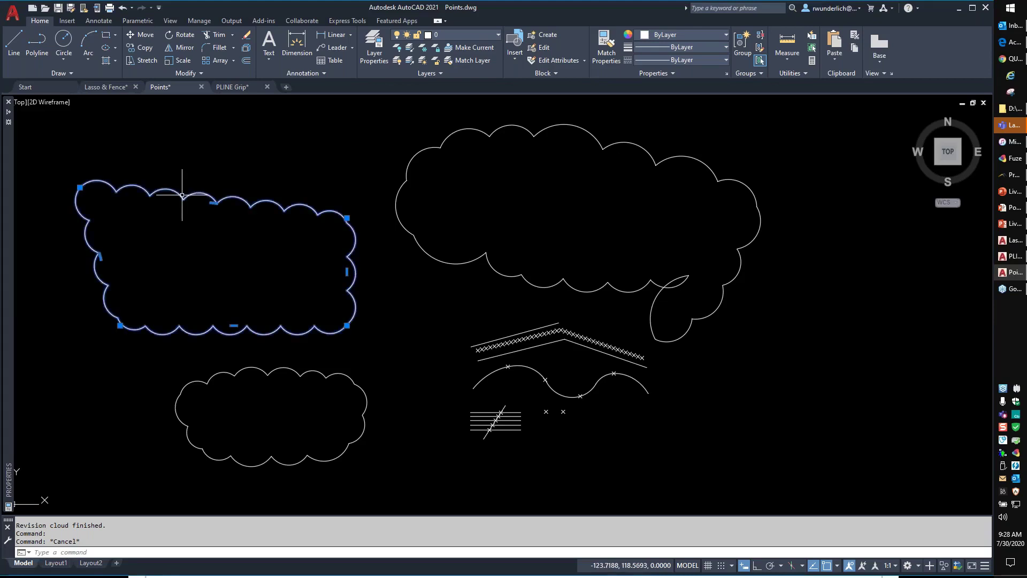
click(80, 187)
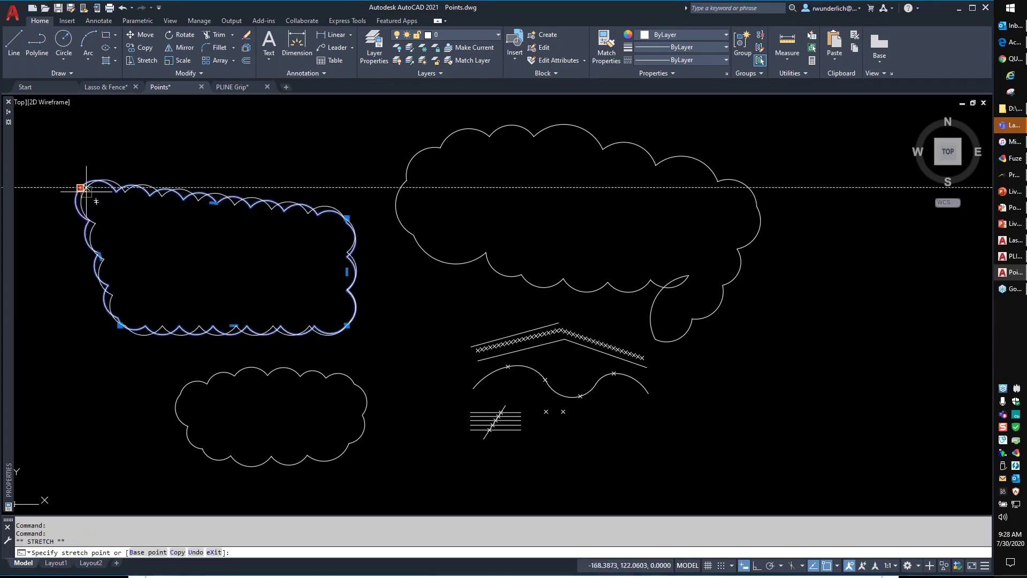
click(173, 263)
Reshape the freehand revision cloud by stretching vertices along its upper edge, and clear the selection
click(246, 376)
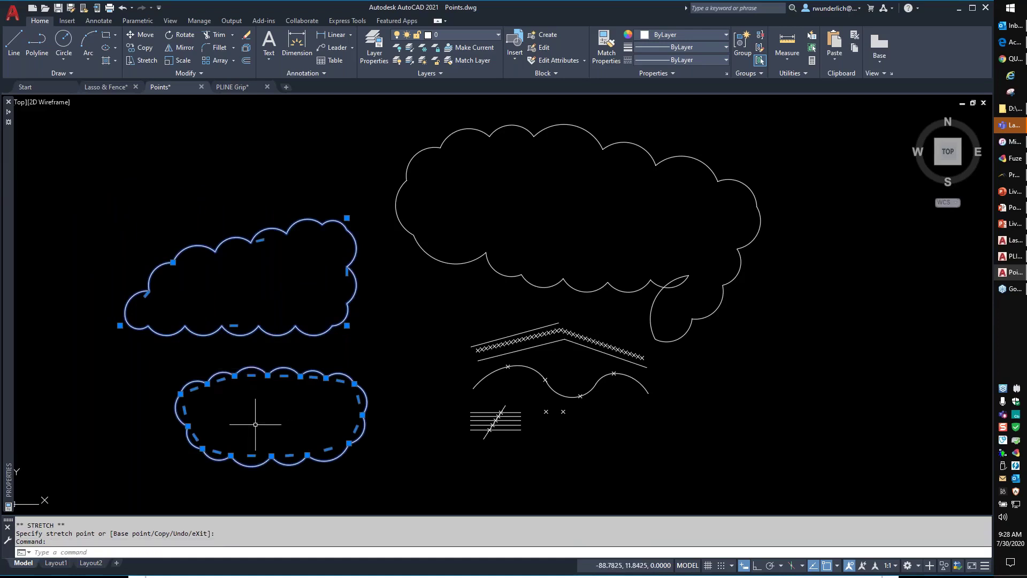
click(207, 383)
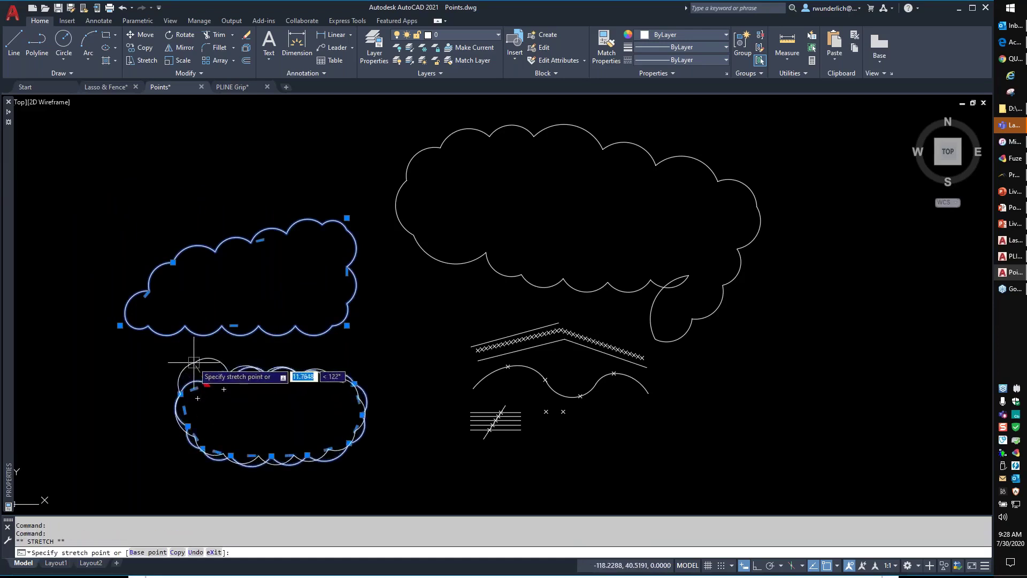
click(225, 369)
click(229, 364)
click(237, 357)
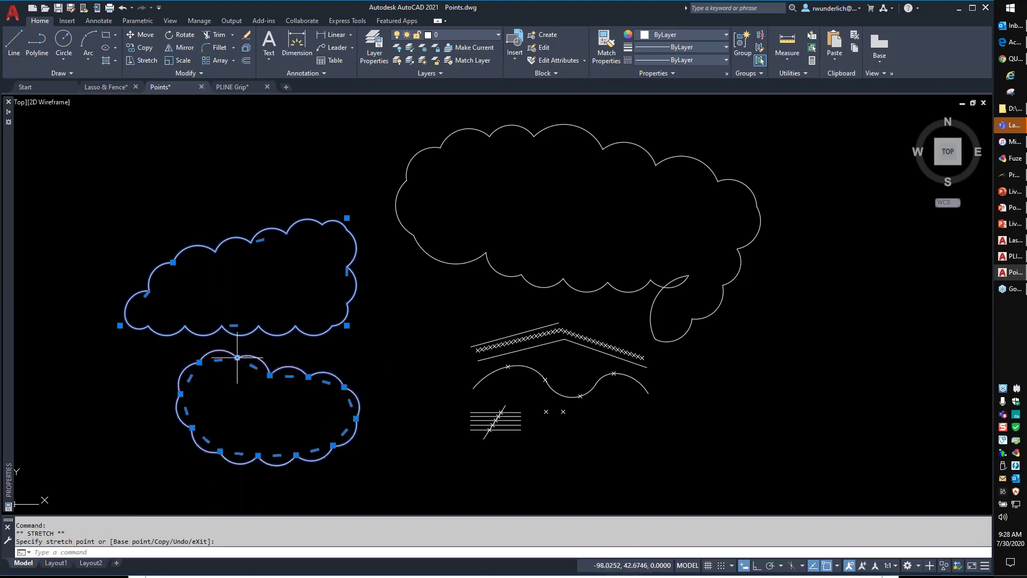
click(275, 359)
click(283, 364)
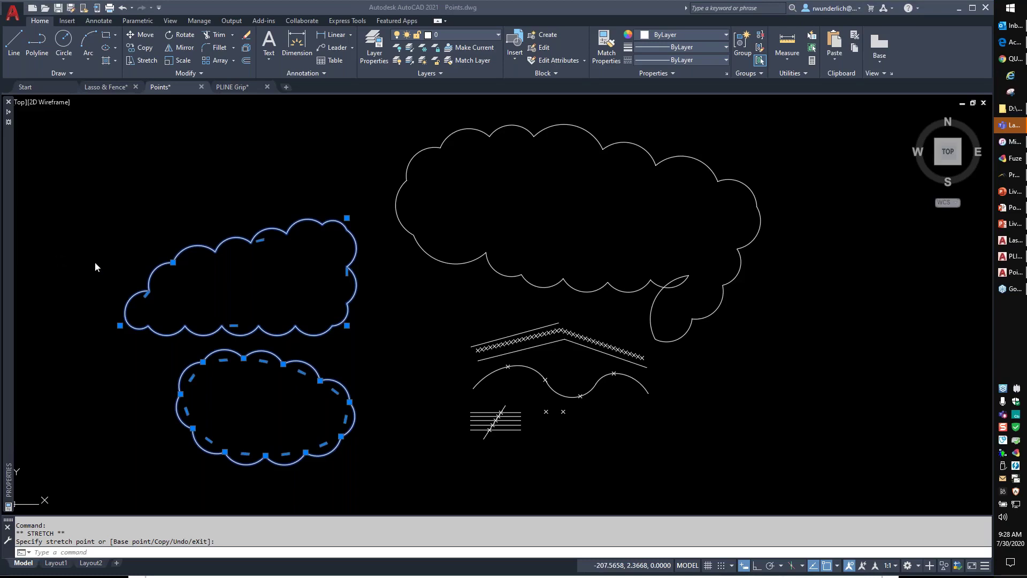
key(Escape)
key(Escape)
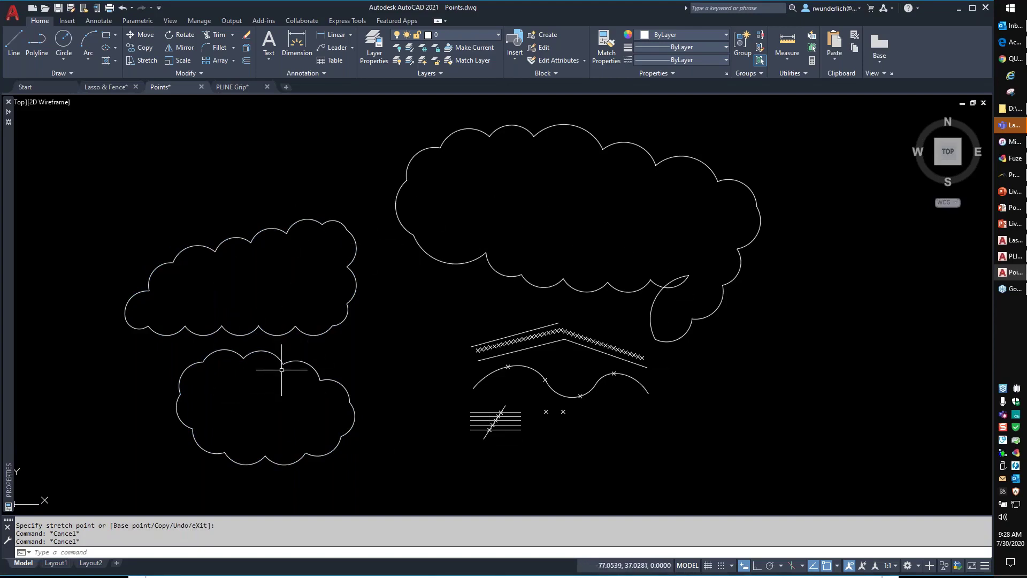
Start a plot of the model and assign the acad.ctb plot style table to all layouts
text(plot)
key(Return)
click(450, 321)
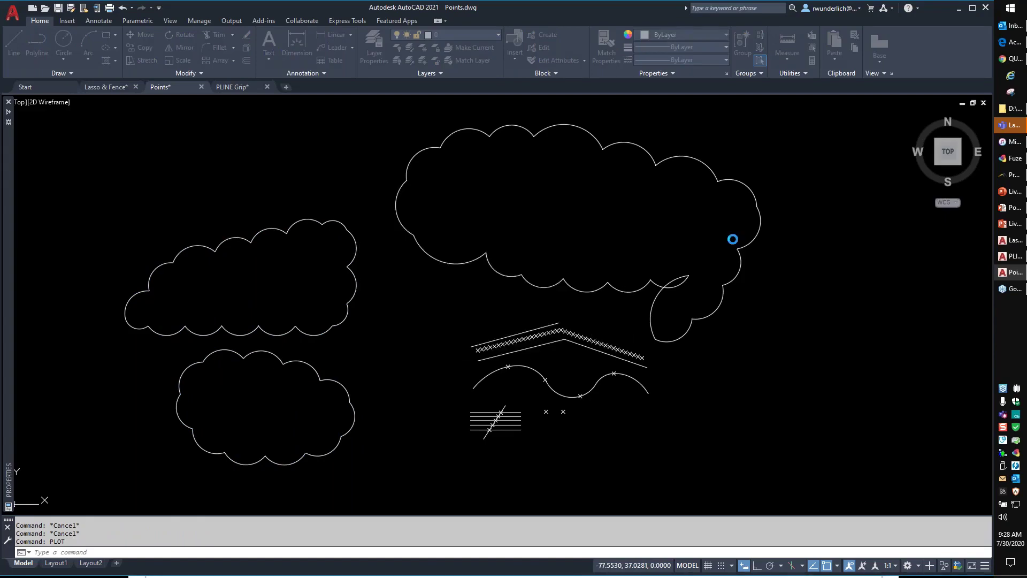
click(621, 179)
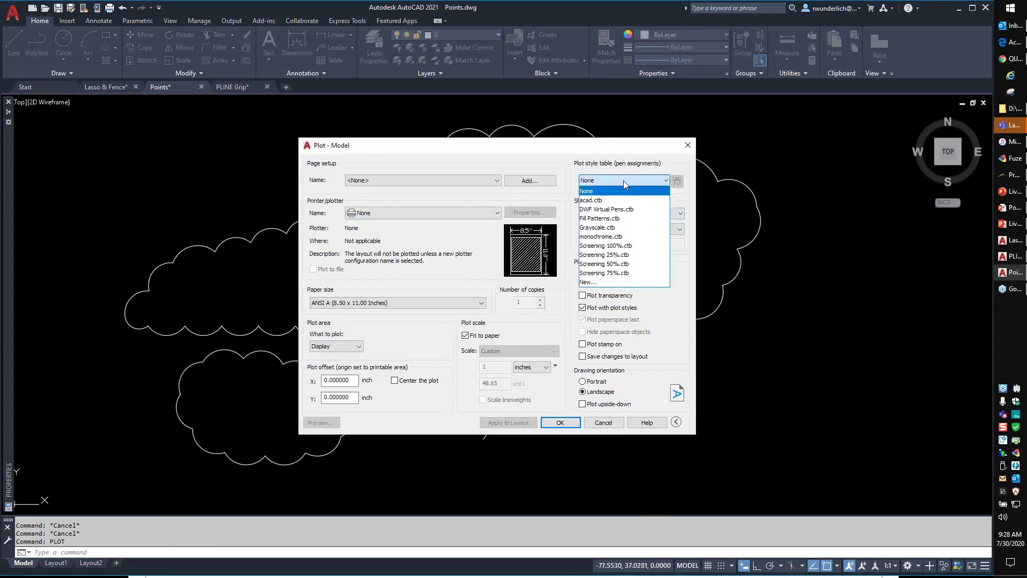
click(604, 201)
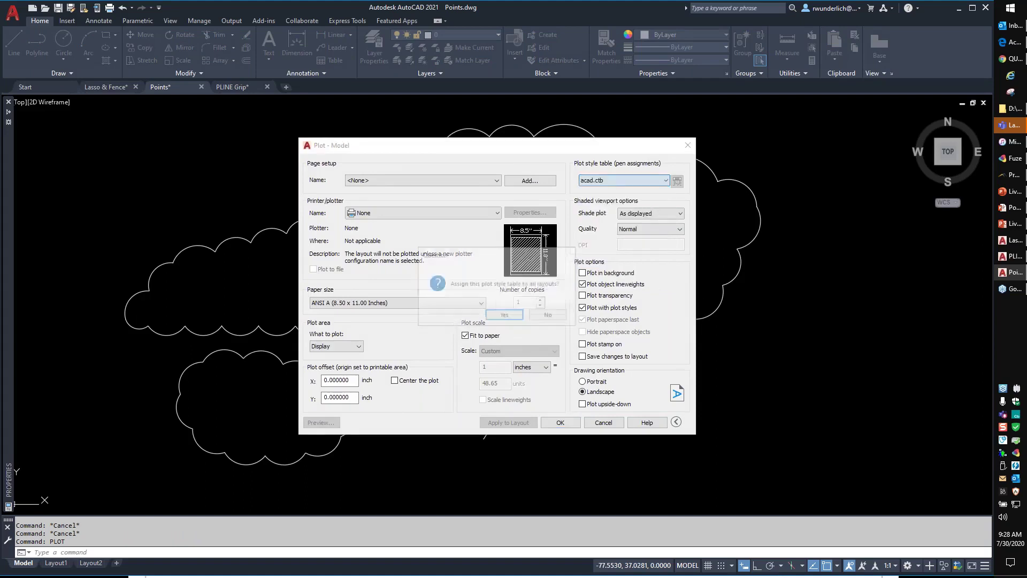
click(504, 315)
Edit the acad.ctb plot style table so that Color 7 plots in Red, and save it
click(677, 181)
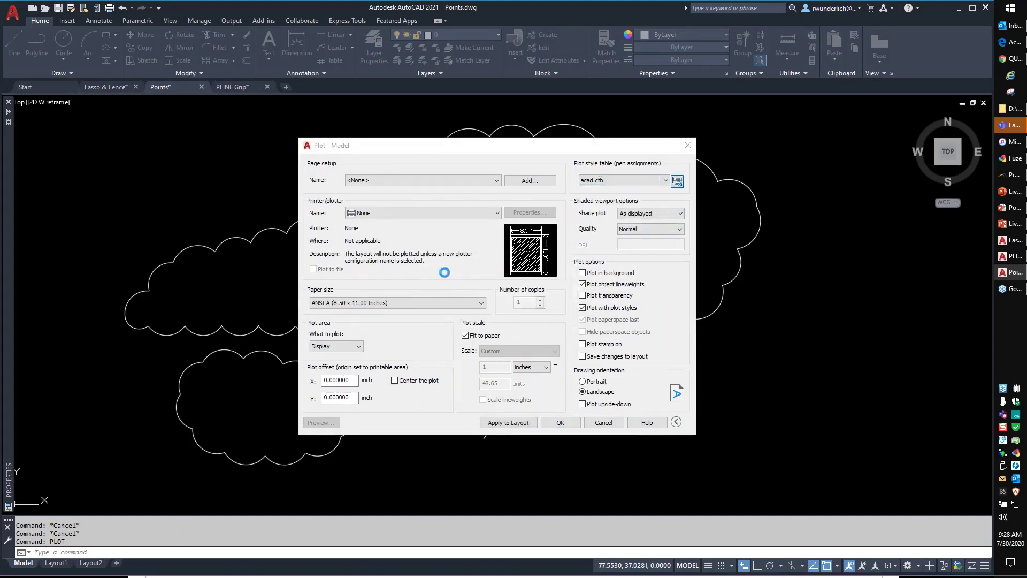
click(402, 249)
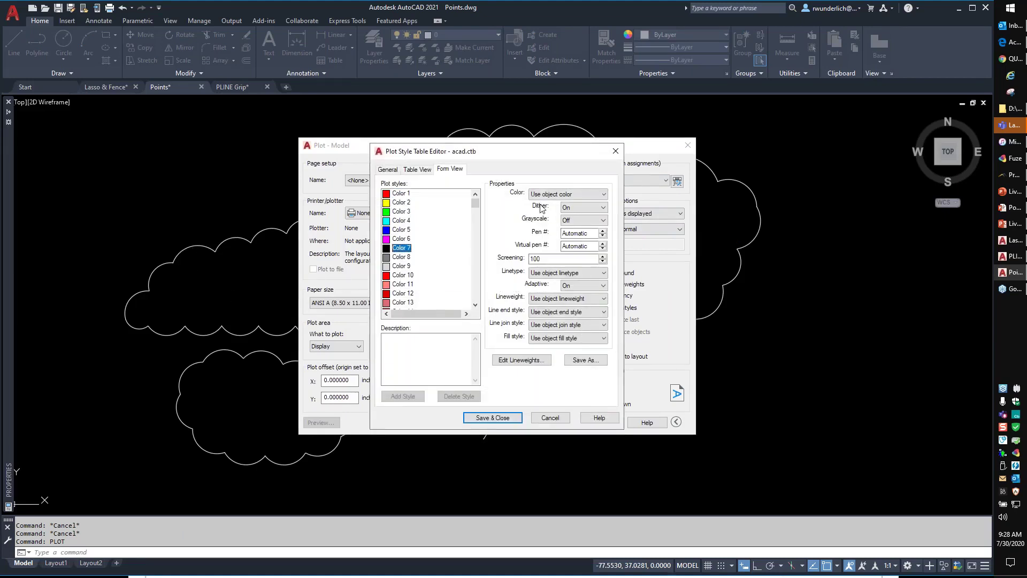
click(562, 199)
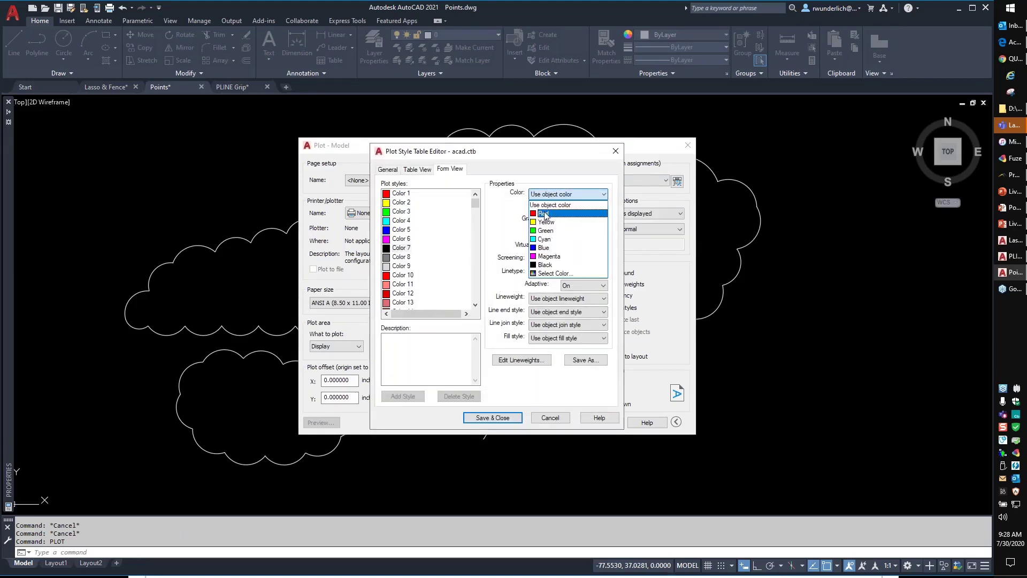
click(546, 210)
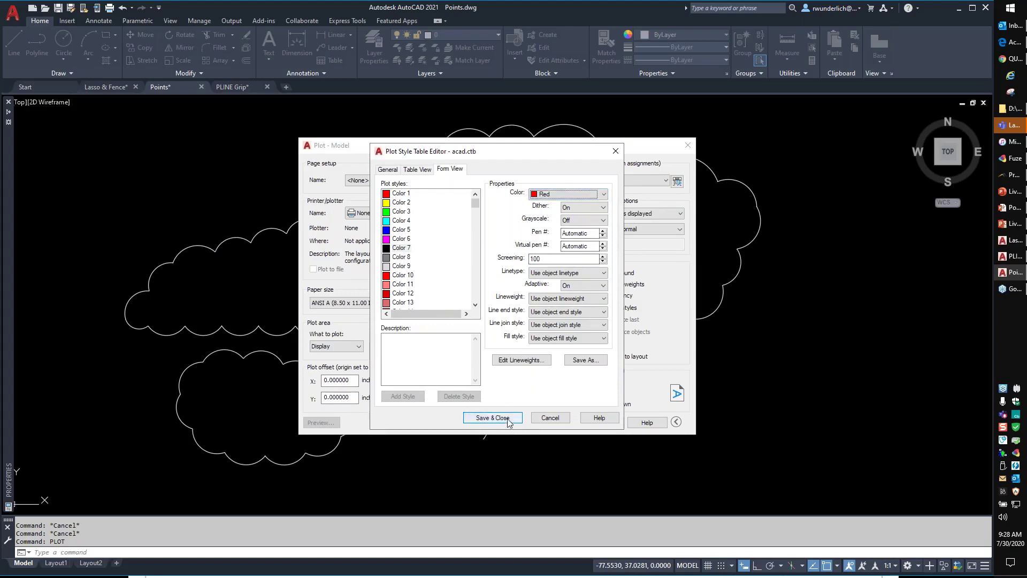
click(508, 421)
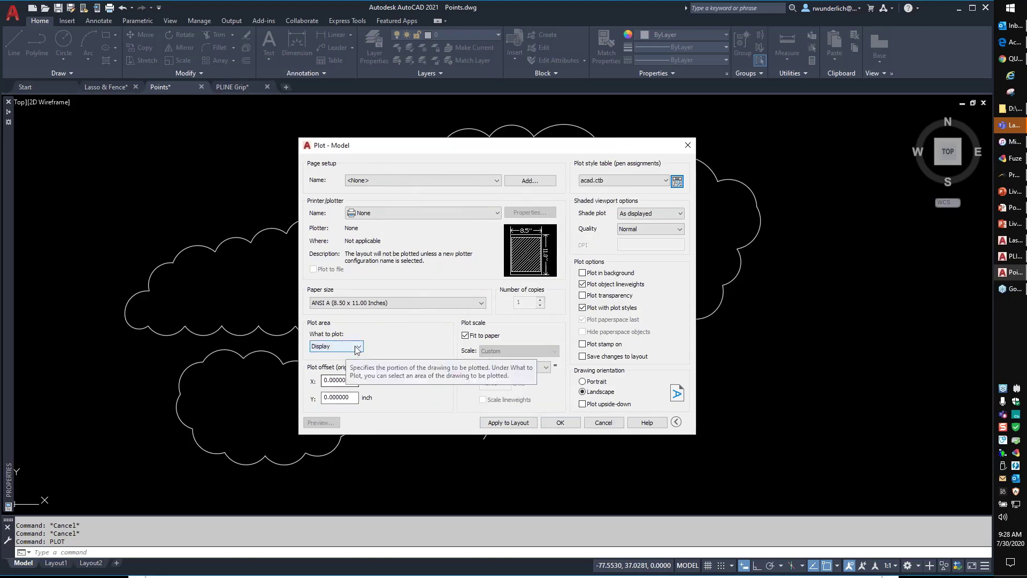
Choose the AutoCAD PDF (General Documentation).pc3 plotter, preview the plot up close, and close the preview
click(394, 213)
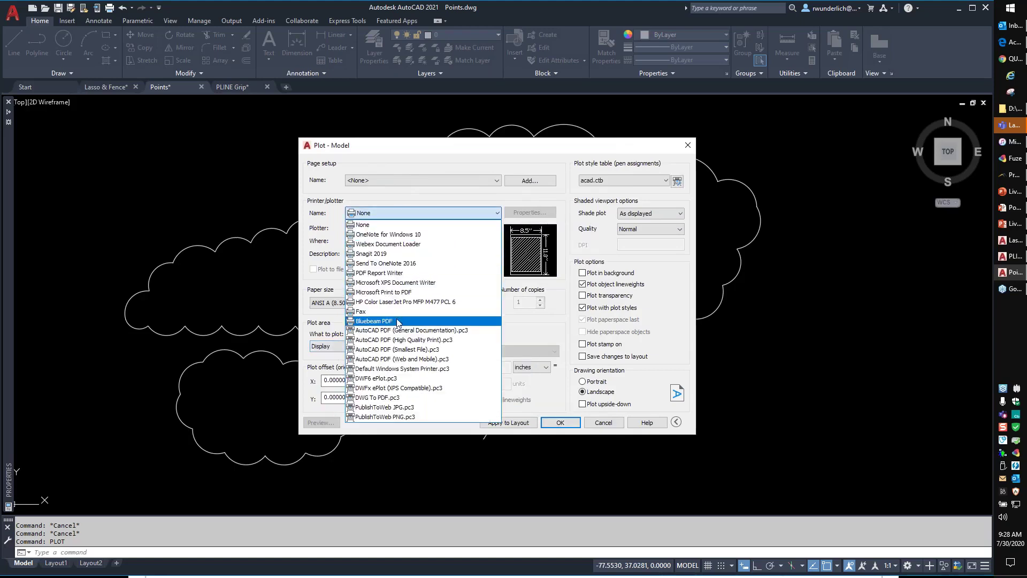
click(393, 330)
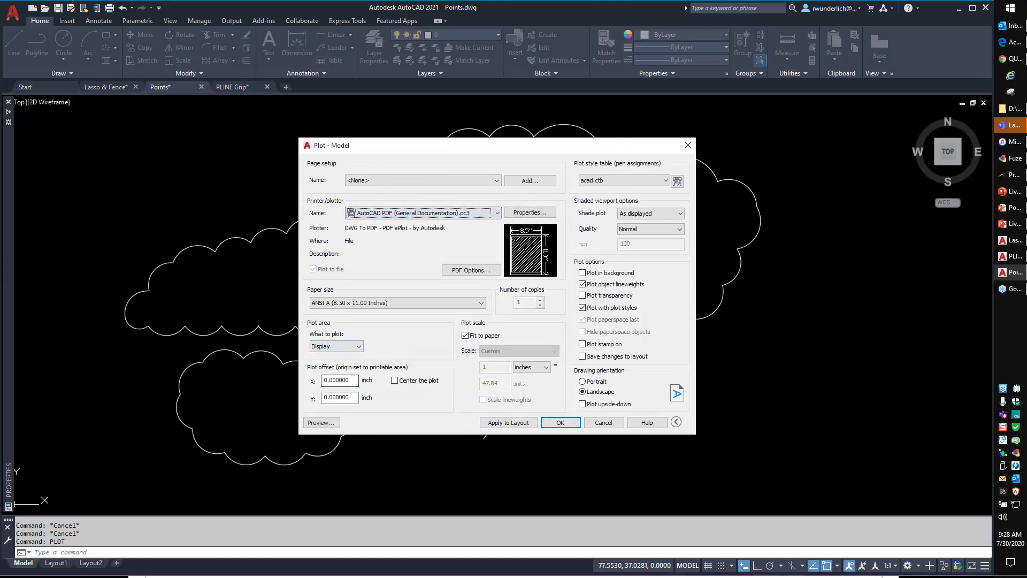
click(321, 422)
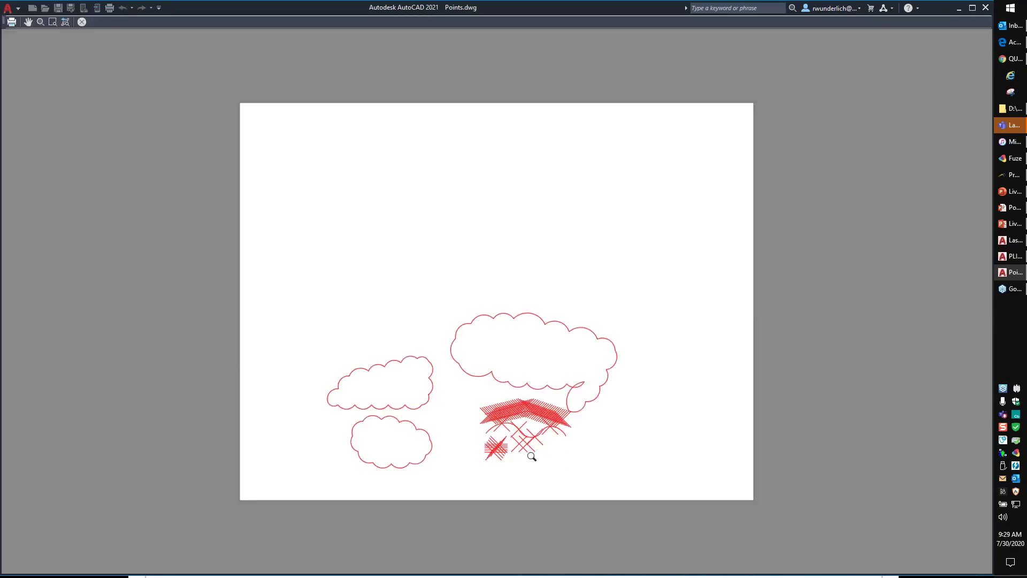
scroll(532, 456, up, 2)
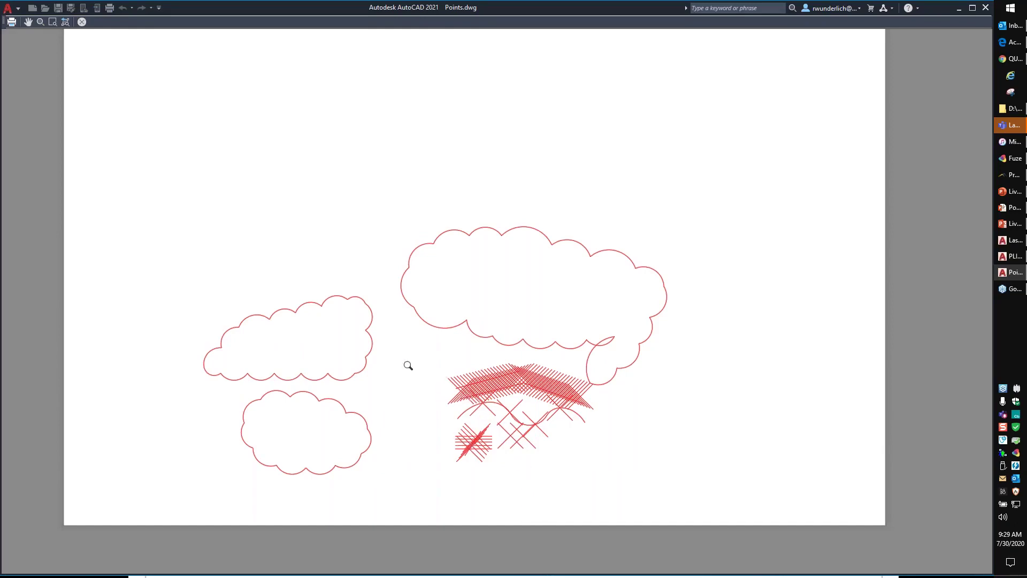
key(Escape)
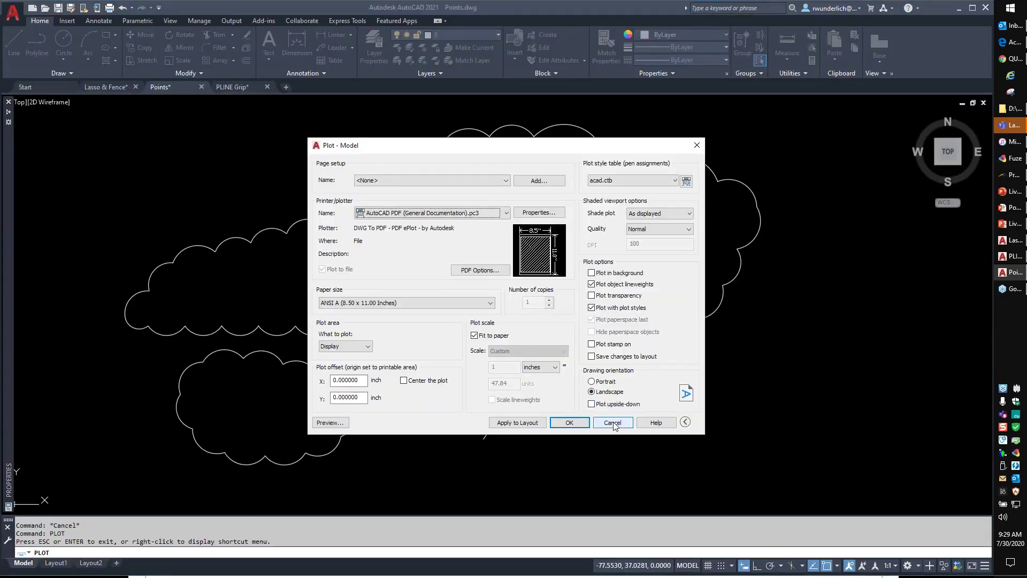
Set Color 7 in acad.ctb back to Use object color, save the table, and cancel the plot
click(686, 181)
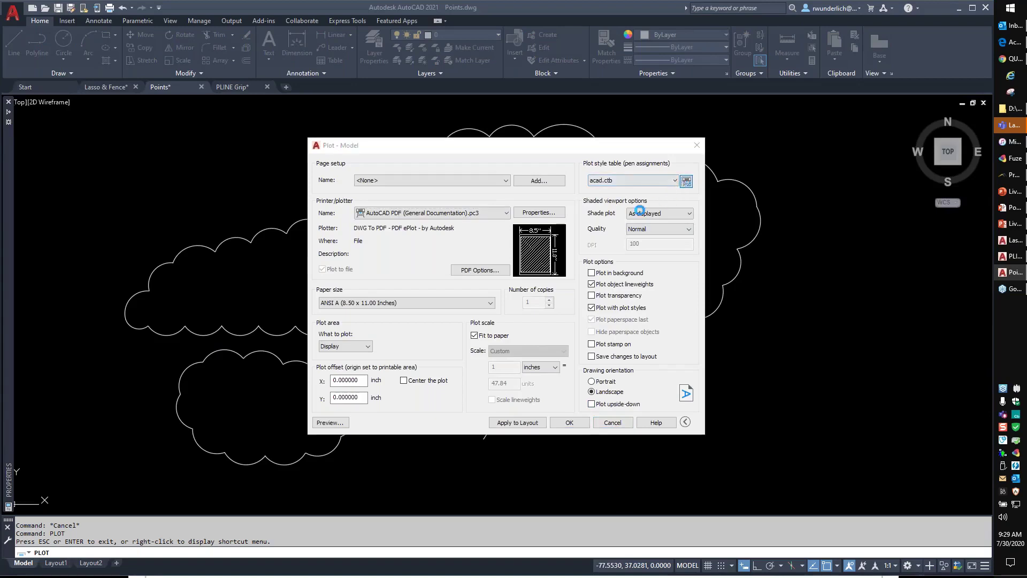
click(409, 250)
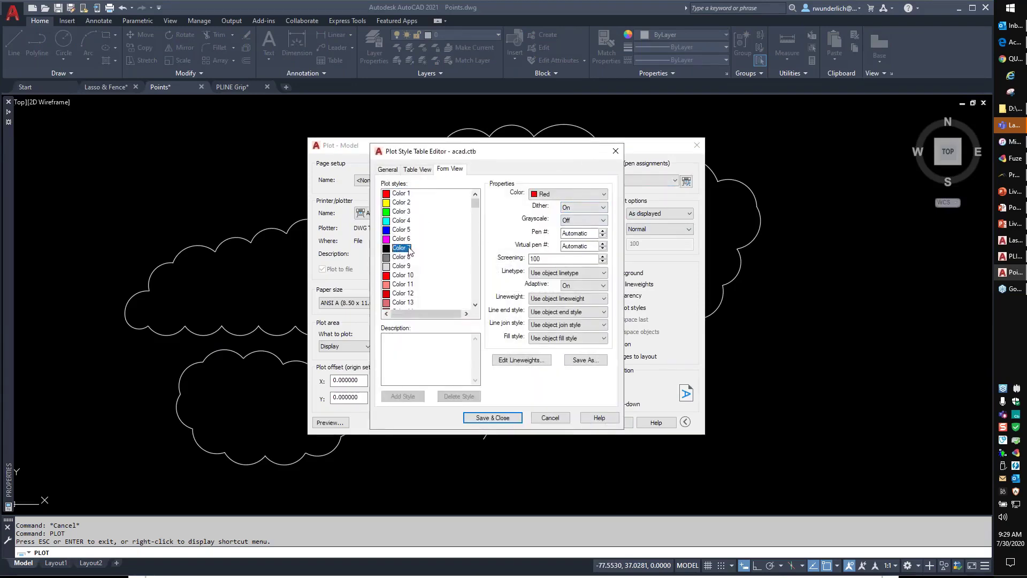
click(573, 199)
click(559, 204)
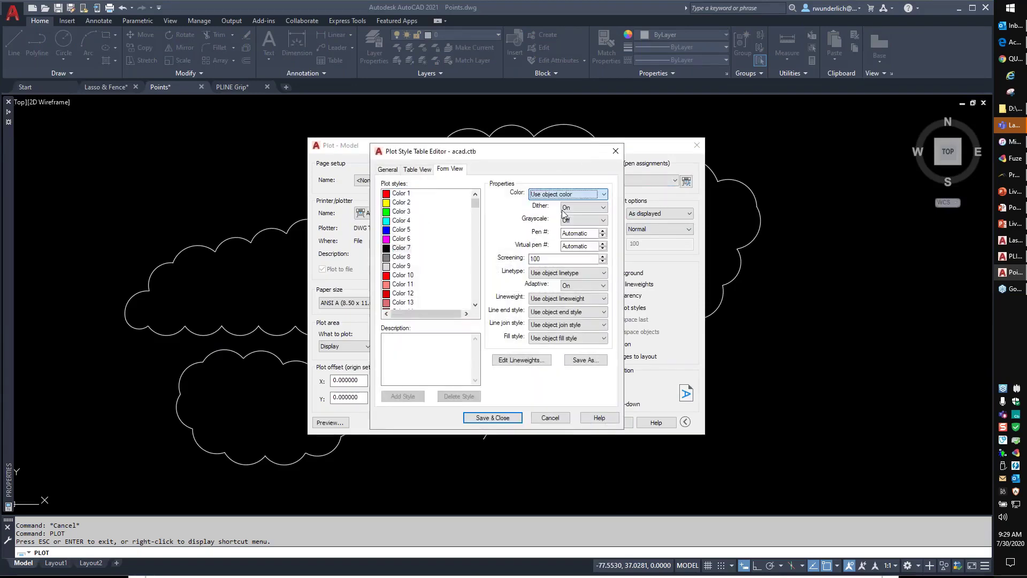
click(493, 417)
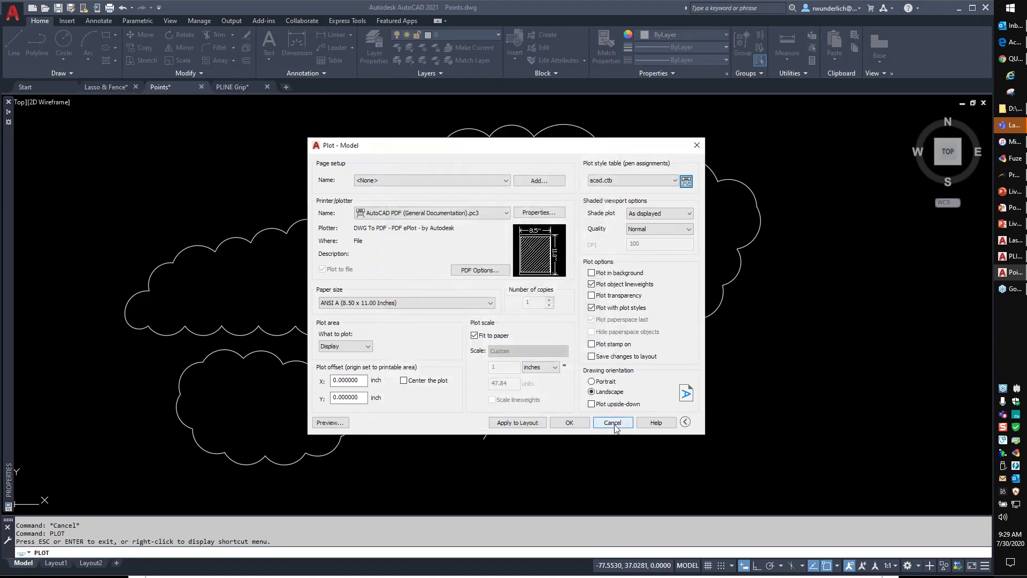
click(612, 422)
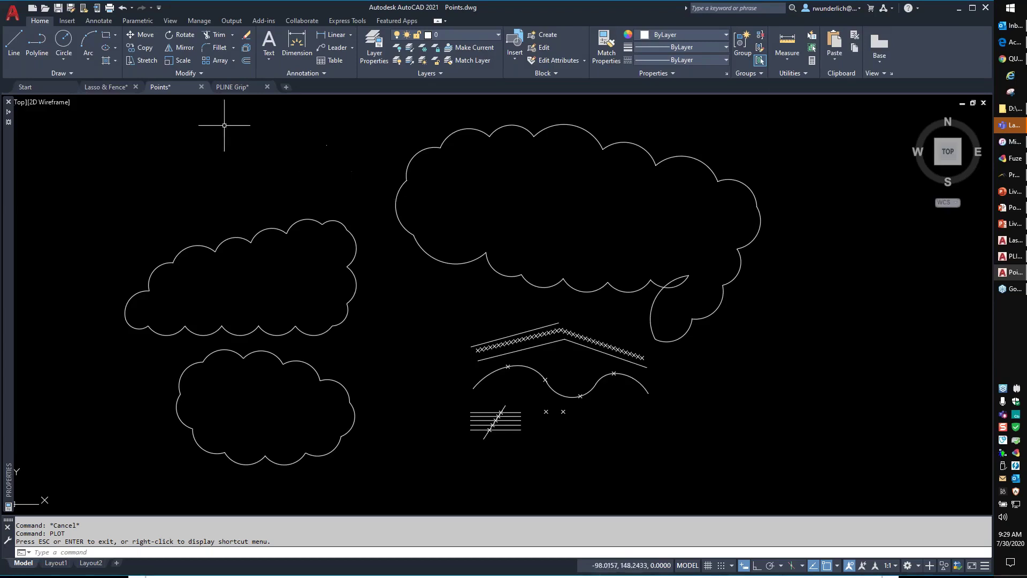
Open the layer properties manager, enlarge it to examine the layer property columns, and close it
click(375, 53)
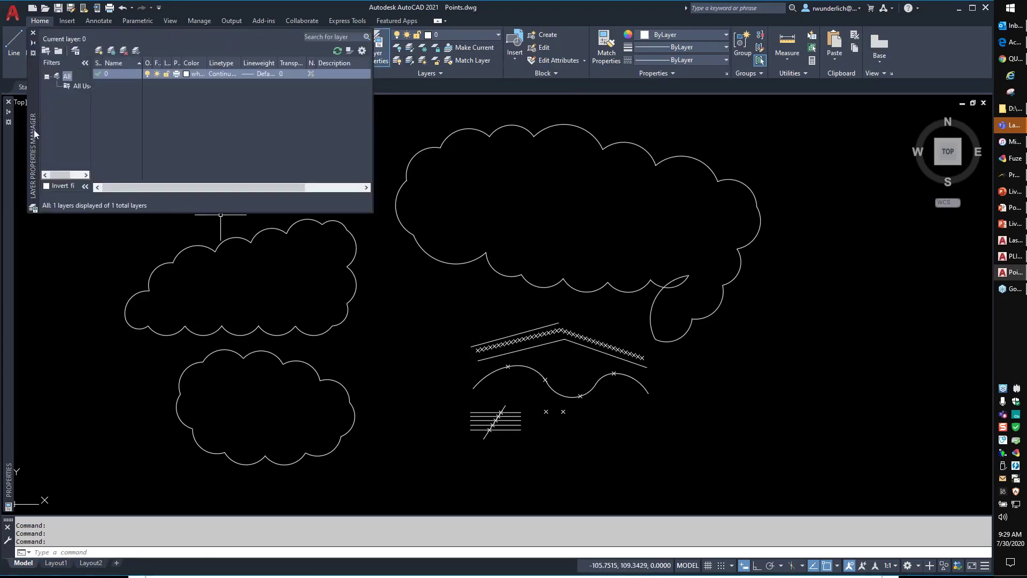
drag(33, 133, 102, 256)
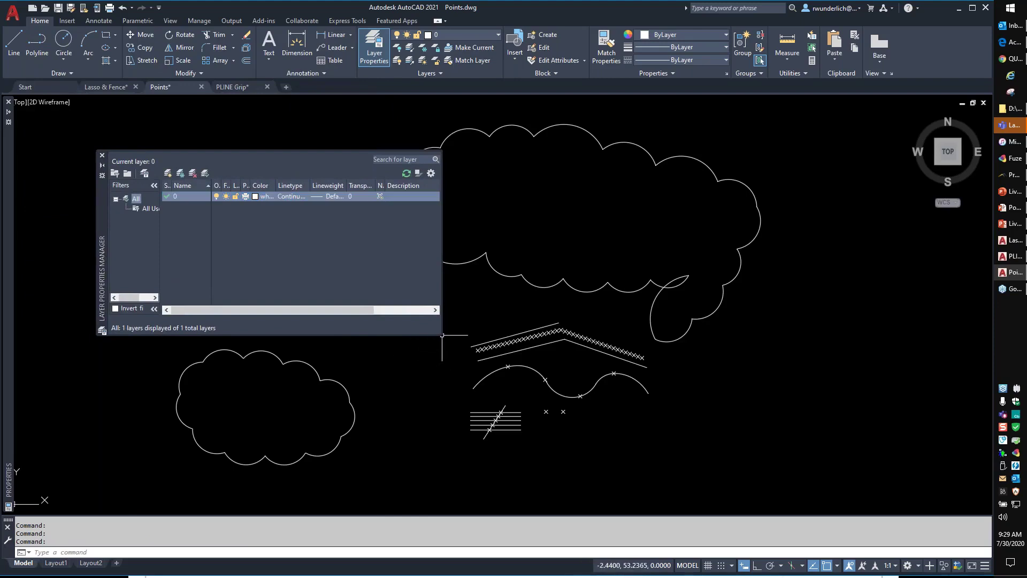
drag(441, 334, 811, 453)
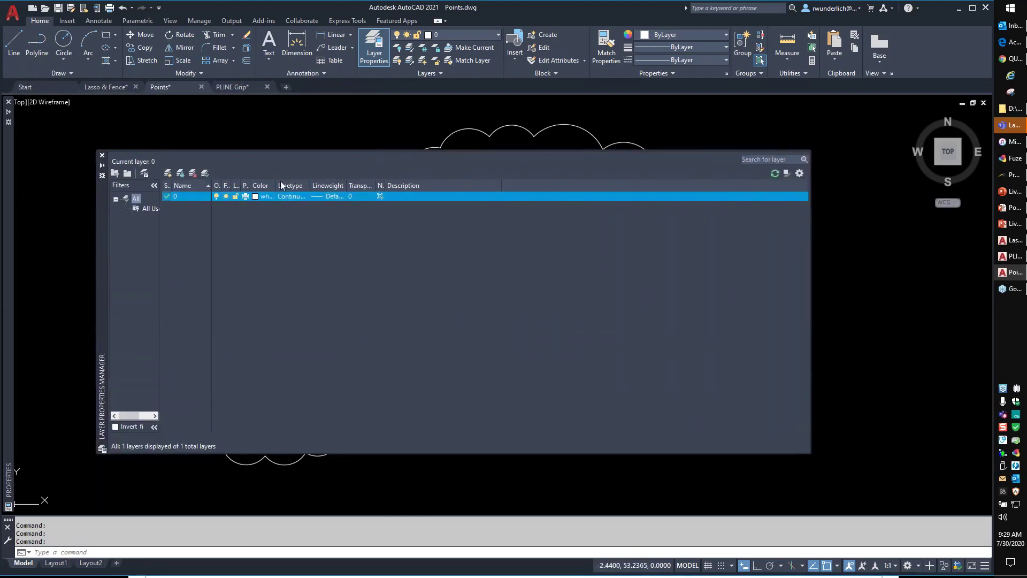
click(103, 156)
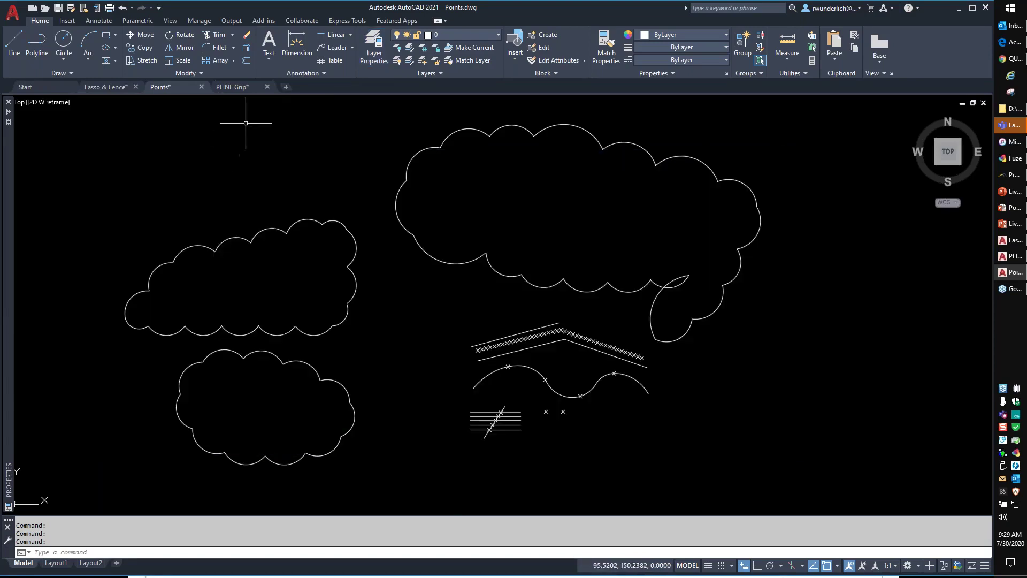
Create a new drawing from the acad -Named Plot Styles.dwt template
click(270, 141)
key(Escape)
right_click(270, 141)
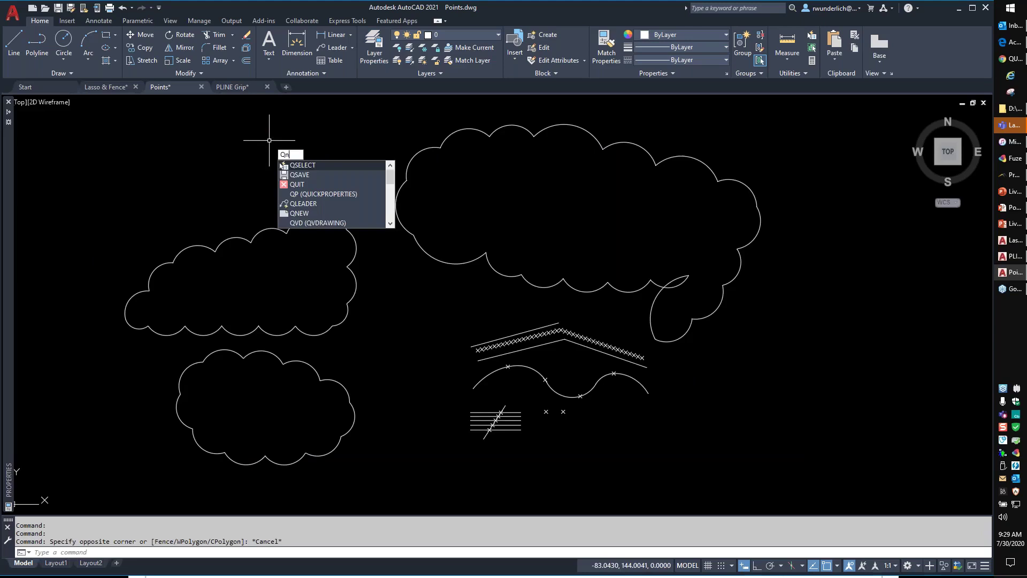
key(Escape)
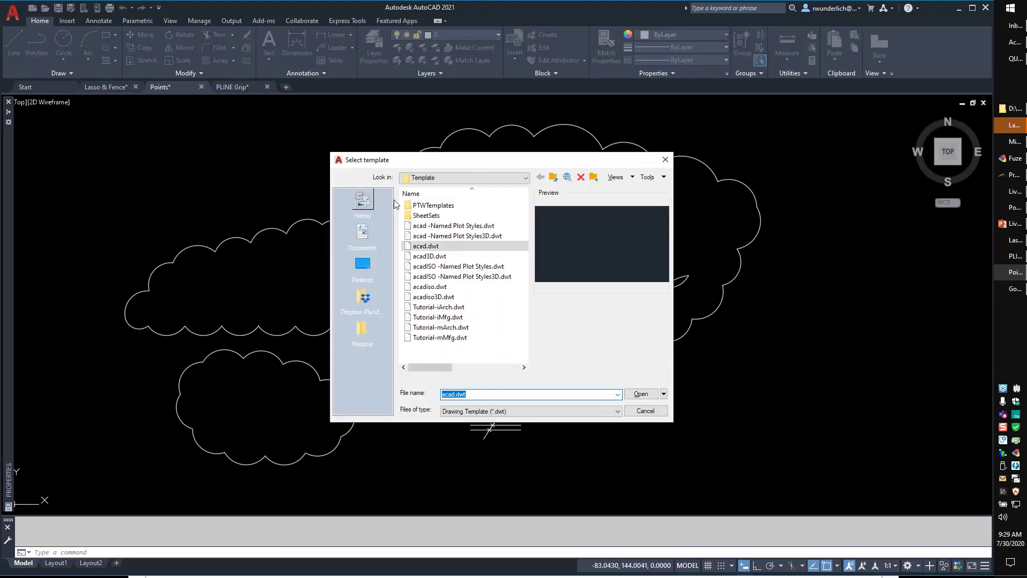
click(457, 268)
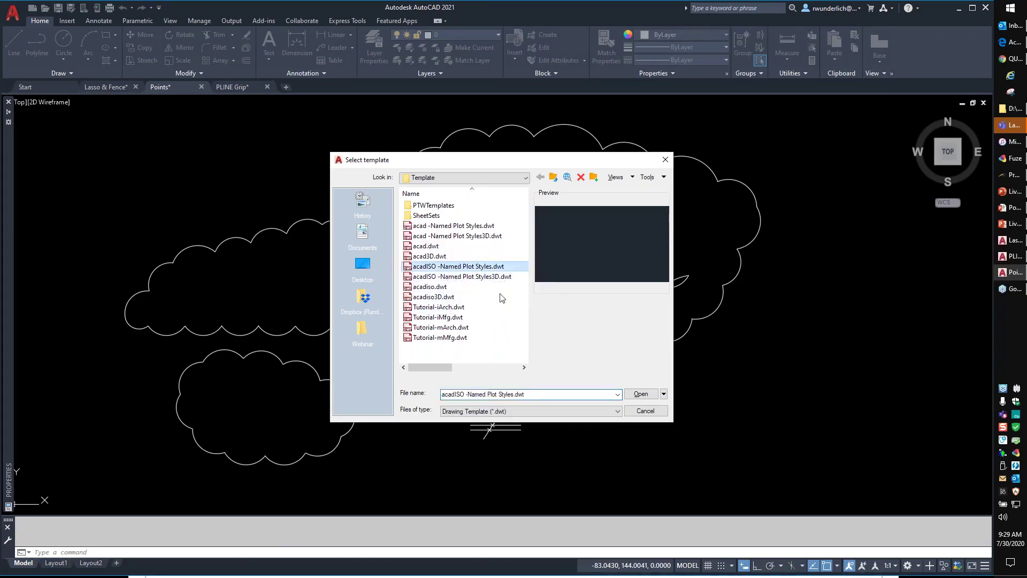
click(460, 226)
click(644, 395)
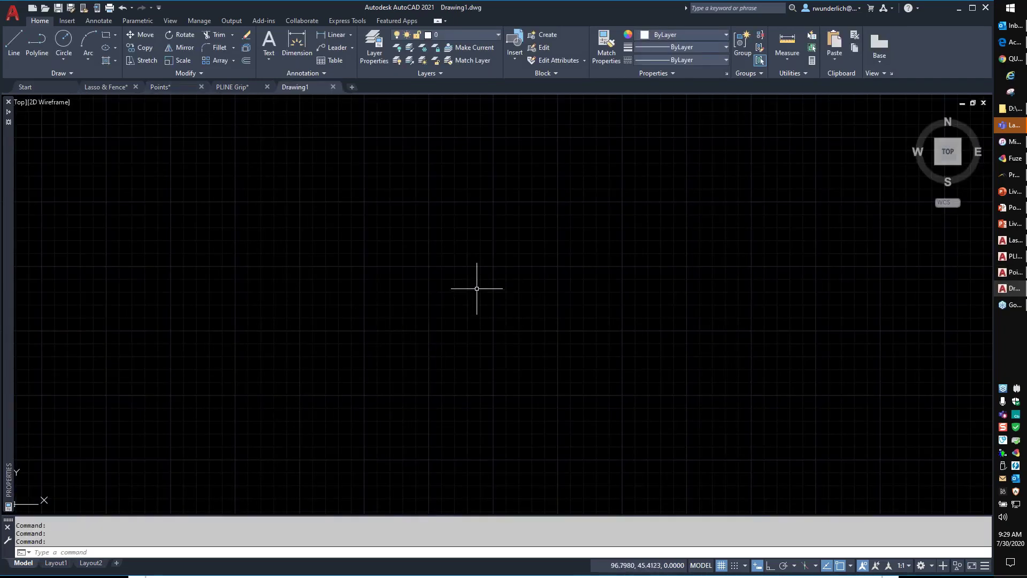
Start a plot of the new drawing's model and open the list of available plot style tables
key(ctrl+p)
click(487, 321)
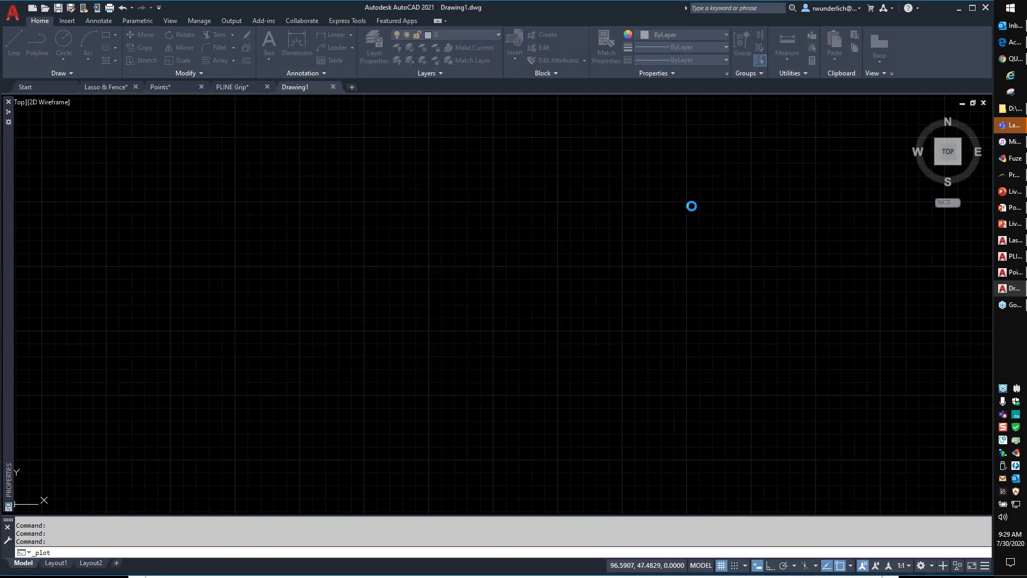
click(654, 181)
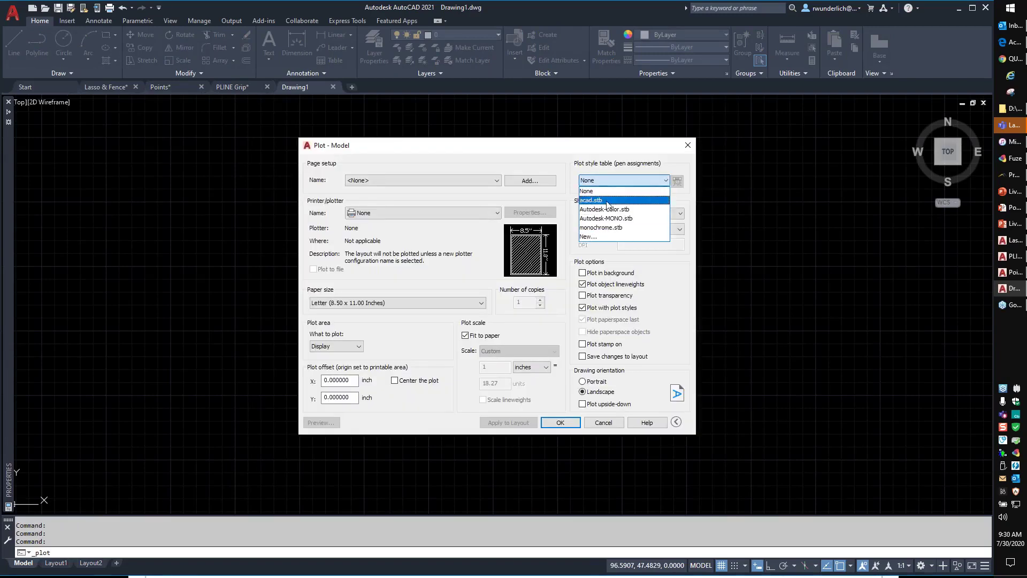
Leave the plot setup, open the layer properties, widen the Plot Style column and inspect the plot styles available for layer 0
key(Escape)
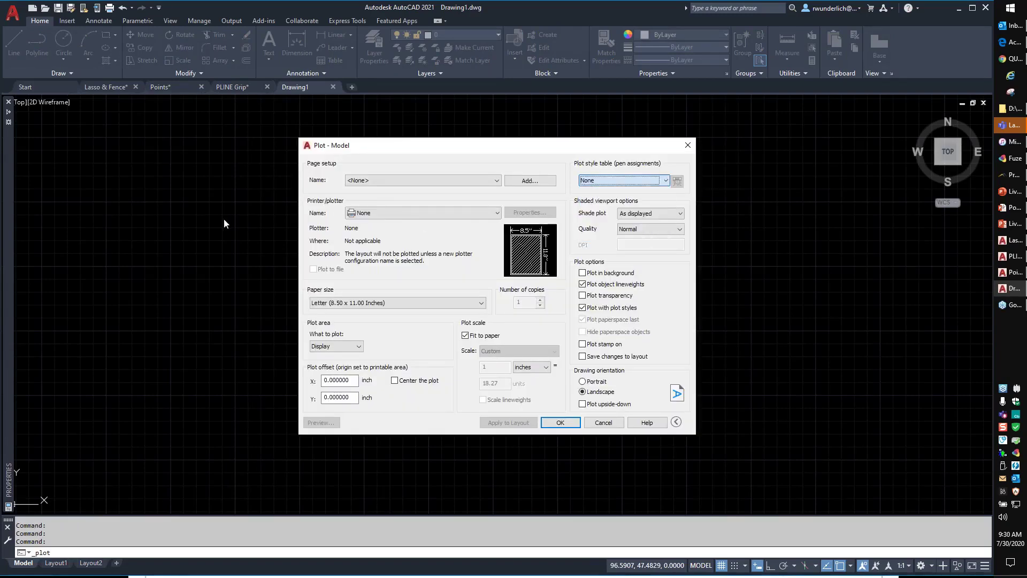
key(Escape)
click(374, 46)
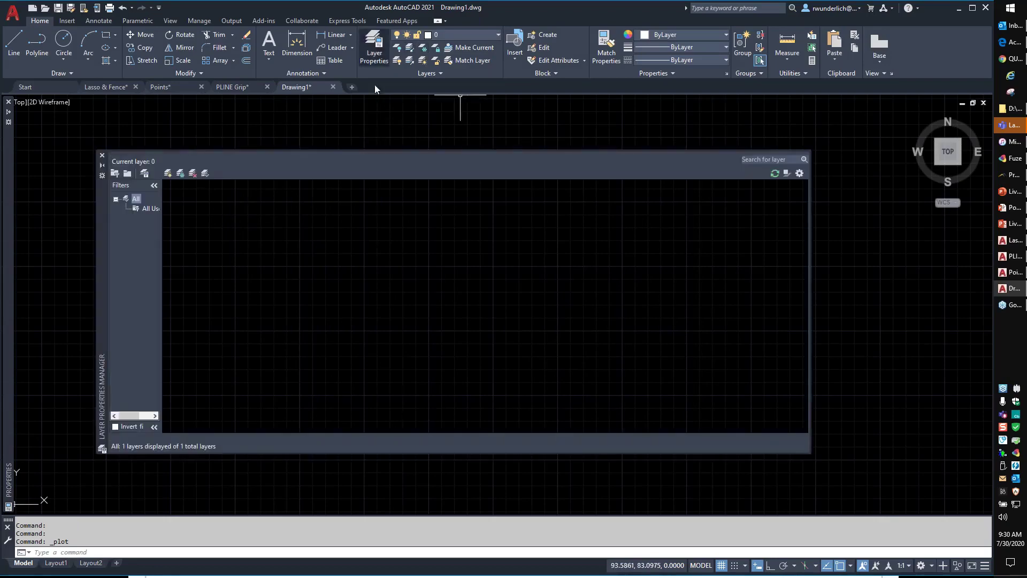
drag(401, 185, 447, 185)
click(403, 197)
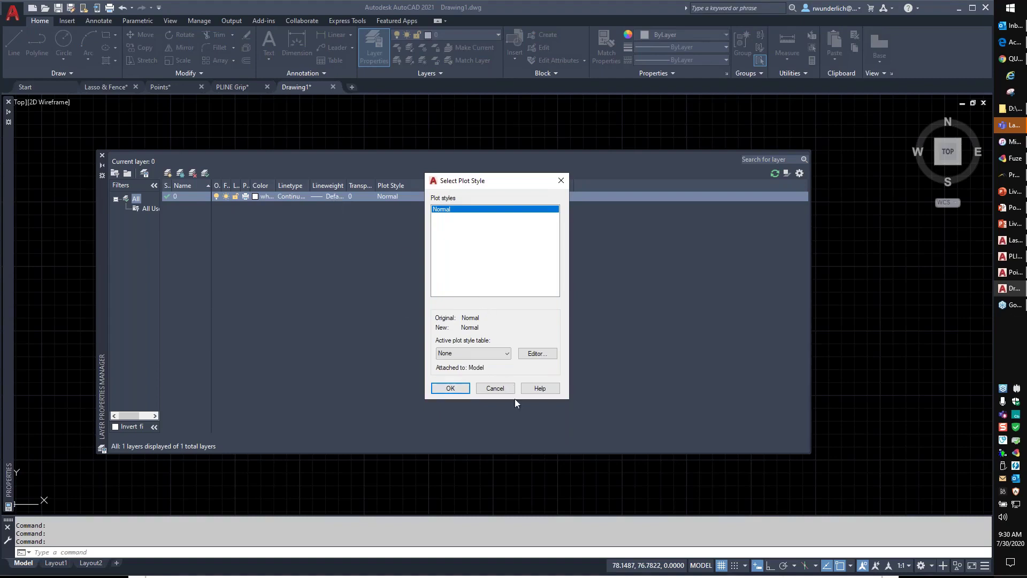
click(495, 388)
click(466, 120)
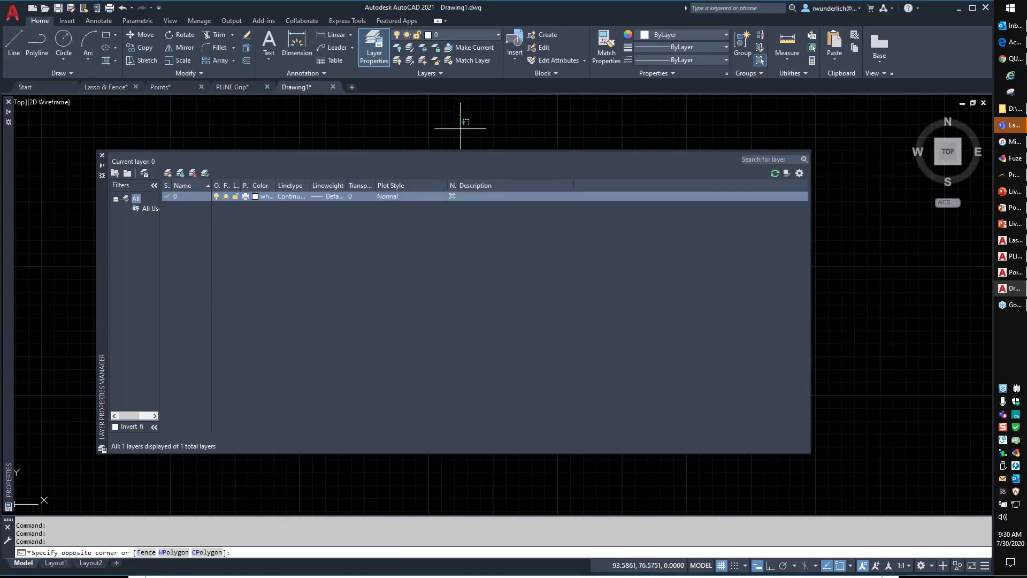
key(Escape)
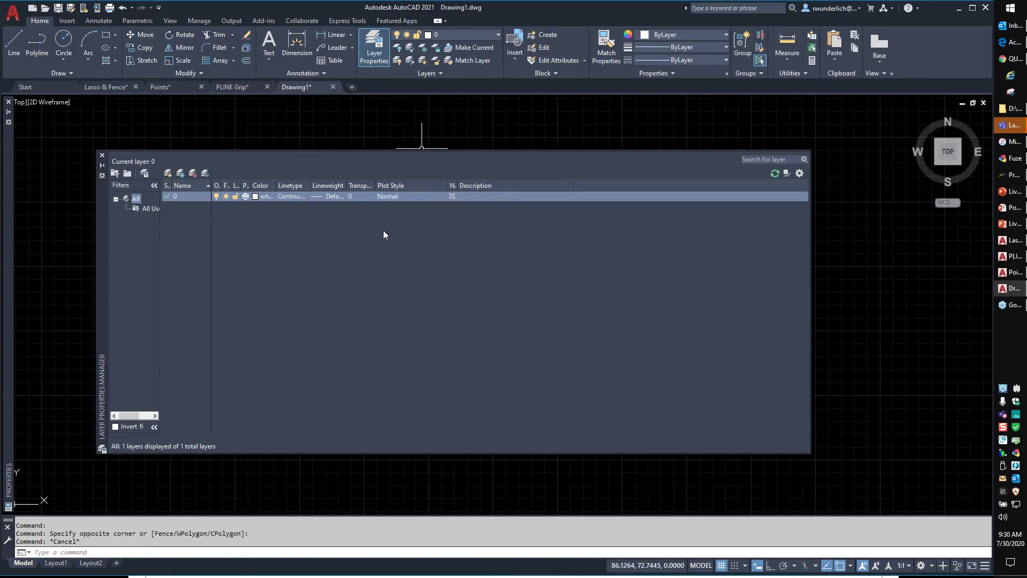
Set the plot style table to Autodesk-MONO.stb in the single-sheet plot settings and assign it to all layouts
key(ctrl+p)
click(476, 323)
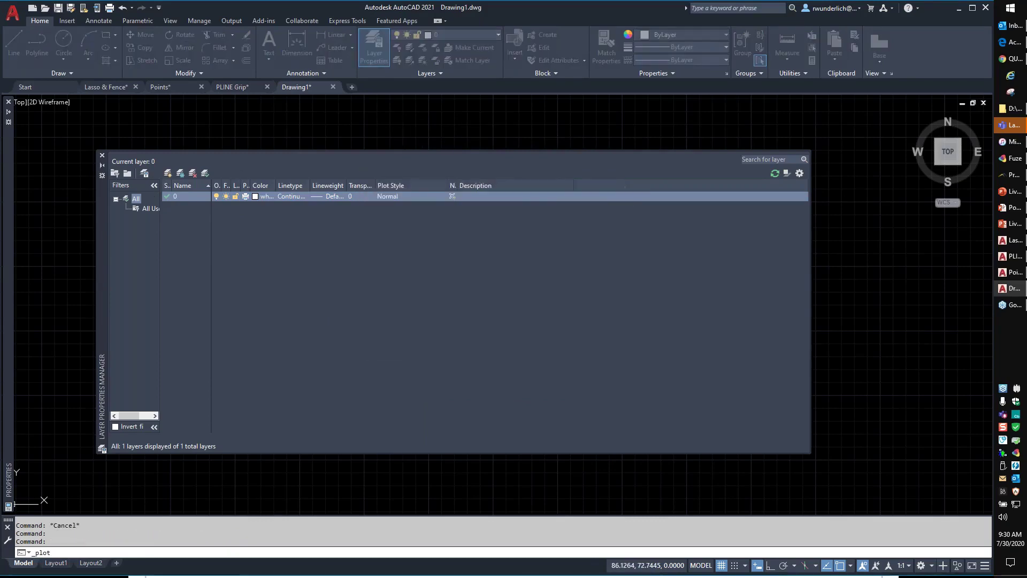
click(666, 179)
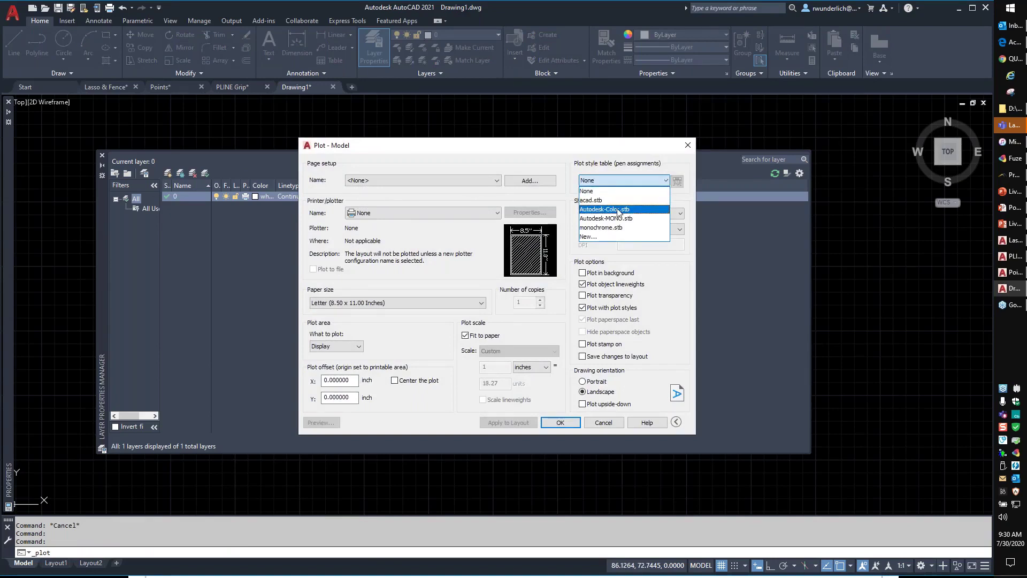
click(621, 219)
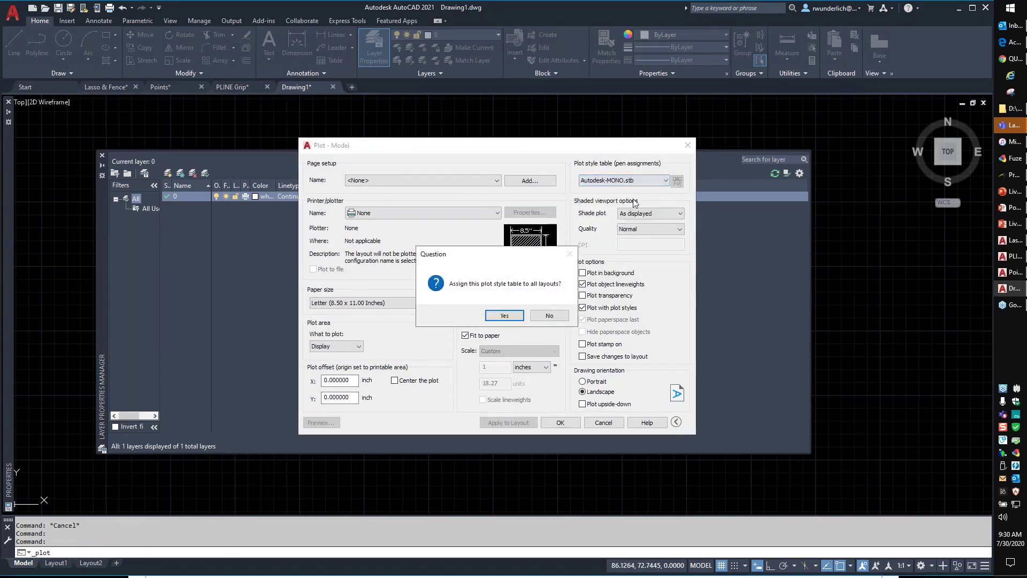
click(508, 317)
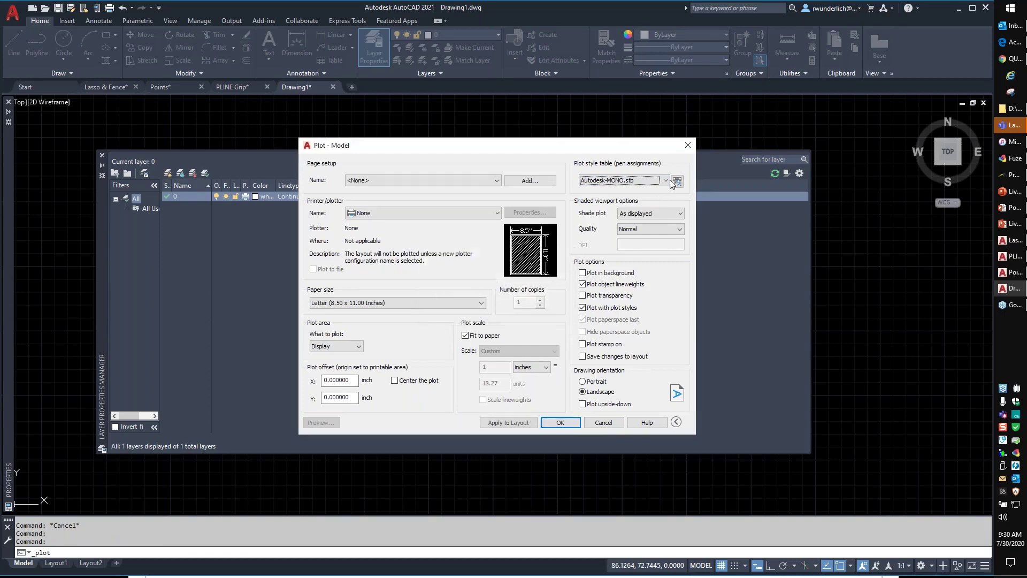
Set the color of the 60% Screen style to Red in the Autodesk-MONO.stb table, save it and accept the plot settings
click(677, 181)
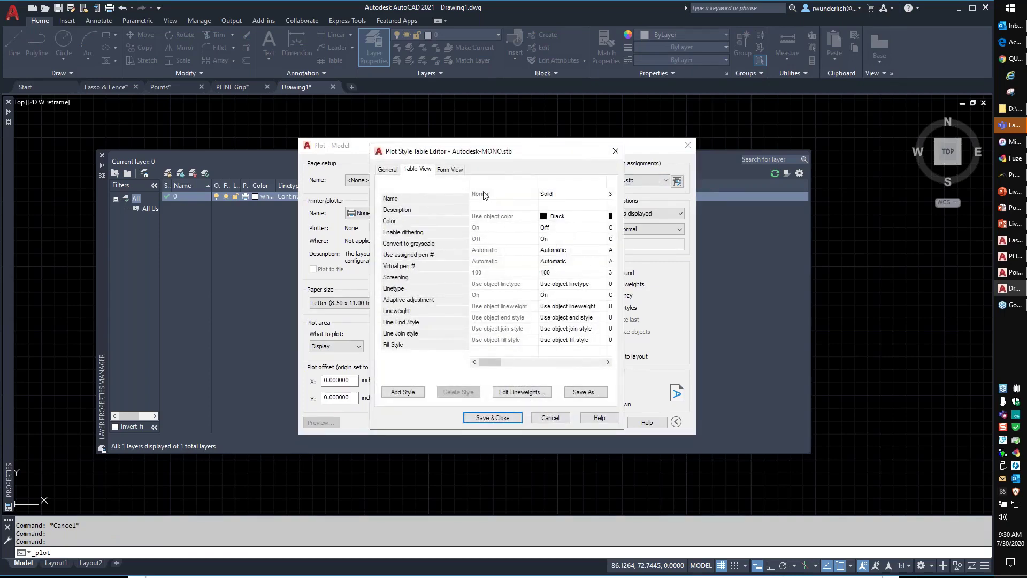
drag(497, 369, 583, 372)
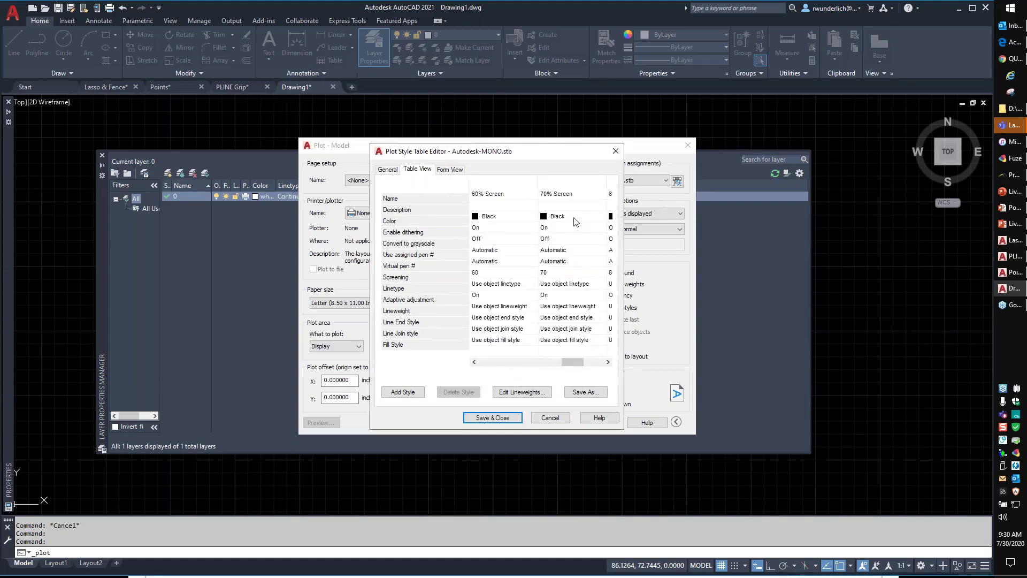
click(503, 219)
click(503, 217)
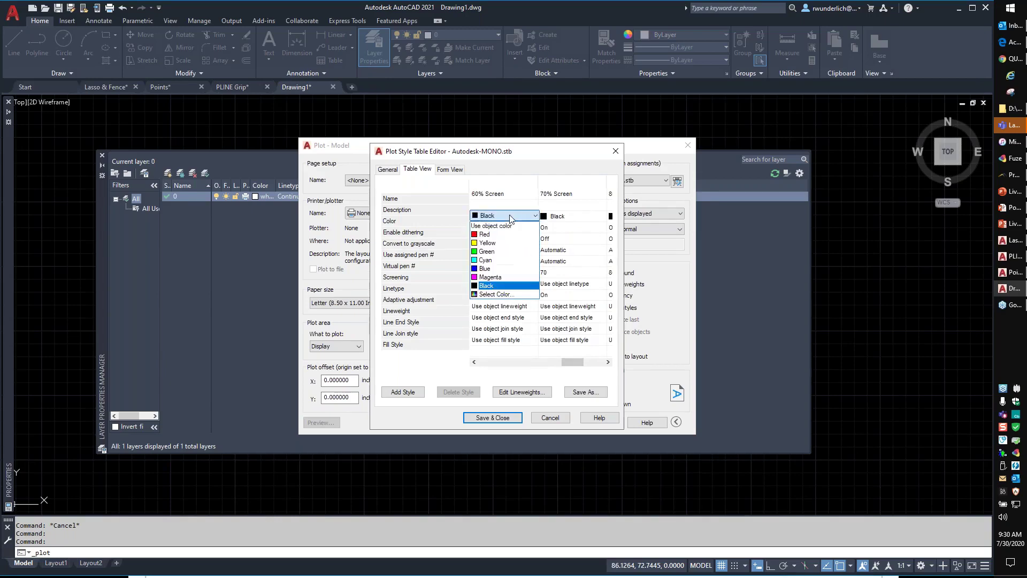
click(493, 235)
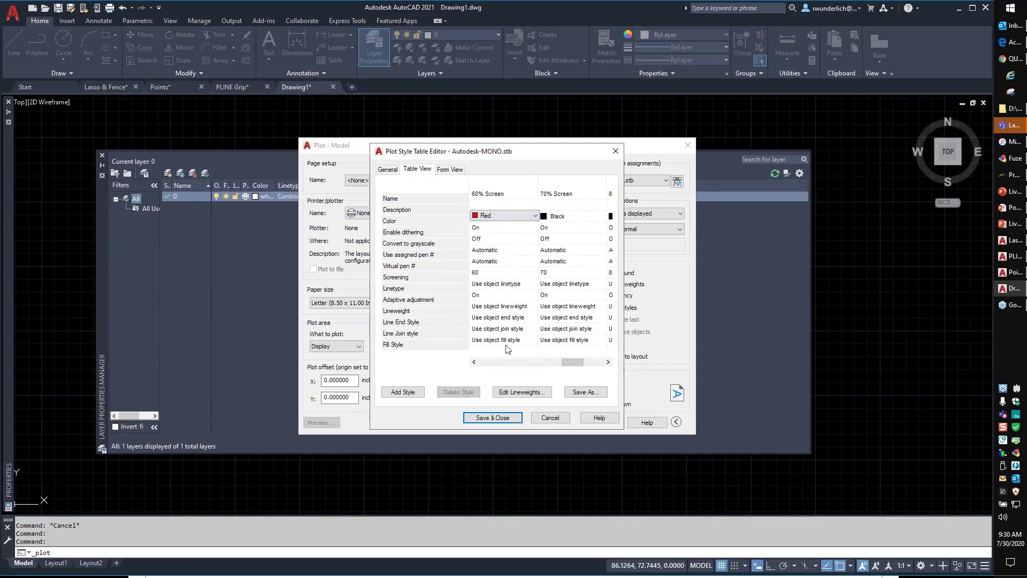
click(492, 418)
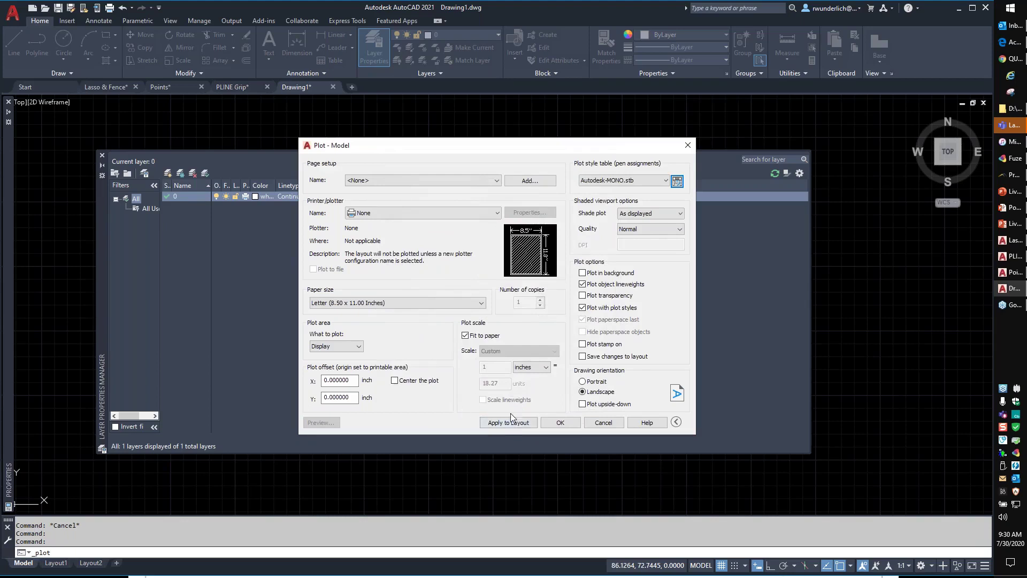
click(565, 423)
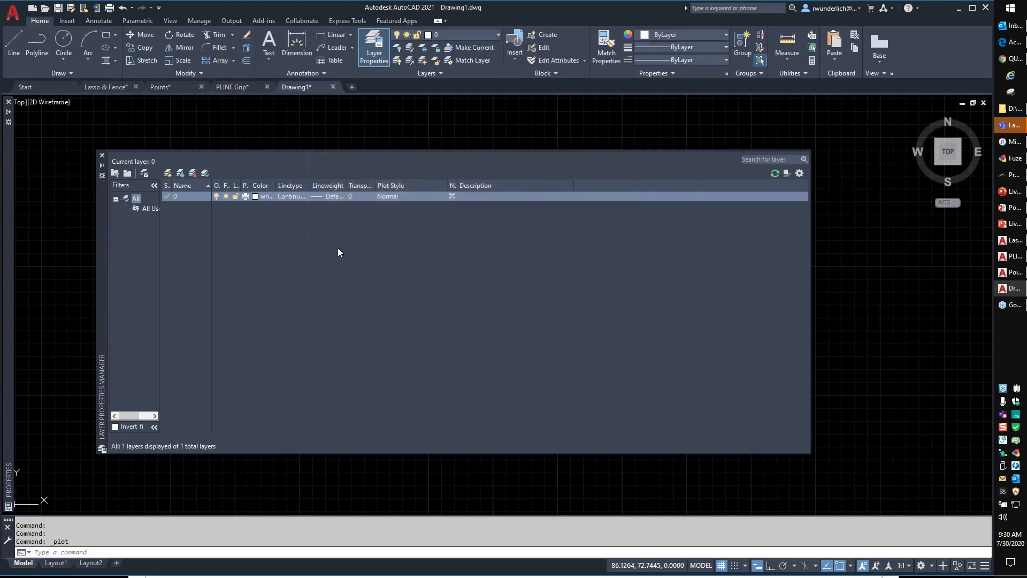
Assign the 60% Screen plot style to layer 0
click(331, 196)
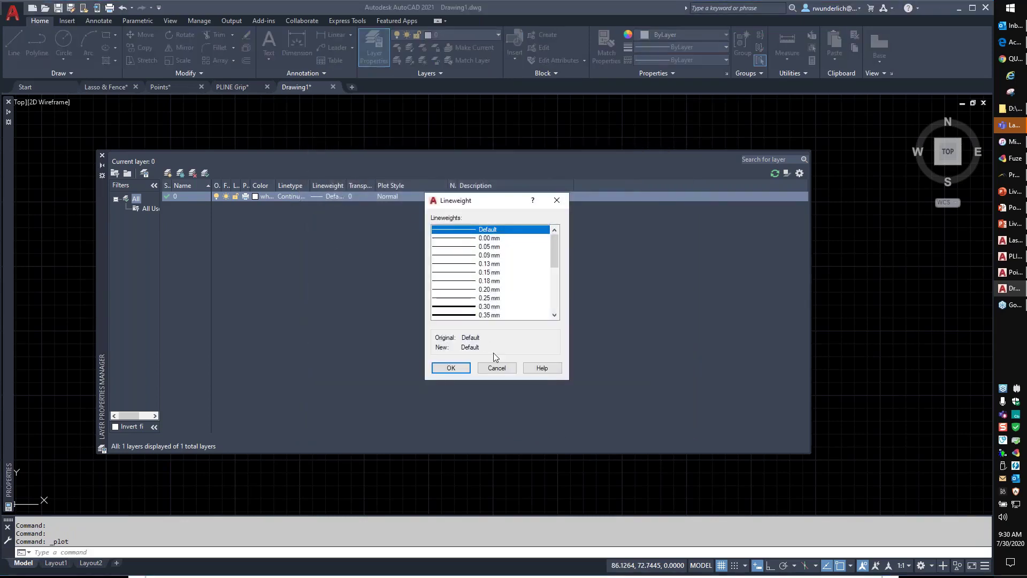
click(496, 365)
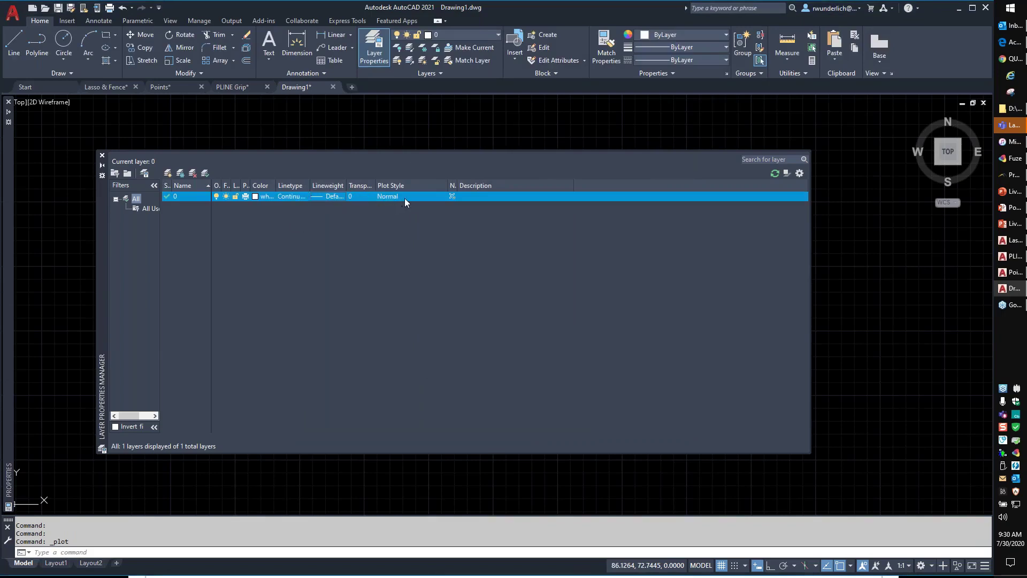
click(396, 197)
click(450, 266)
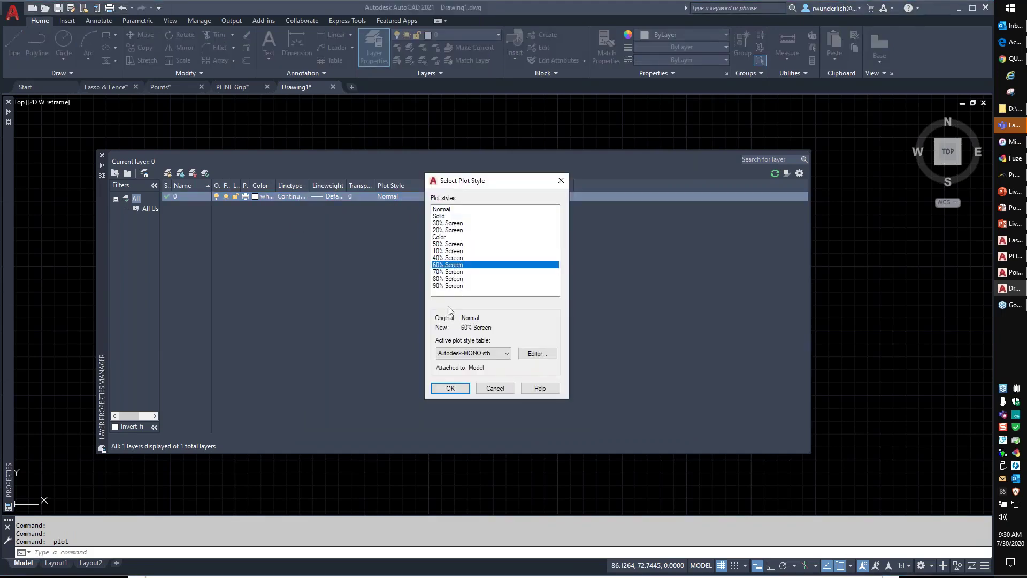
click(450, 388)
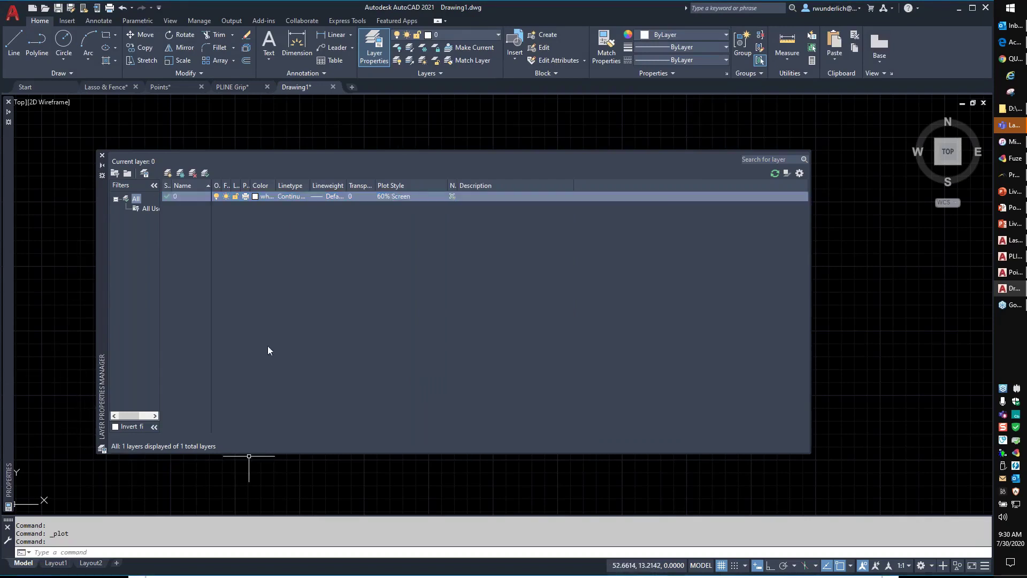
Choose Bluebeam PDF as the plotter for a single sheet, preview the plot and close the preview
click(852, 336)
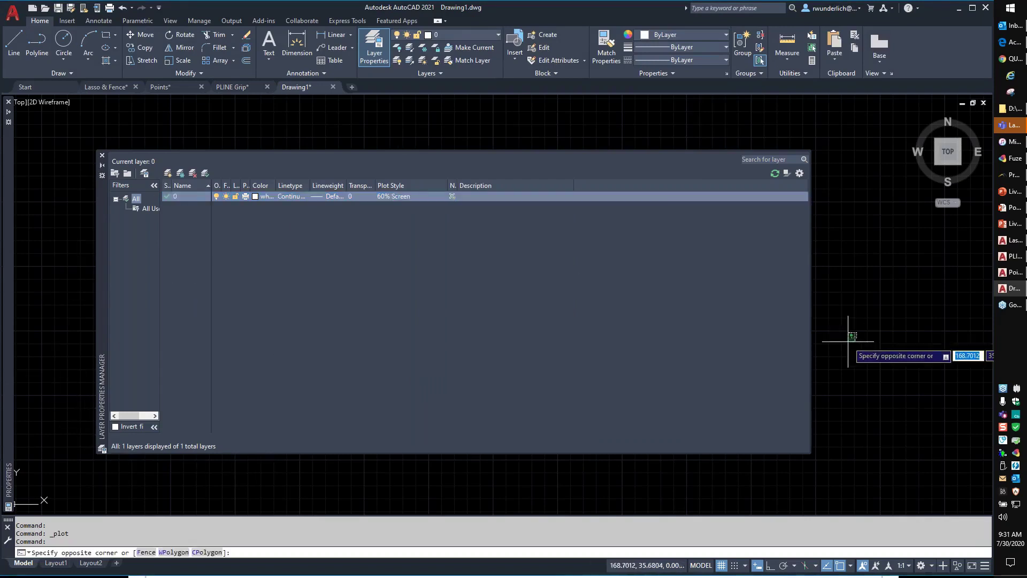
click(853, 340)
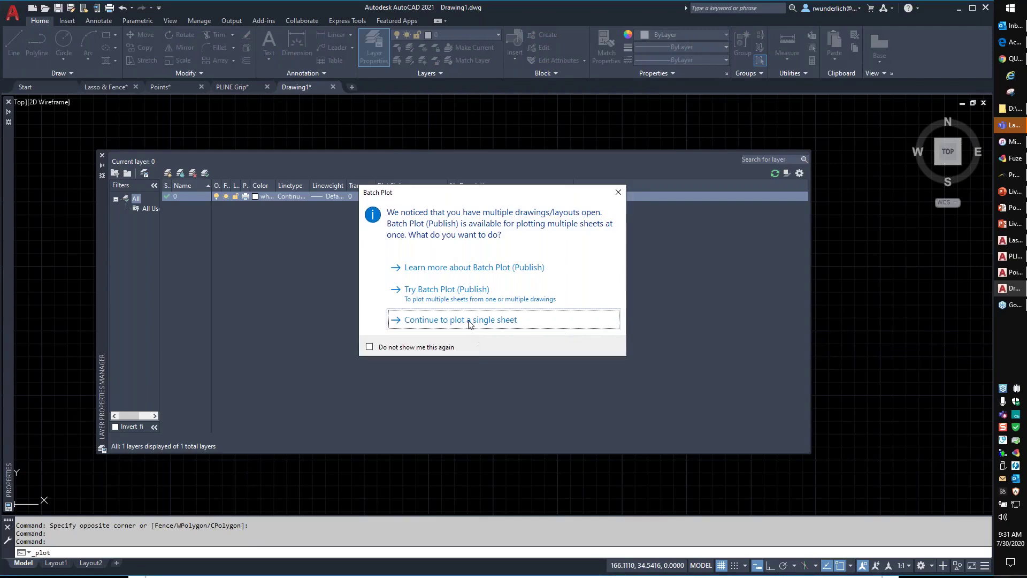
click(469, 321)
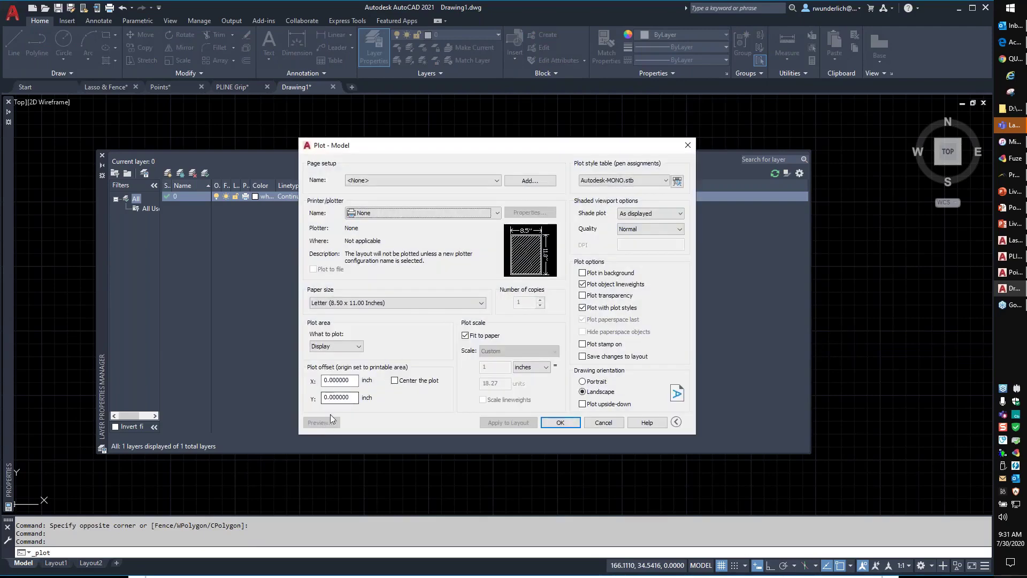
click(417, 213)
click(374, 323)
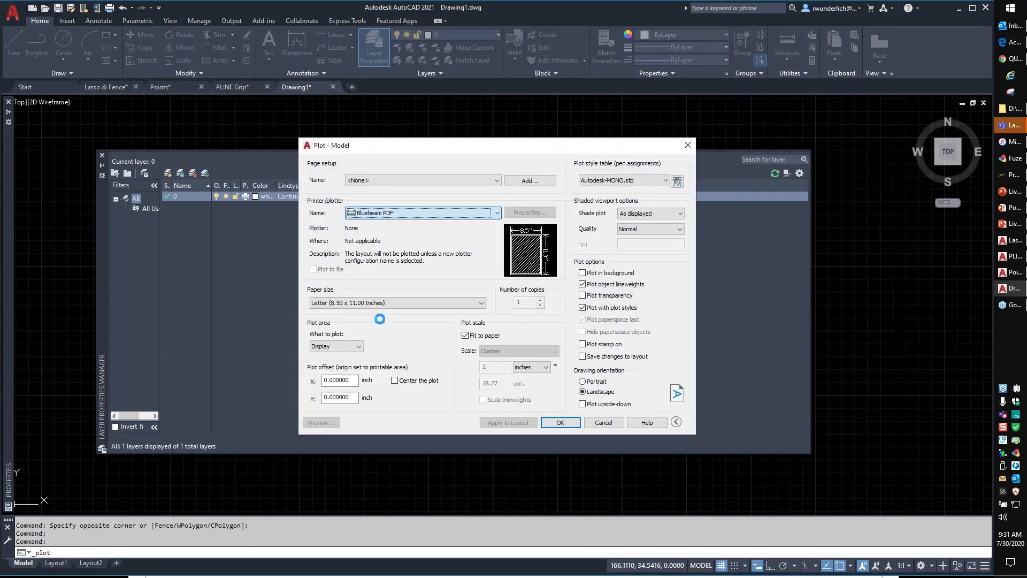
click(320, 423)
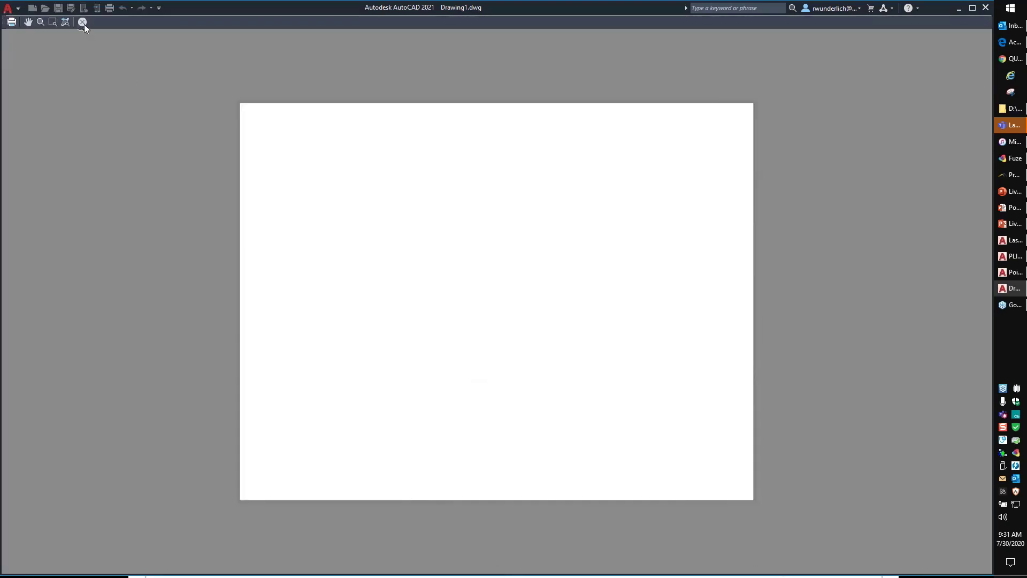
click(82, 22)
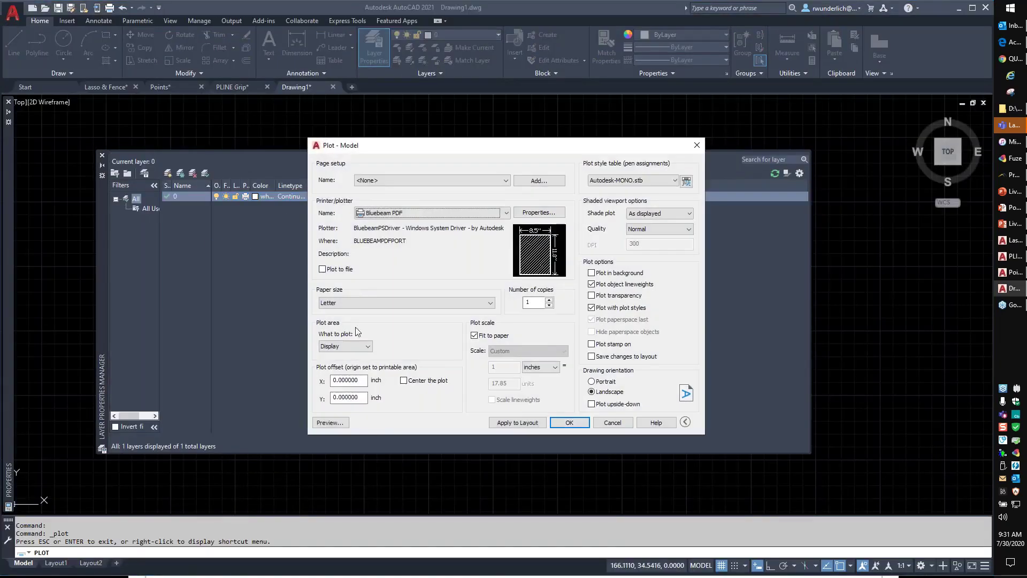
Collapse the Layer Properties Manager palette and abandon the Window plot-area selection to return to the drawing
click(348, 346)
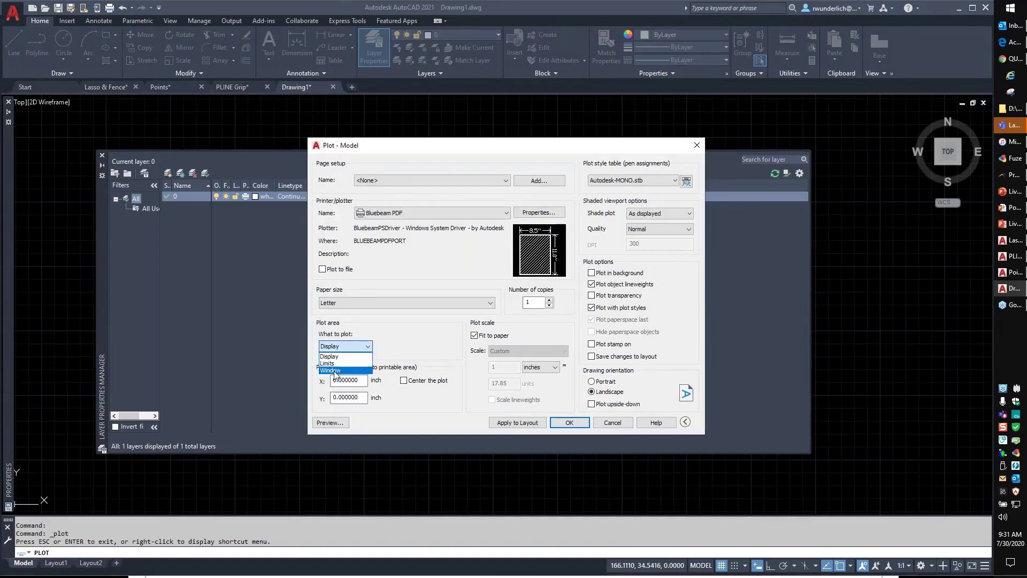
click(350, 370)
click(101, 169)
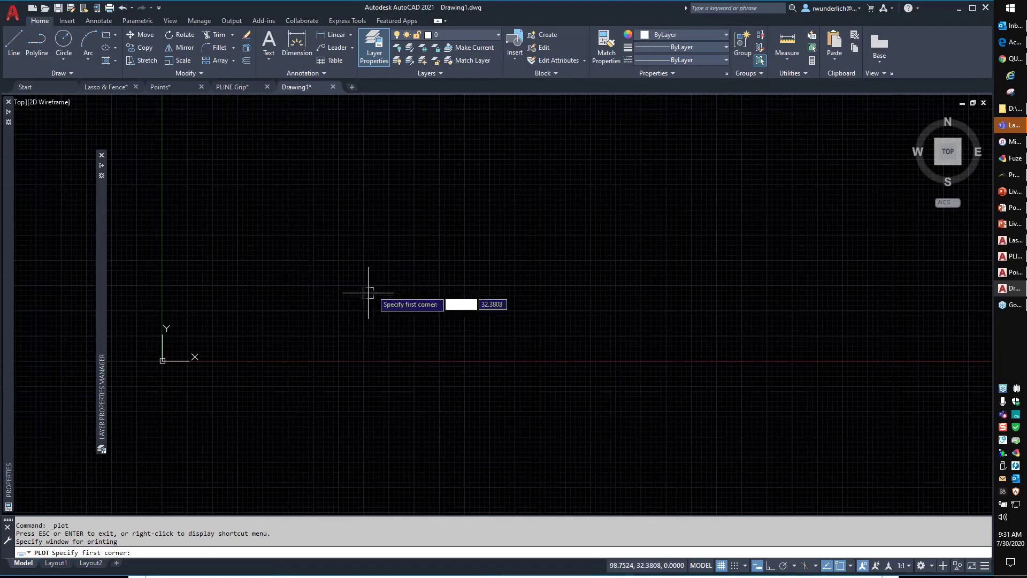
middle_drag(356, 287, 470, 381)
key(Escape)
key(Escape)
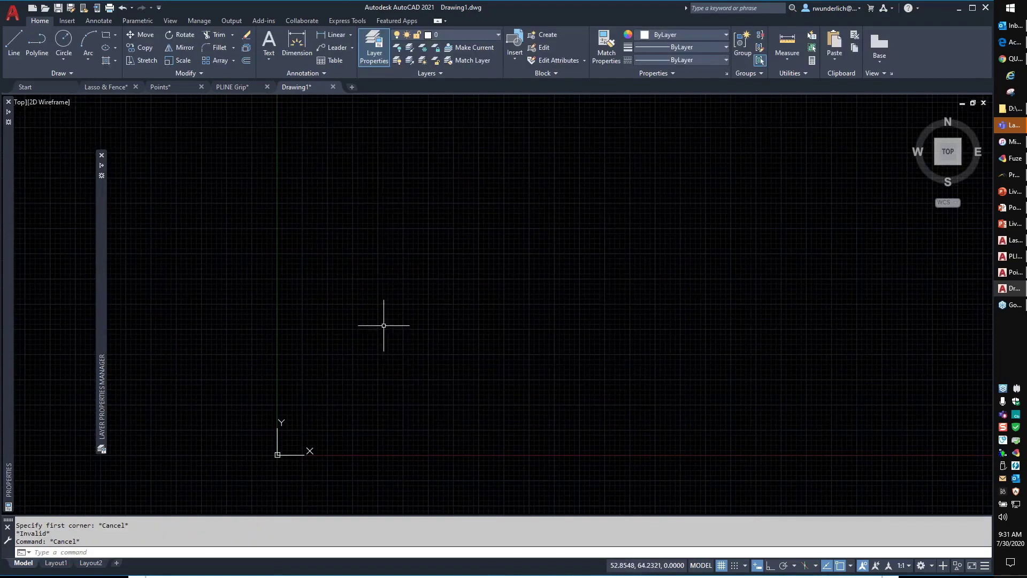
Draw a freehand rectangle above and to the right of the drawing origin
text(rec)
key(Return)
click(329, 333)
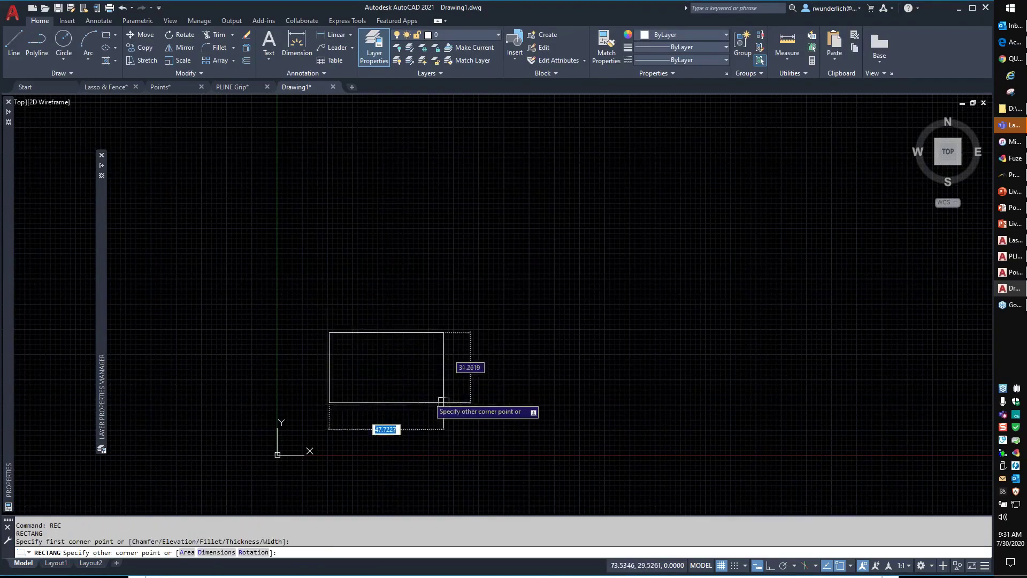
click(454, 401)
key(Escape)
Draw three connected line segments starting inside the rectangle and forming an arrow-like point beyond its right side
text(l)
key(Return)
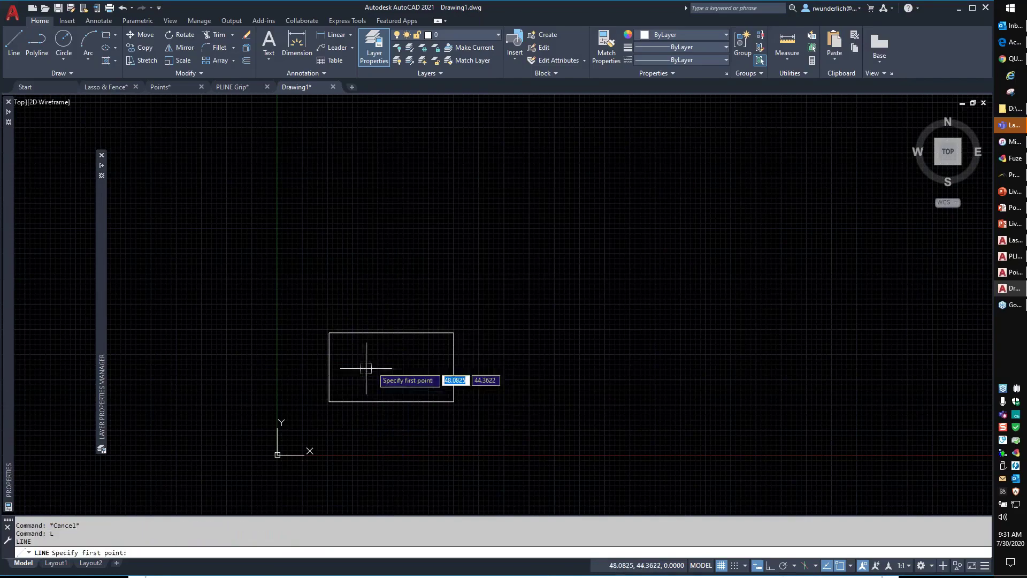
click(359, 370)
click(465, 297)
click(532, 362)
click(469, 423)
key(Escape)
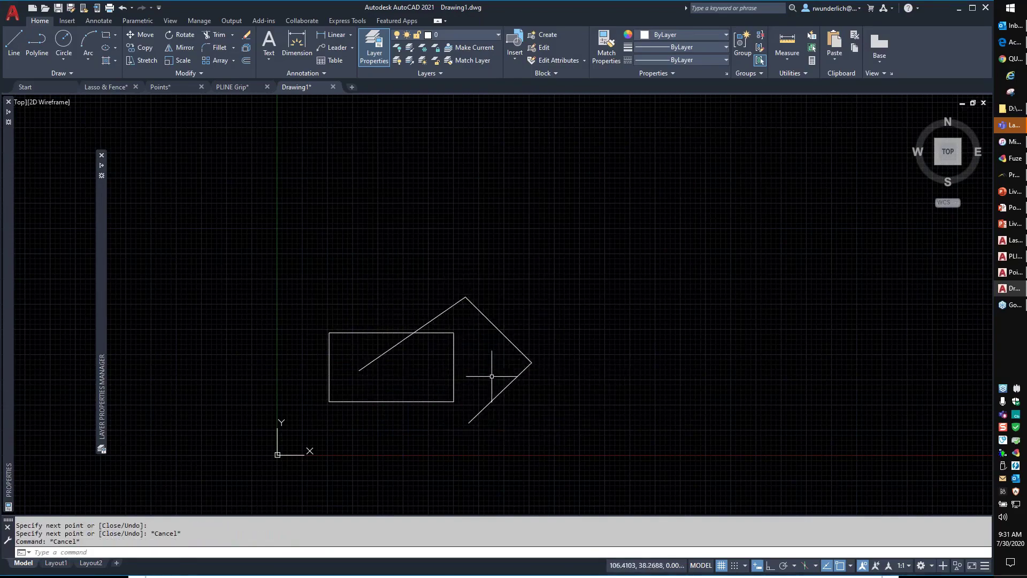
key(Escape)
Preview the single-sheet plot of the rectangle and lines on the Bluebeam PDF plotter, then close the preview
key(ctrl+p)
click(457, 326)
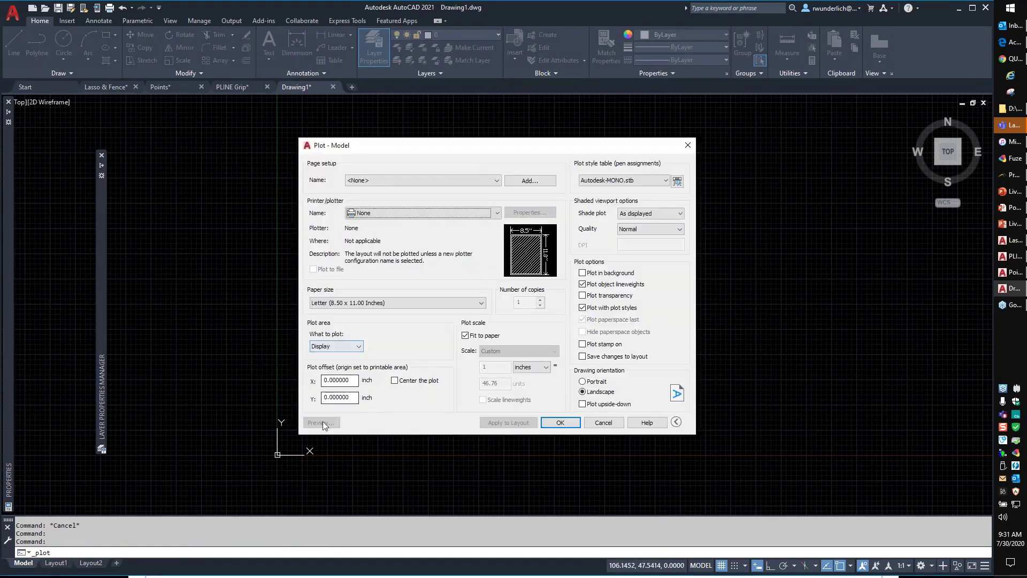
click(387, 213)
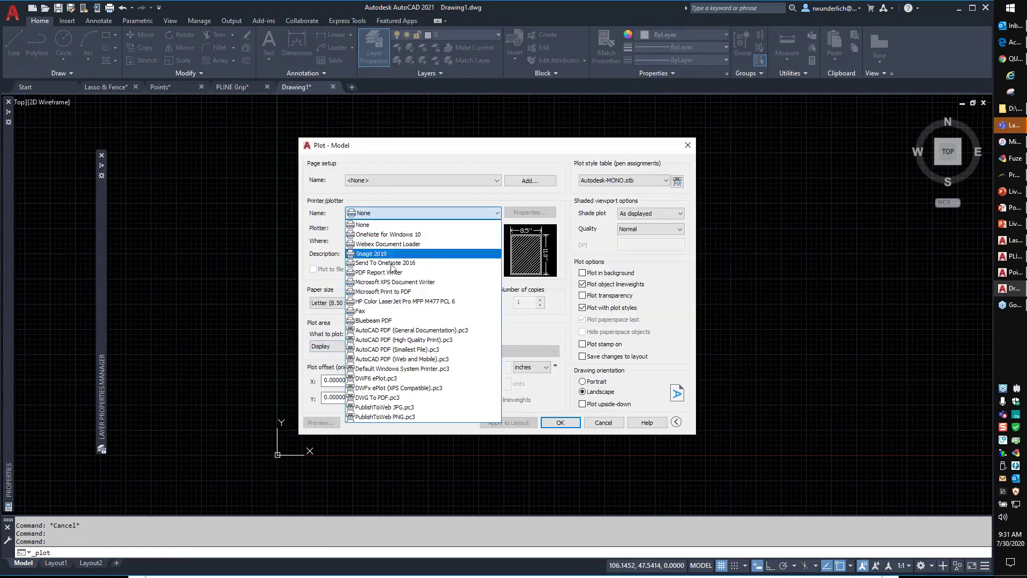
click(383, 320)
click(324, 423)
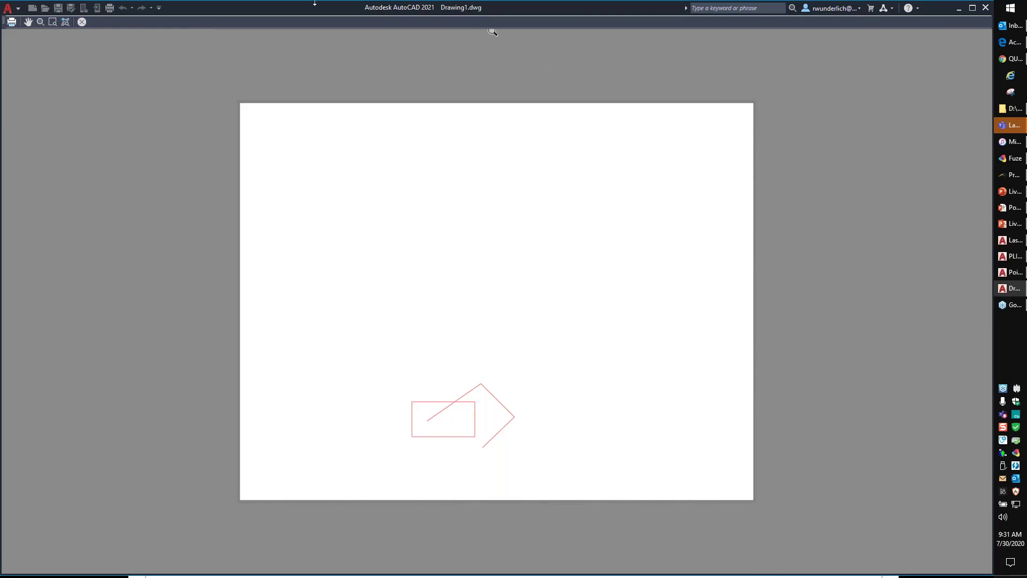
click(82, 21)
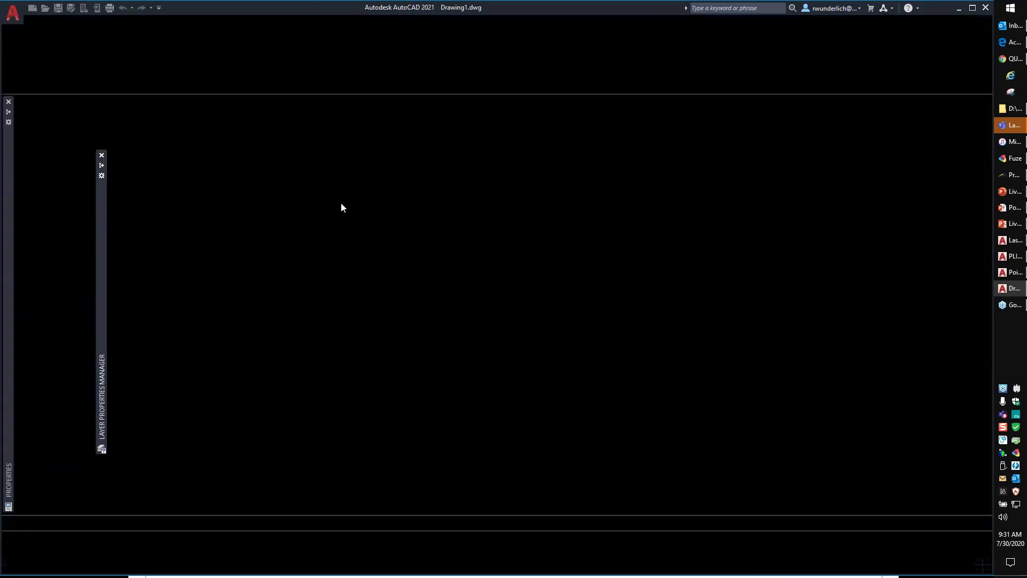
Return from the plot preview to the drawing and display the Express Tools commands
key(Escape)
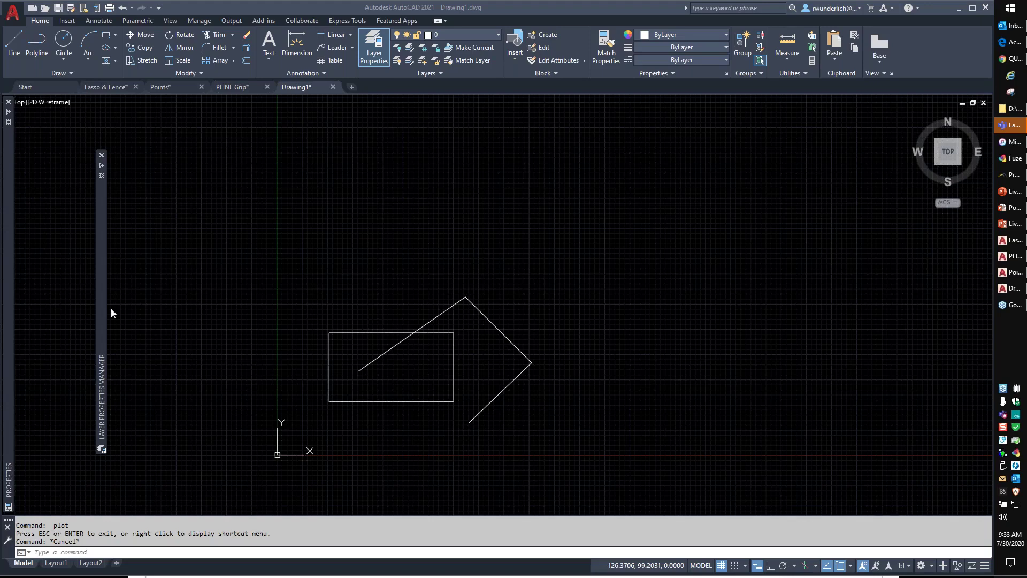
click(348, 20)
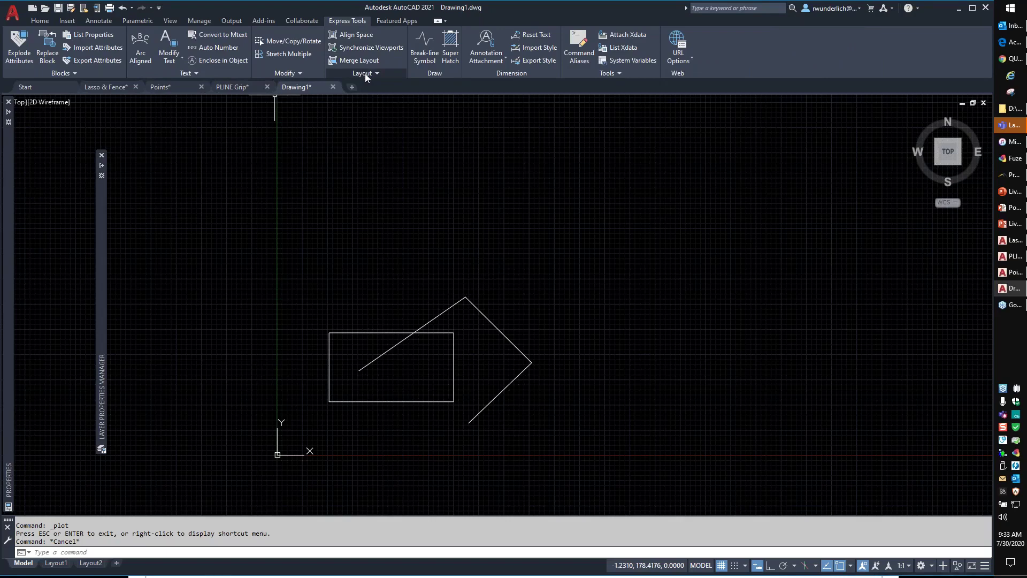
click(306, 75)
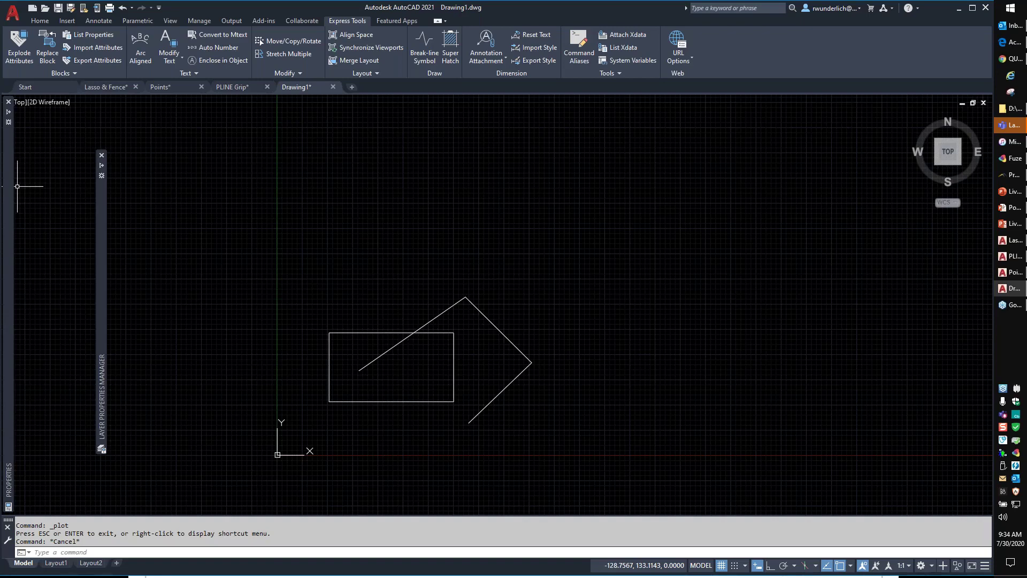
click(382, 236)
key(Escape)
key(Escape)
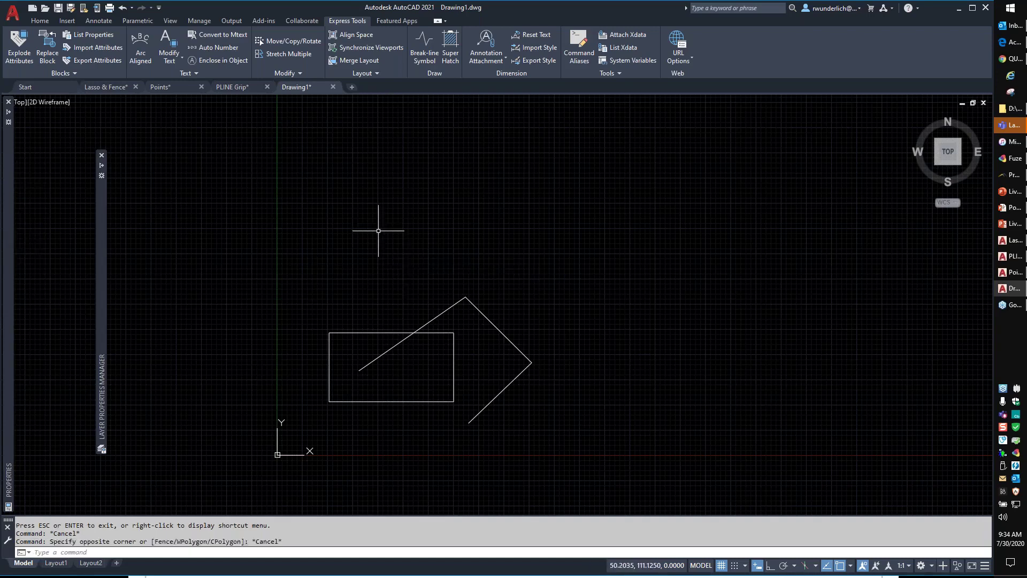
Run the CLASSICINSERT command to view the classic Insert dialog, then dismiss it
text(classi)
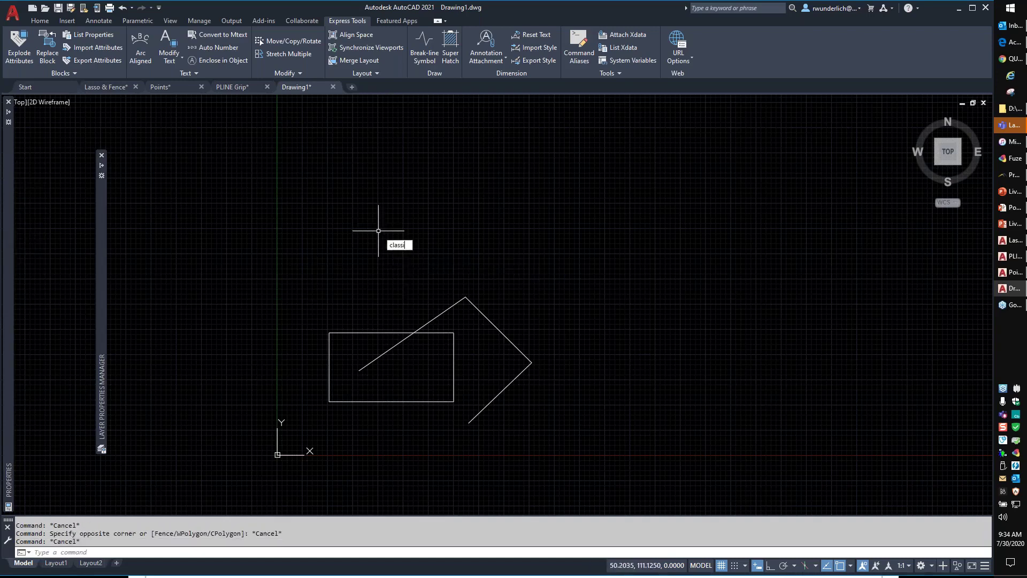
text(cinsert)
key(Return)
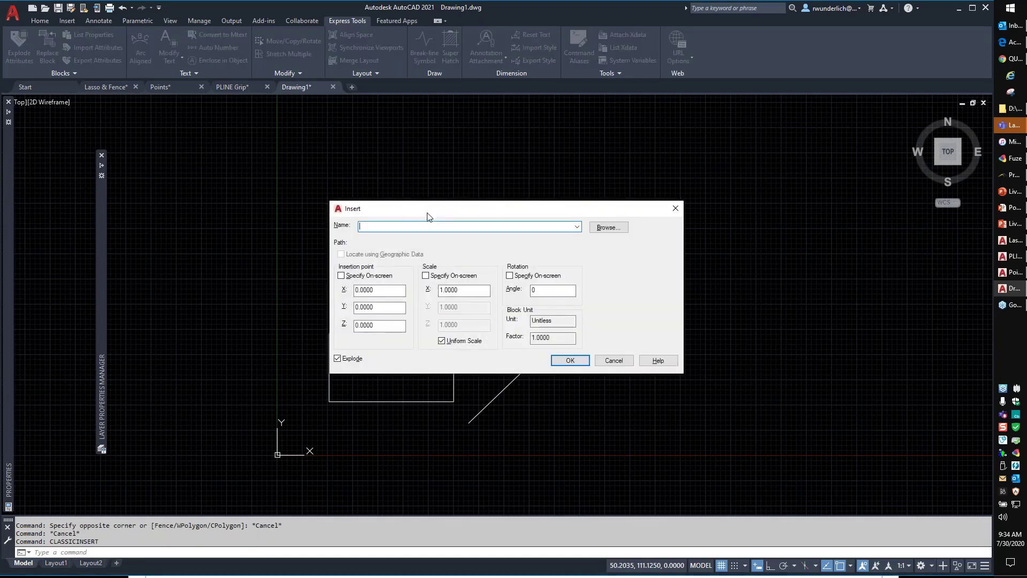
key(Escape)
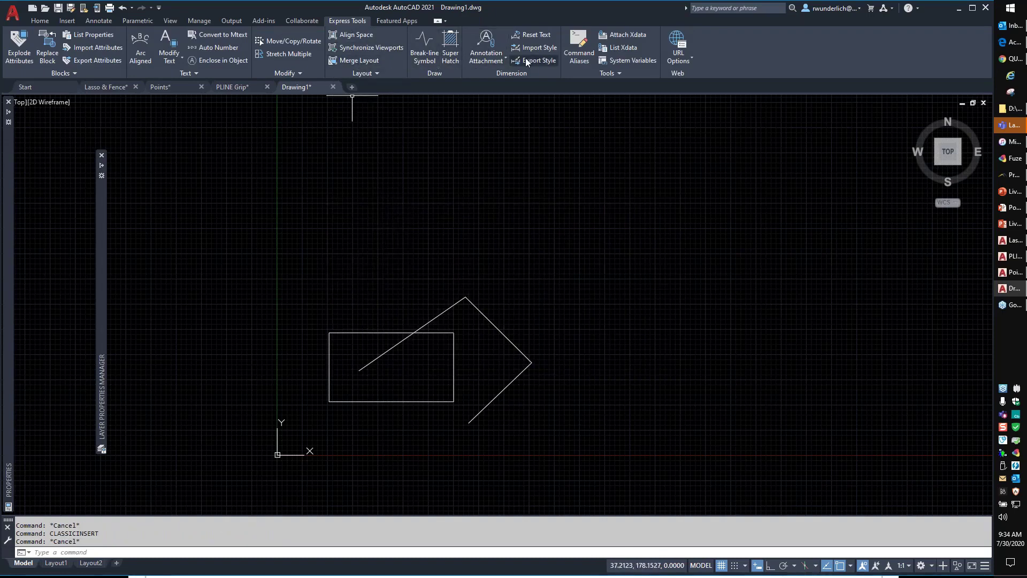
Edit the command alias I in the Alias Editor so that it runs CLASSICINSERT, confirming the redefinition
click(581, 47)
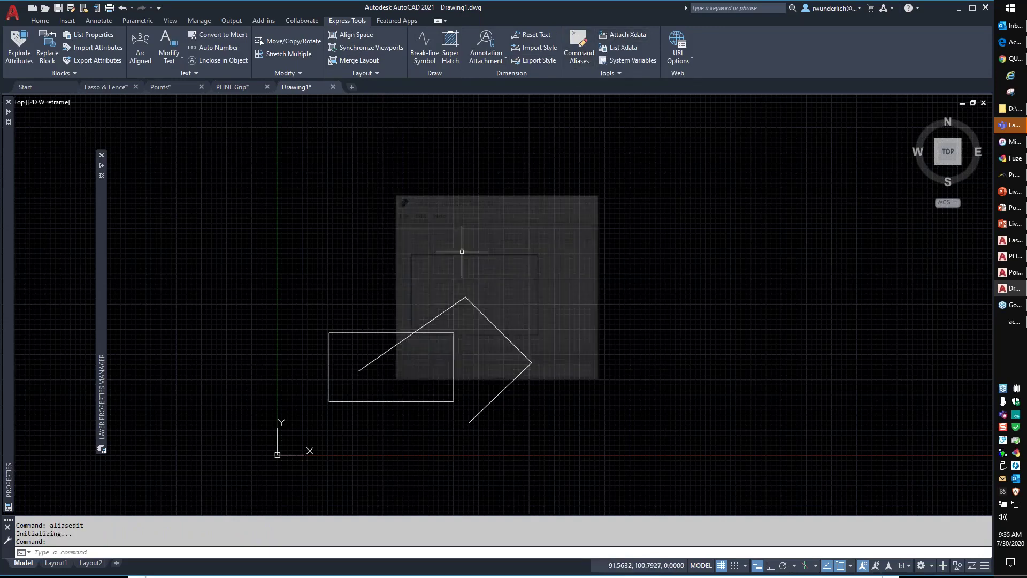
key(i)
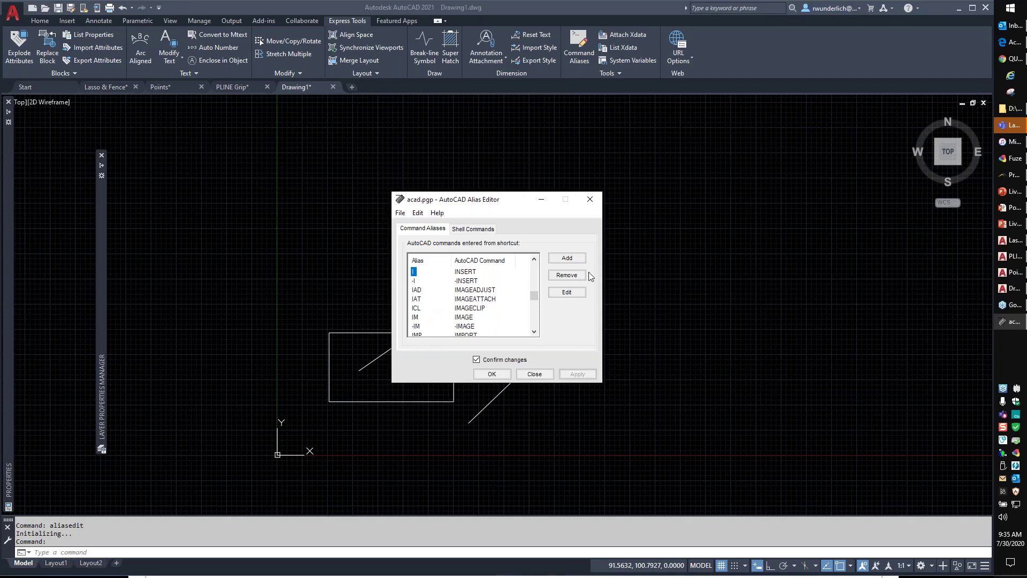
click(566, 294)
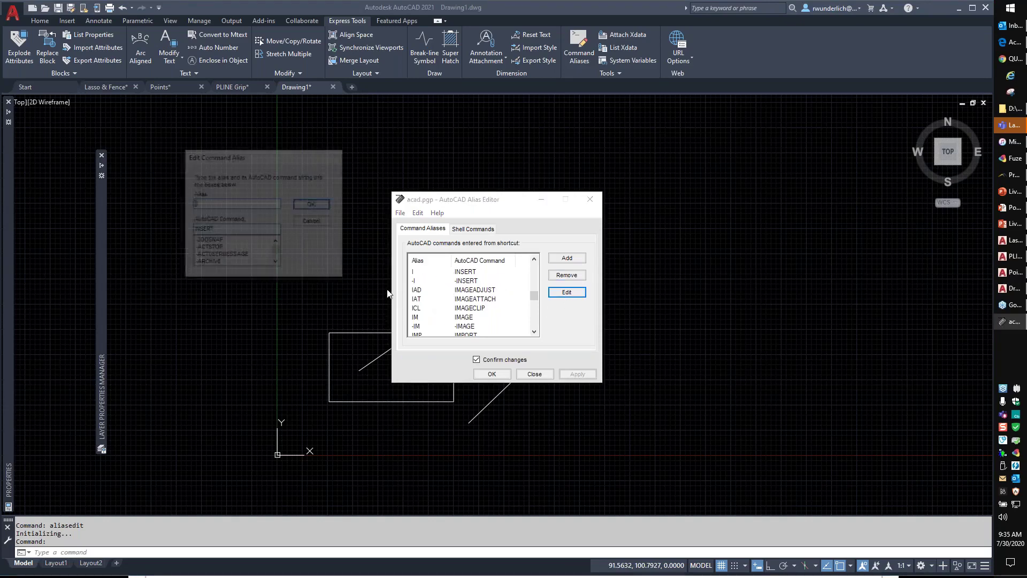
key(Tab)
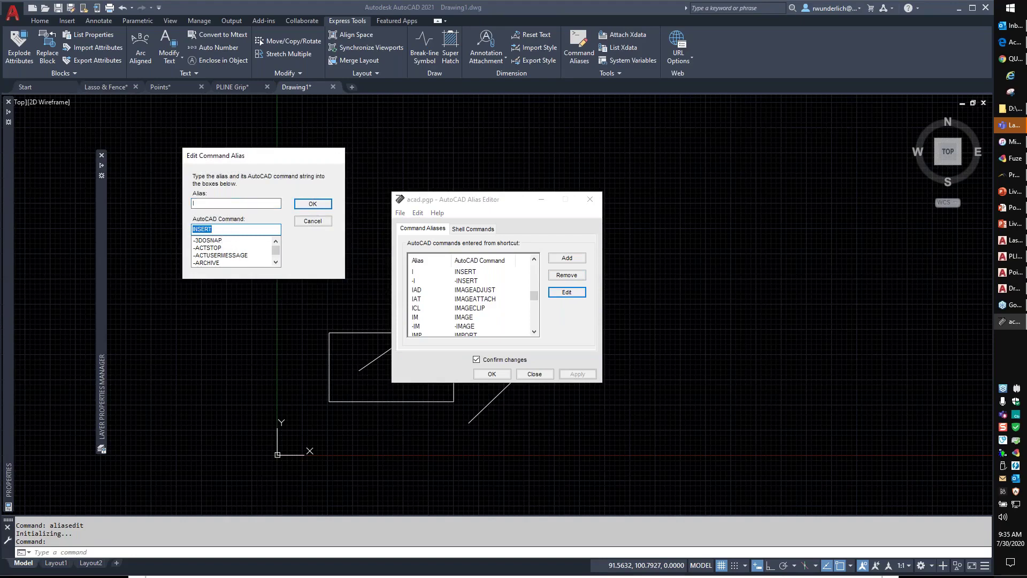
text(classicinser)
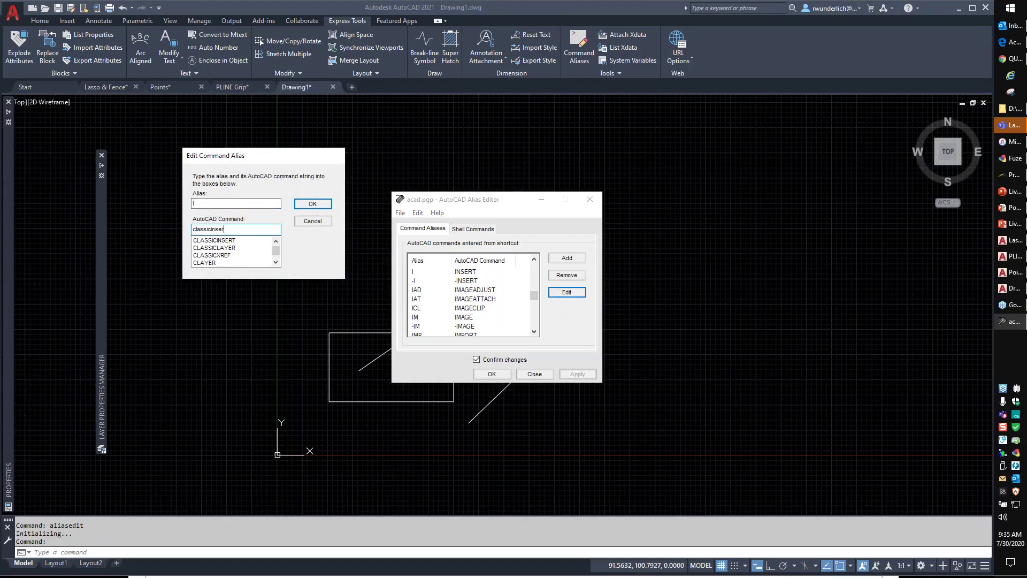
text(t)
click(234, 240)
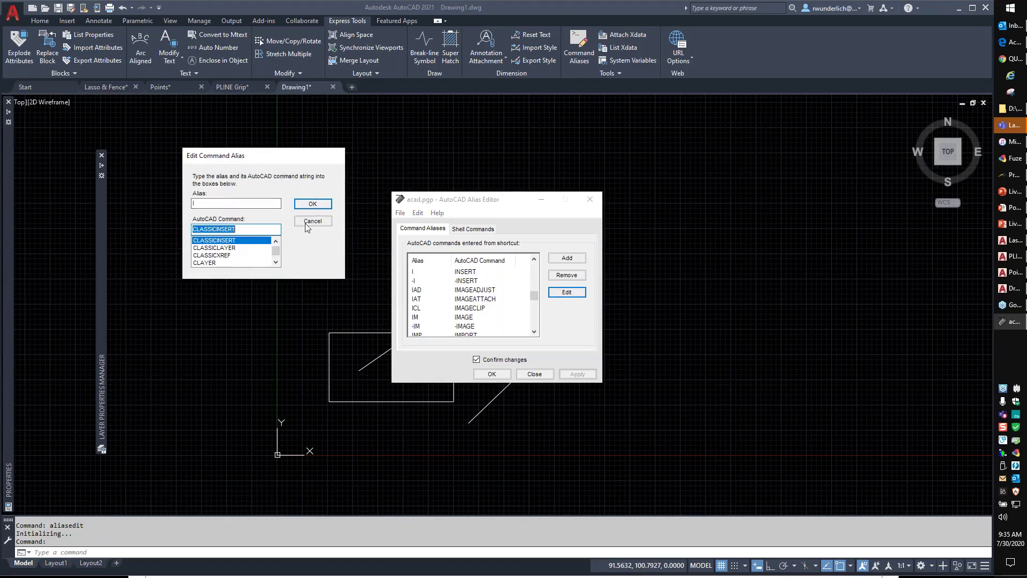
click(313, 205)
click(491, 330)
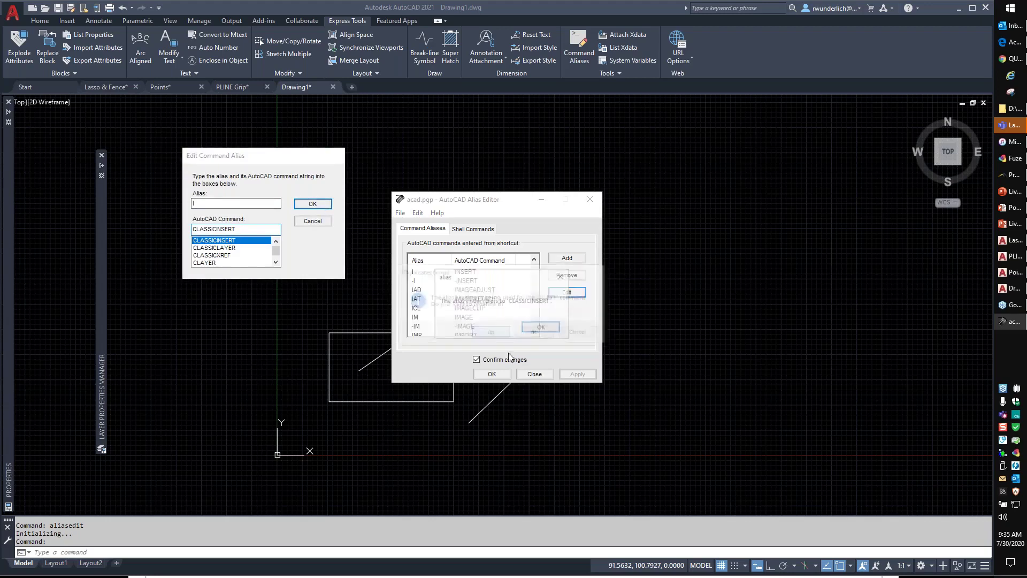
click(540, 327)
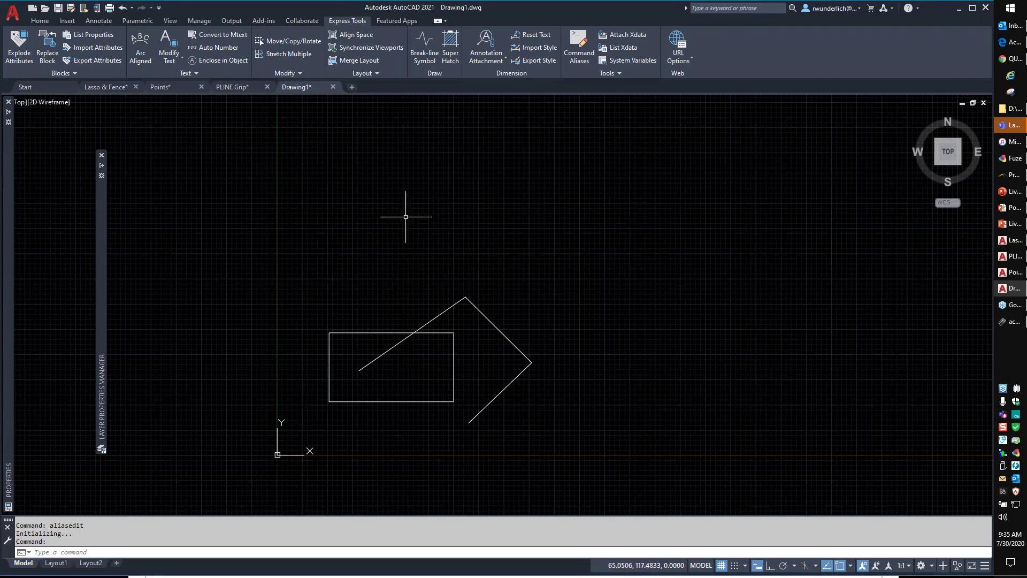
Try the I alias in the drawing, then save the alias changes by overwriting acad.pgp and close the Alias Editor
text(I)
key(Return)
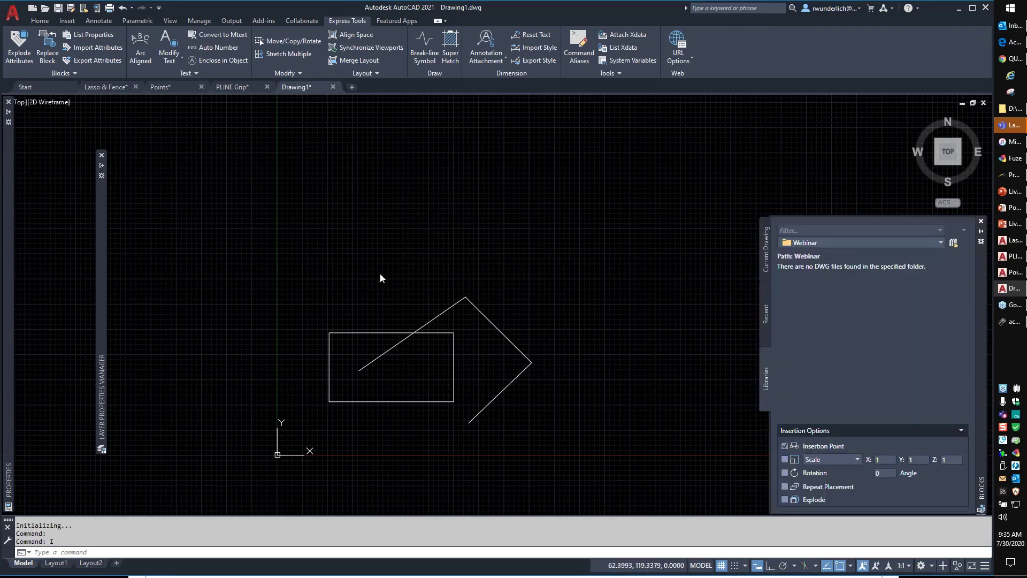
click(1010, 321)
click(491, 374)
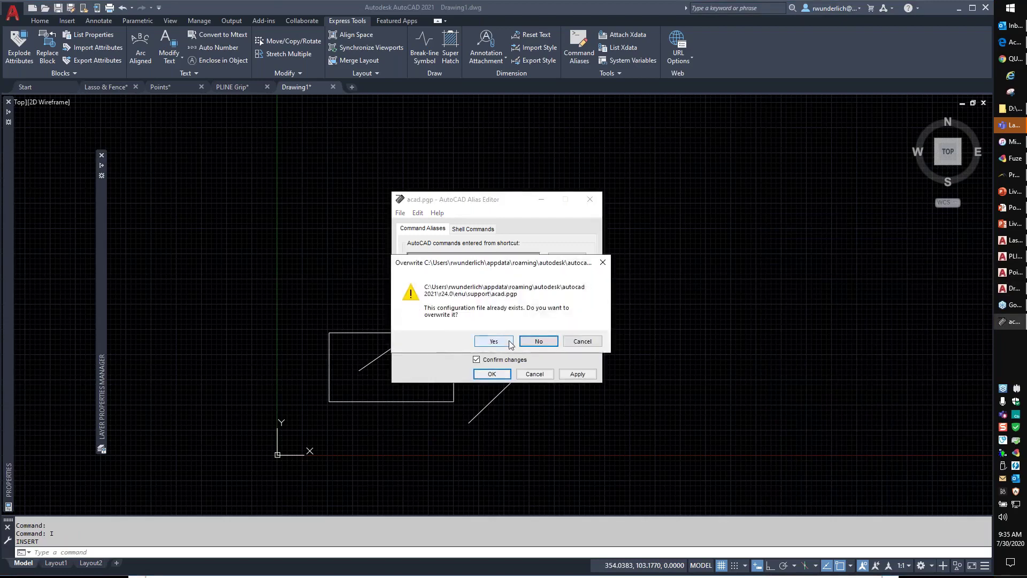
click(501, 342)
click(567, 333)
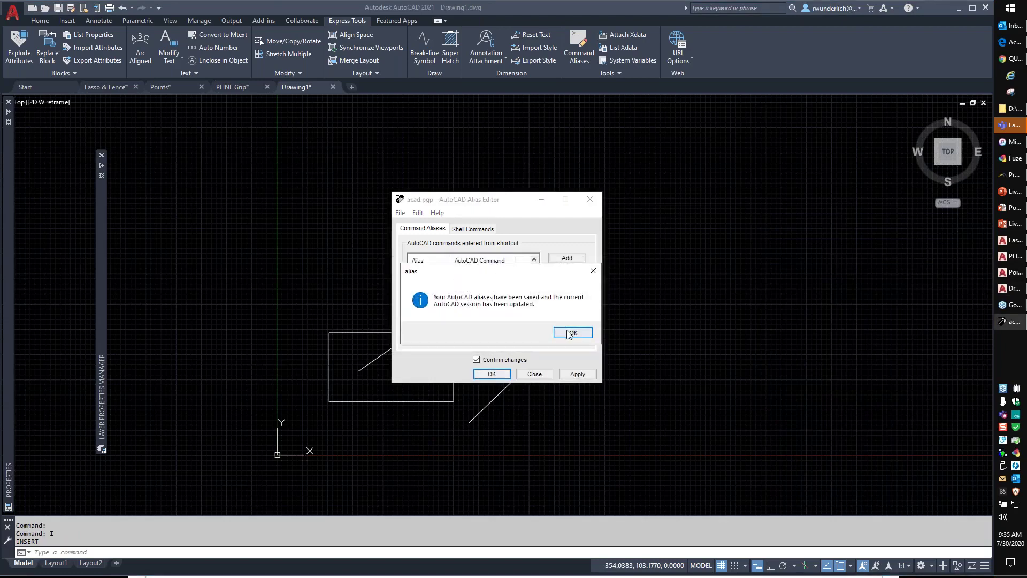
click(492, 374)
Test the redefined I alias by running it, then cancel the classic Insert dialog
text(I)
key(Return)
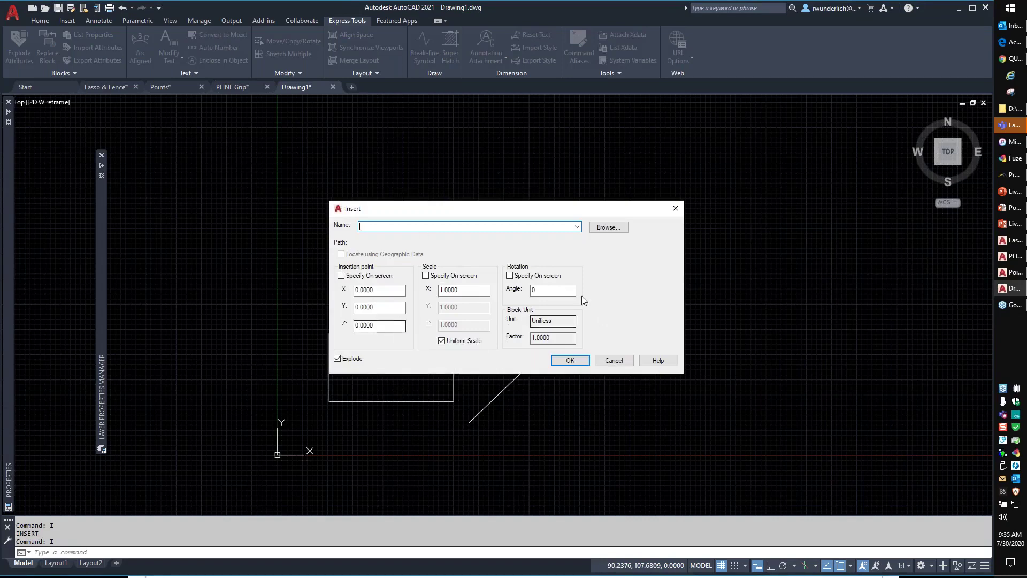
click(613, 360)
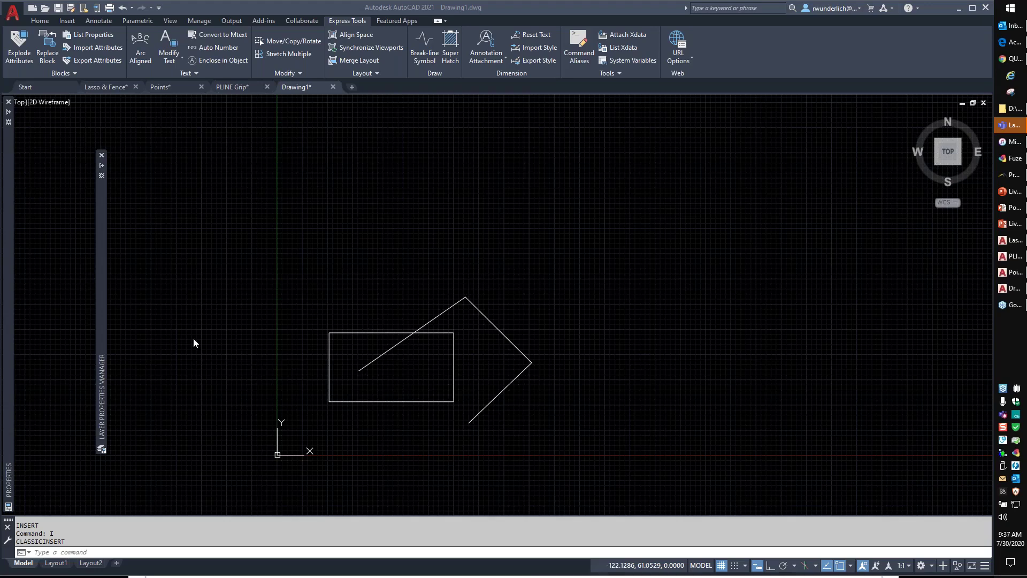
Review the list of running object snap modes and toggle object snap off and on again
click(851, 568)
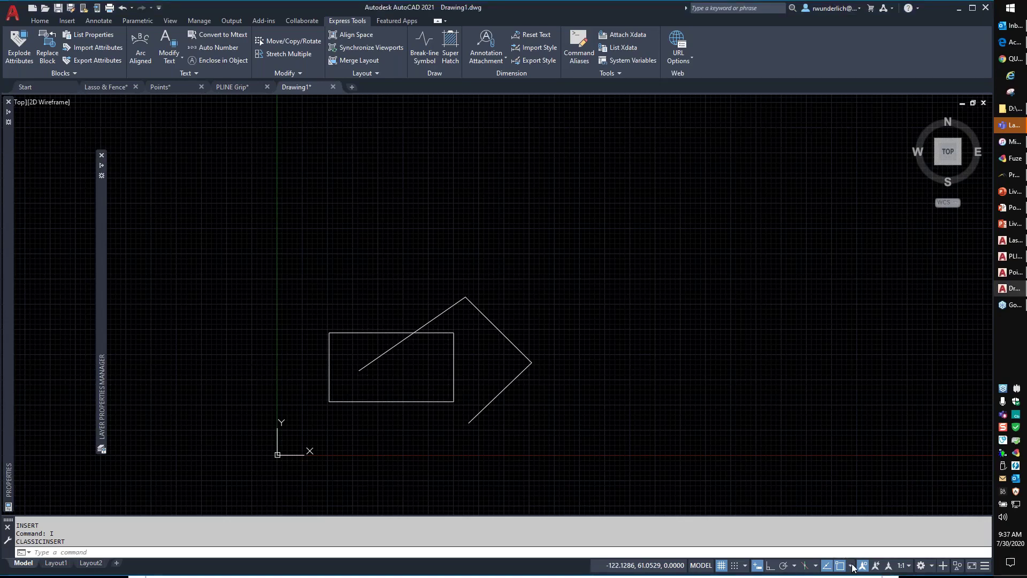
click(852, 567)
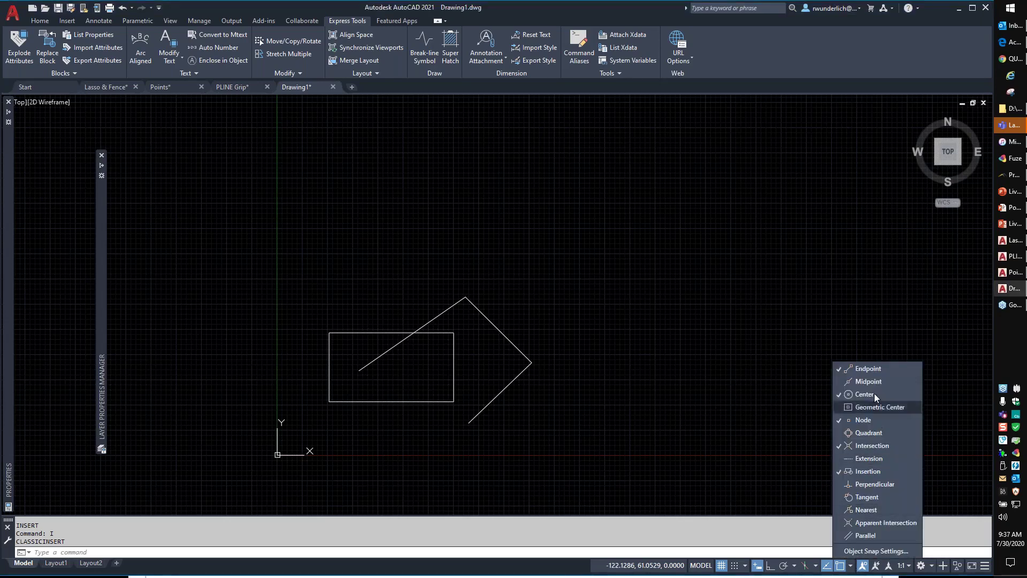
click(841, 566)
click(840, 566)
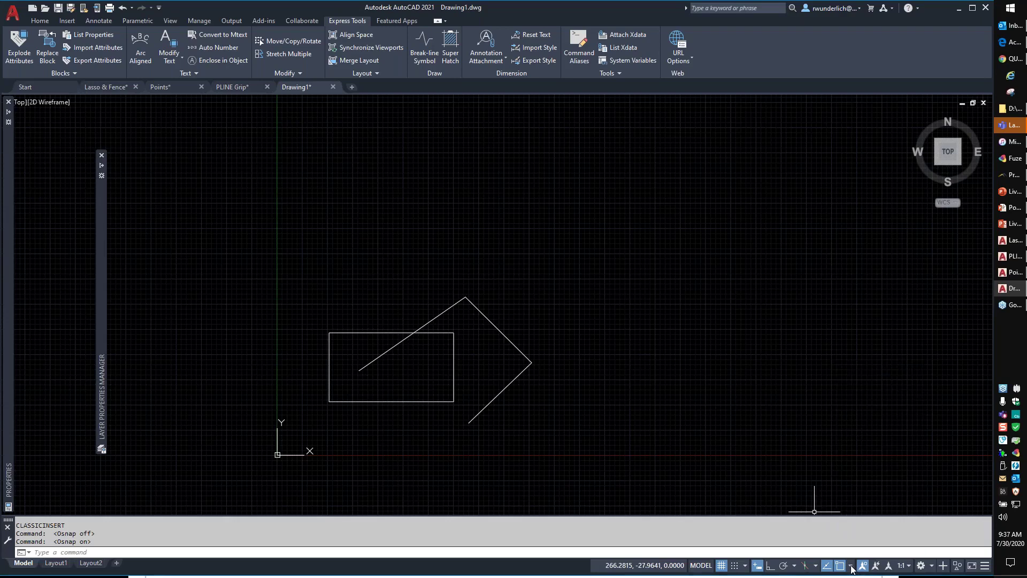
Try turning on 3D Object Snap in the Drafting Settings, then discard the change
click(852, 567)
click(519, 190)
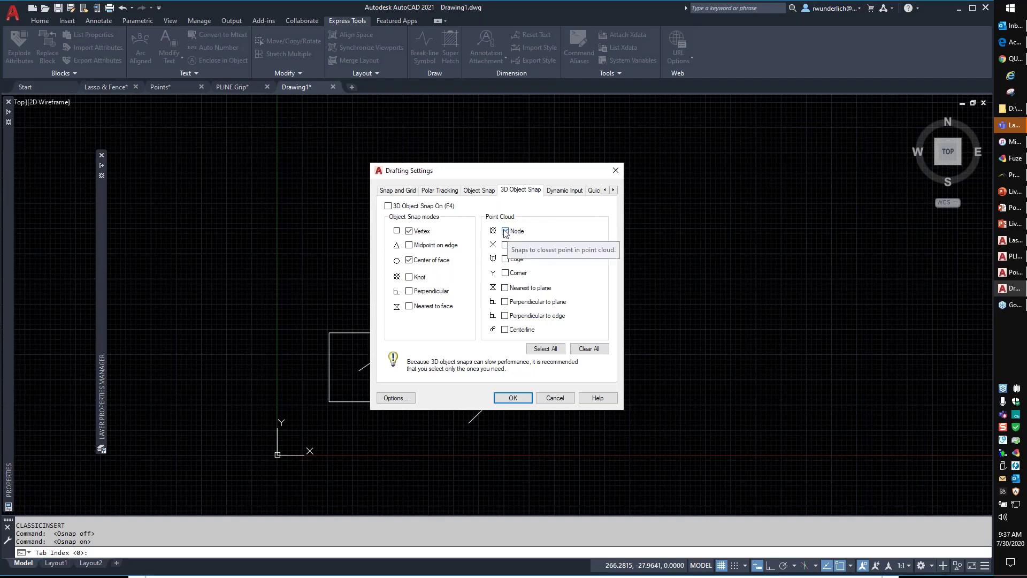
click(389, 206)
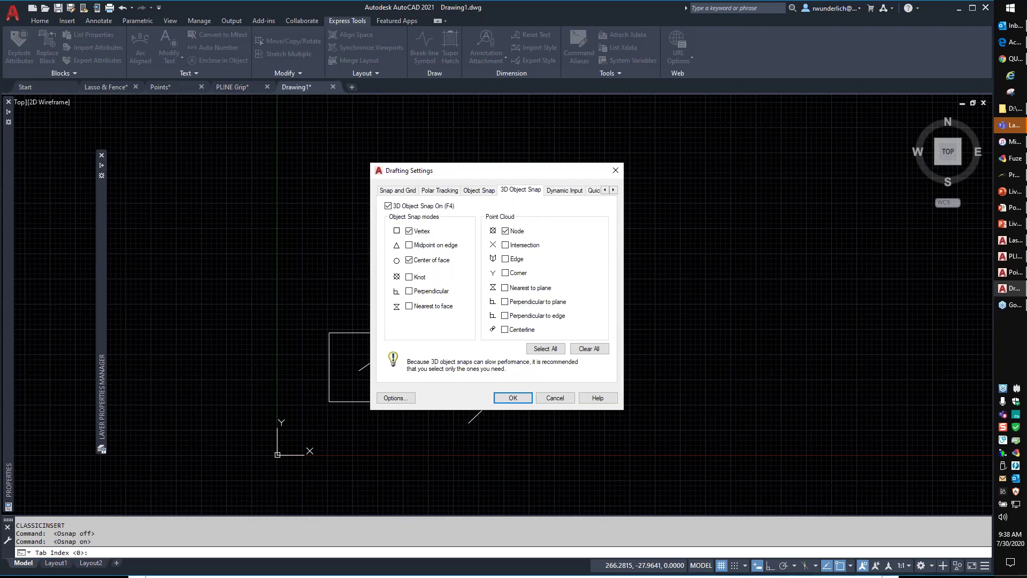
click(454, 129)
click(555, 397)
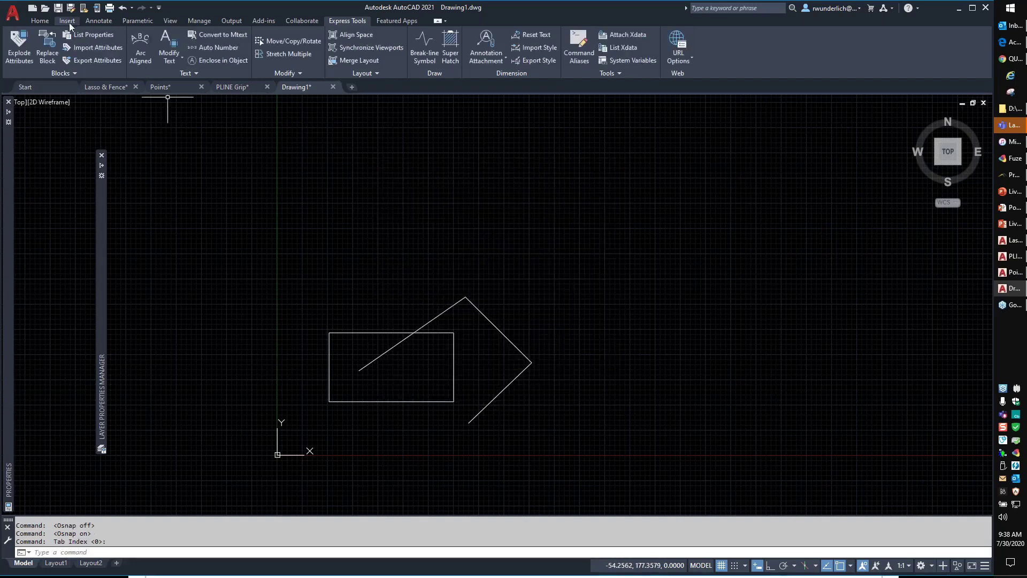
Show the Home commands and look at the layer drop-down list, then close it without choosing a layer
click(46, 21)
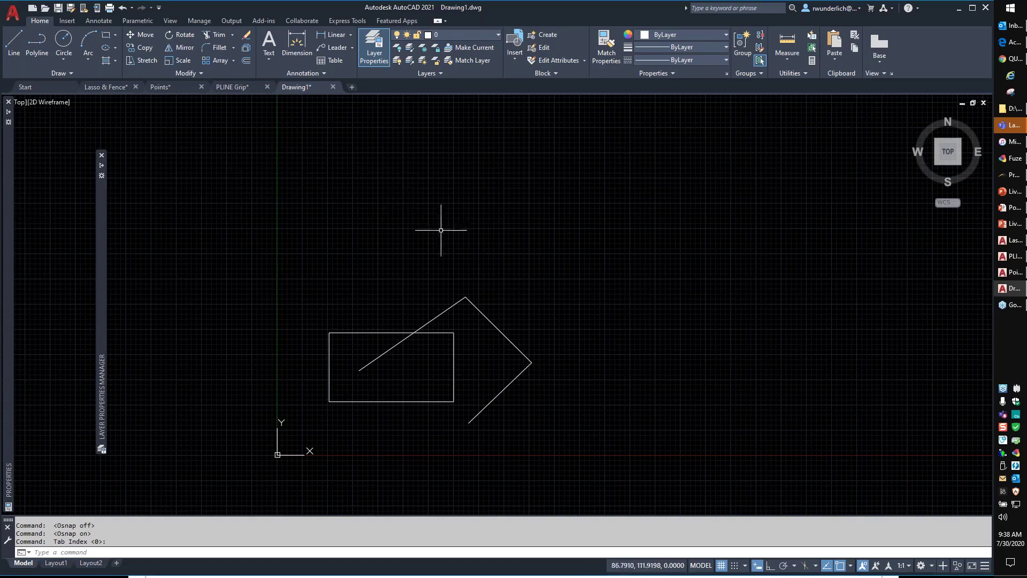
key(Escape)
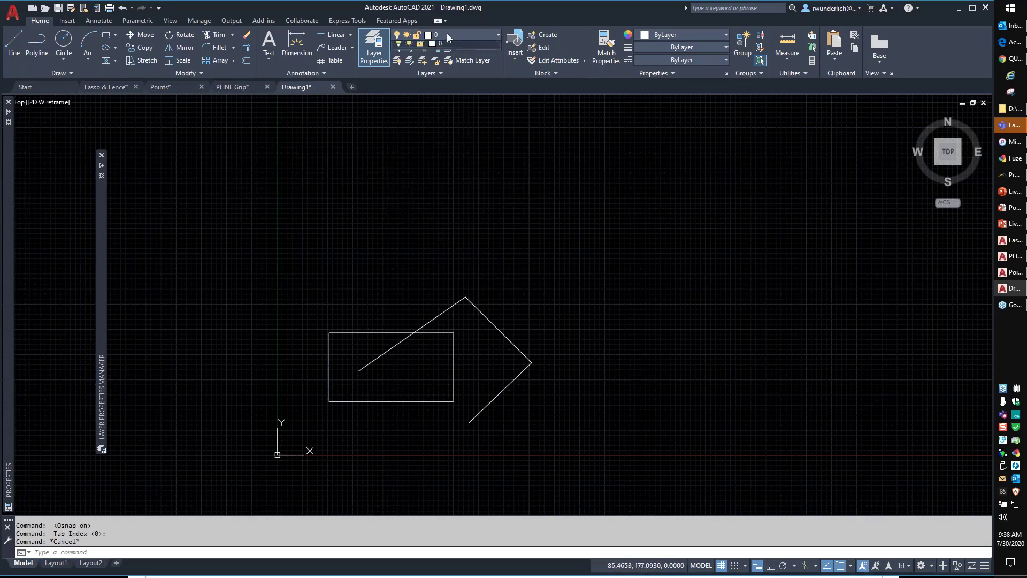
click(438, 35)
key(Escape)
key(Escape)
key(Escape)
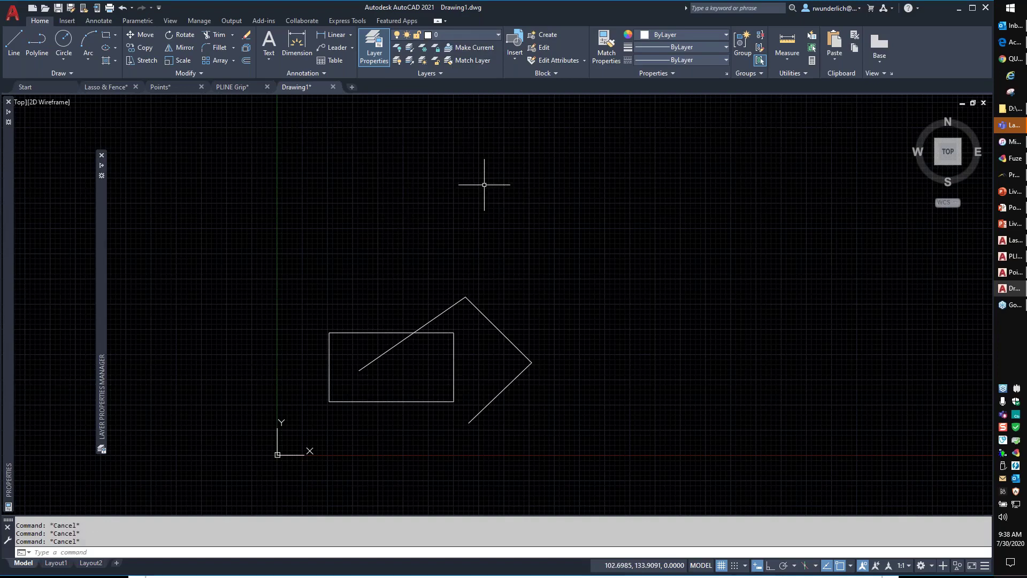
Open the Customize User Interface editor with CUI and select the Layer Combo Control in the Home - Layers ribbon panel
text(cui)
key(Return)
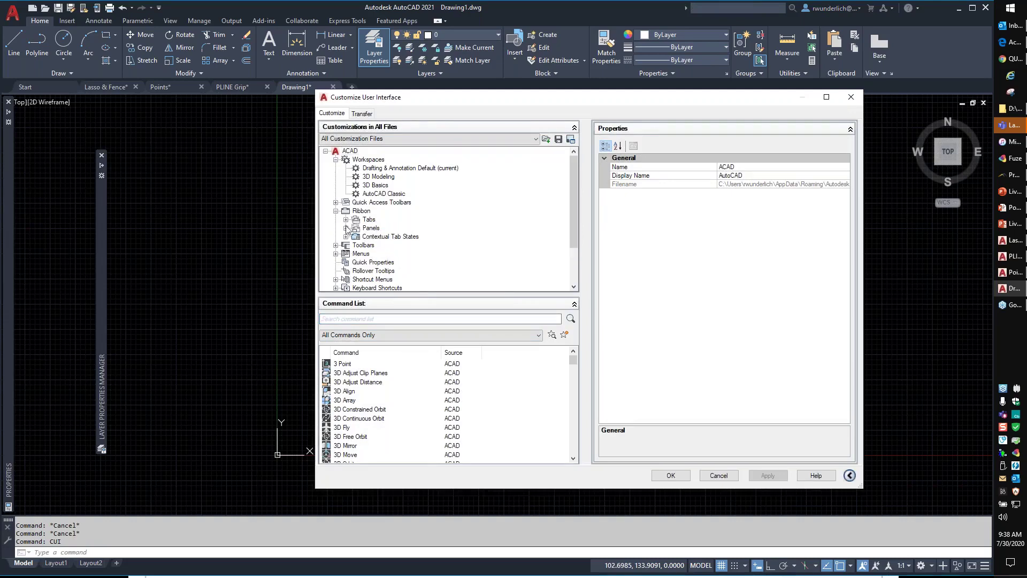
click(347, 228)
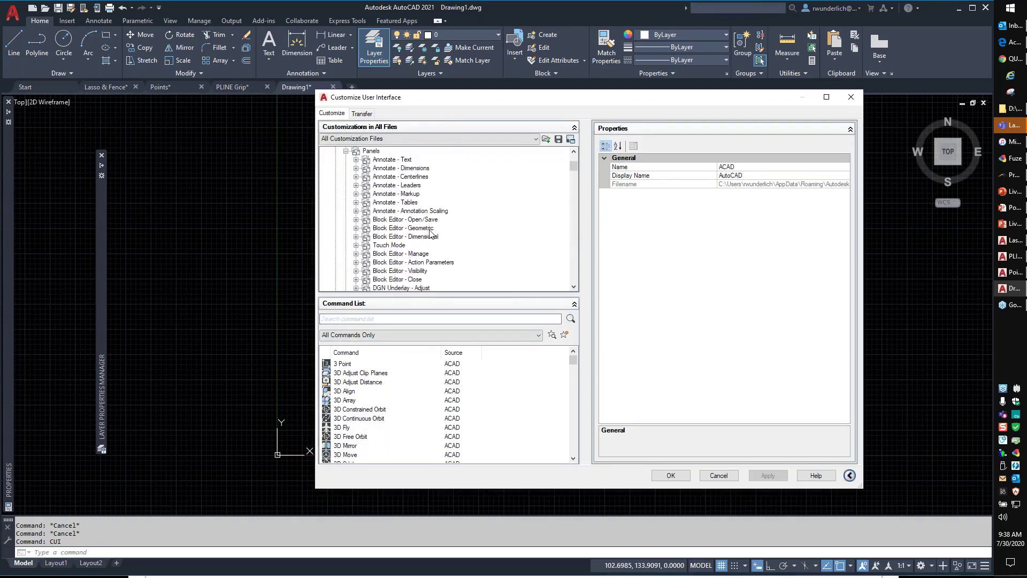
scroll(404, 214, down, 1)
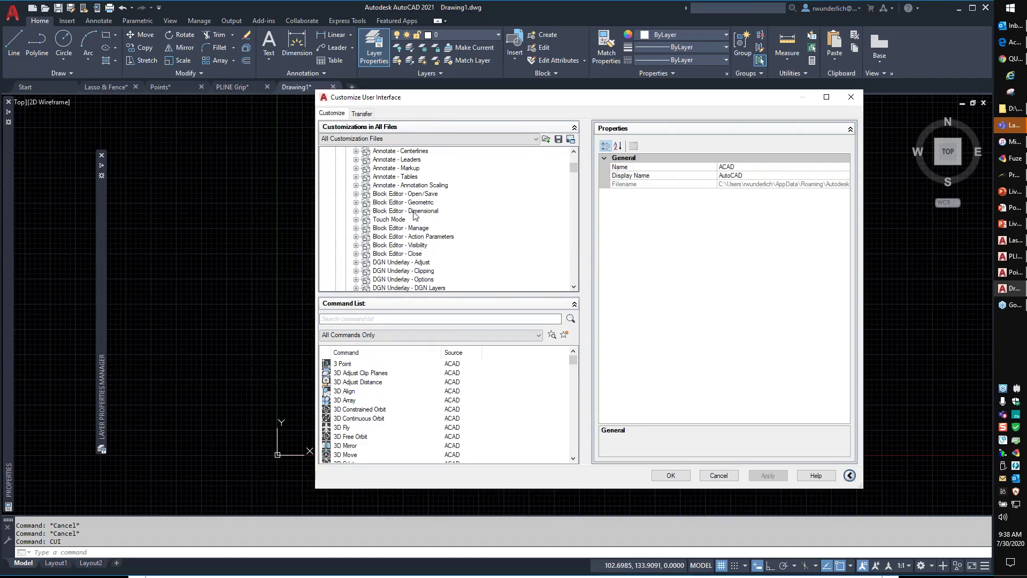
scroll(414, 216, down, 4)
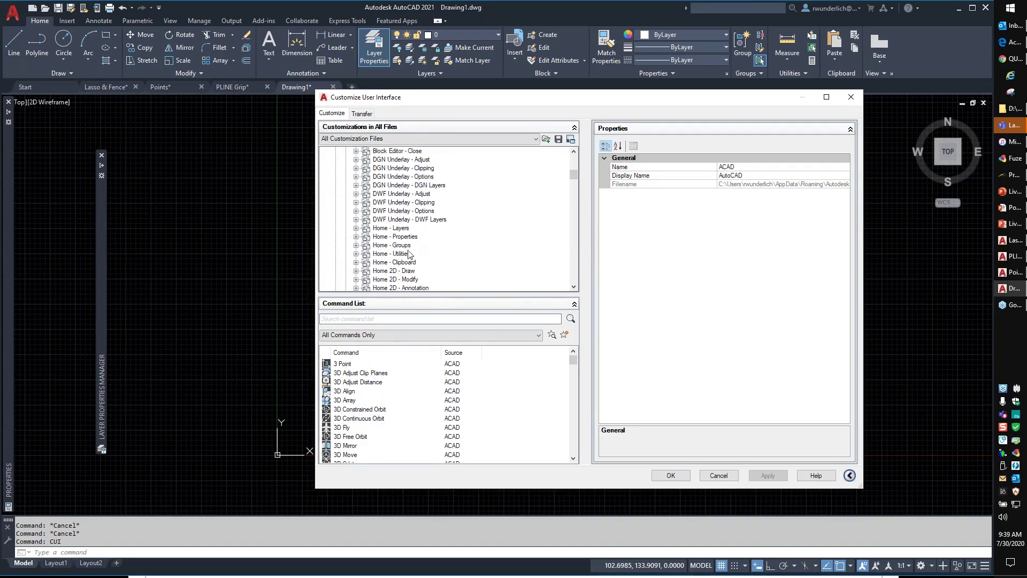
click(399, 229)
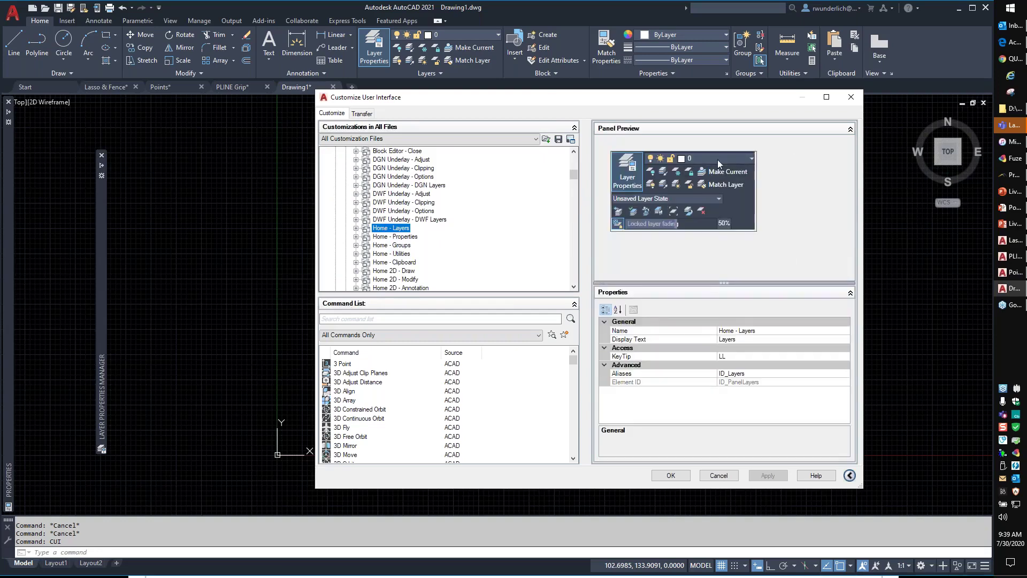
click(711, 159)
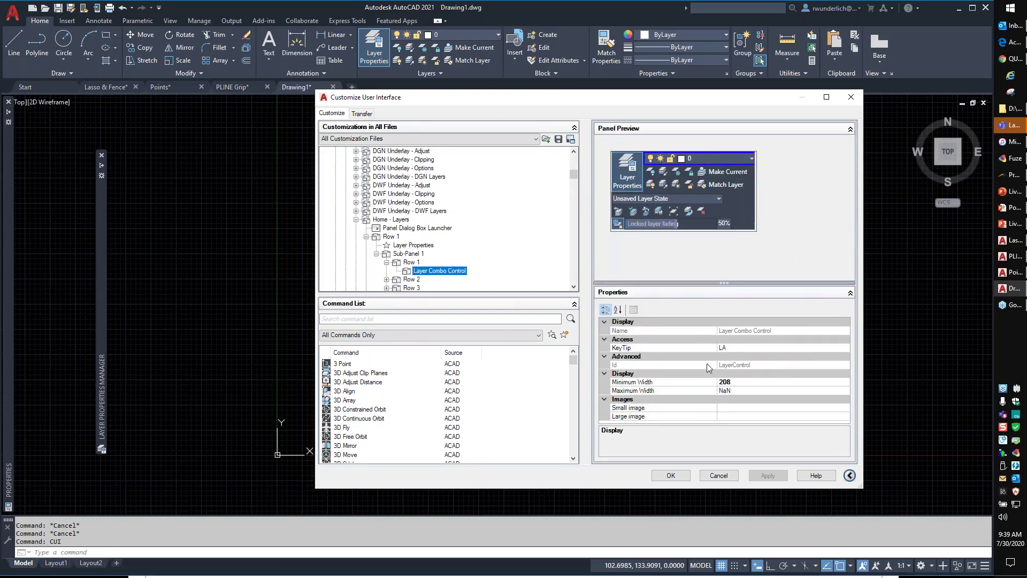
Set the Layer Combo Control's minimum width to 500, accept the customization, and check the ribbon's layer list
click(736, 391)
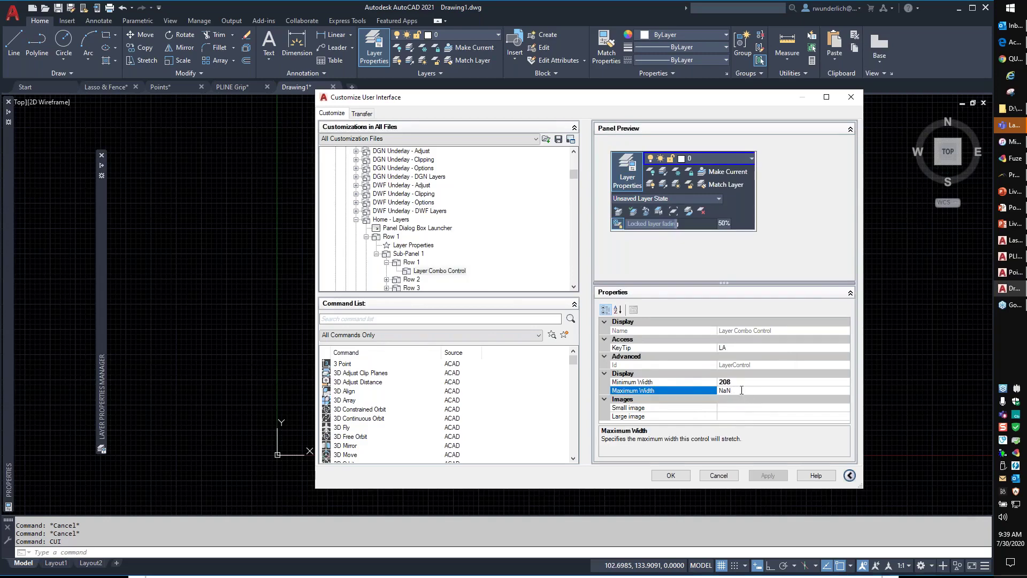
drag(733, 391, 717, 390)
click(713, 381)
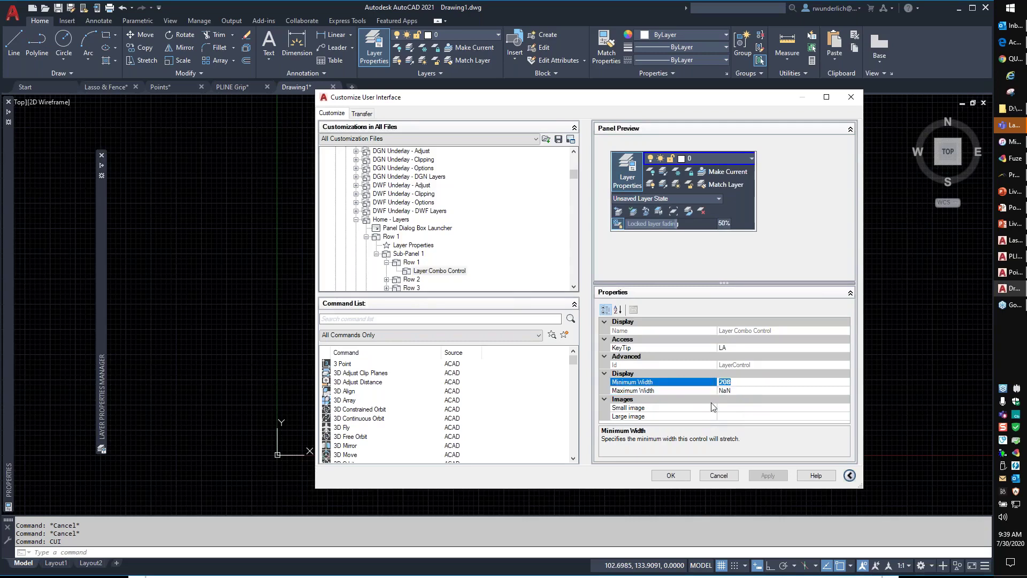
text(500)
click(746, 392)
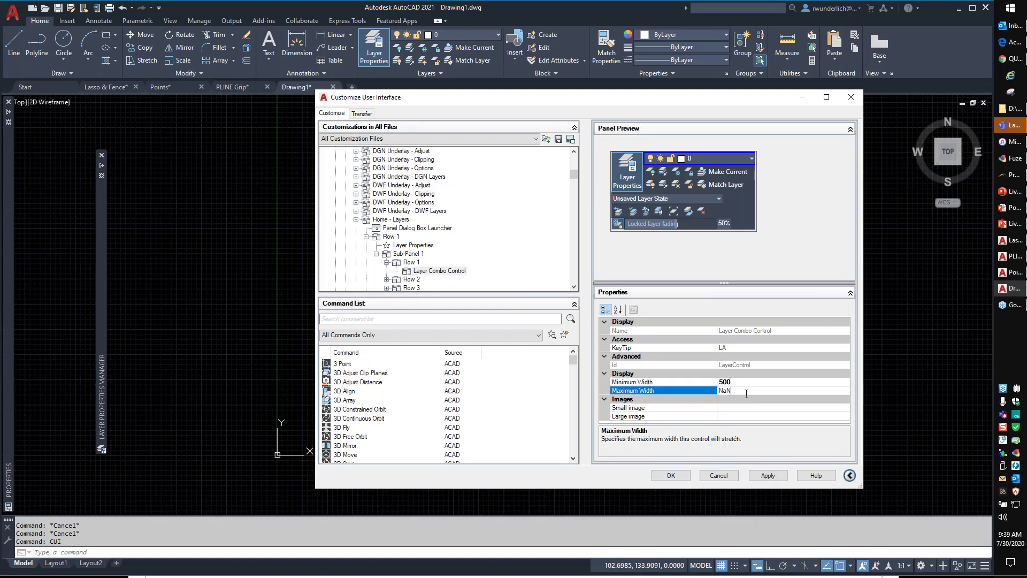
click(677, 475)
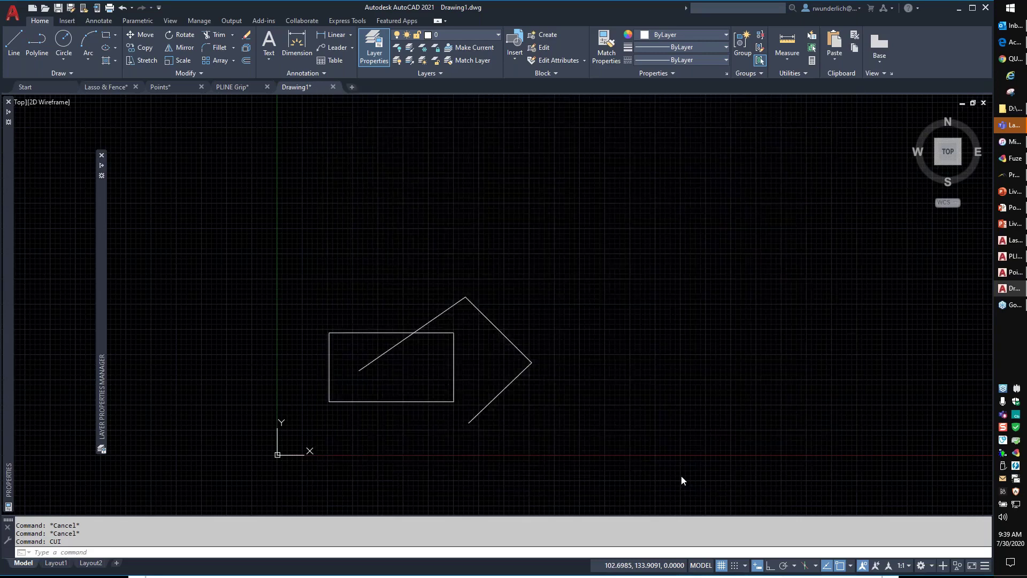
click(562, 194)
click(562, 198)
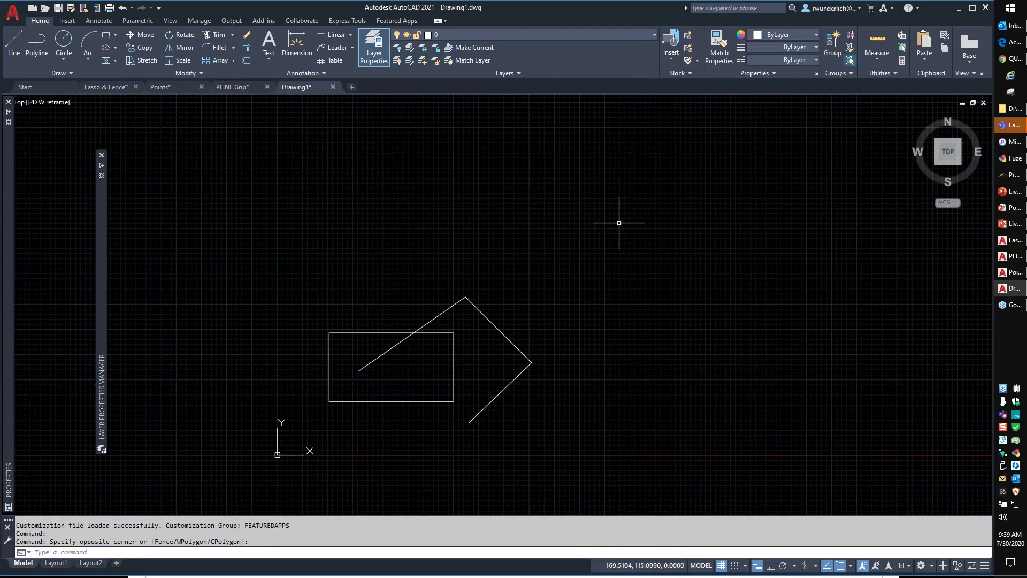
click(655, 34)
click(655, 35)
Reopen the Customize User Interface editor with CUI and select the layer drop-down control in the Home - Layers panel preview
text(CUI)
key(Return)
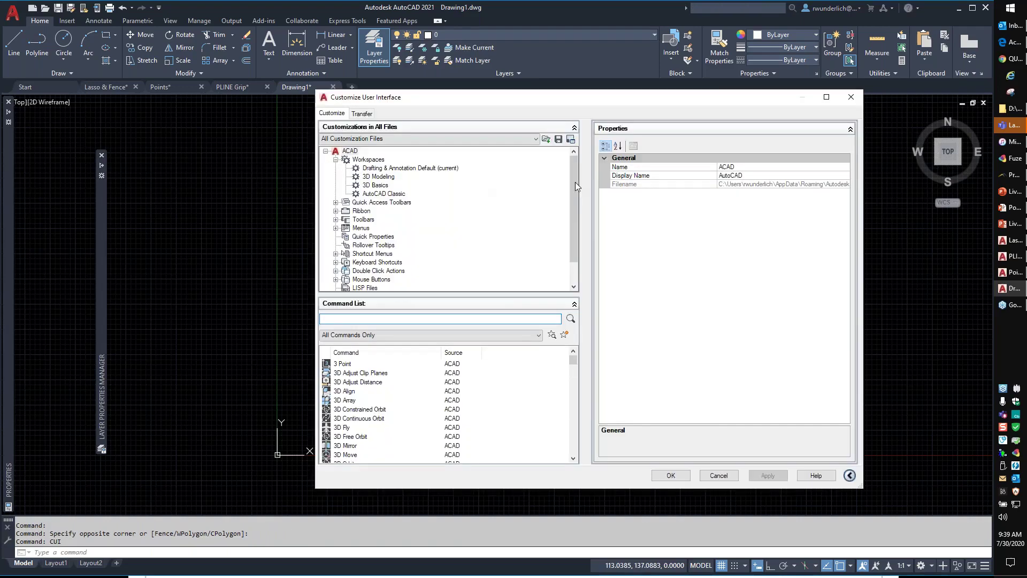
click(336, 211)
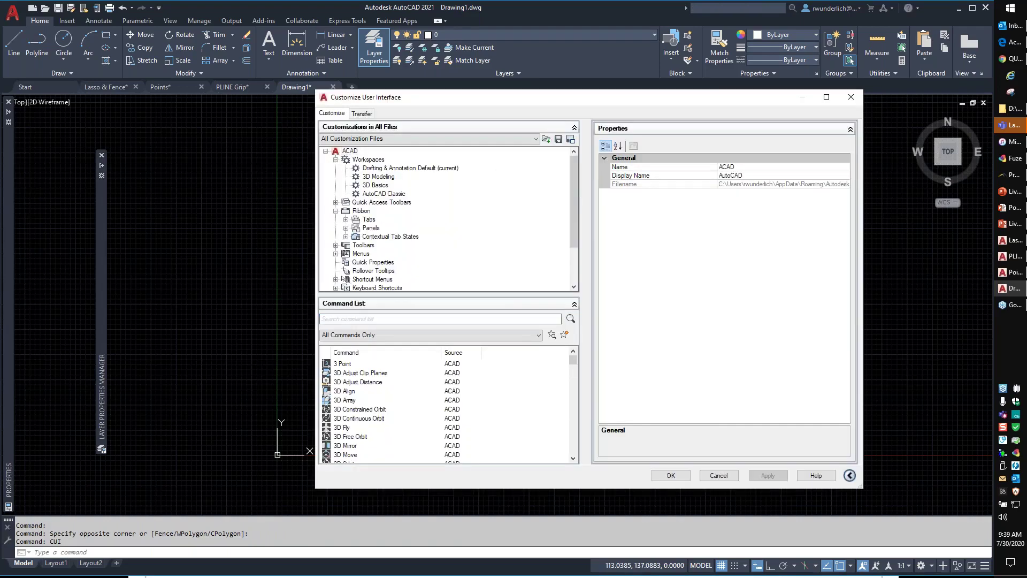
click(346, 228)
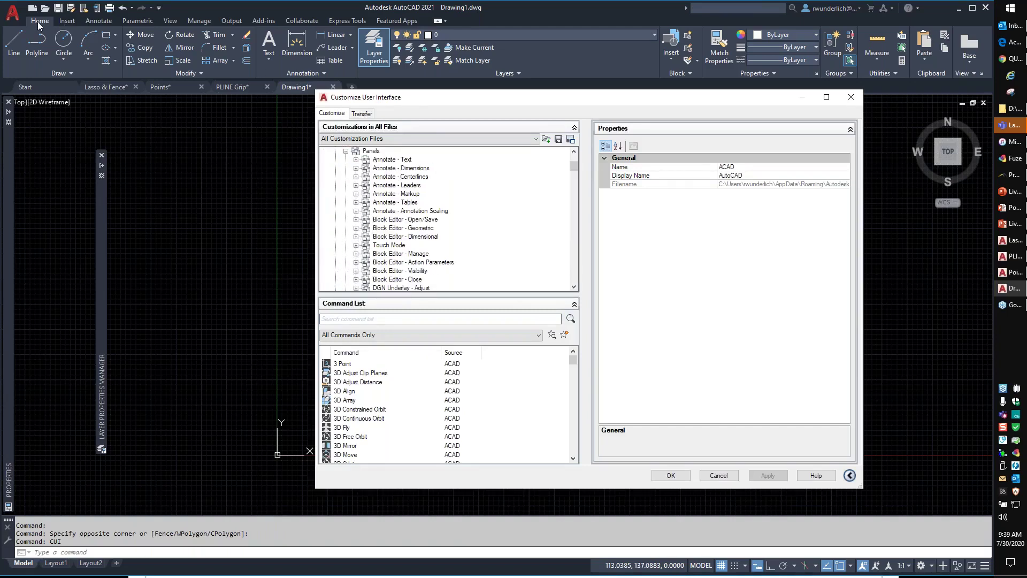
scroll(422, 219, down, 6)
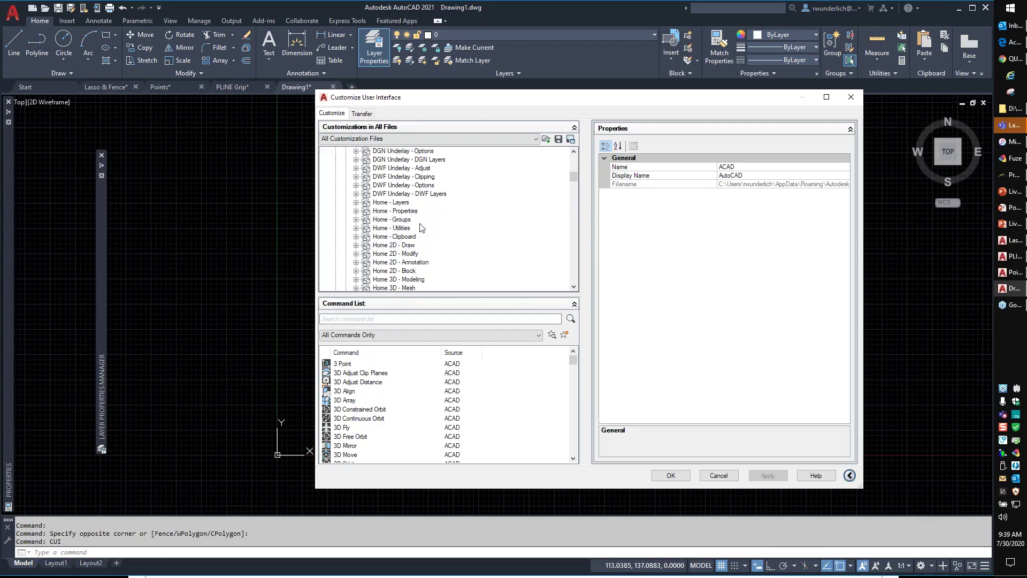
double_click(379, 204)
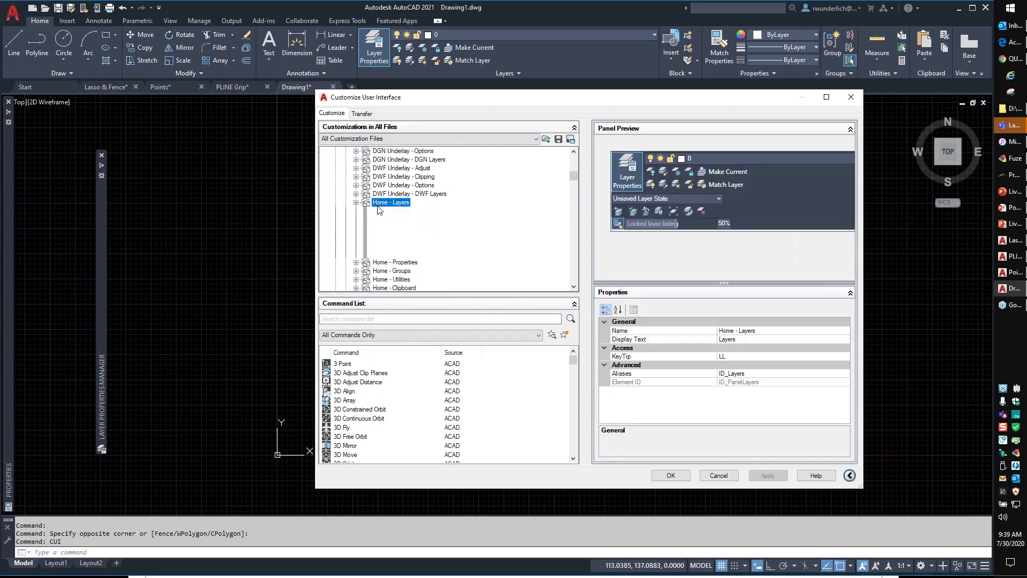
click(704, 157)
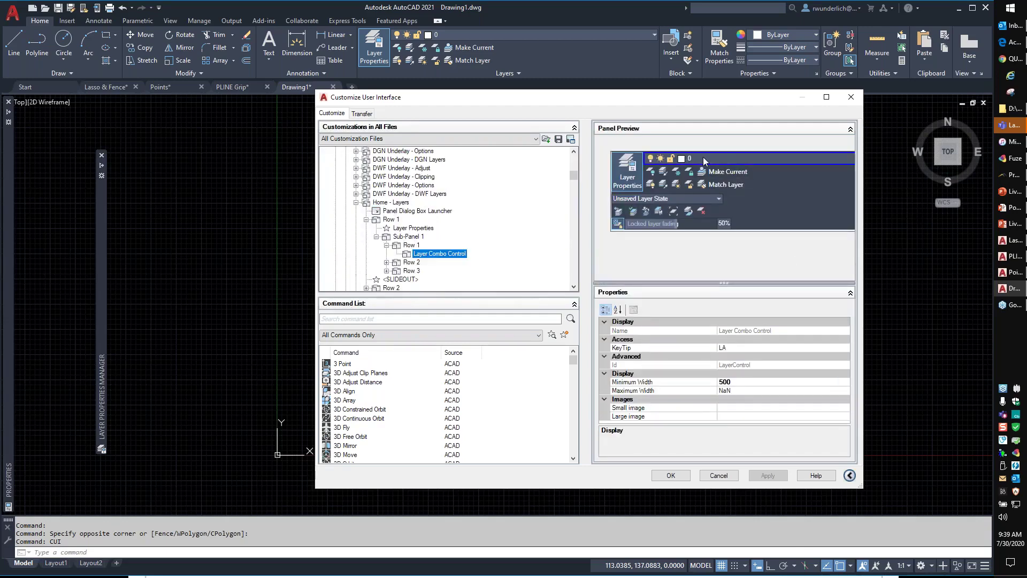
Set the Layer Combo Control's minimum width to 208 and accept the customization
click(744, 382)
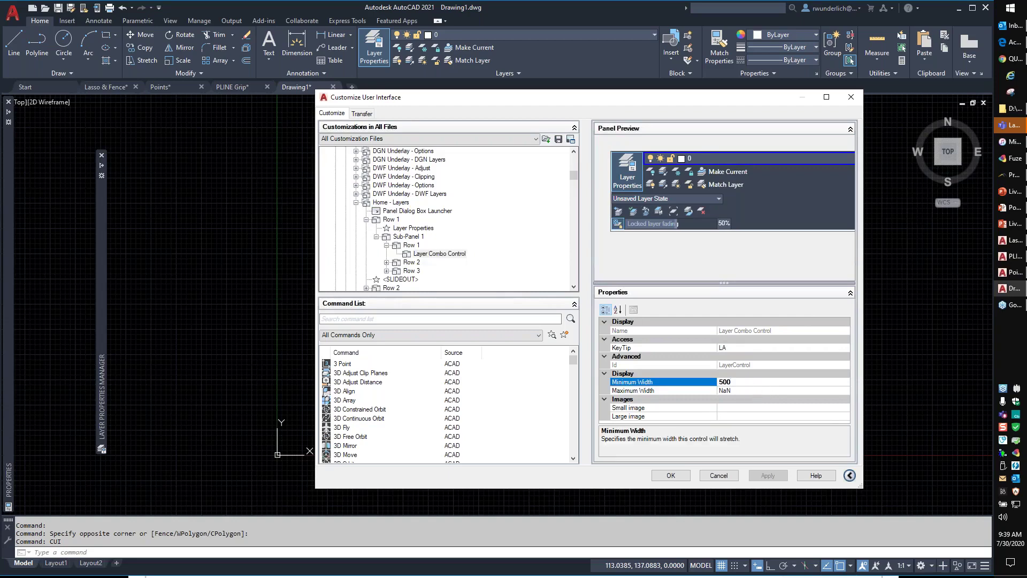
drag(735, 382, 713, 384)
text(208)
key(Return)
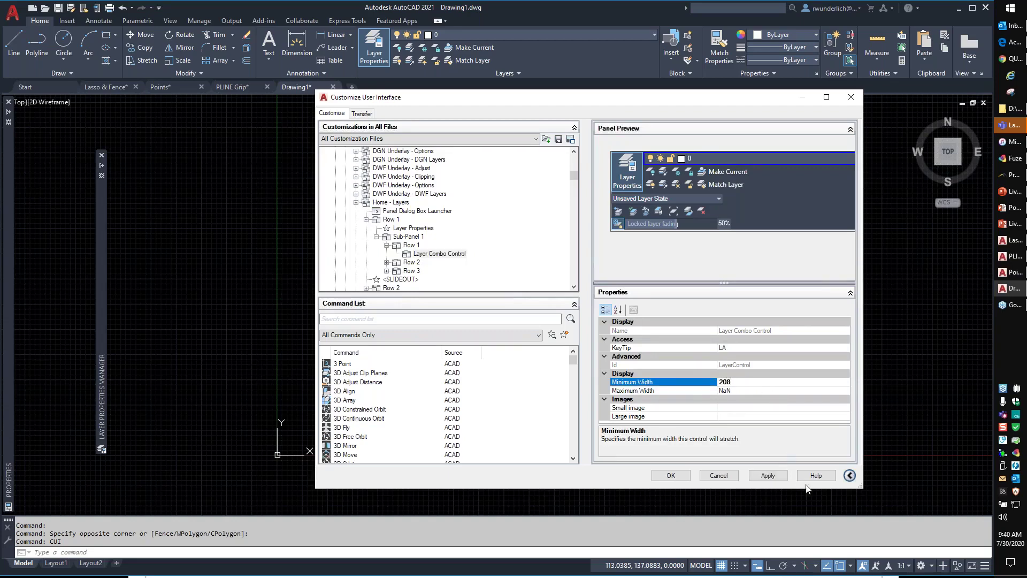
click(671, 475)
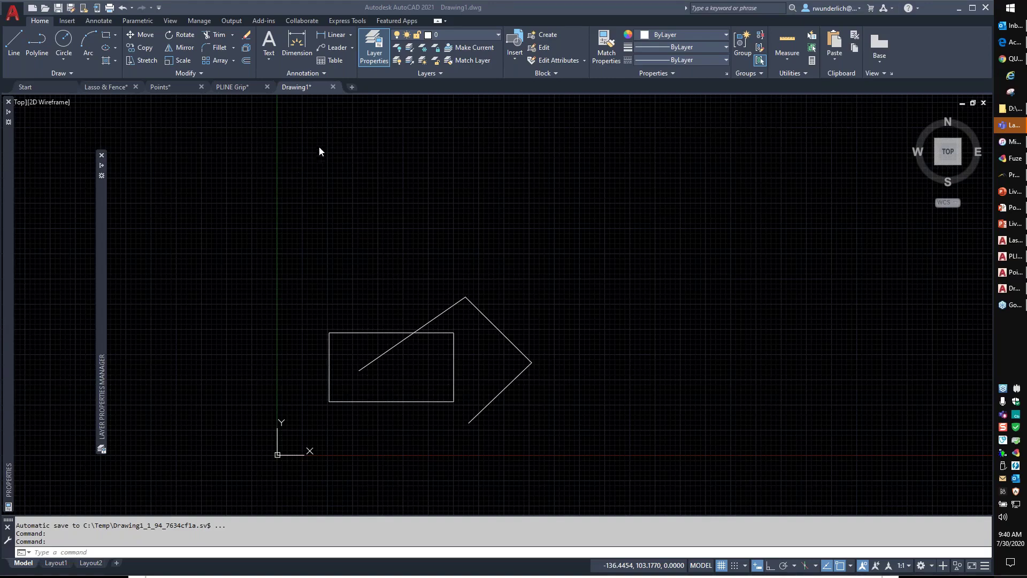
Create a new layer in the Layer Properties Manager, widen the Plot column and toggle the new layer's plot setting
click(372, 57)
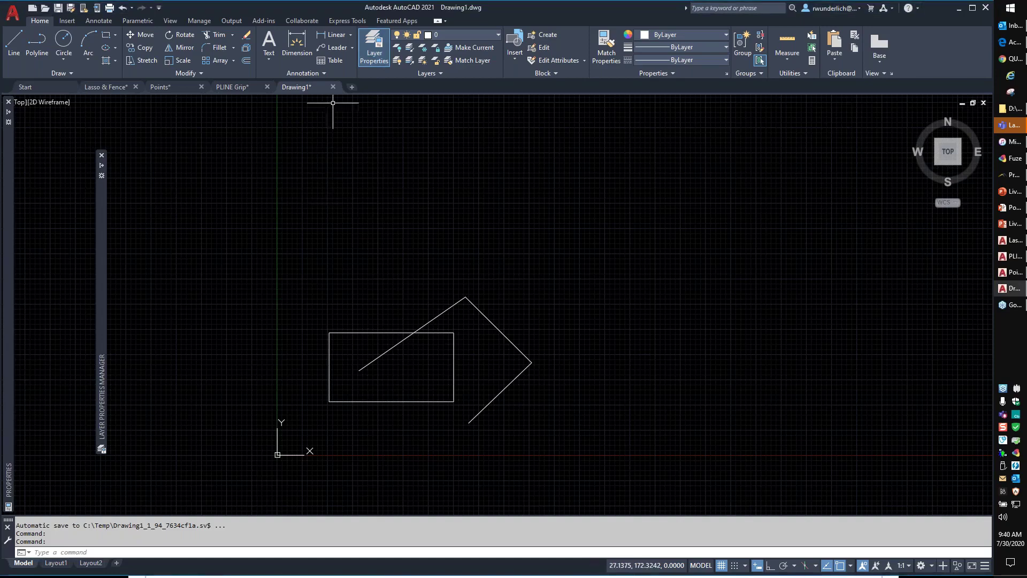
click(374, 47)
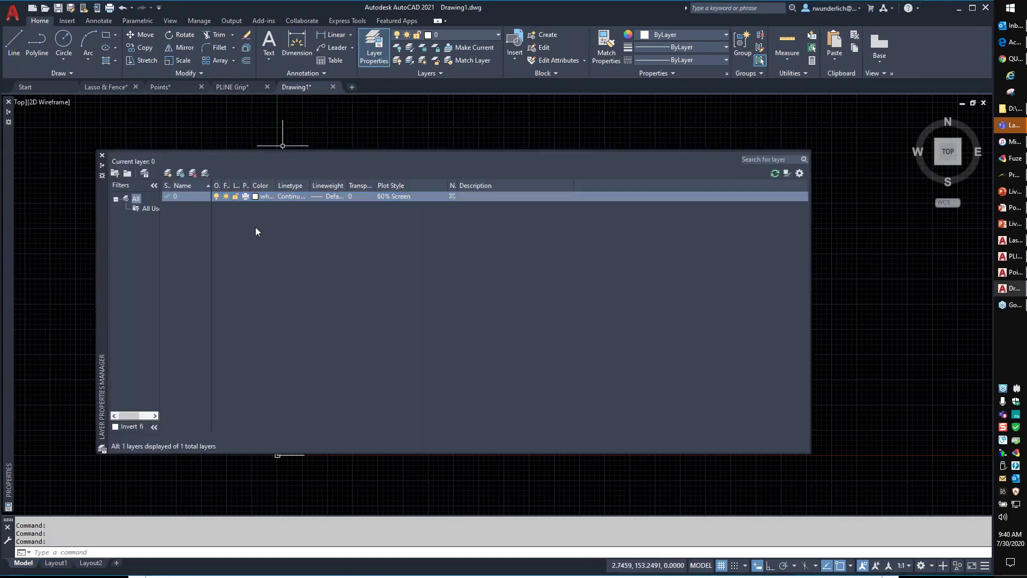
click(168, 173)
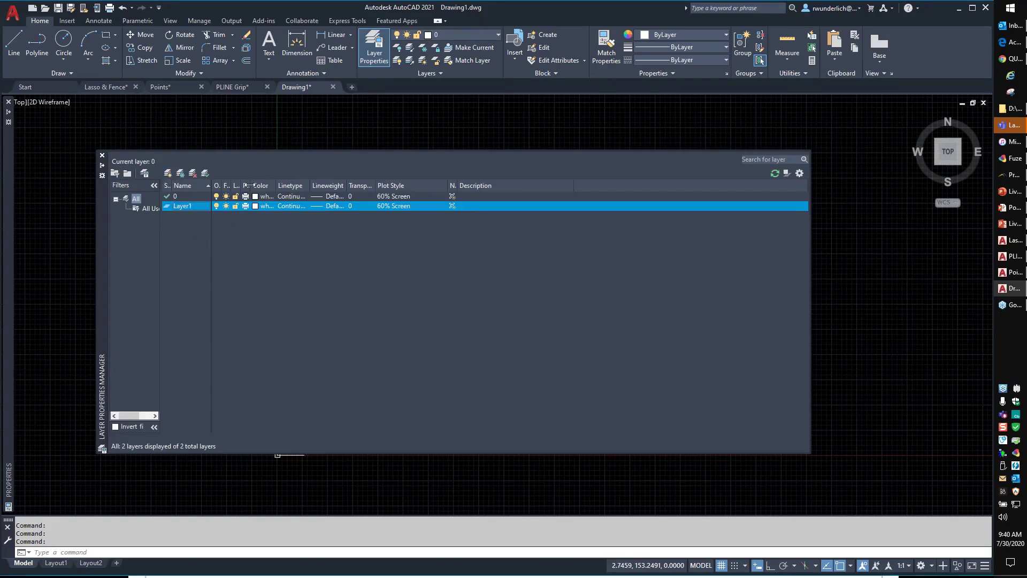
drag(251, 185, 298, 185)
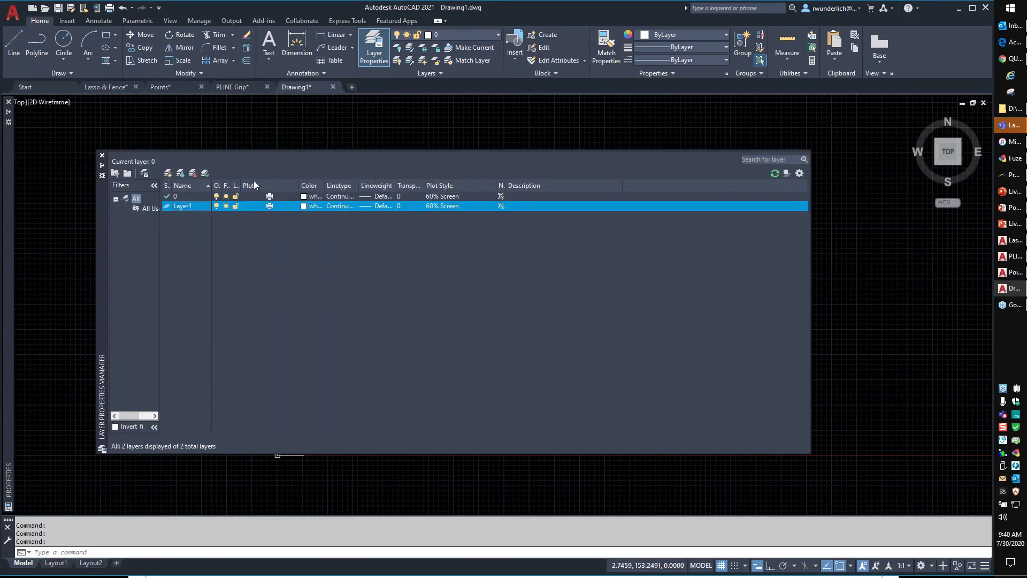
click(269, 206)
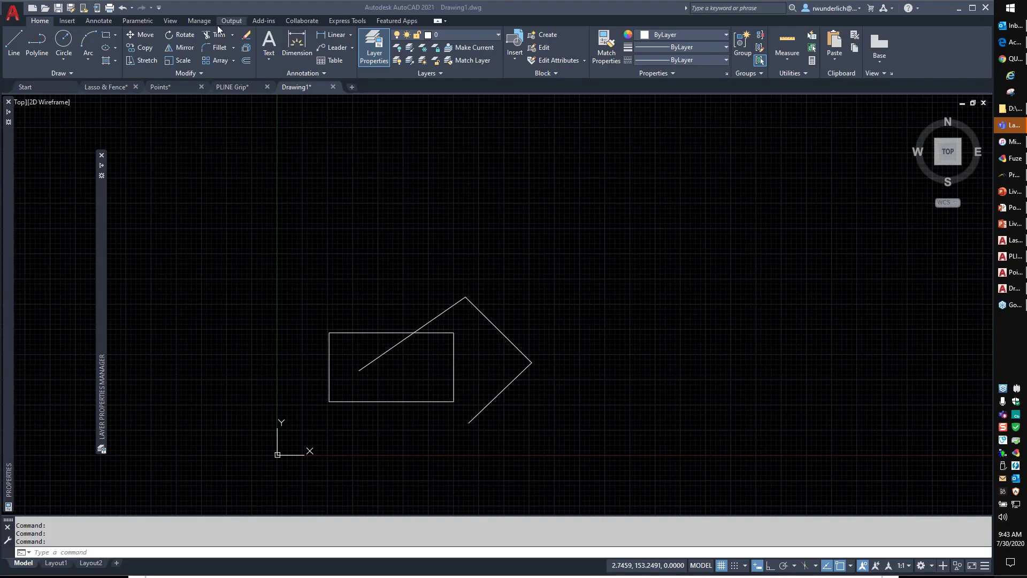
click(201, 22)
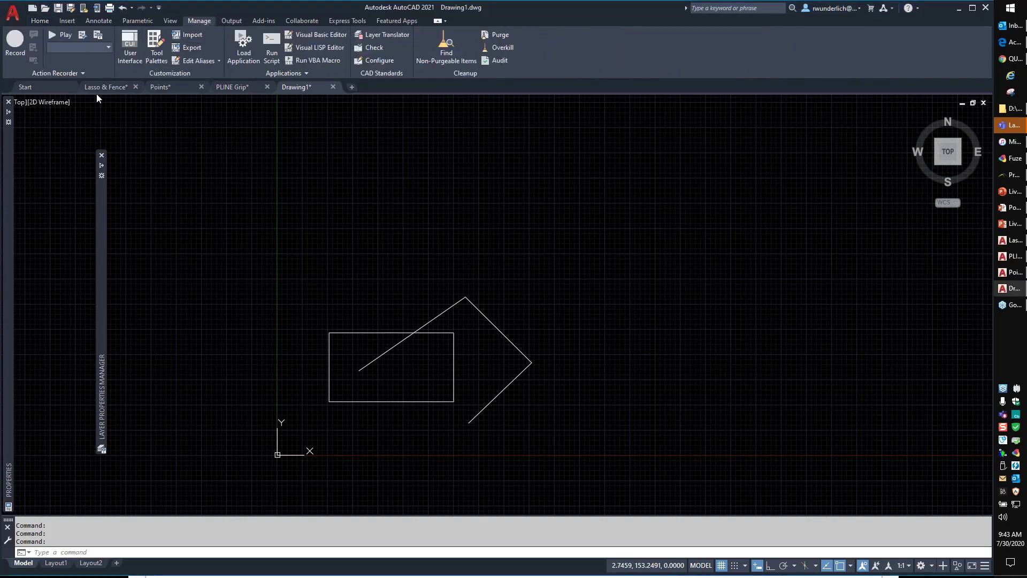
click(317, 75)
click(169, 20)
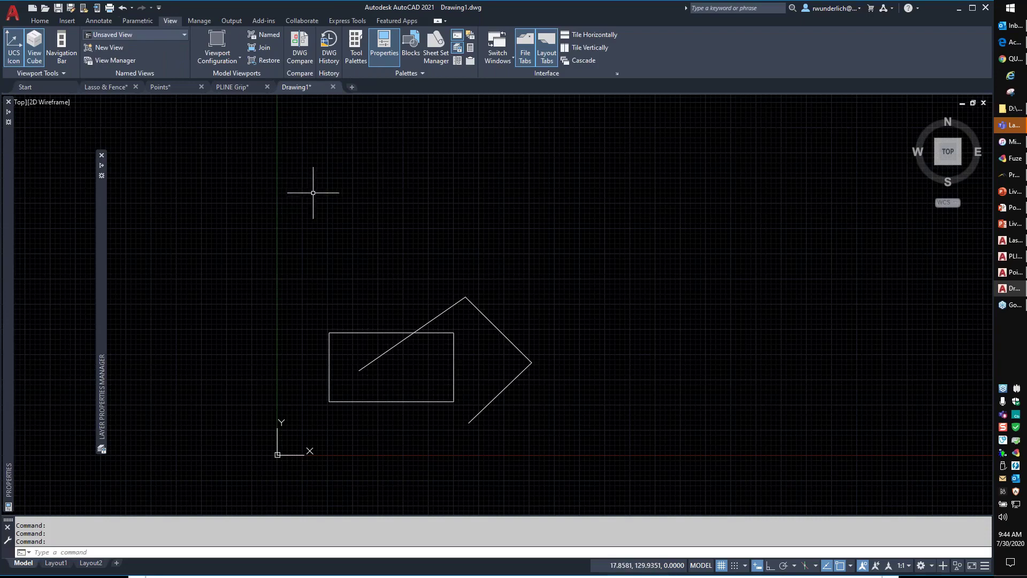
Set the MENUBAR system variable to 1 to show the classic menu bar
key(Escape)
key(Escape)
key(Escape)
text(menubar)
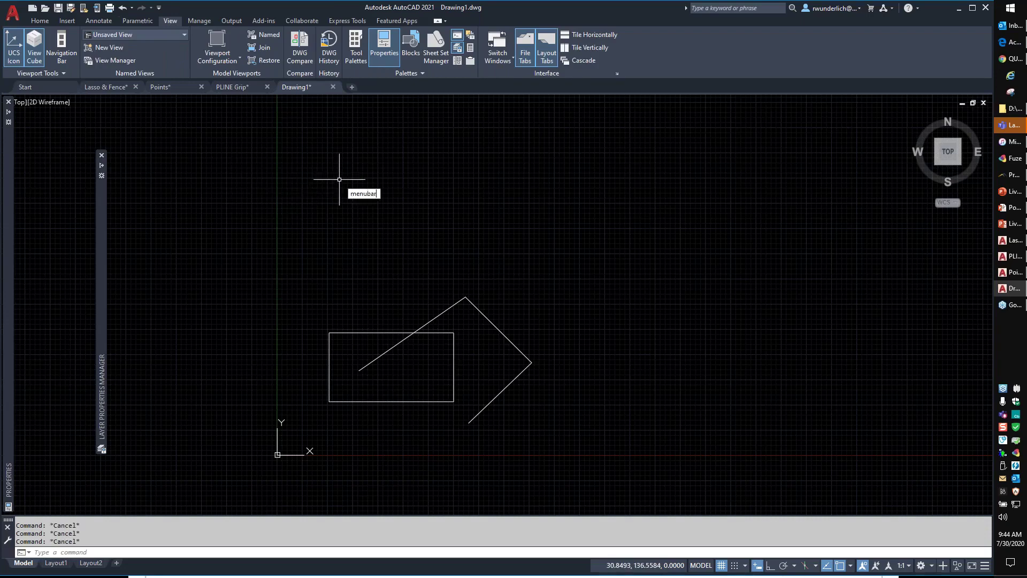
key(Return)
text(1)
key(Return)
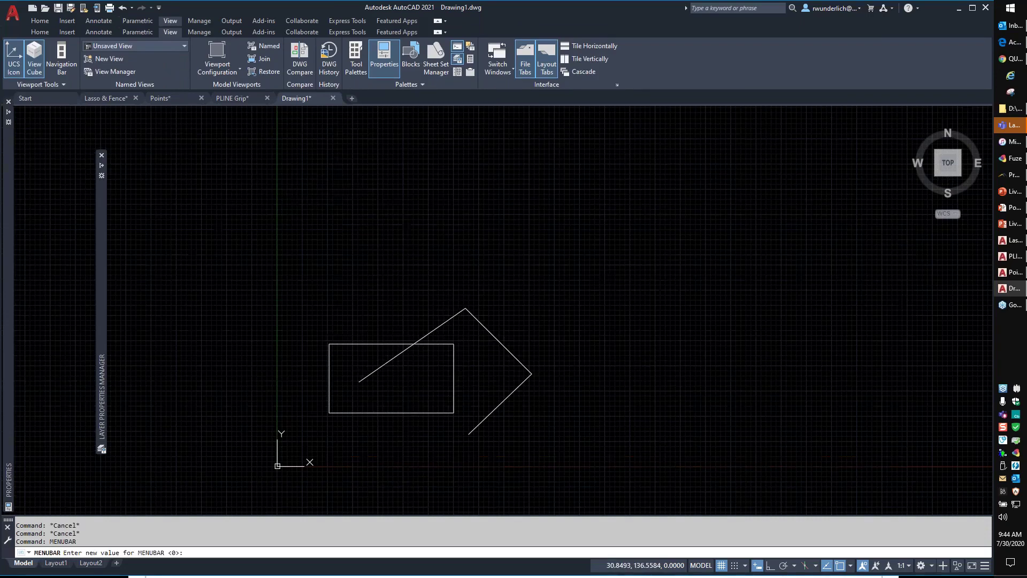
Try to start Data Extraction, decline saving the drawing, and look over the classic Tools commands without choosing one
click(199, 21)
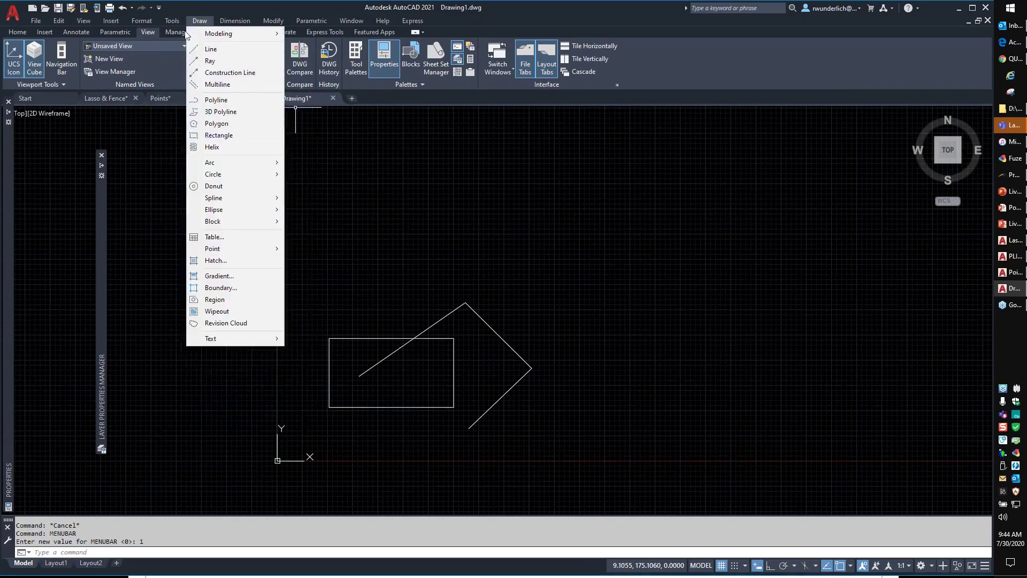
mouse_move(172, 20)
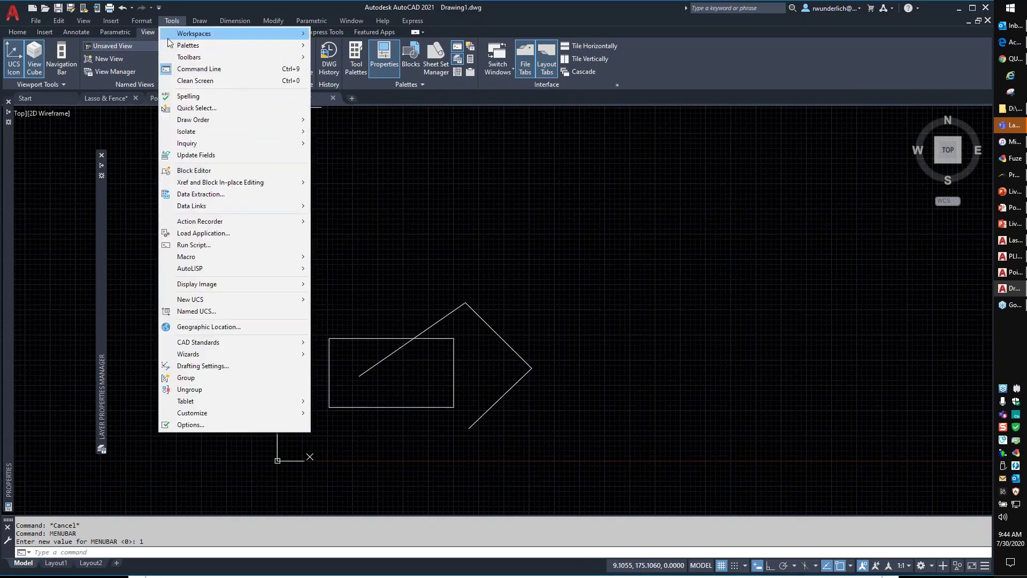
click(217, 195)
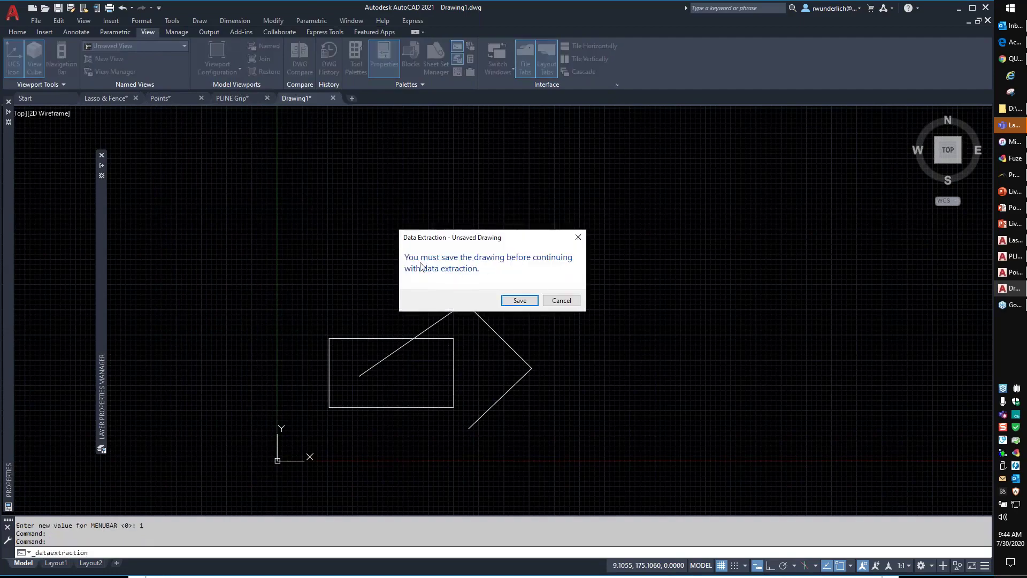
click(561, 300)
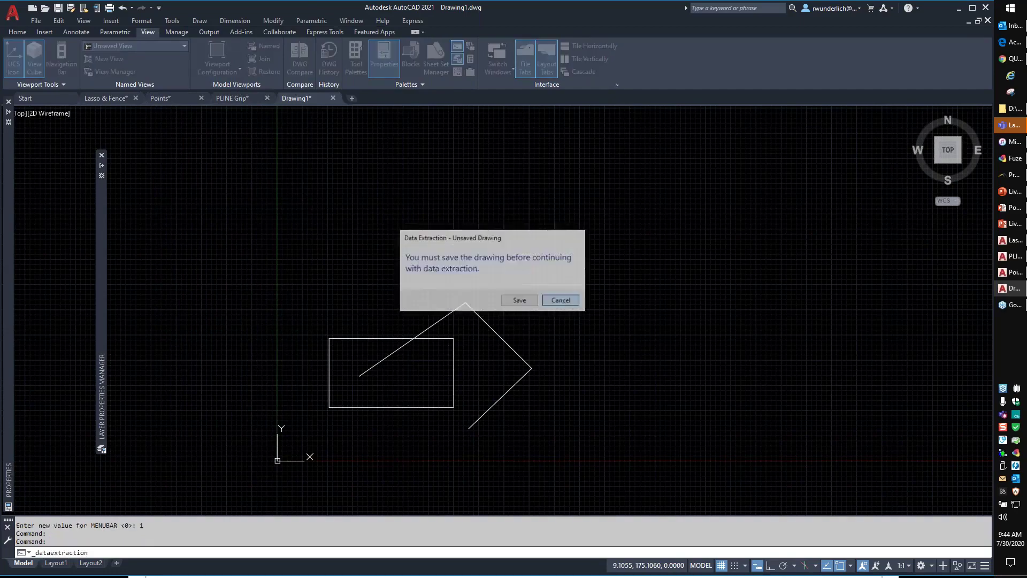
click(172, 21)
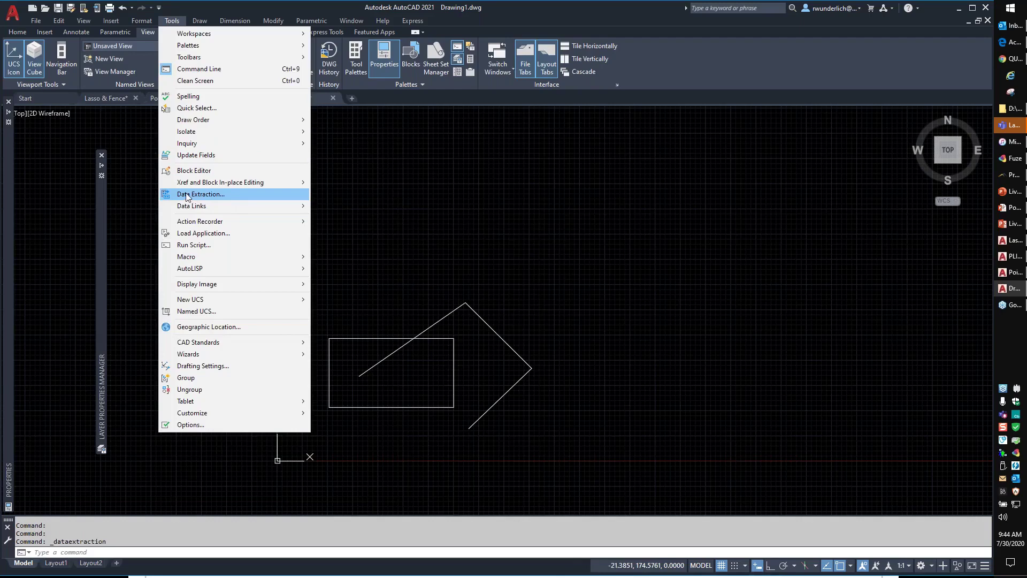
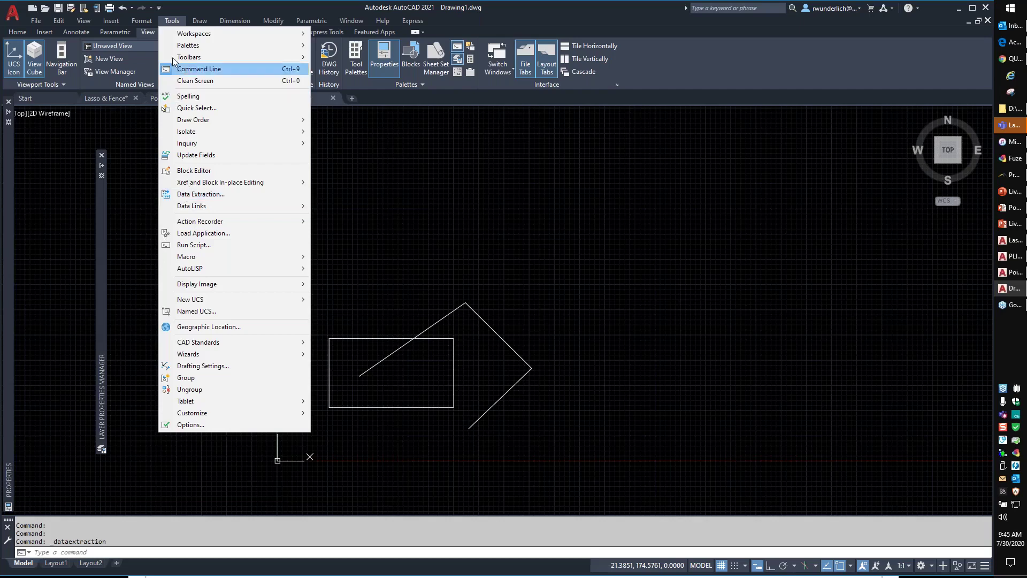
click(431, 113)
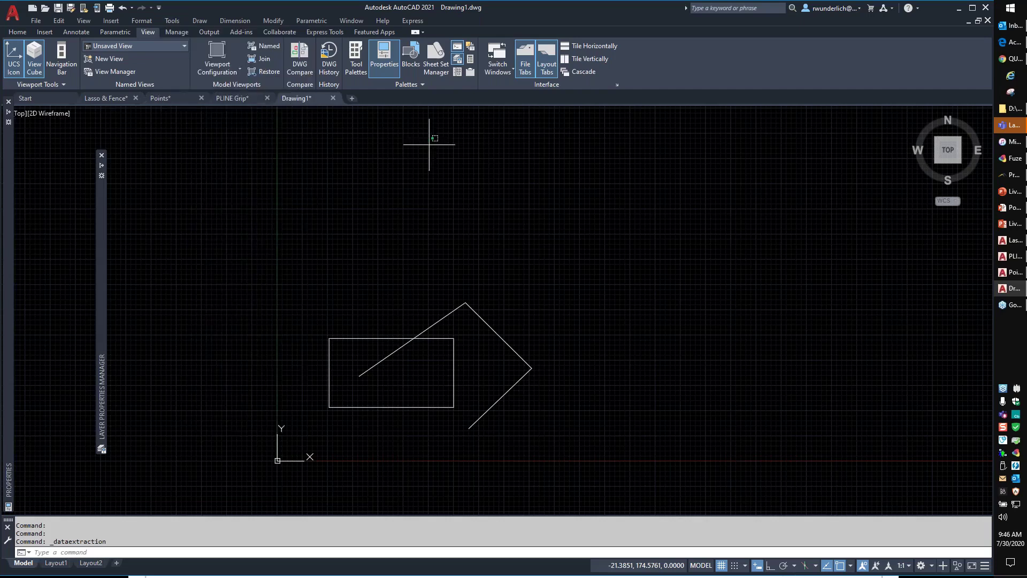
click(428, 144)
key(Escape)
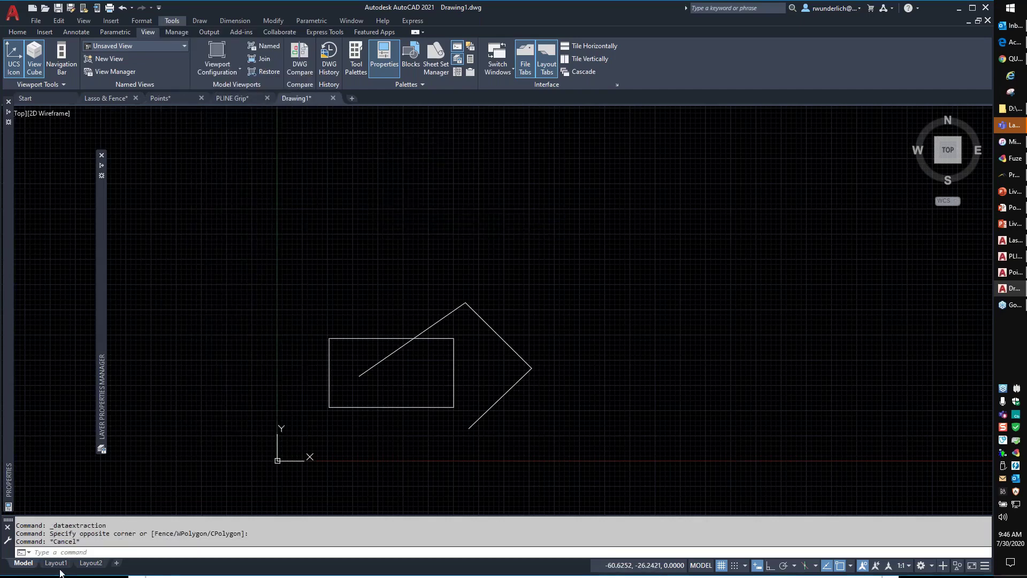
Switch to Layout1 and activate model space inside its viewport
click(56, 563)
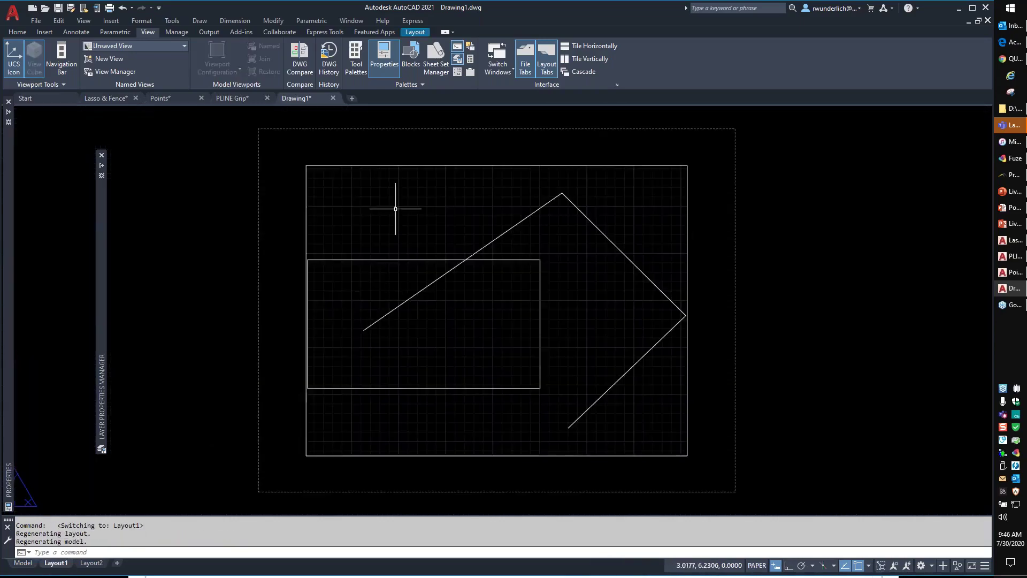
scroll(397, 207, down, 3)
click(391, 206)
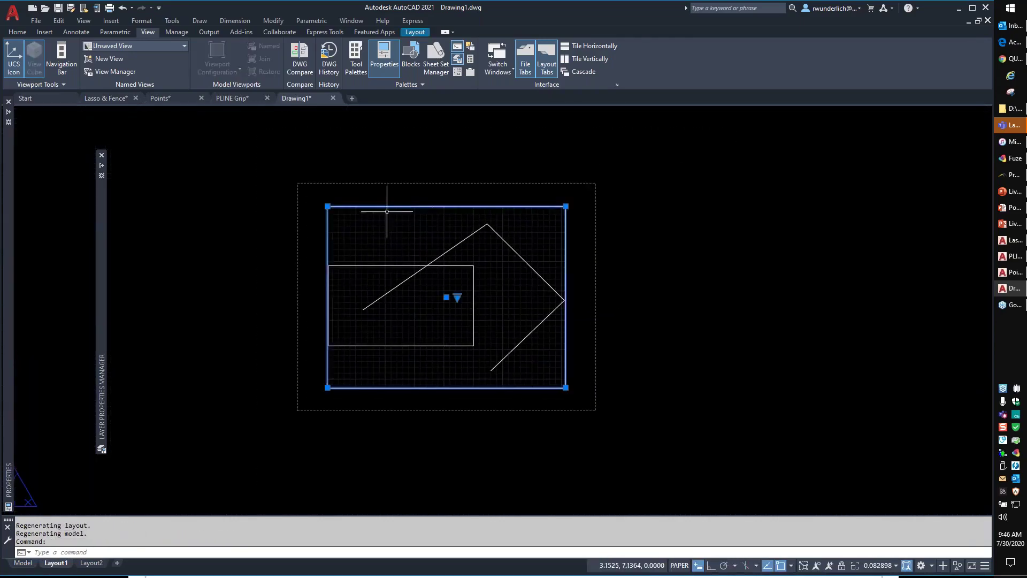
key(Escape)
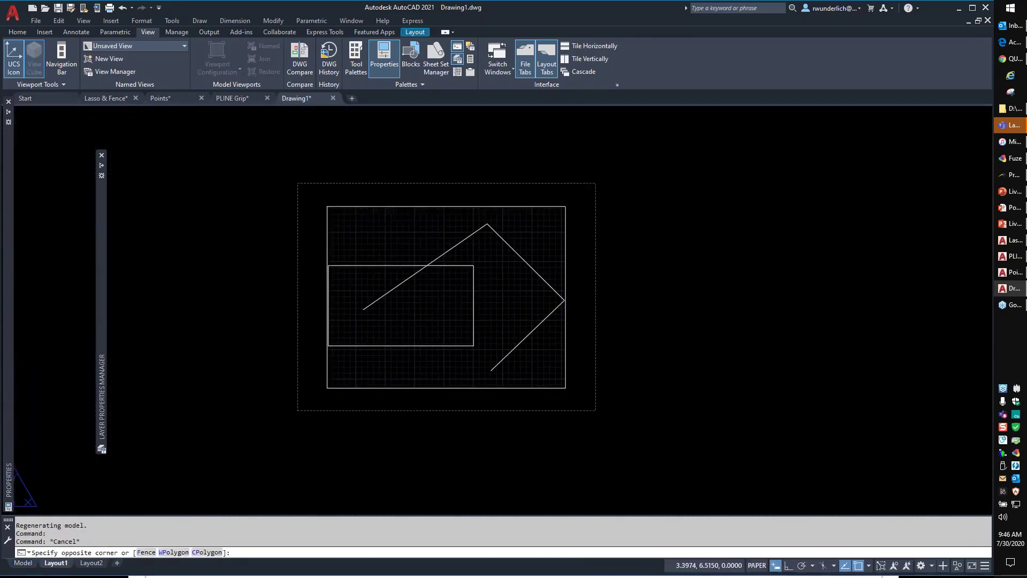
double_click(394, 225)
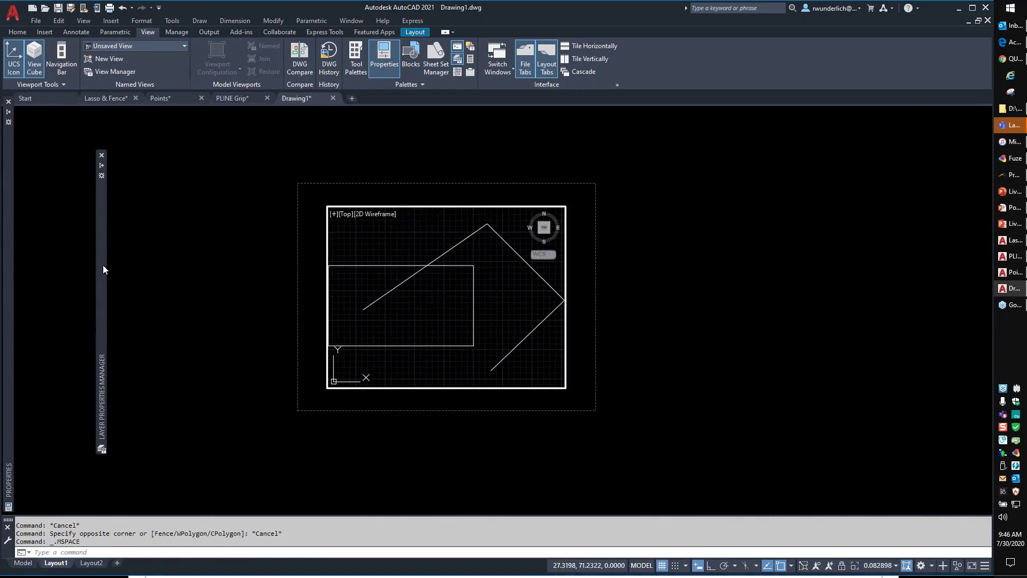
Widen the Freeze, Lock and Plot columns of the Layer Properties Manager and close the palette
mouse_move(104, 269)
mouse_move(243, 185)
mouse_down()
mouse_move(273, 185)
mouse_move(256, 185)
mouse_up()
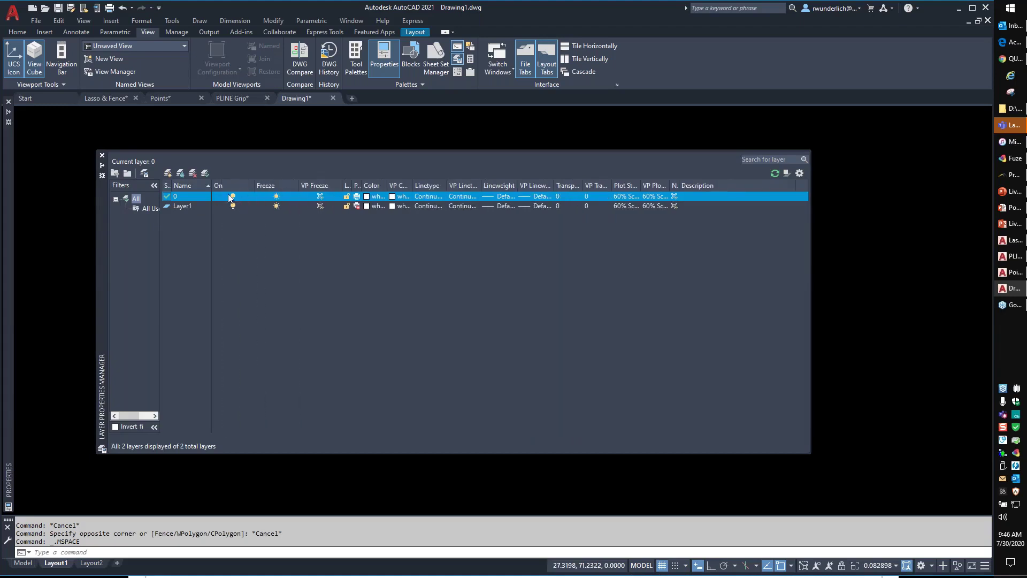
drag(352, 186, 431, 185)
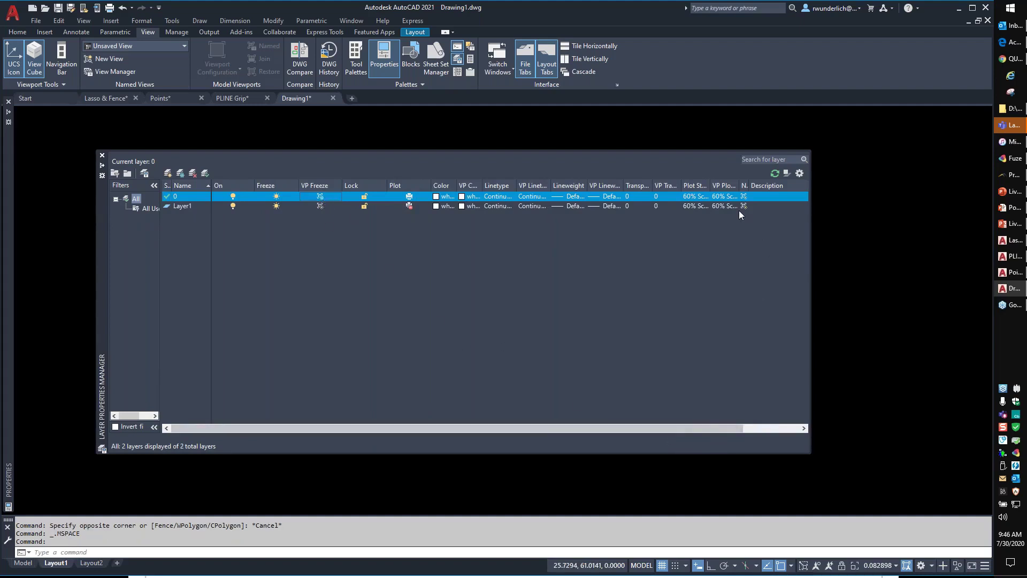
click(102, 156)
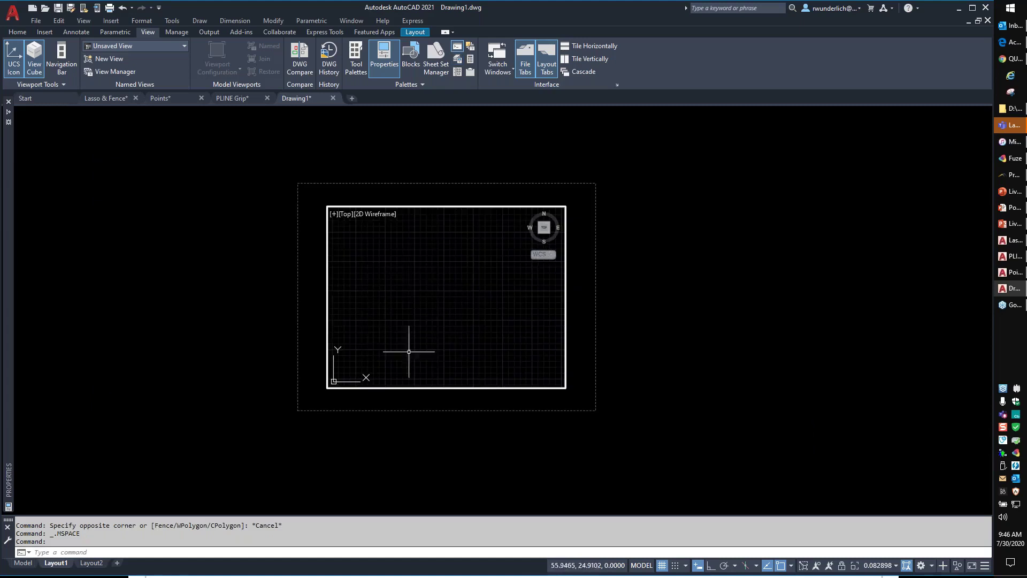
Leave the layout viewport for paper space and switch to the Model tab
double_click(388, 452)
click(23, 563)
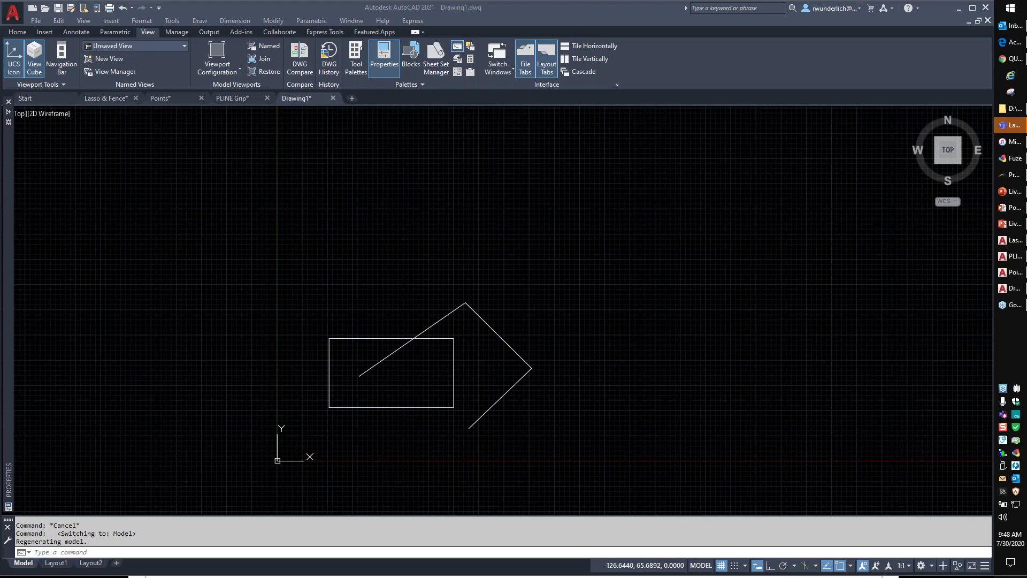
Check the current value of the CMDDIA system variable without changing it
click(149, 546)
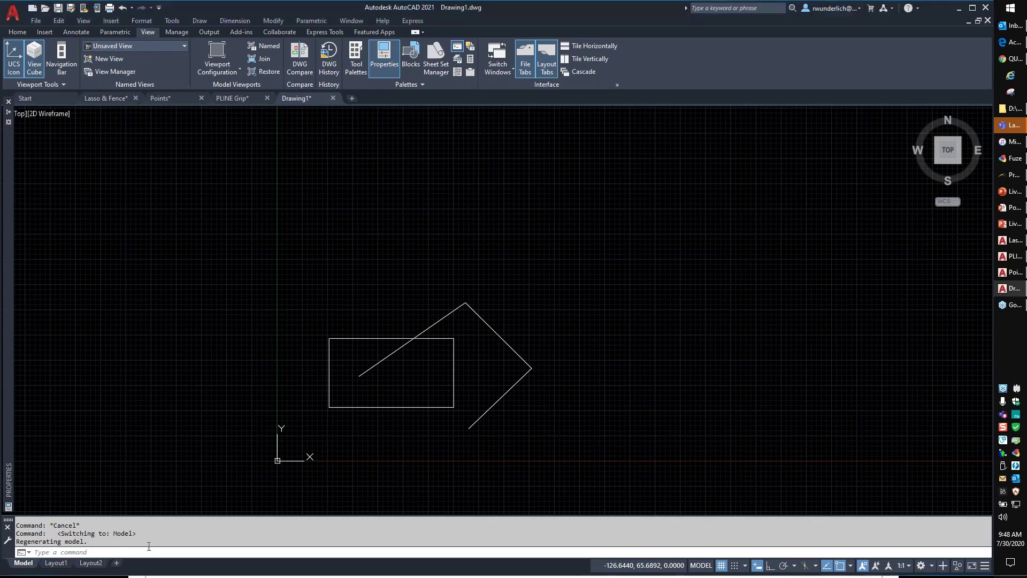
text(cmddia)
key(Return)
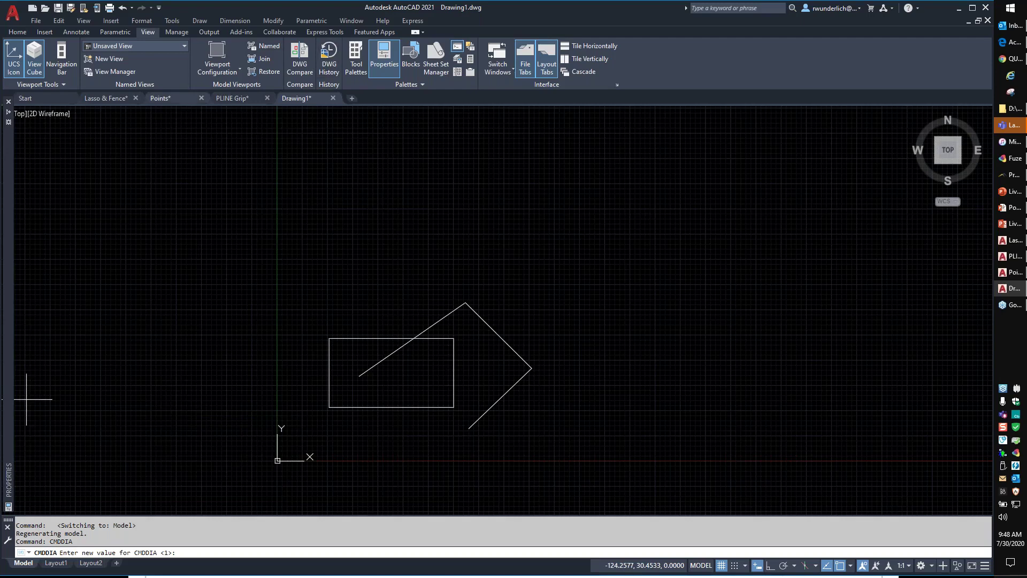
key(Escape)
key(Escape)
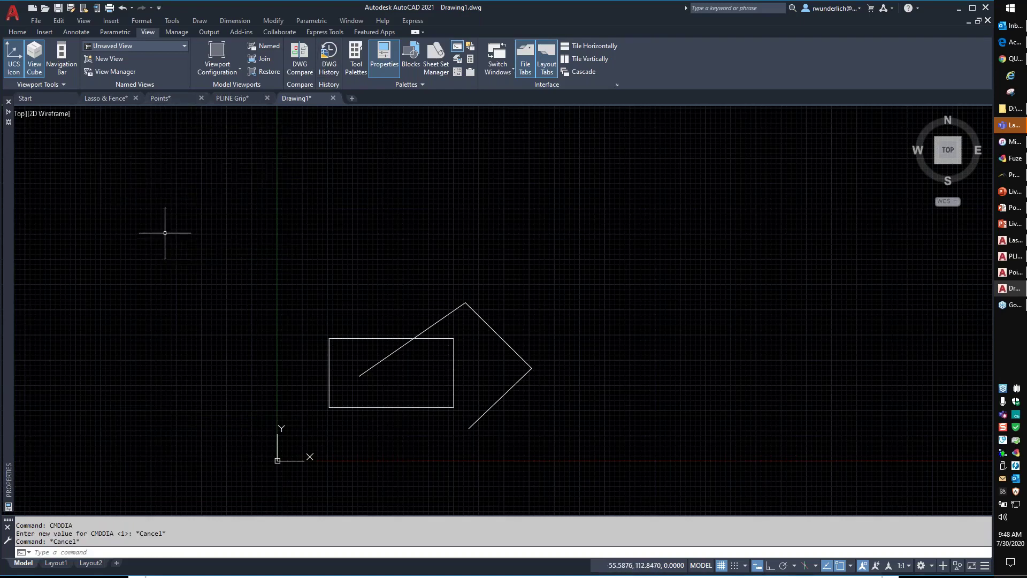
Show the Tool Palettes, move them clear of the drawn geometry and bring up the Architectural palette
click(356, 59)
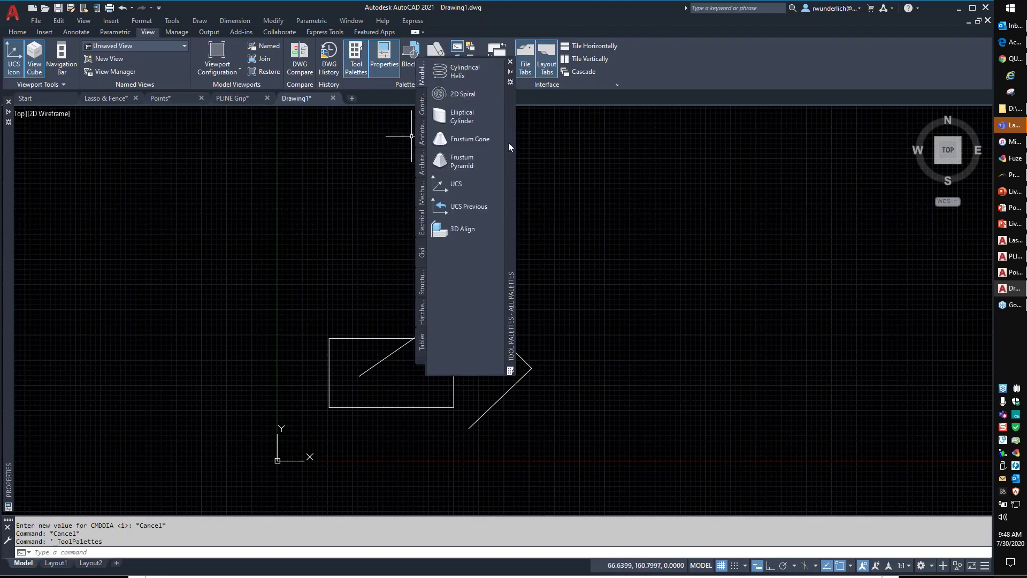
mouse_move(509, 142)
mouse_down()
mouse_move(643, 213)
mouse_move(773, 229)
mouse_up()
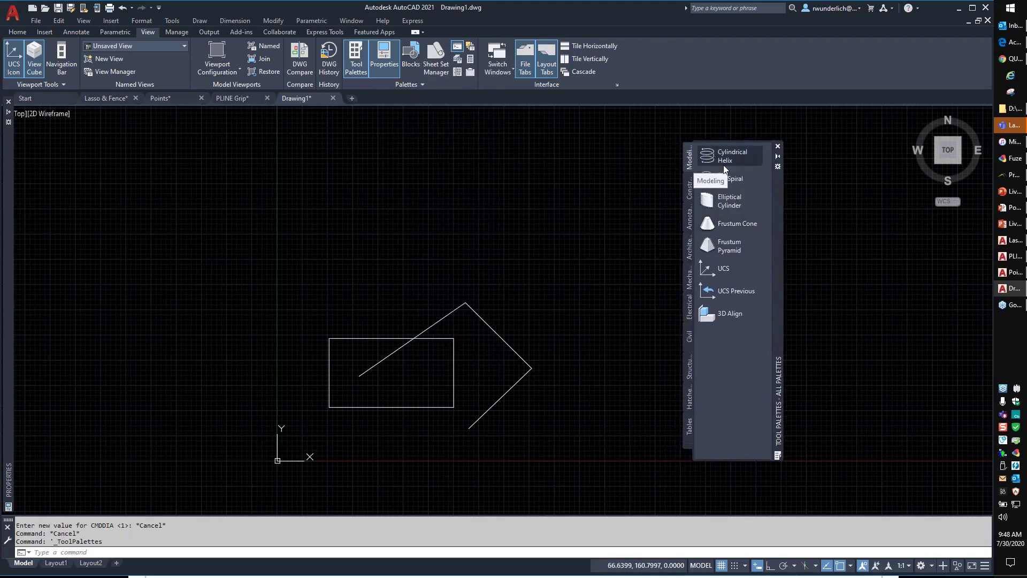
click(692, 249)
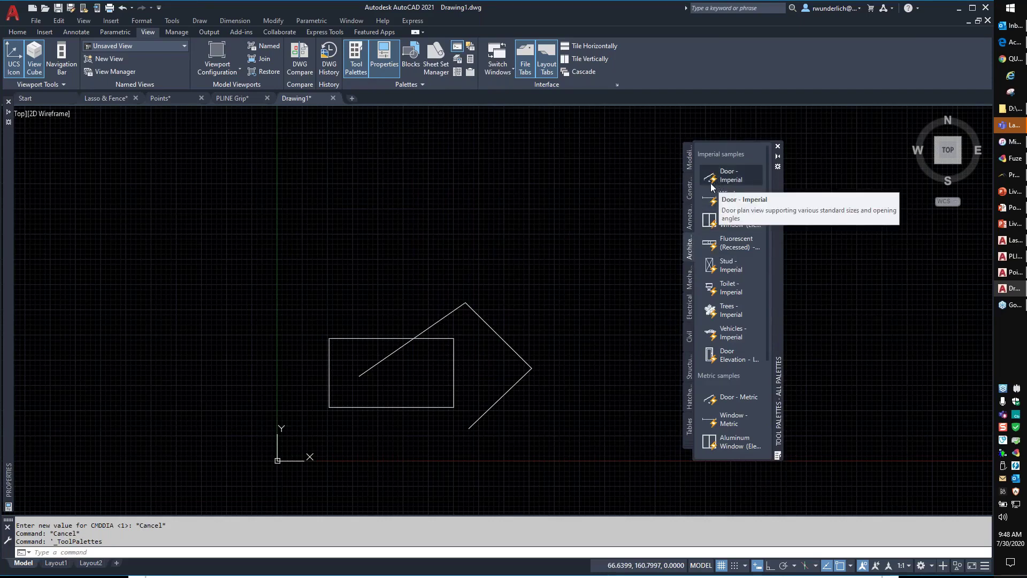
Examine the Door - Imperial tool's properties, including its layer choices, and leave them without saving changes
click(16, 33)
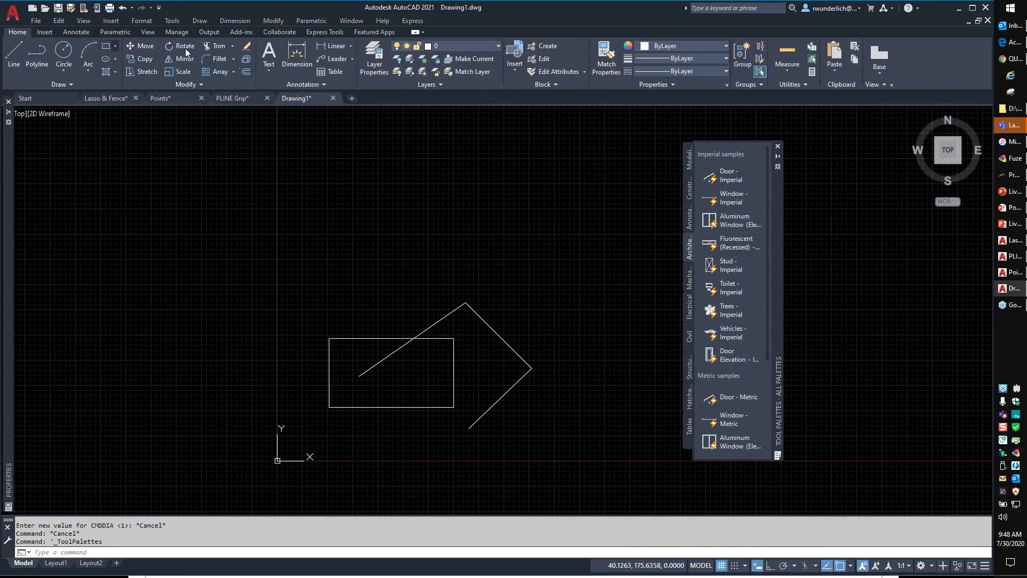
right_click(732, 176)
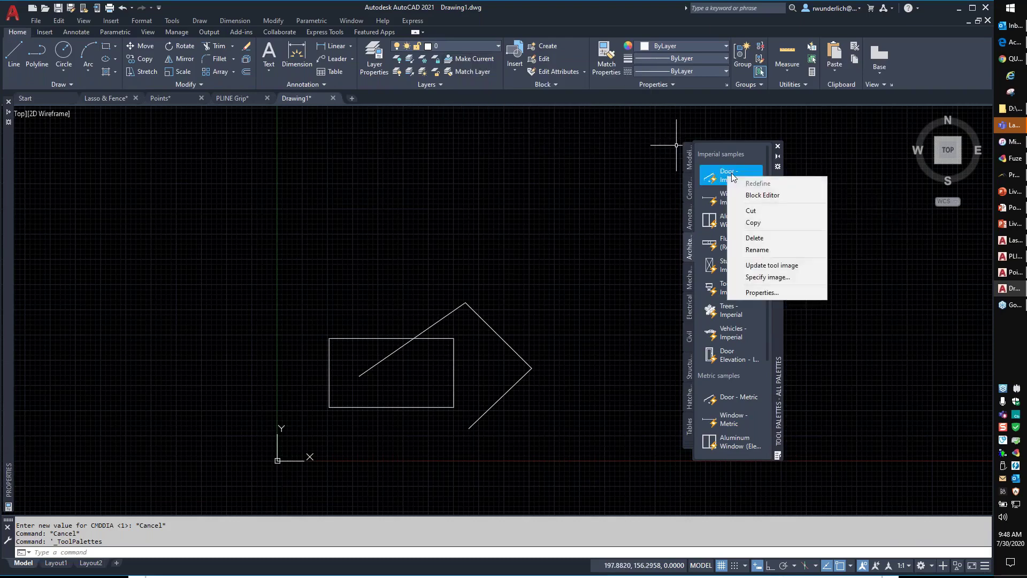
click(760, 293)
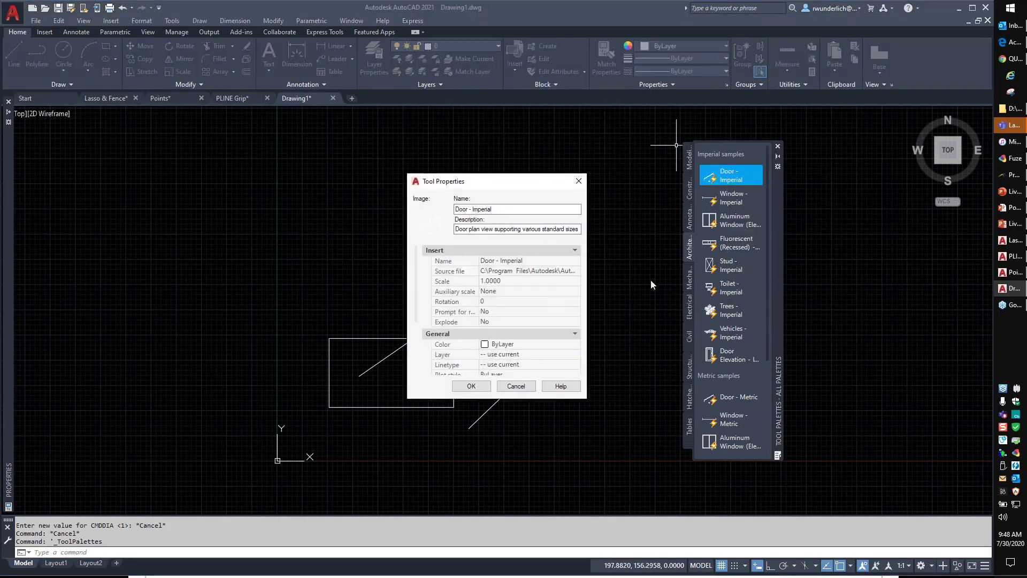
scroll(508, 323, down, 2)
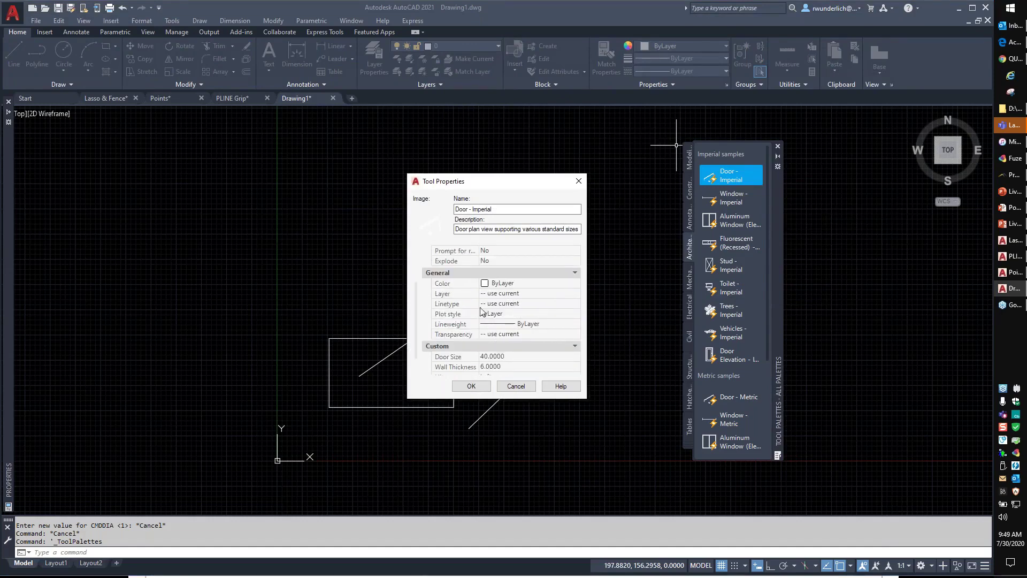
click(528, 294)
click(528, 295)
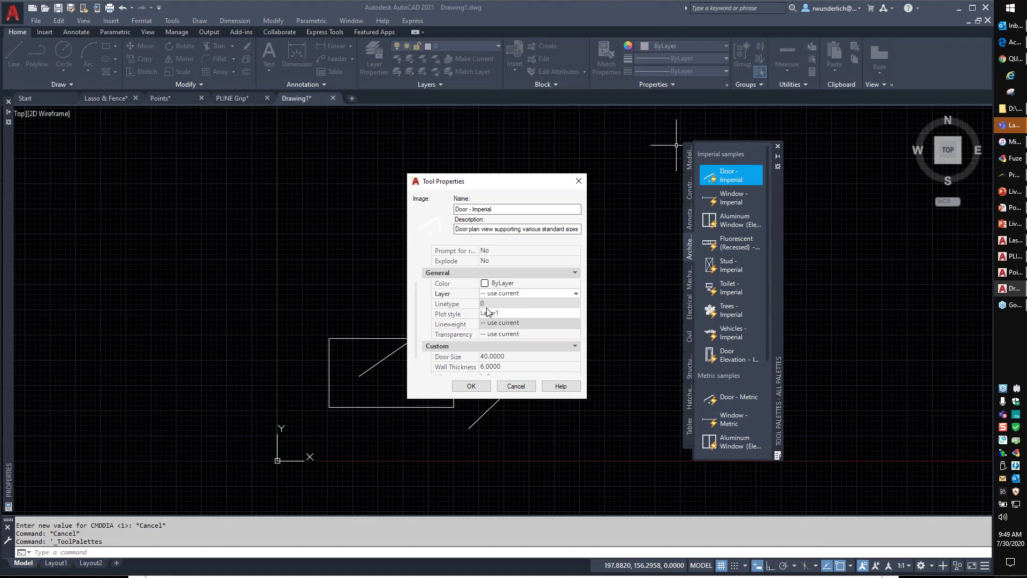
click(518, 386)
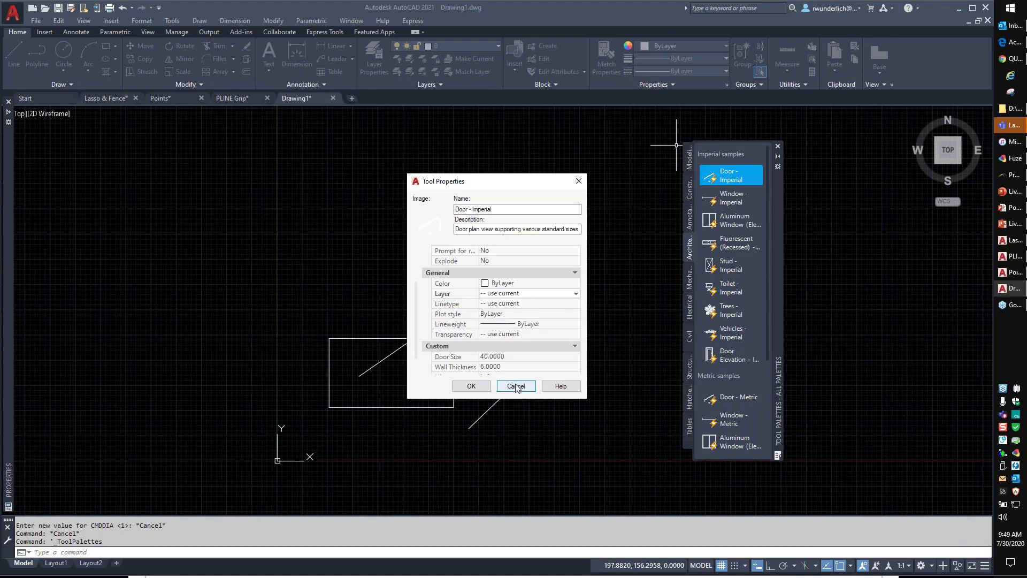
click(516, 389)
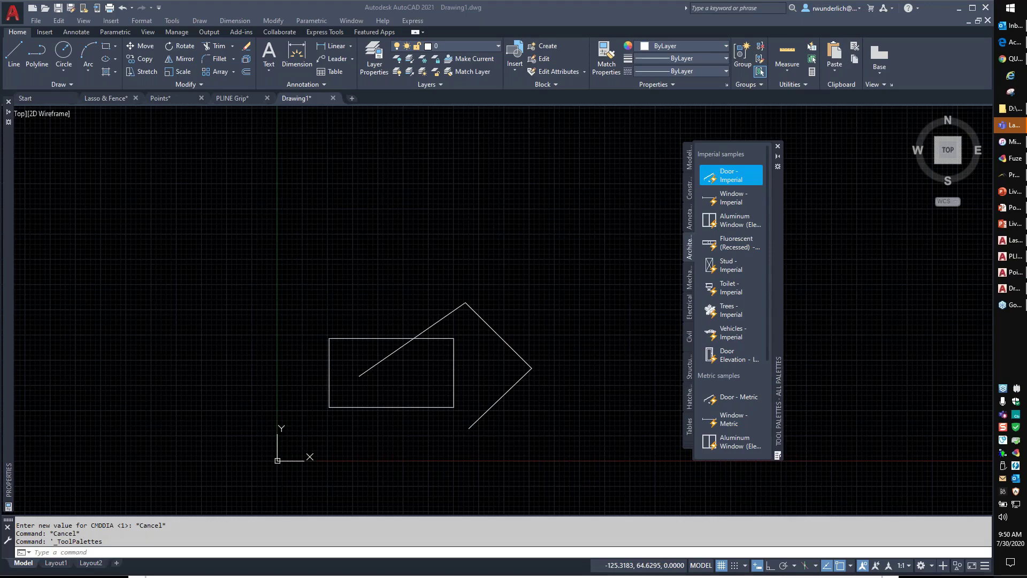
Close the Tool Palettes and cancel any selection window started in the drawing
click(630, 161)
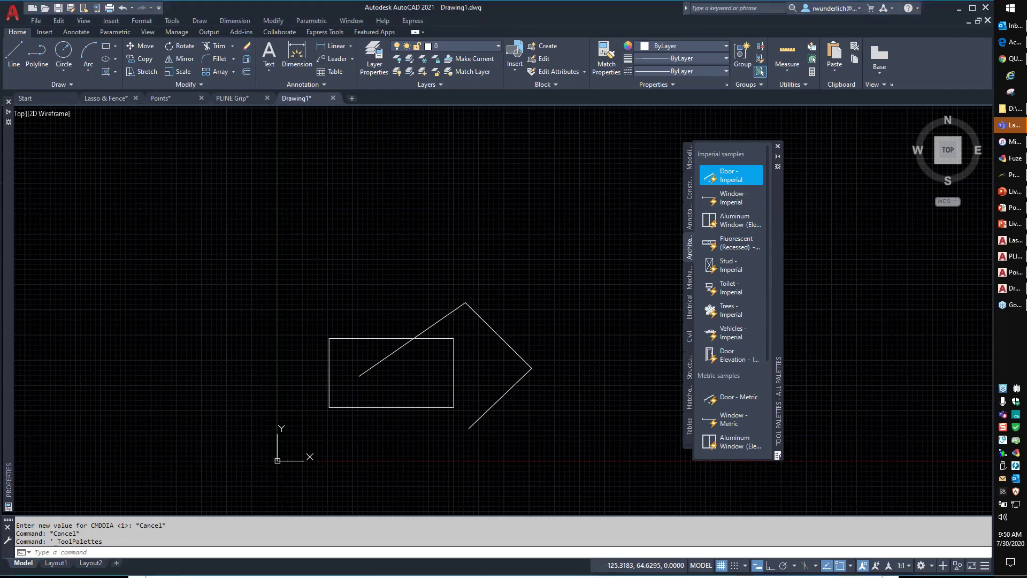
key(Escape)
click(778, 149)
click(779, 148)
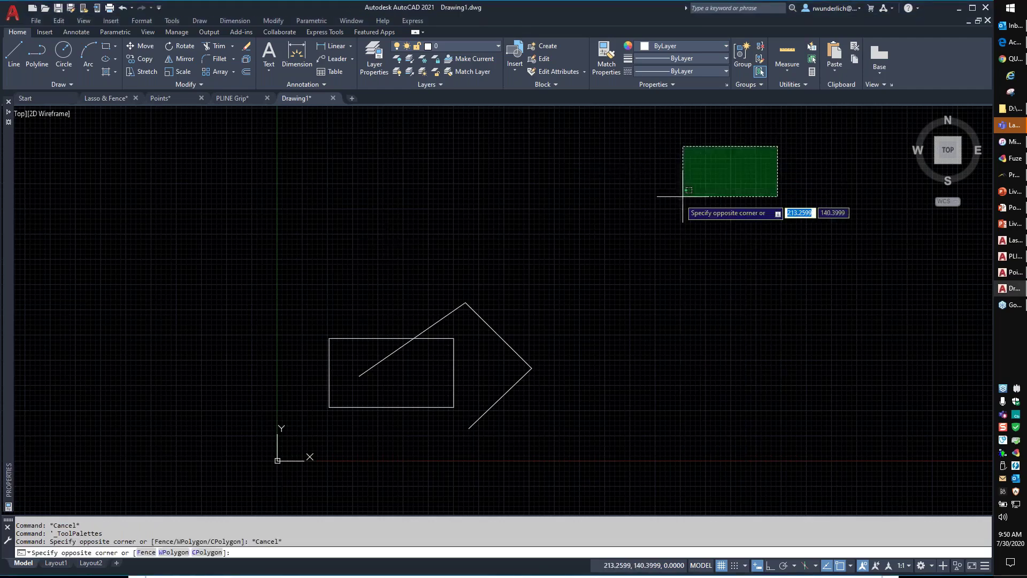
key(Escape)
key(Escape)
Start the BLOCKREPLACE command to view its block selection dialog, and cancel it without replacing a block
text(block)
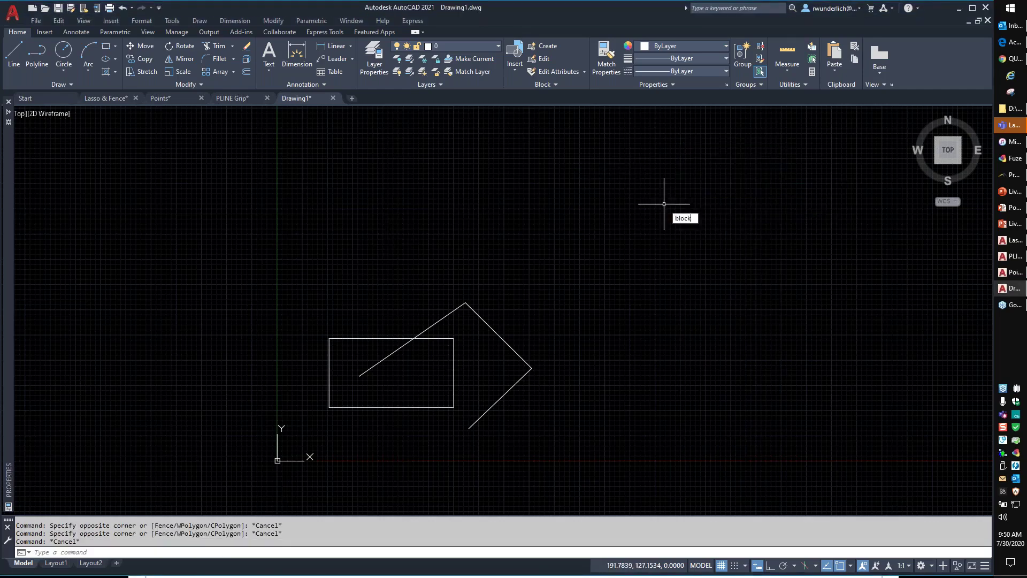
text(edit)
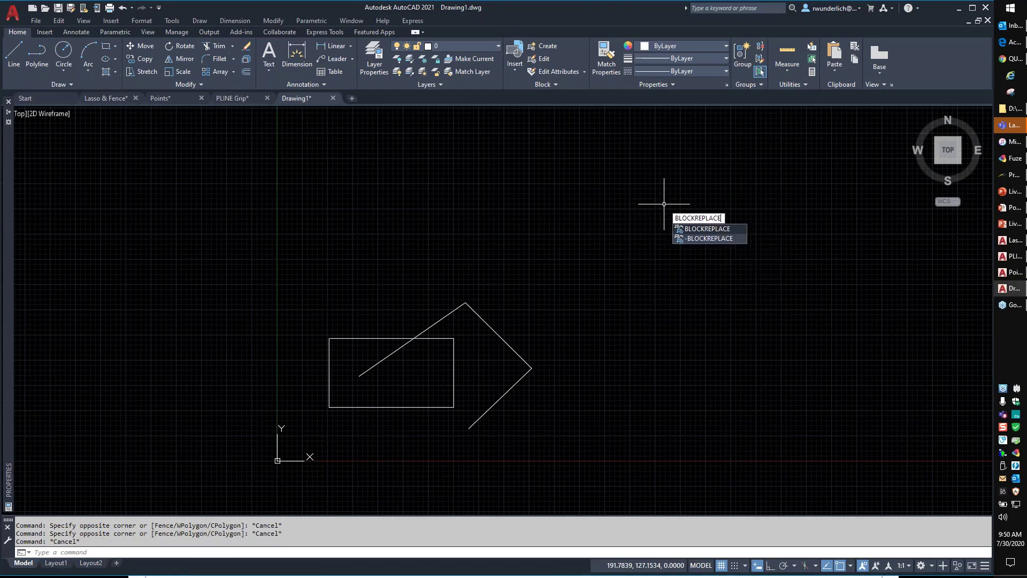
key(Return)
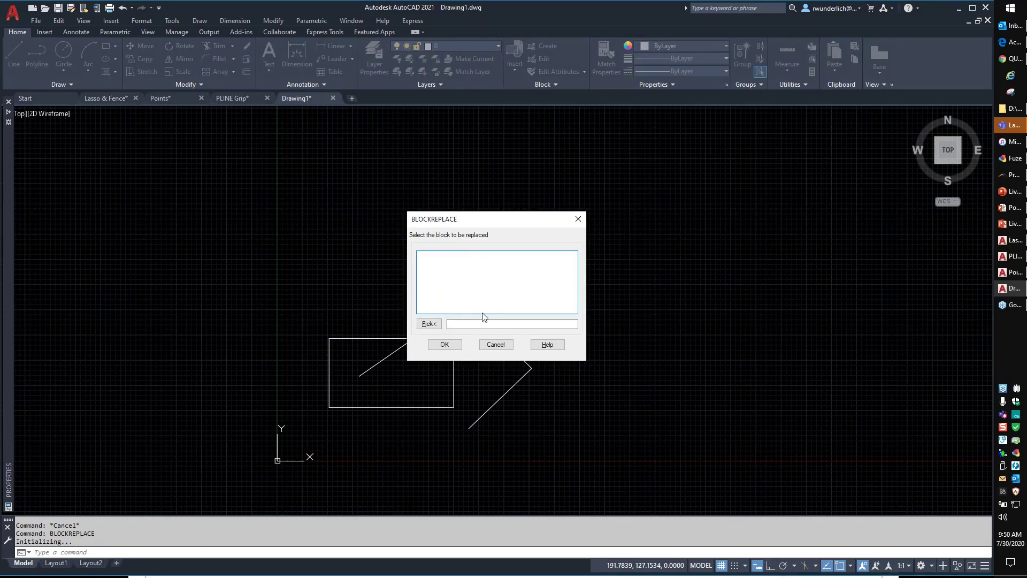
click(496, 345)
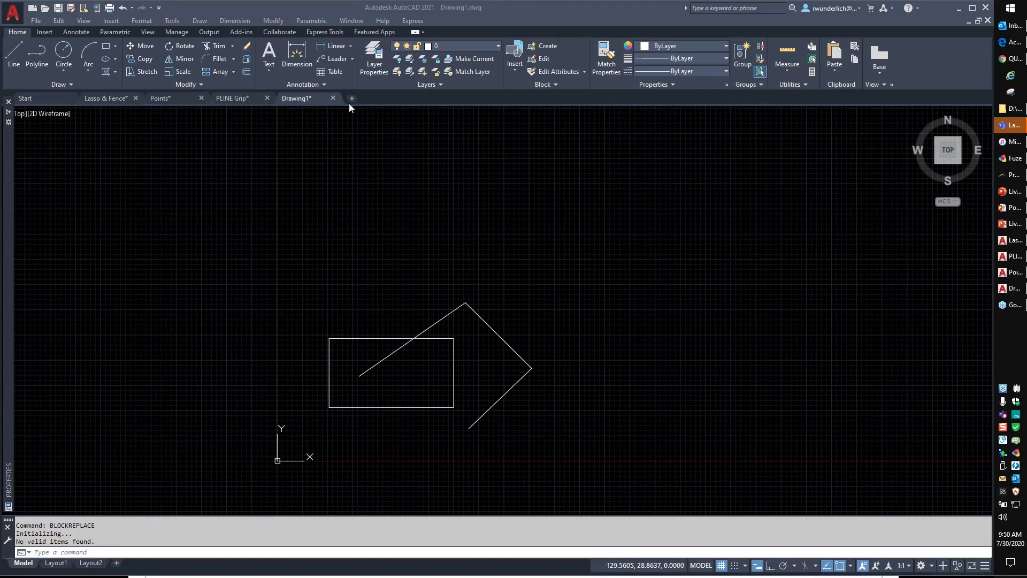
Switch to the AutoCAD Classic workspace and view the layer list without choosing another layer
click(931, 570)
click(940, 496)
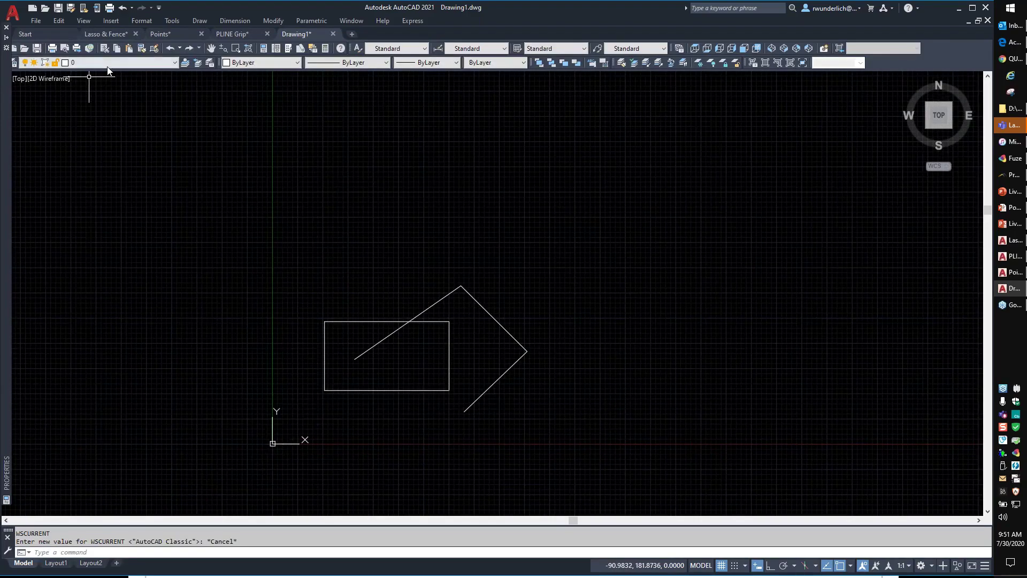
click(176, 62)
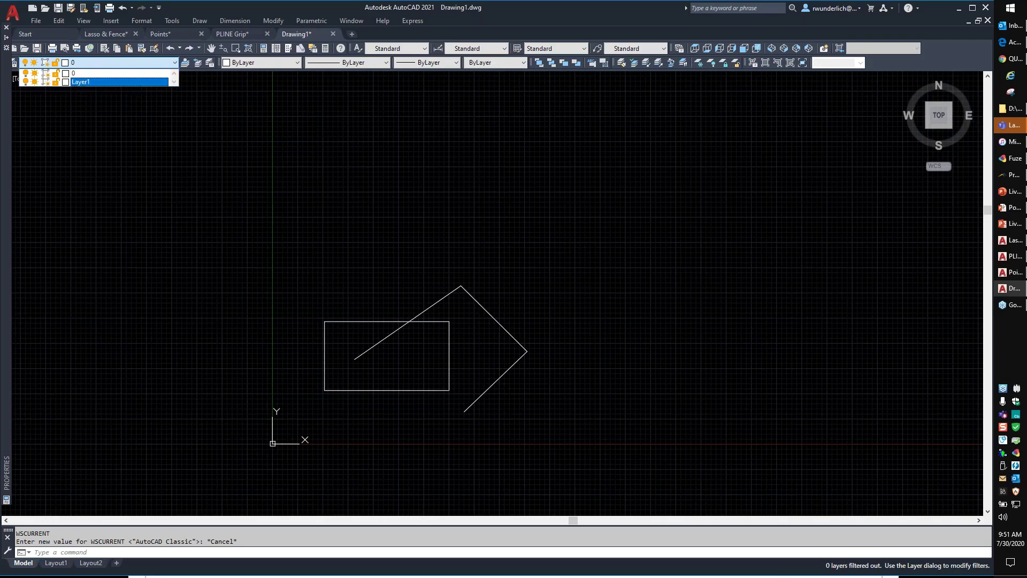
key(Escape)
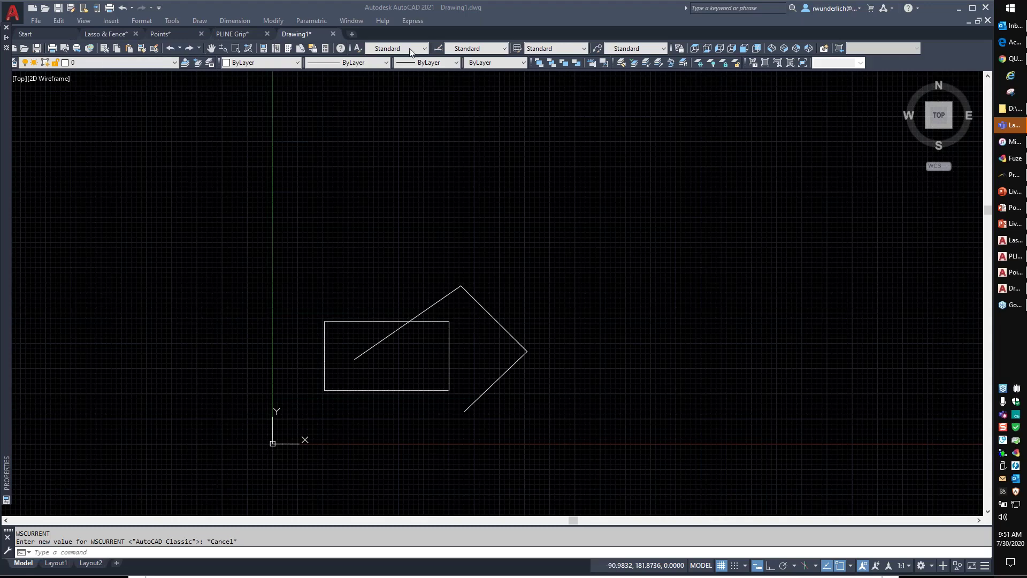
Set the color theme to Light in the display options and cancel any pending selection
right_click(343, 190)
click(350, 189)
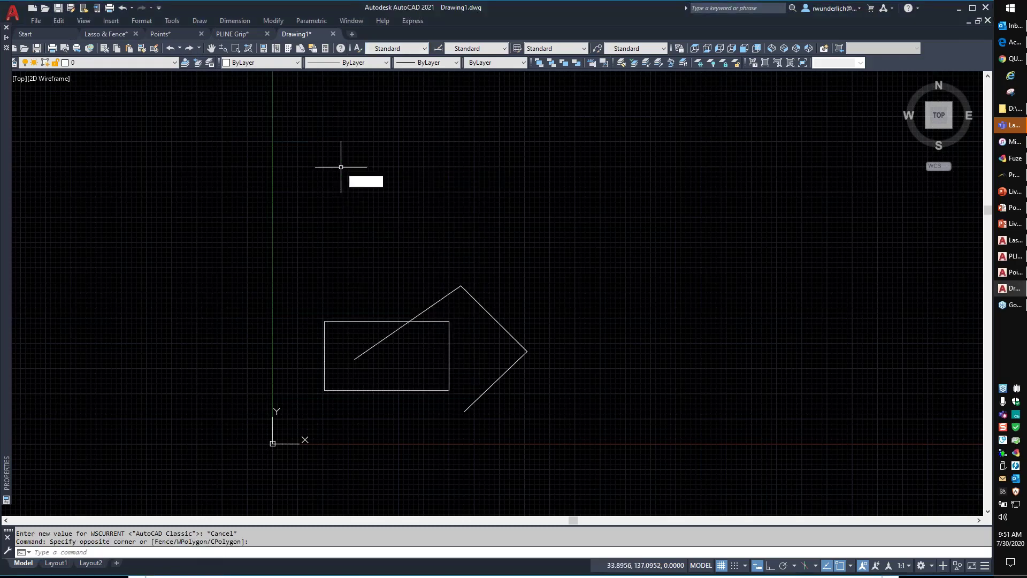
click(344, 170)
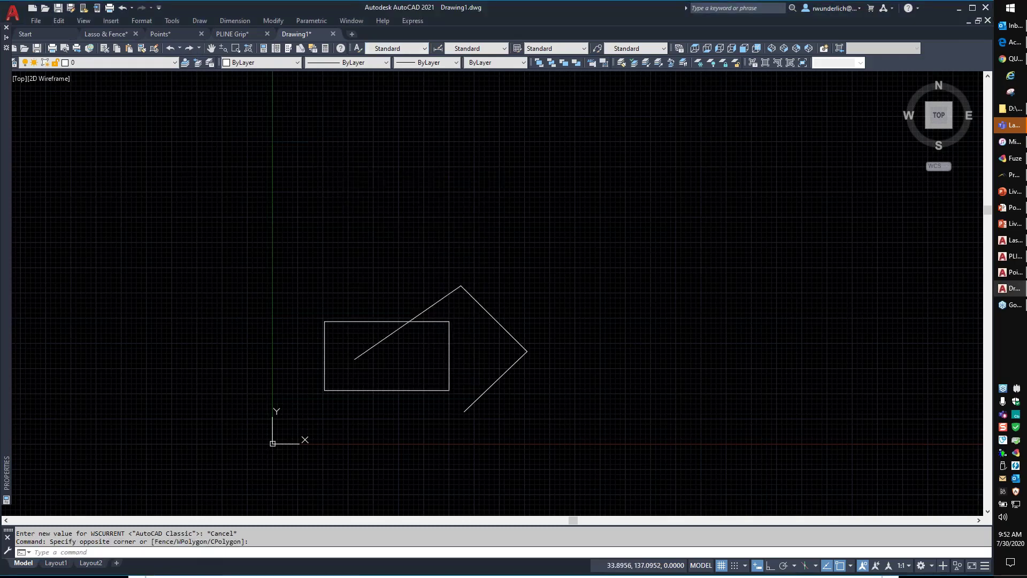
text(options)
key(Return)
click(385, 196)
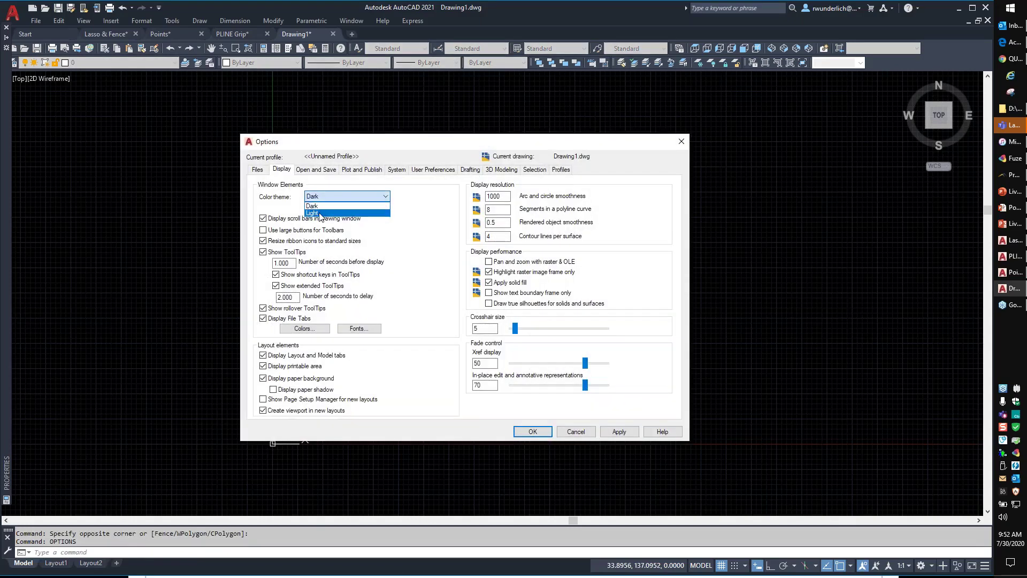
click(343, 216)
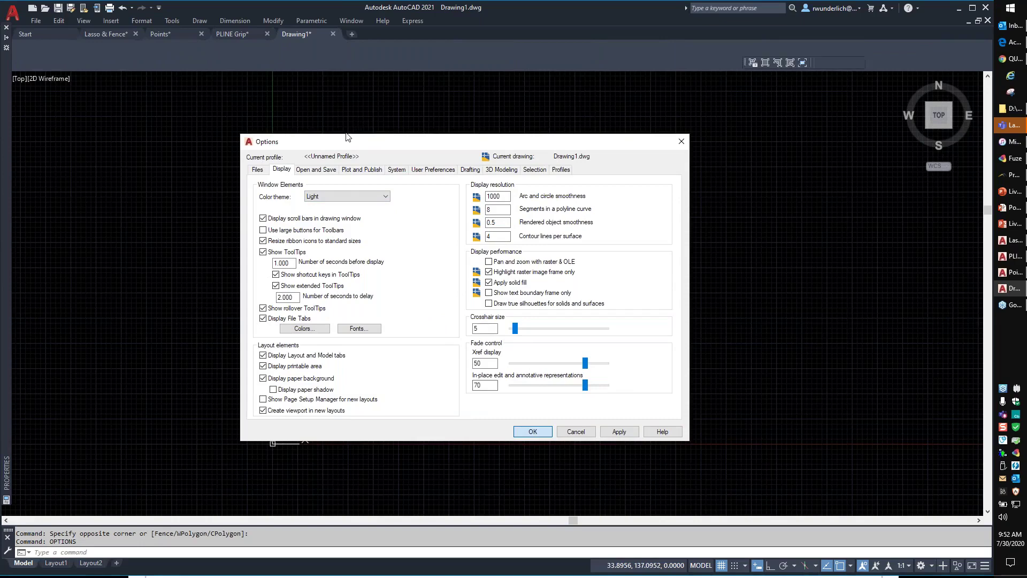
click(533, 432)
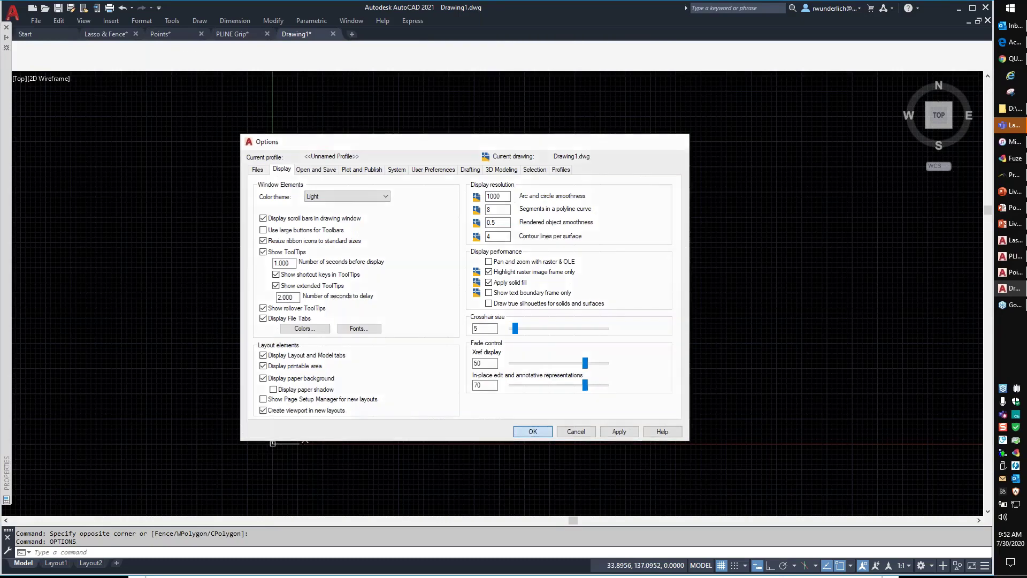
click(533, 354)
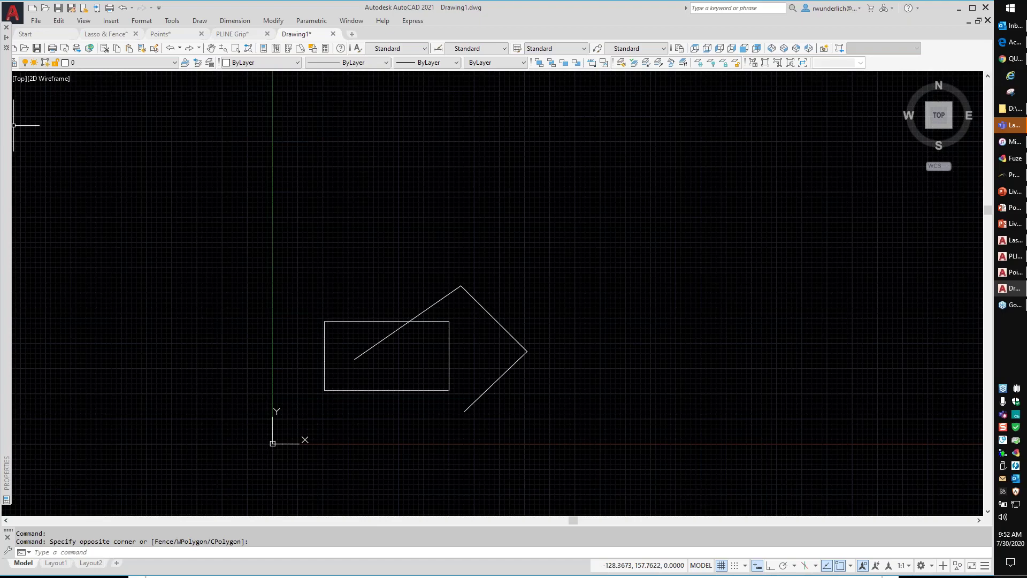
click(331, 273)
key(Escape)
key(Escape)
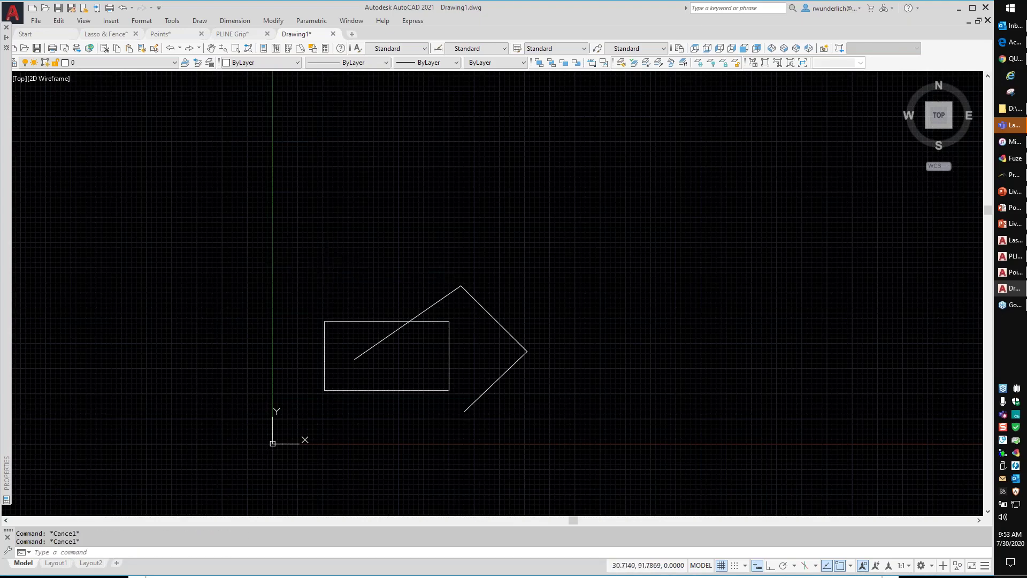
View the options for customizing the places list in the file open dialog, and cancel without opening a drawing
key(ctrl+o)
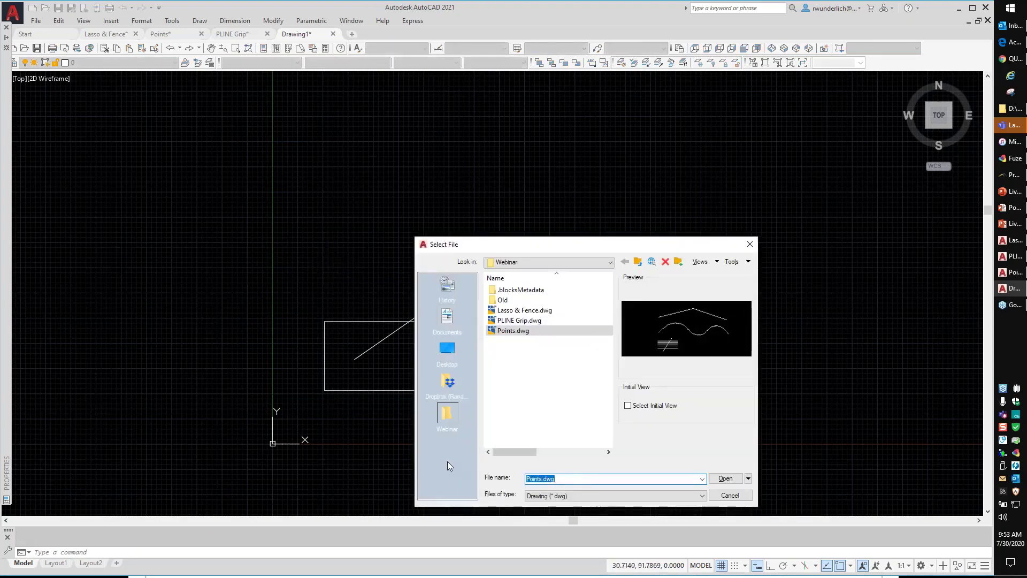
right_click(448, 462)
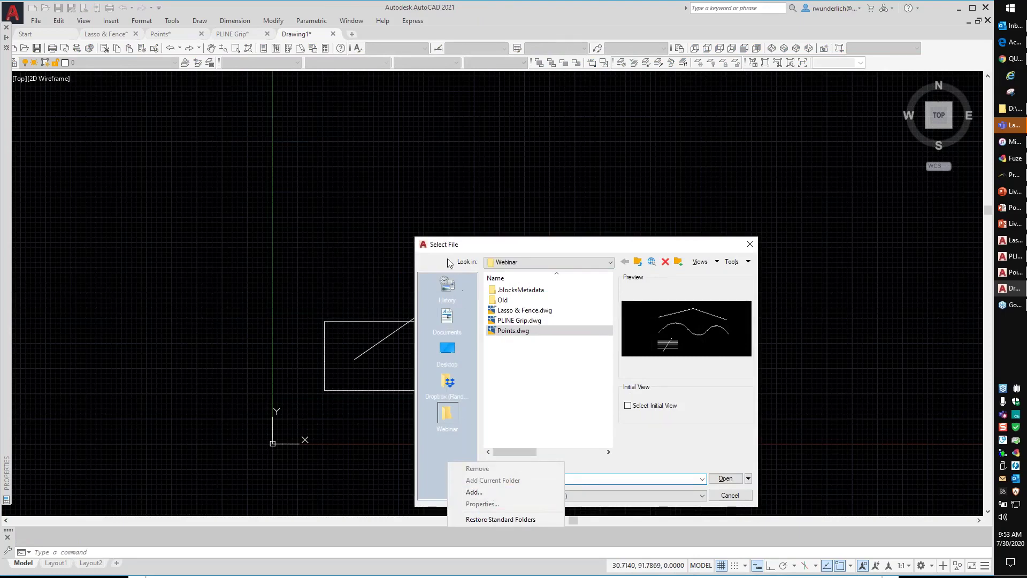
click(511, 246)
drag(512, 246, 402, 148)
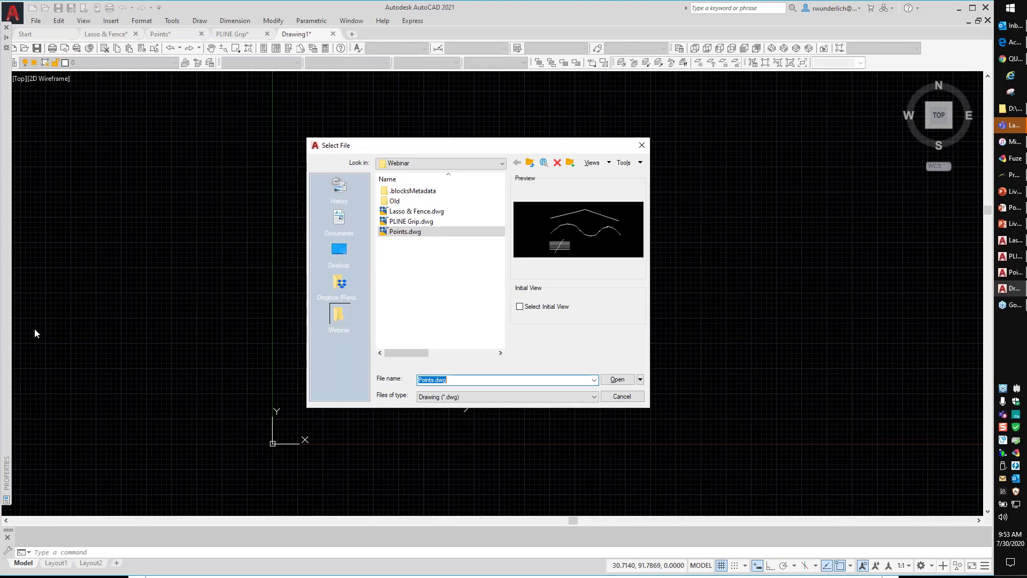
click(622, 397)
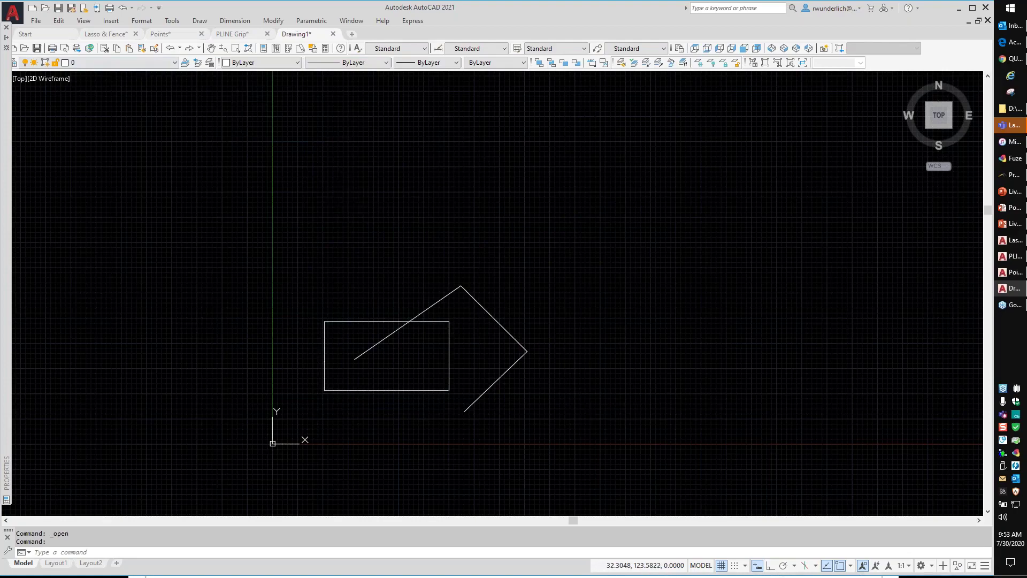
Set the color theme to Dark in the display options
text(options)
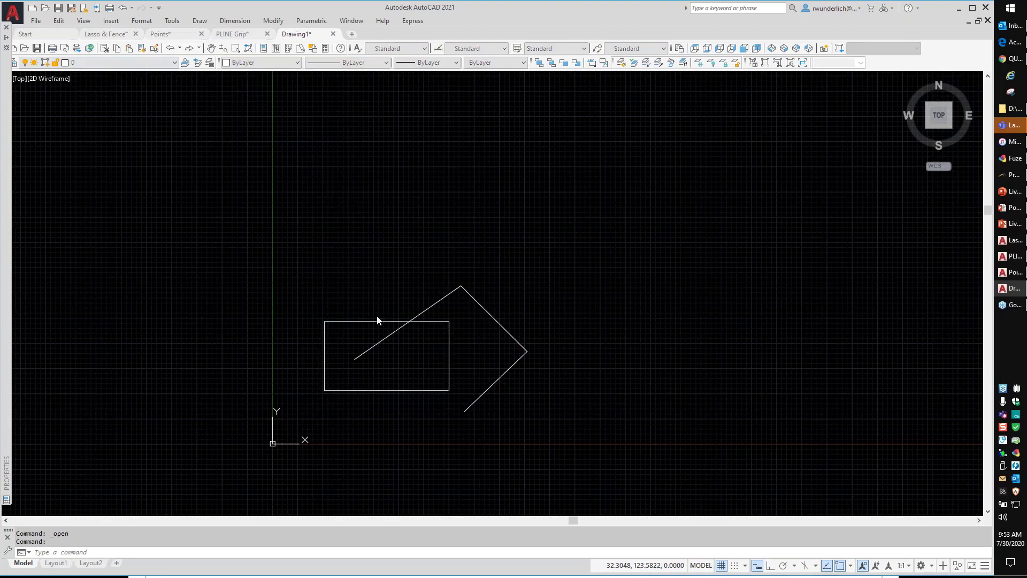
key(Return)
click(343, 202)
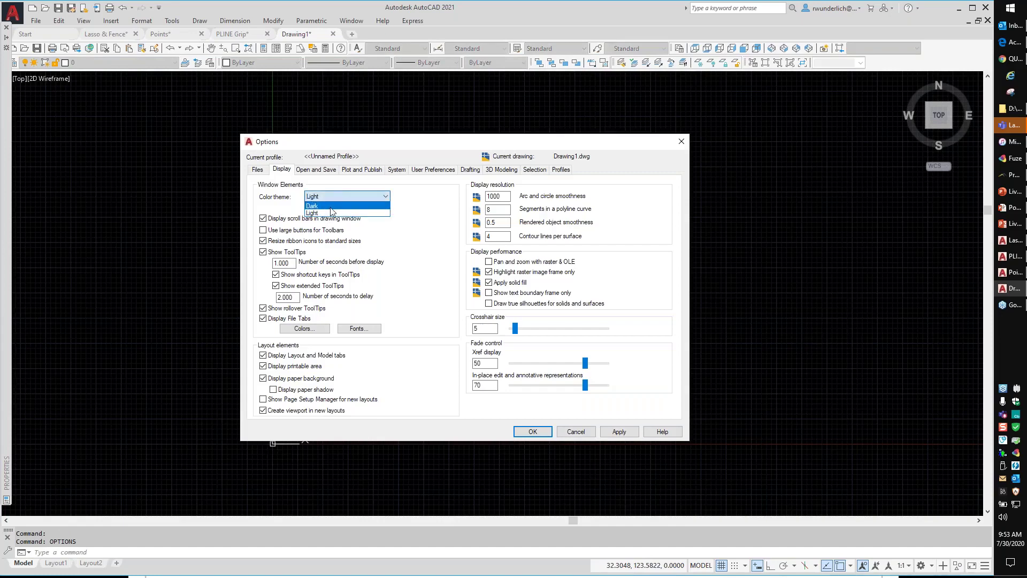
click(332, 206)
click(533, 431)
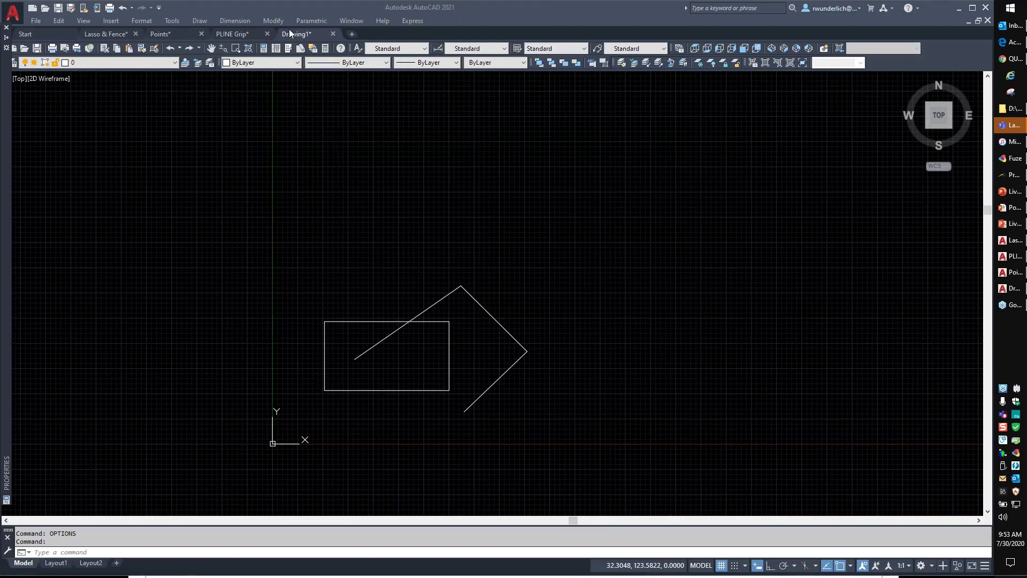
Switch to Layout1 of the PLINE Grip drawing and cancel any pending selection
mouse_move(244, 36)
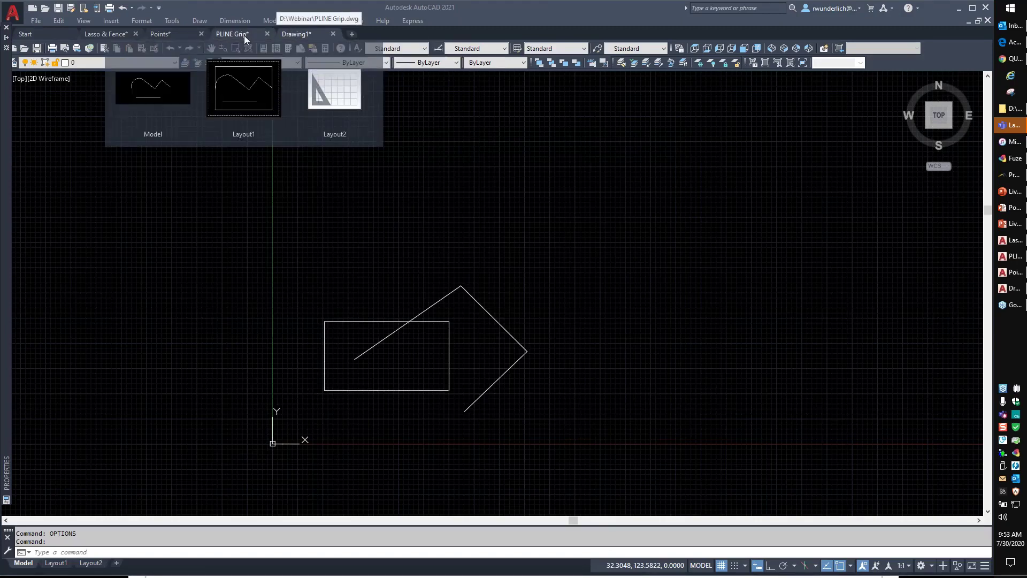
click(219, 131)
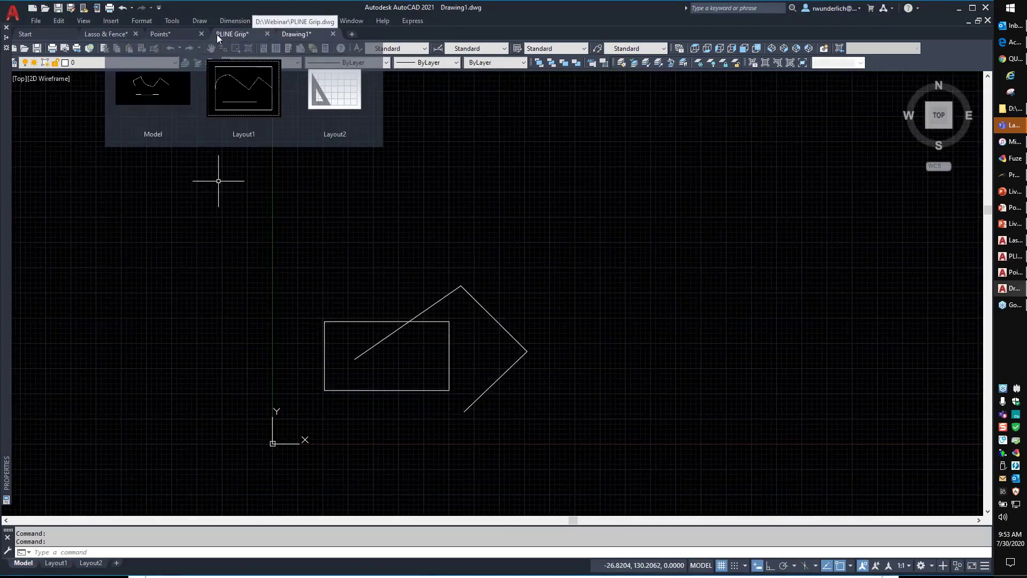
click(226, 35)
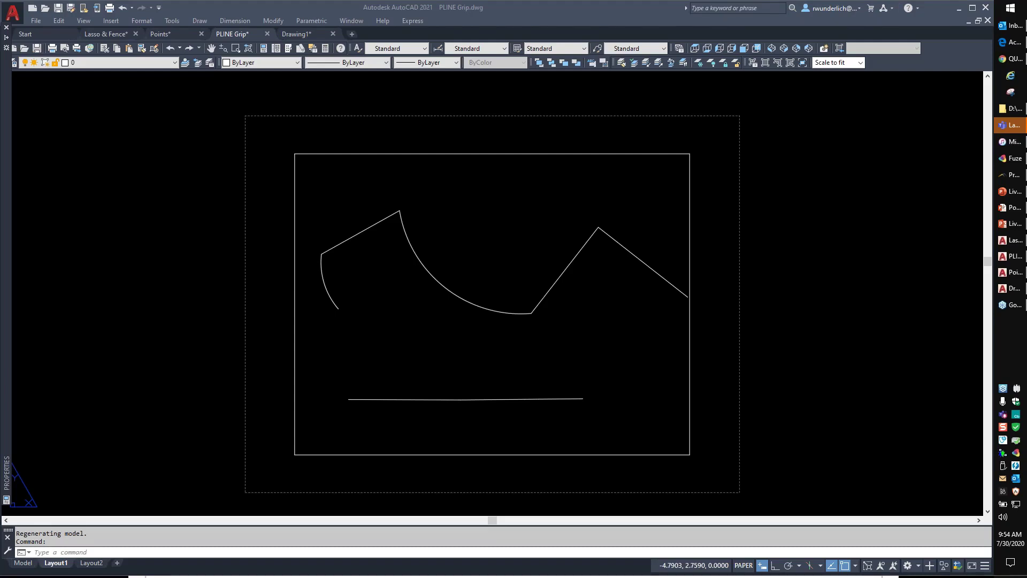
key(Escape)
key(Escape)
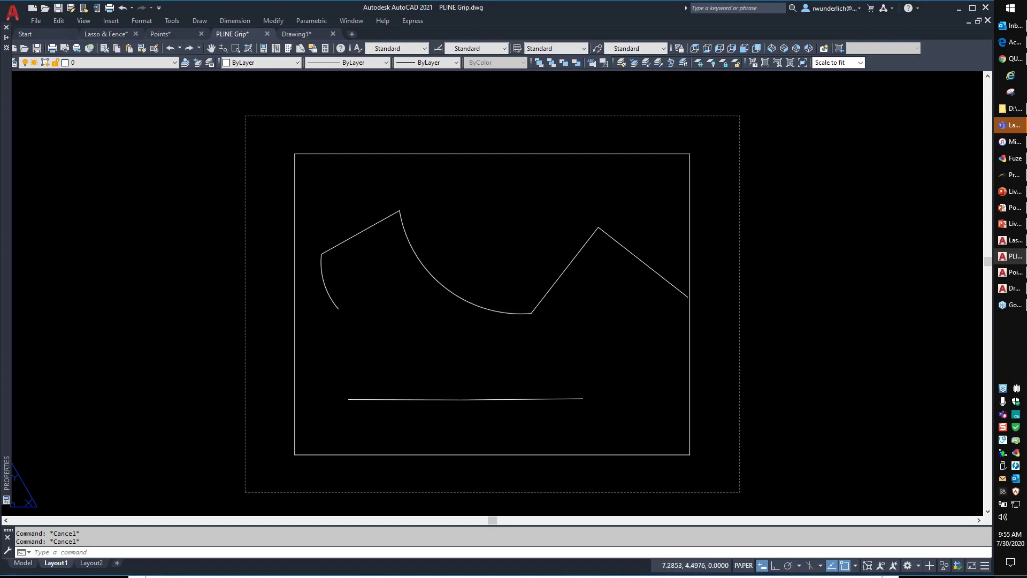
click(573, 290)
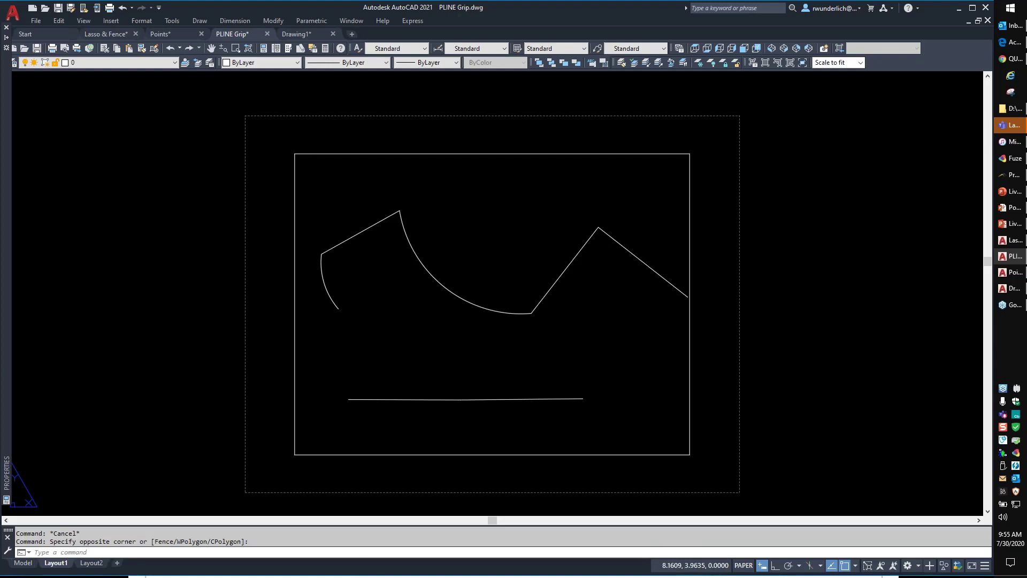
key(Escape)
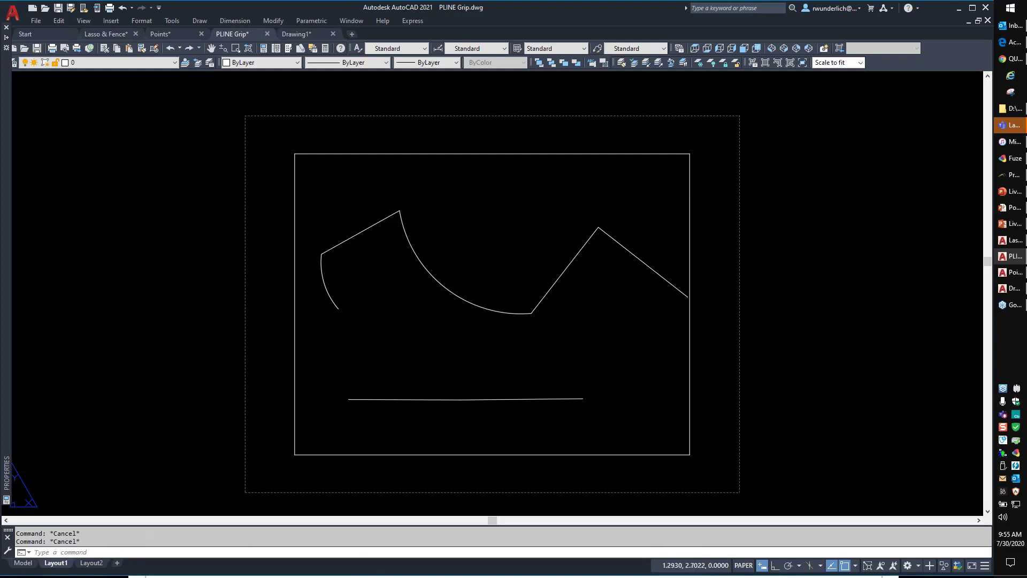
Start the PUBLISH command and remove all sheets from its sheet list
text(PUblish)
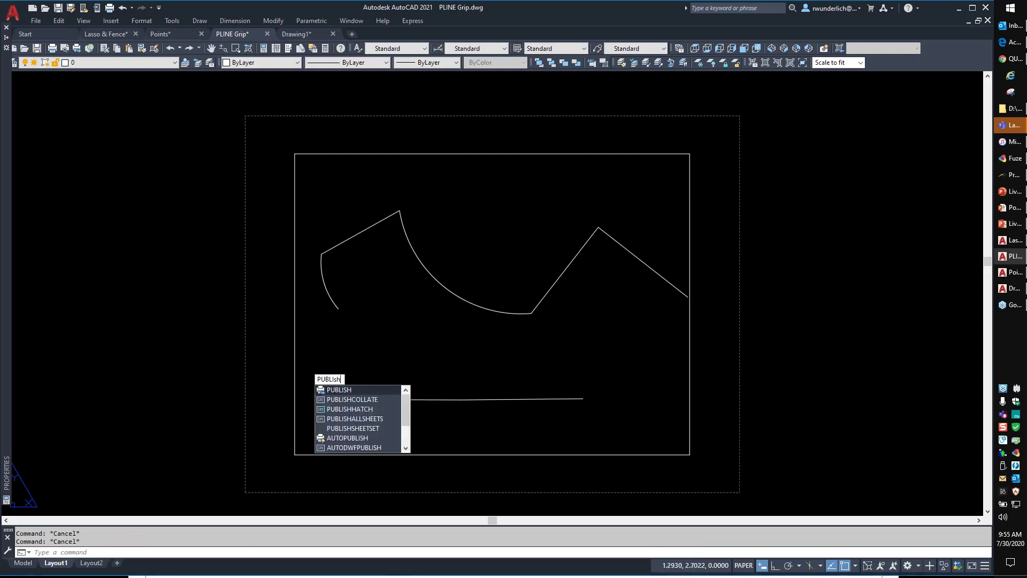
key(Return)
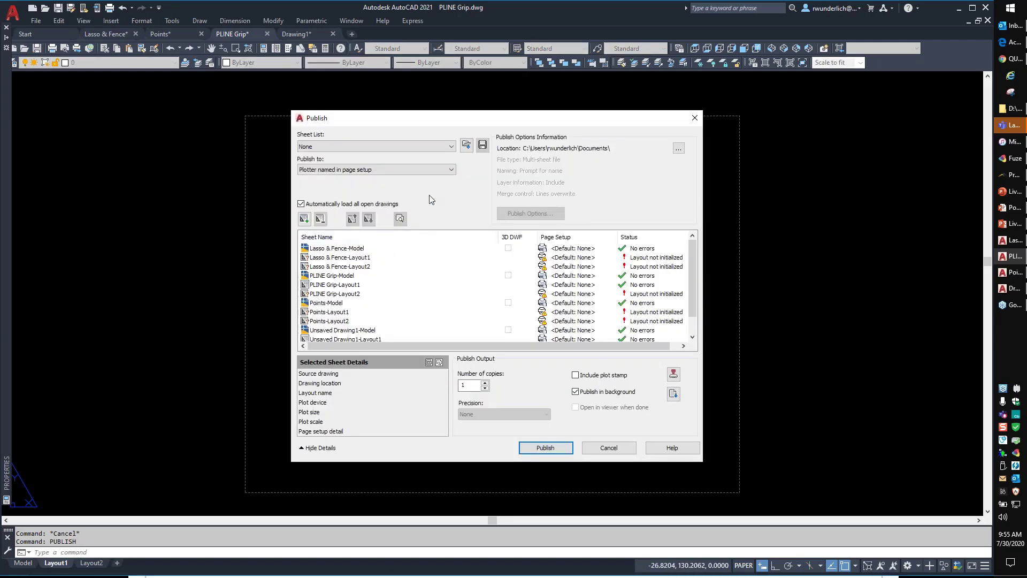
drag(462, 123, 420, 103)
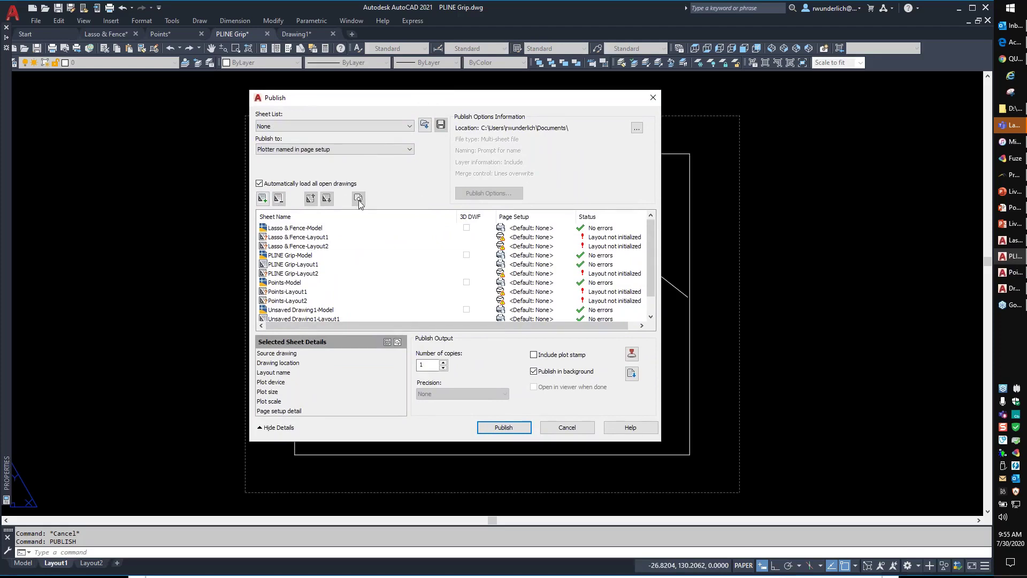
right_click(295, 238)
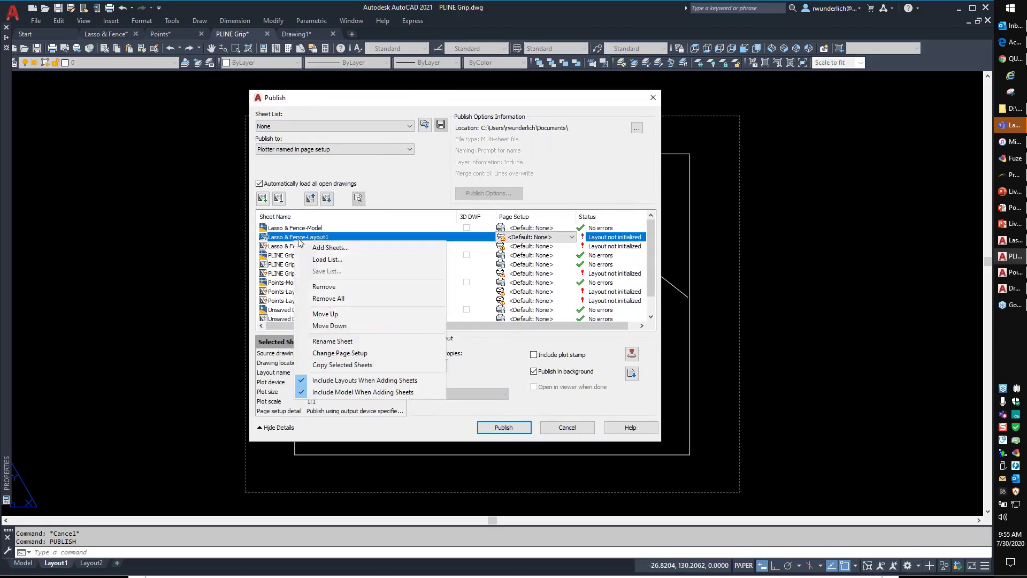
click(344, 299)
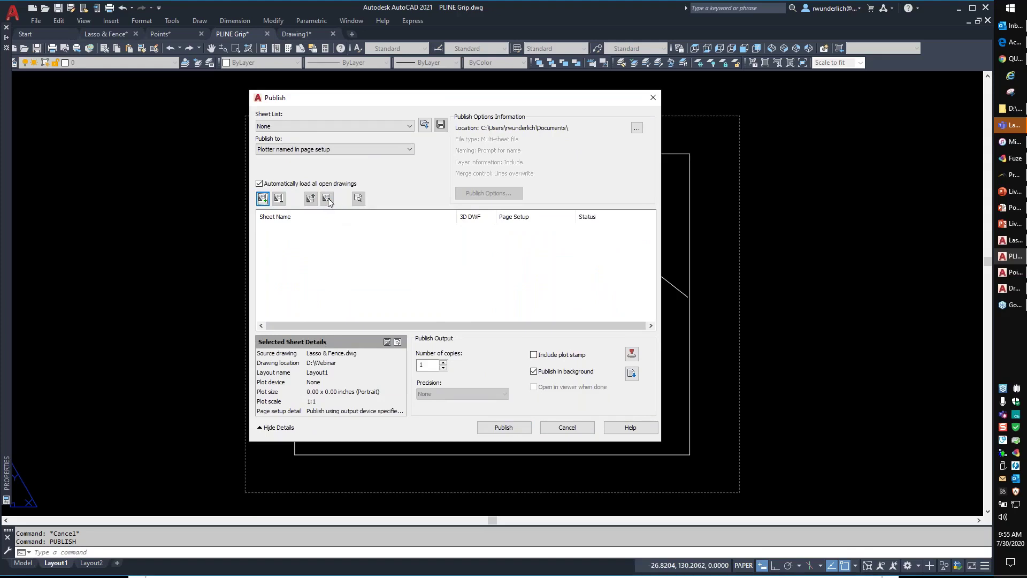
Add the code exiting door project drawing from the D: drive's Customer Standards\Old folder to the publish list, and cancel publishing without saving the list
click(263, 198)
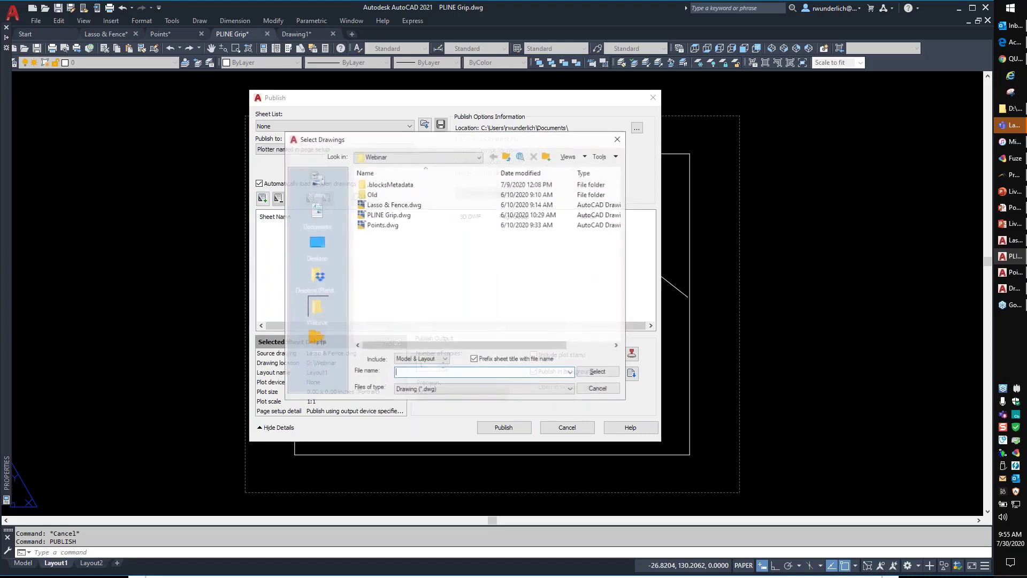
click(407, 156)
click(406, 194)
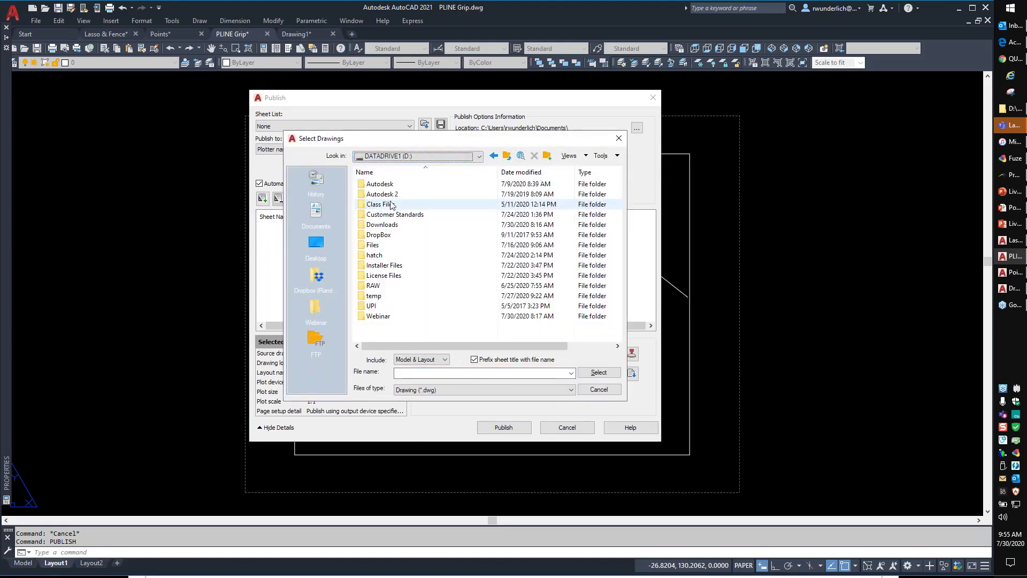
double_click(381, 216)
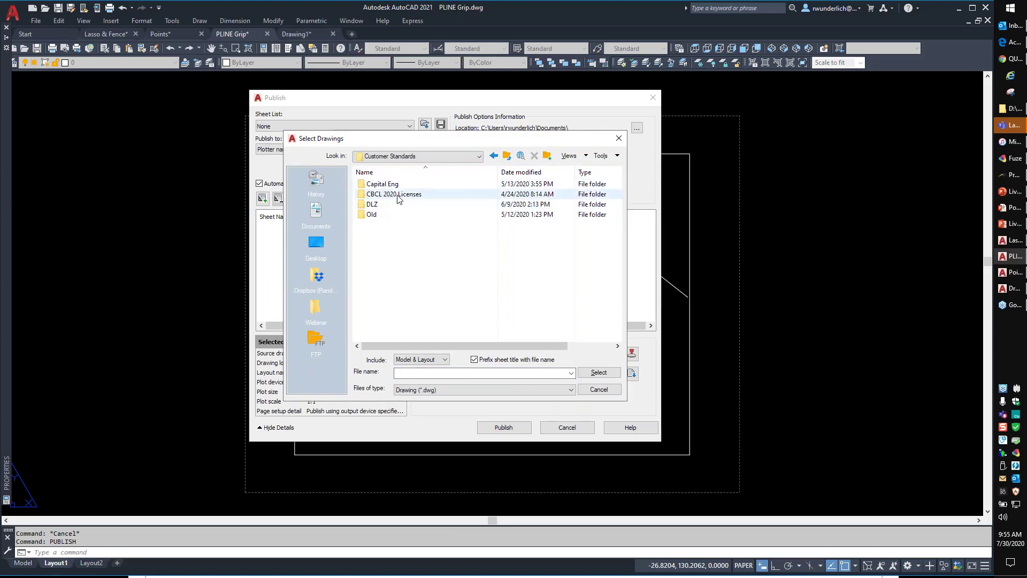
double_click(375, 215)
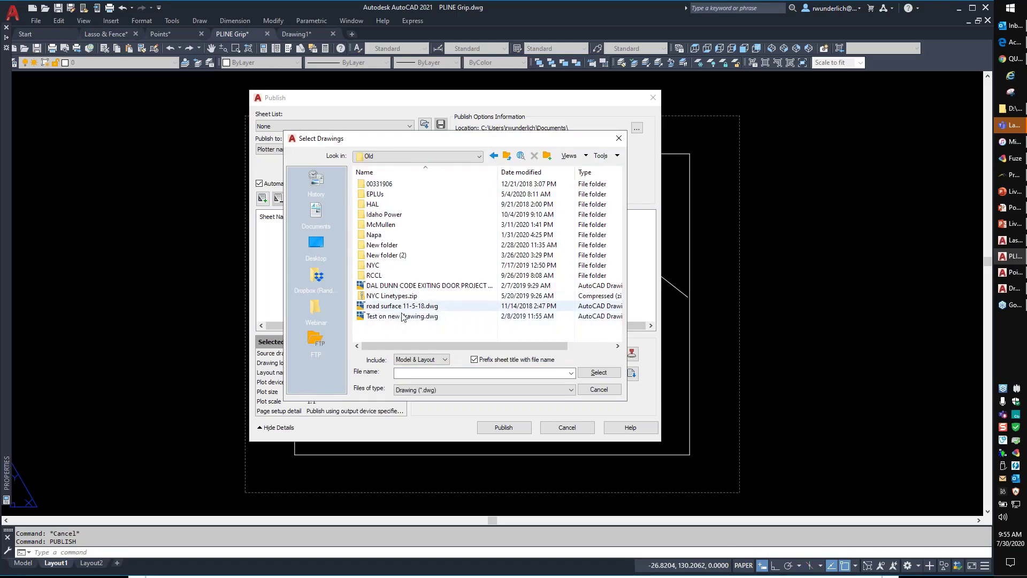
click(396, 285)
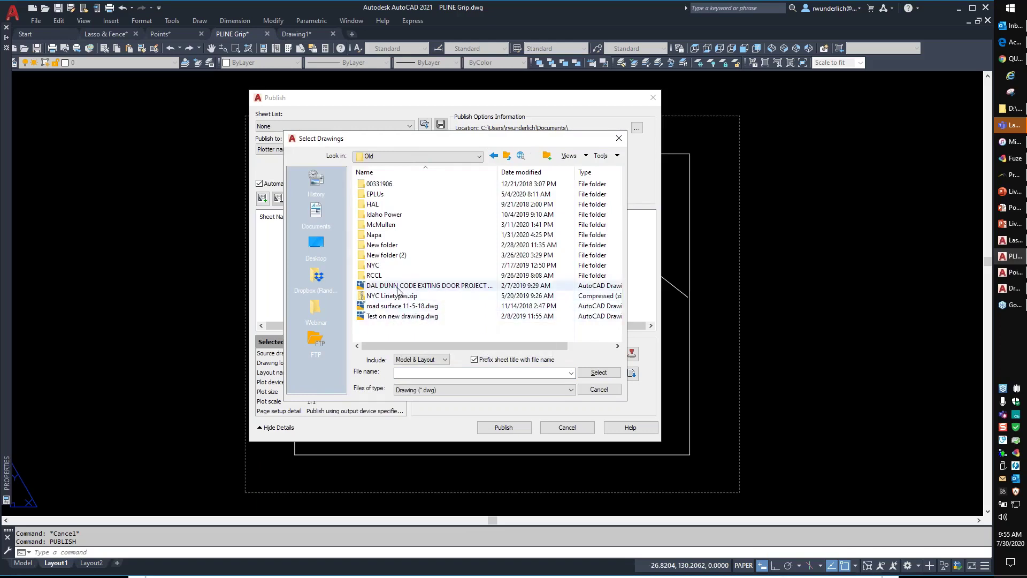
click(603, 375)
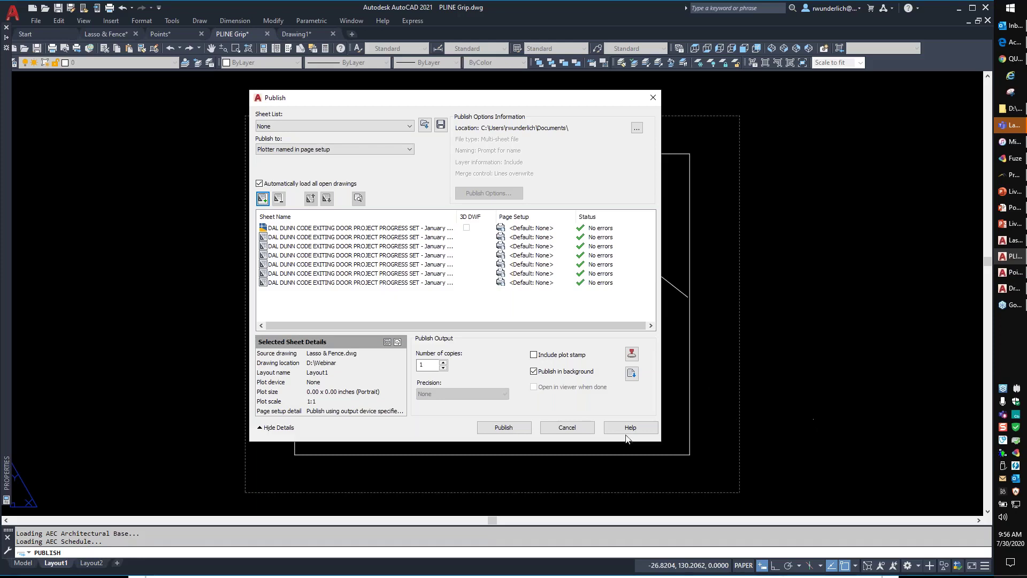
click(580, 428)
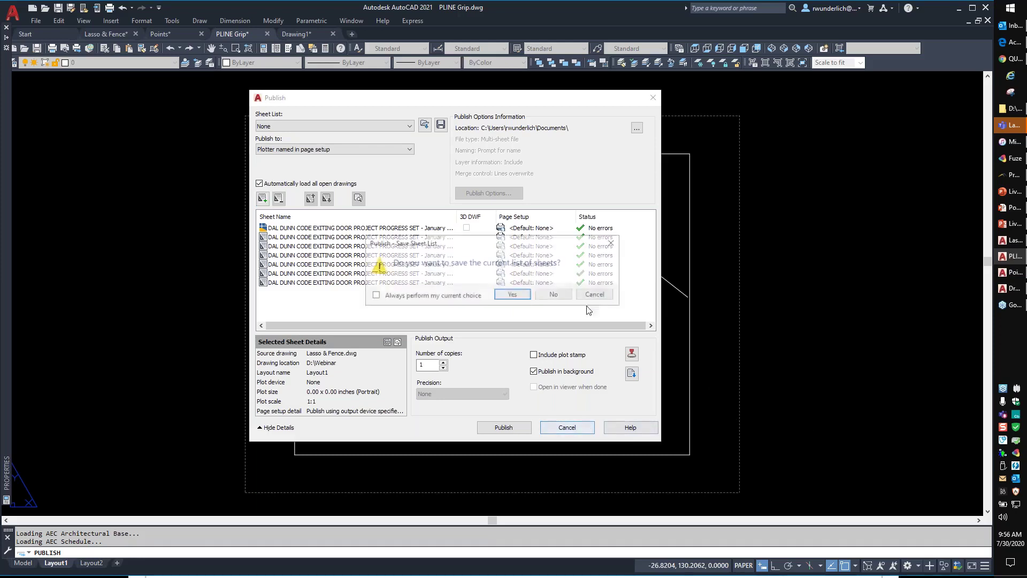
click(559, 295)
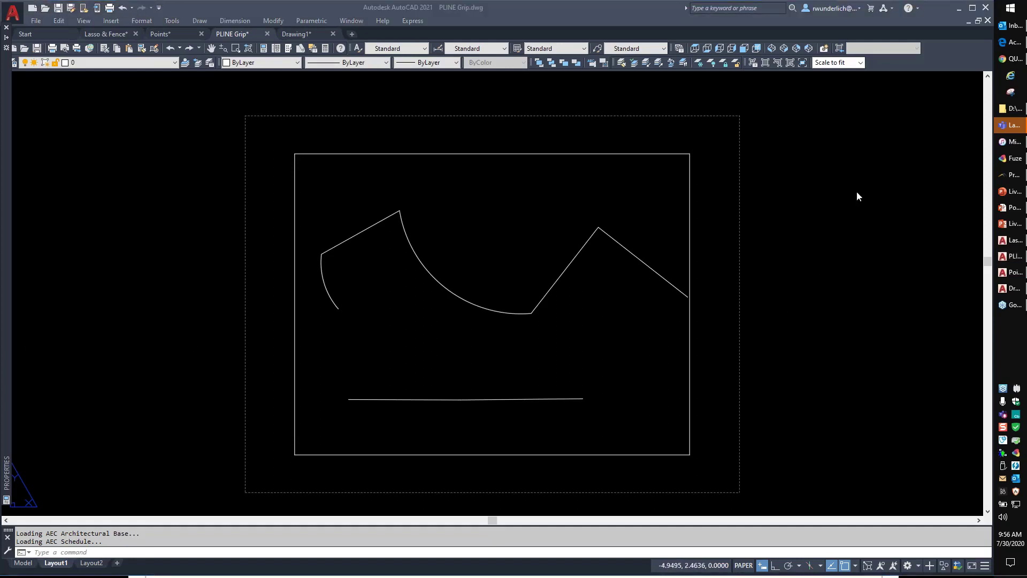
In the Points drawing, copy the five horizontal lines with their diagonal and points, and paste them as a block beyond the right end of the curve
click(1011, 272)
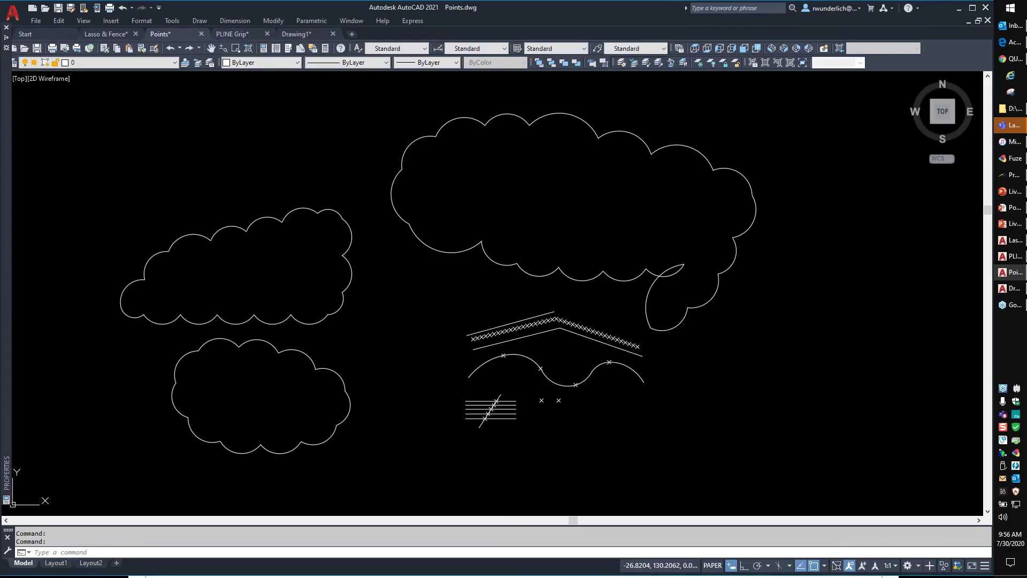
click(585, 237)
key(Escape)
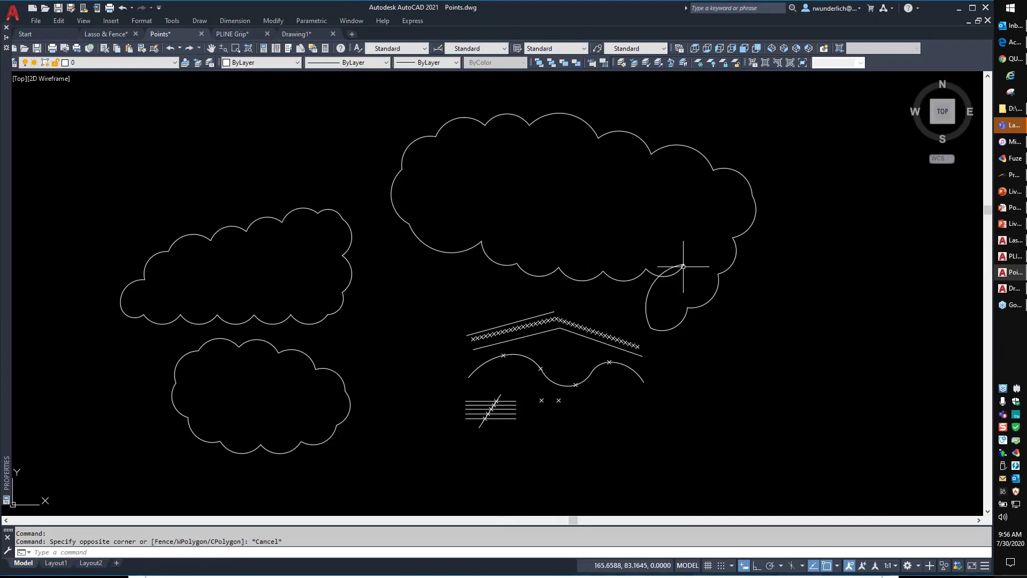
scroll(508, 406, up, 4)
click(530, 369)
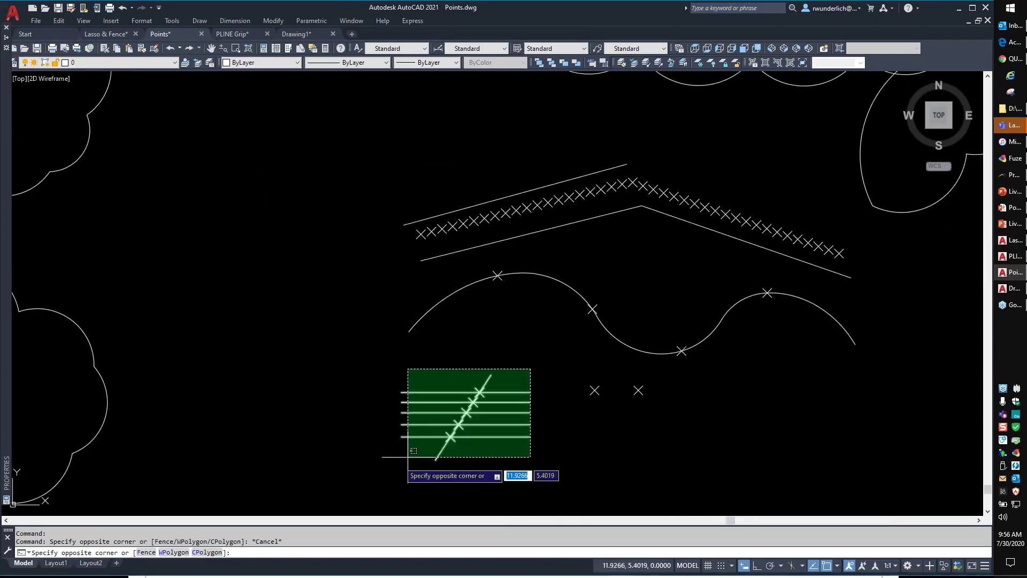
click(407, 457)
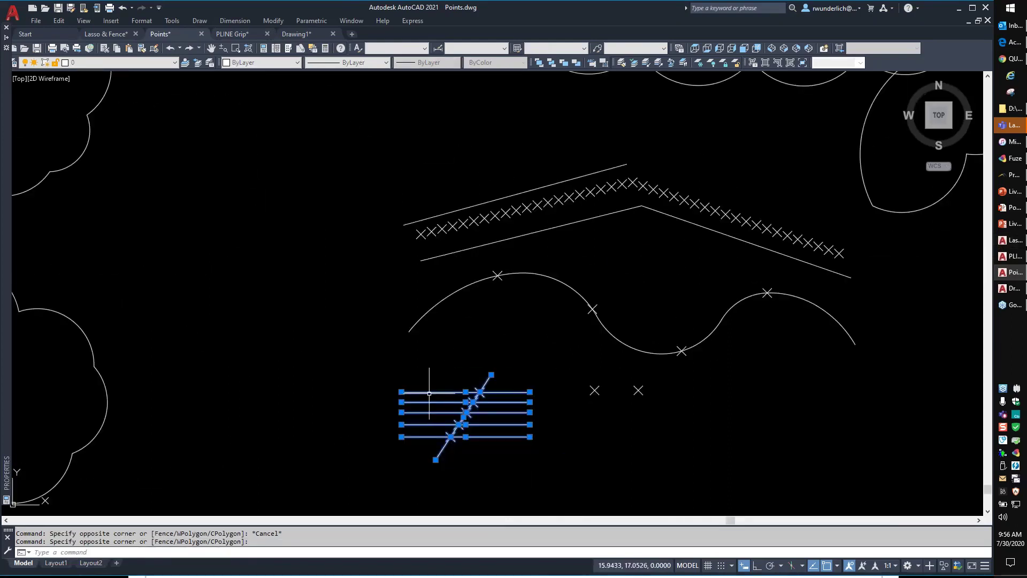
key(ctrl+c)
key(ctrl+shift+v)
scroll(309, 279, down, 4)
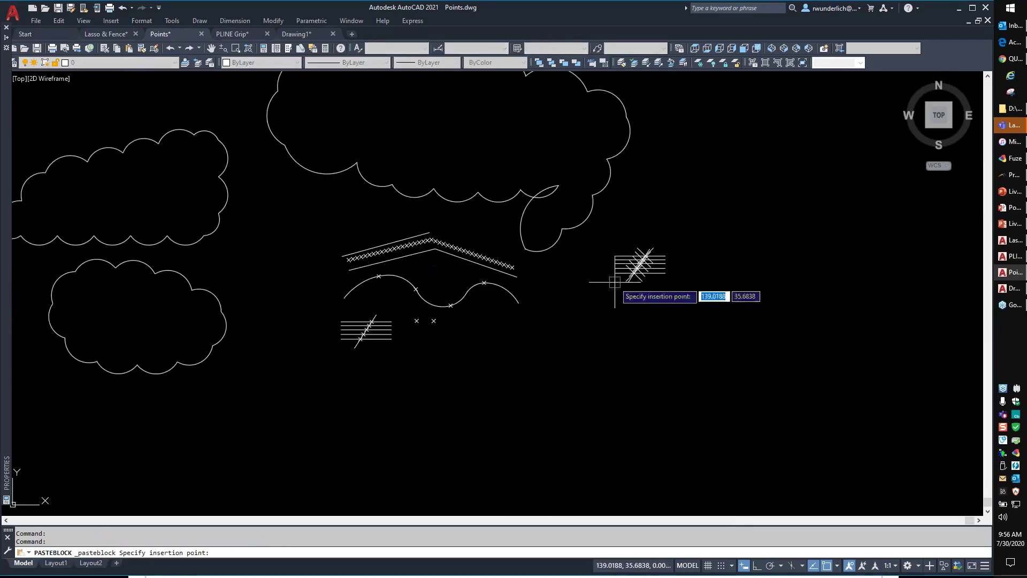
click(615, 282)
key(Escape)
Open the pasted block in the Block Editor with the BE alias and display the block's properties
scroll(641, 275, up, 4)
click(646, 287)
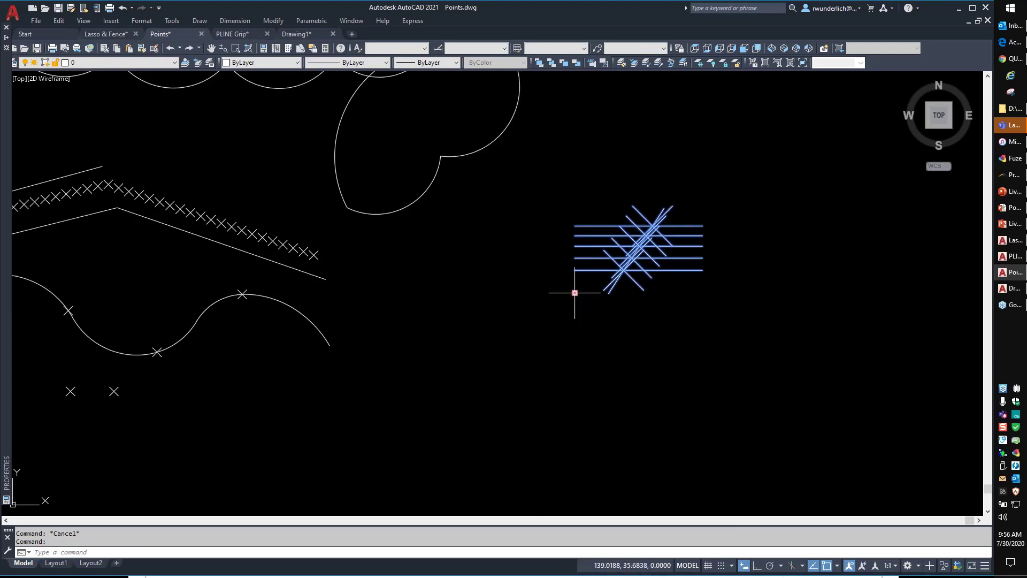
text(BE)
key(Return)
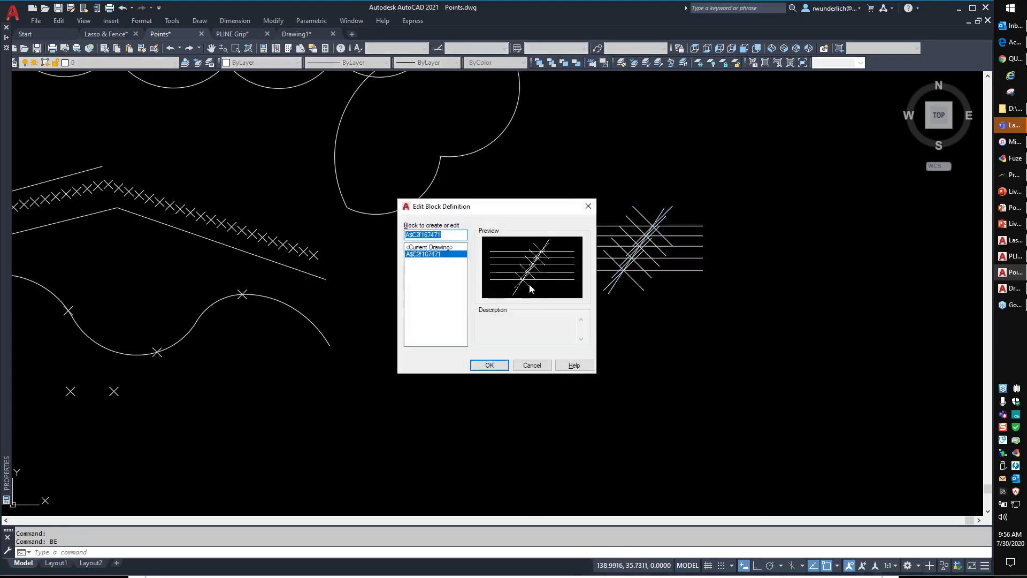
click(495, 367)
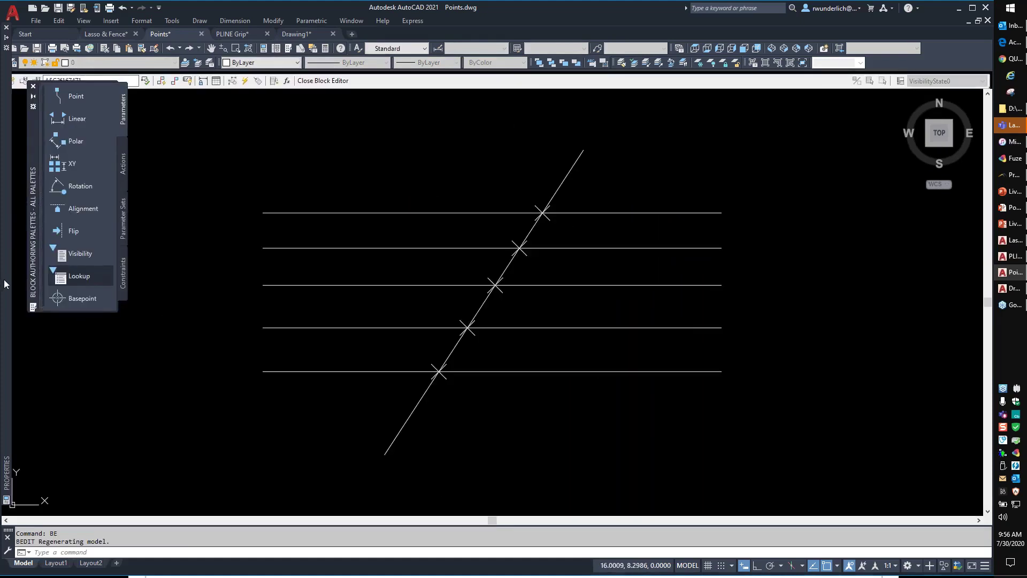
mouse_move(7, 283)
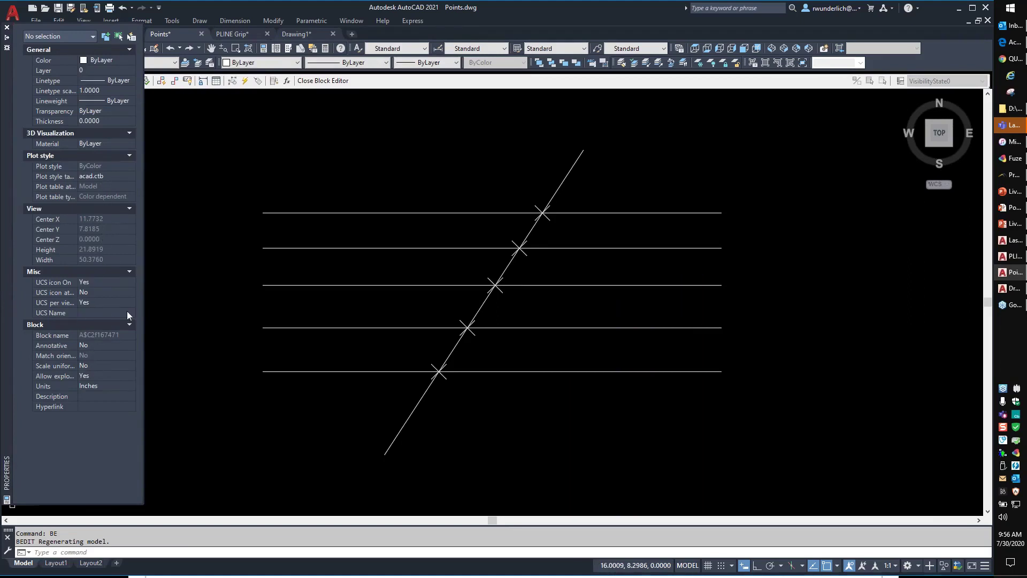
Dismiss the block's properties and set the INSBASE insertion base point to 0,0,0 inside the Block Editor
key(Escape)
key(Escape)
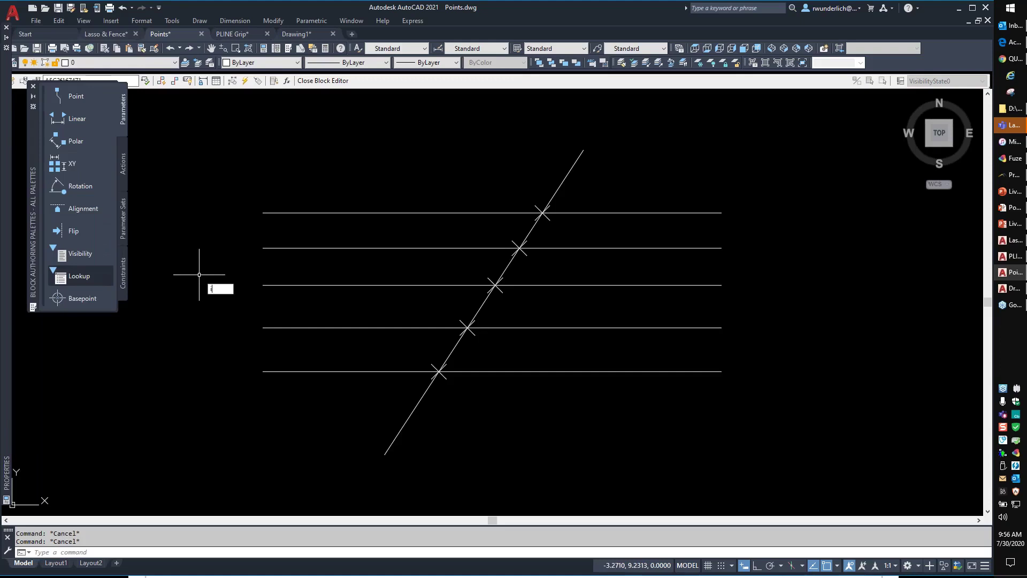
text(ins)
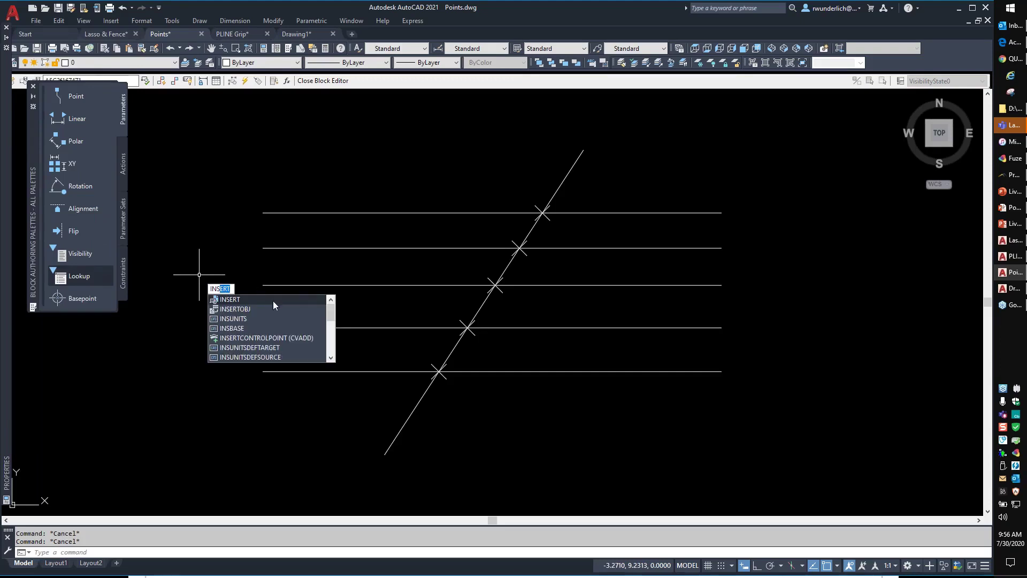
click(234, 329)
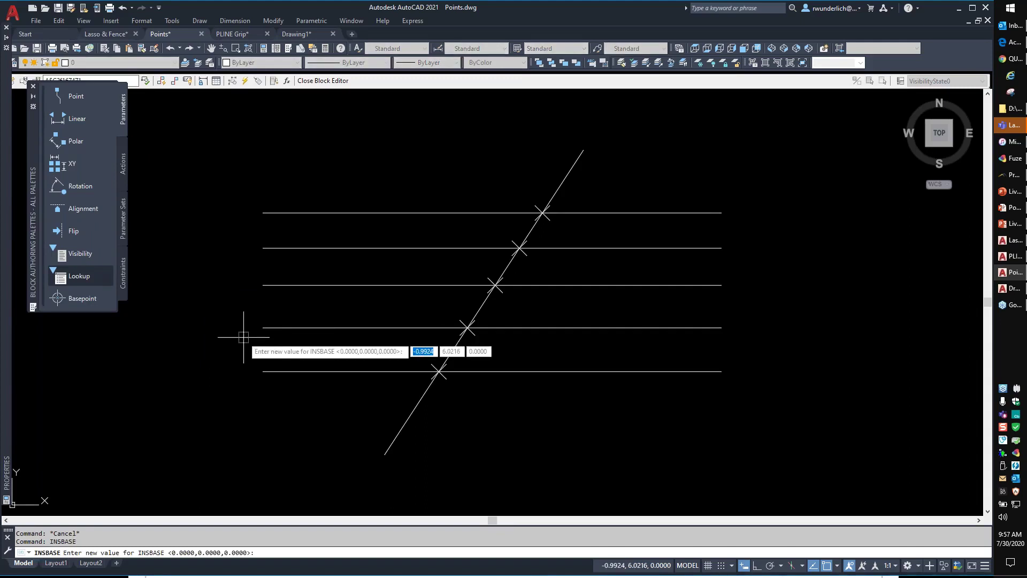
text(0,0,0)
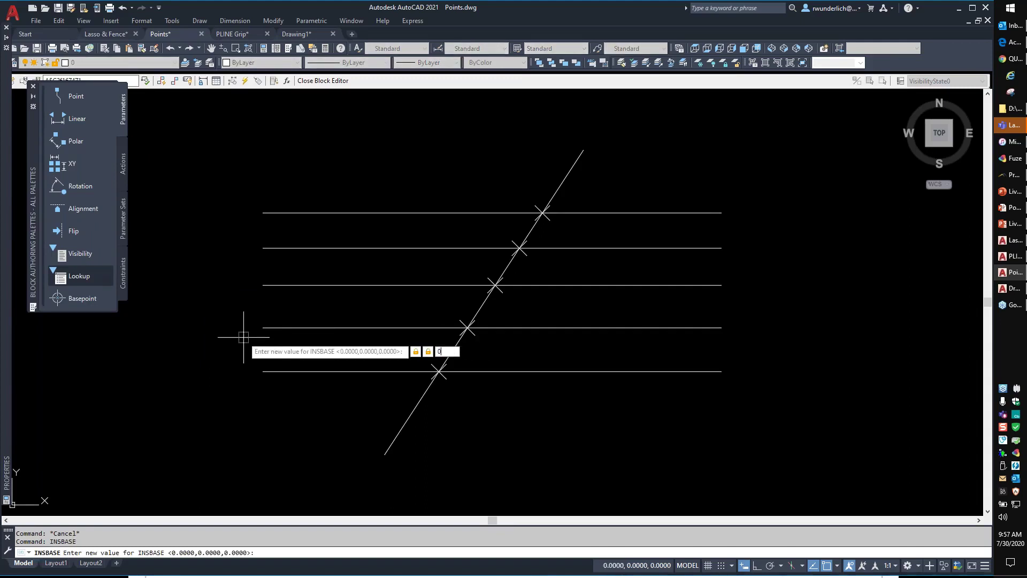
key(Return)
Draw a slanted line from the origin 0,0 up and across the five horizontal lines in the block
scroll(314, 344, down, 5)
middle_drag(317, 320, 513, 291)
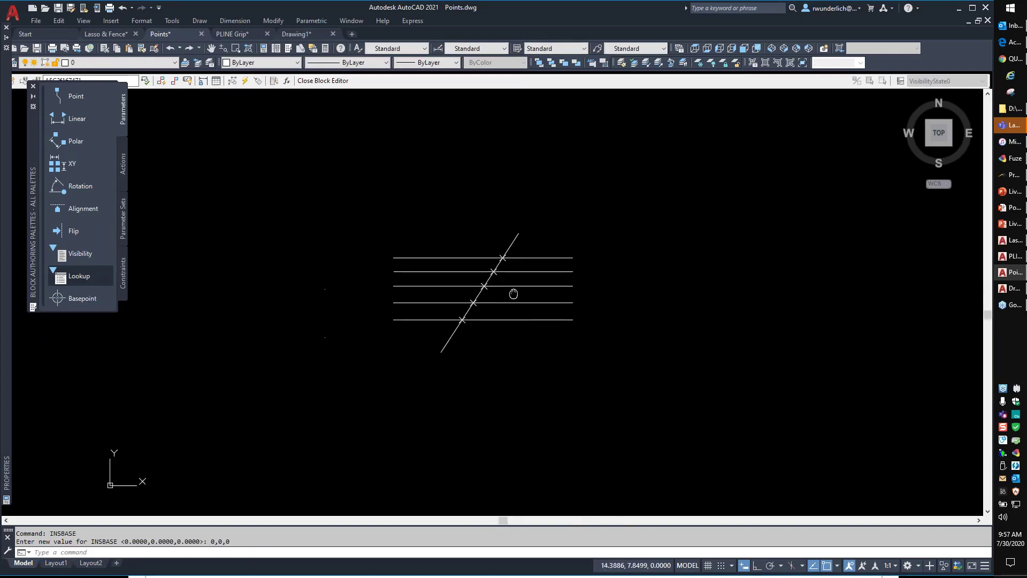
text(l)
key(Return)
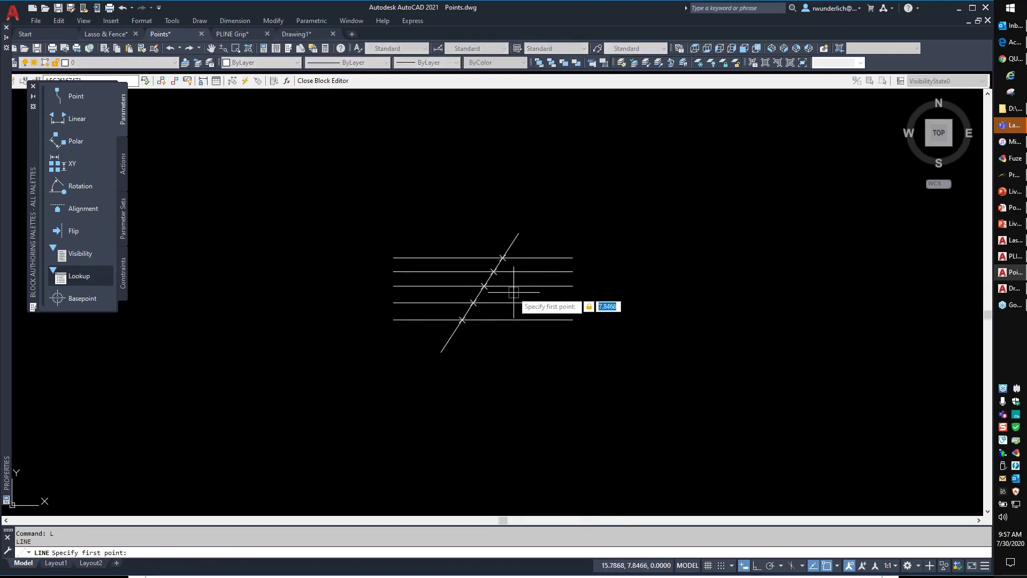
text(0,0)
key(Return)
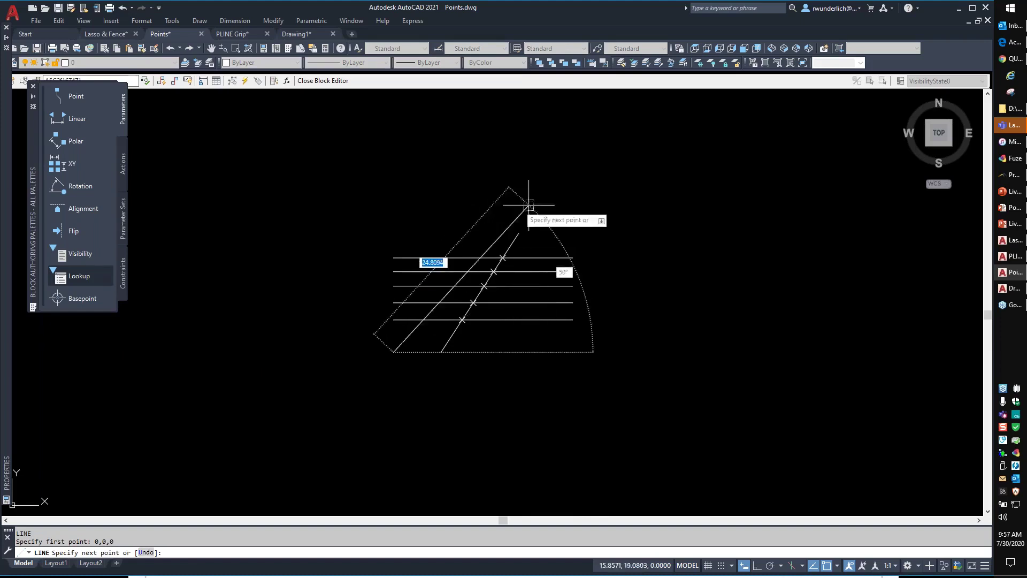
click(477, 203)
key(Escape)
key(Escape)
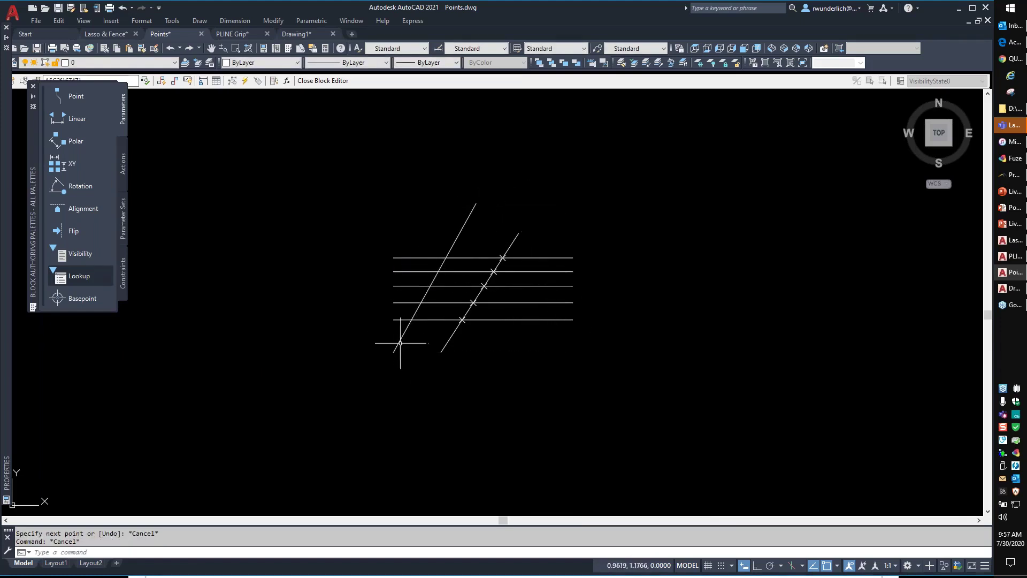
key(Escape)
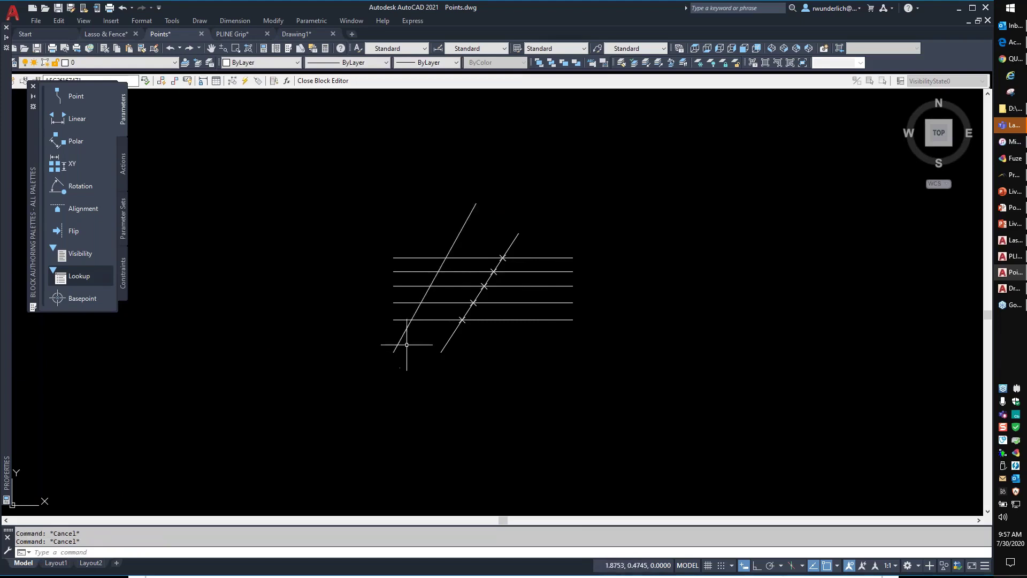
Select the new slanted line and check where its lower endpoint lies, leaving it unchanged
click(399, 344)
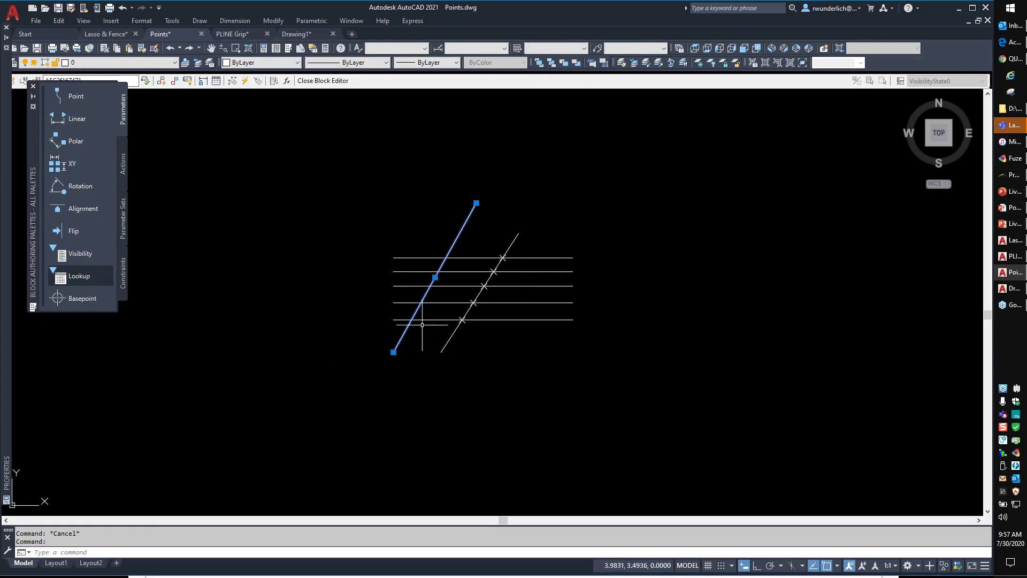
key(Escape)
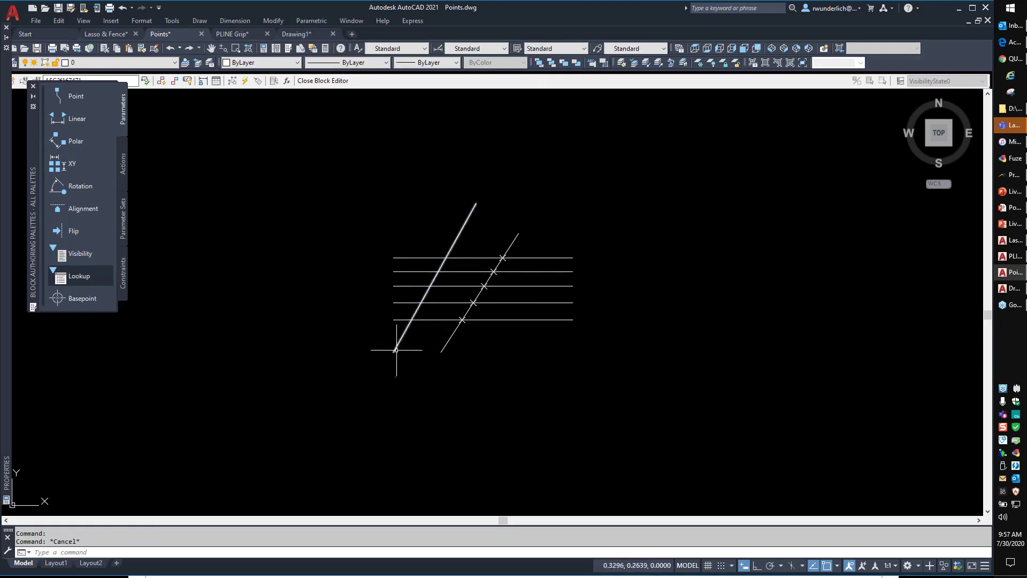
click(395, 348)
click(389, 353)
key(Escape)
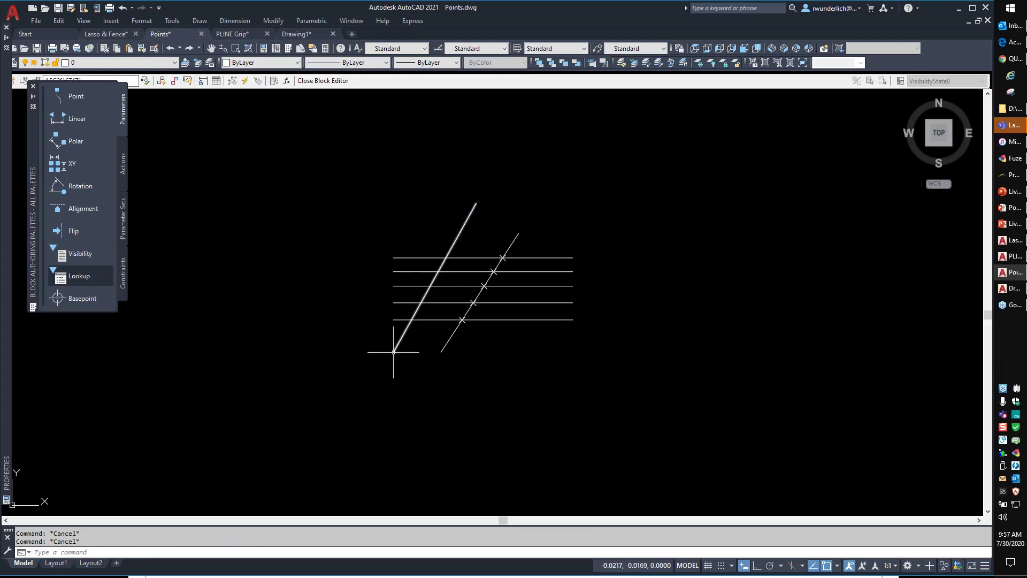
Set the INSBASE insertion base point to the left endpoint of the topmost horizontal line
text(ins)
key(Return)
click(394, 258)
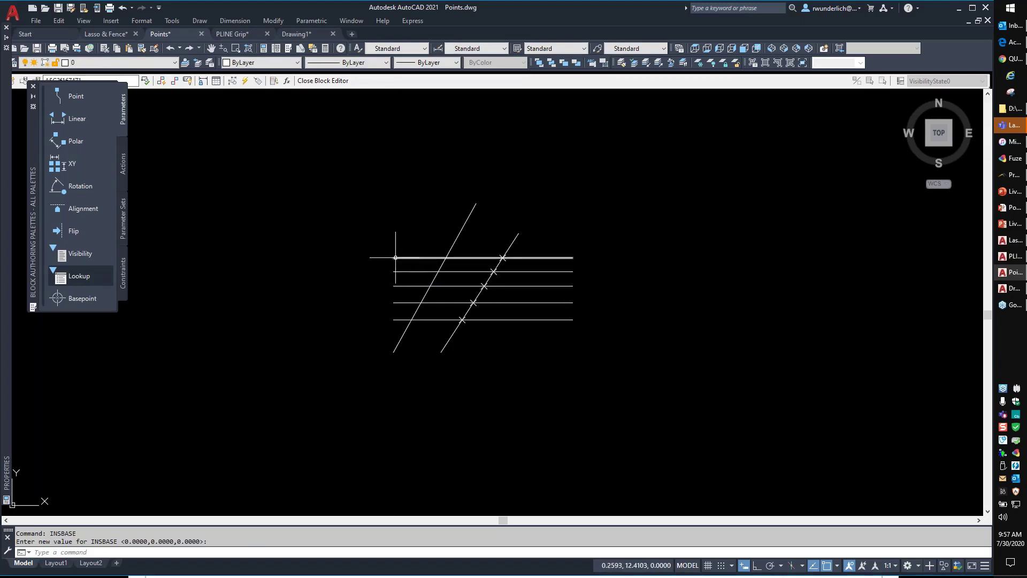
Close the Block Editor with BCLOSE, saving the changes, and select the block in the drawing to check its insertion grip
text(Bc;los)
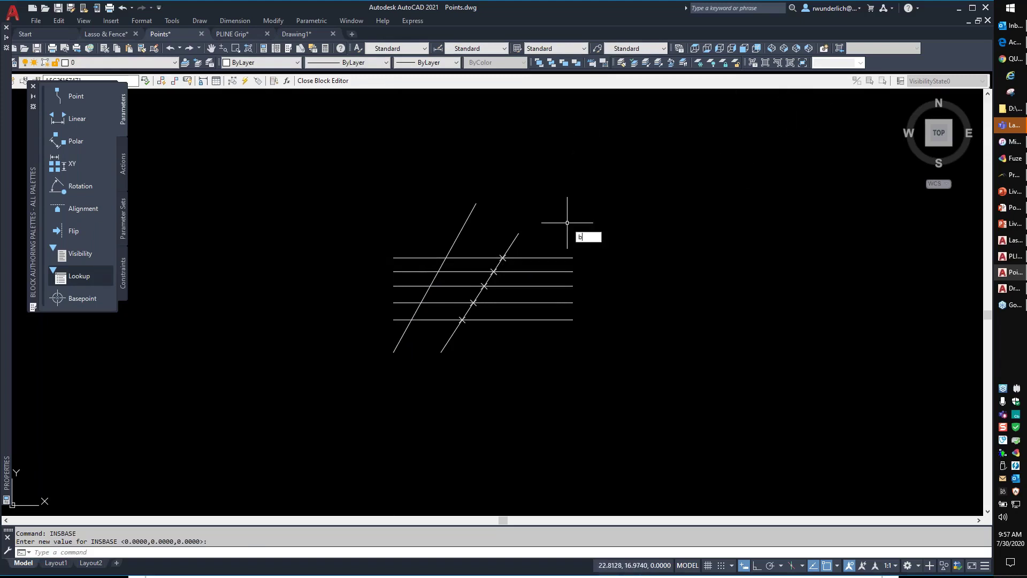
text(e)
key(Return)
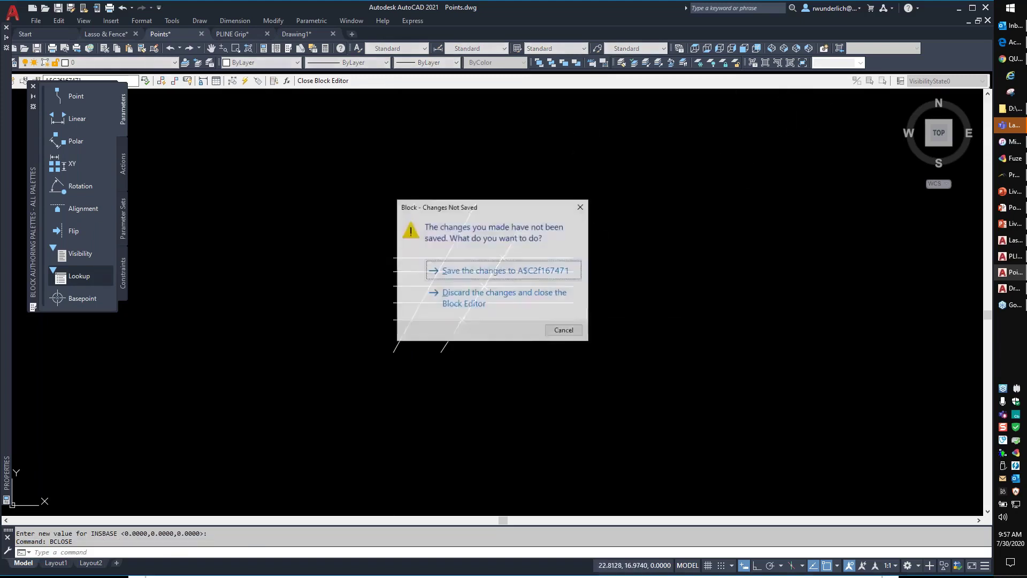
click(477, 274)
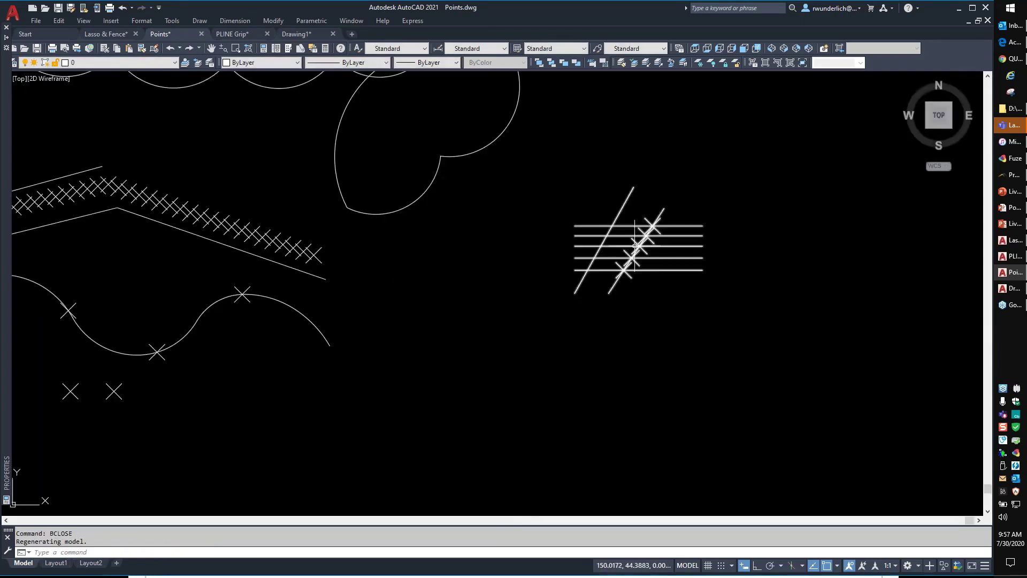
click(590, 262)
key(Escape)
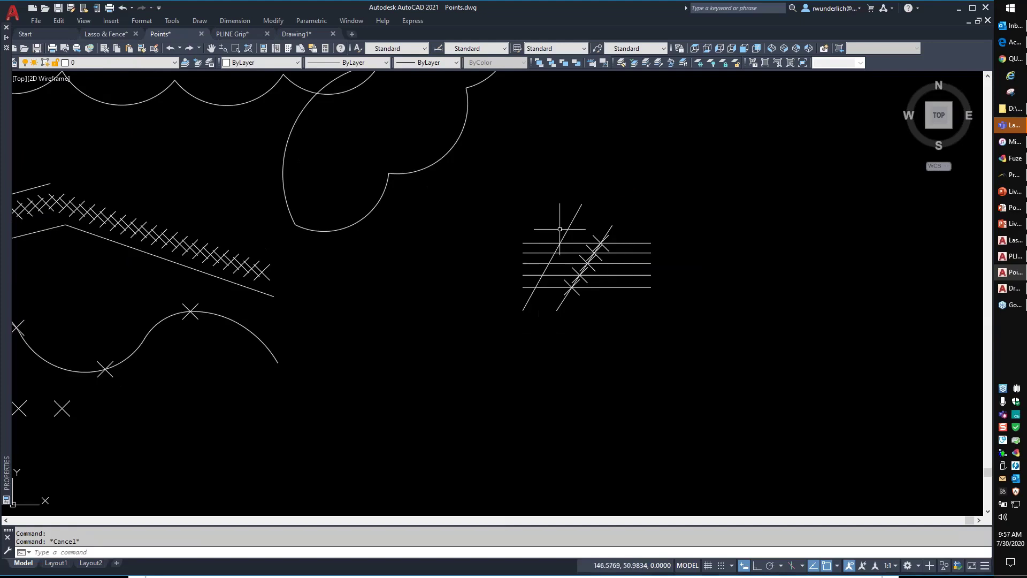
key(Escape)
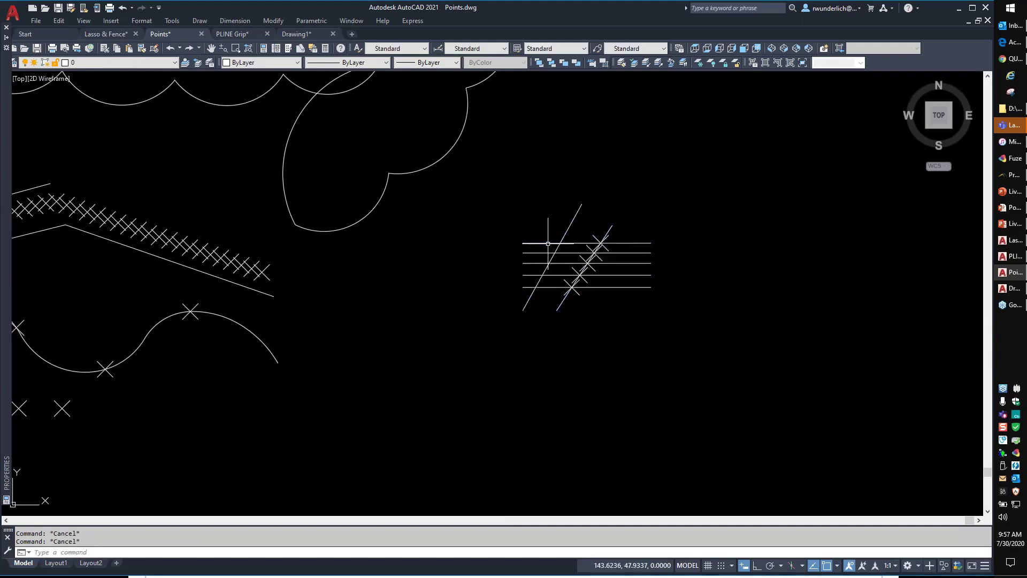
text(BCLOSE)
key(Return)
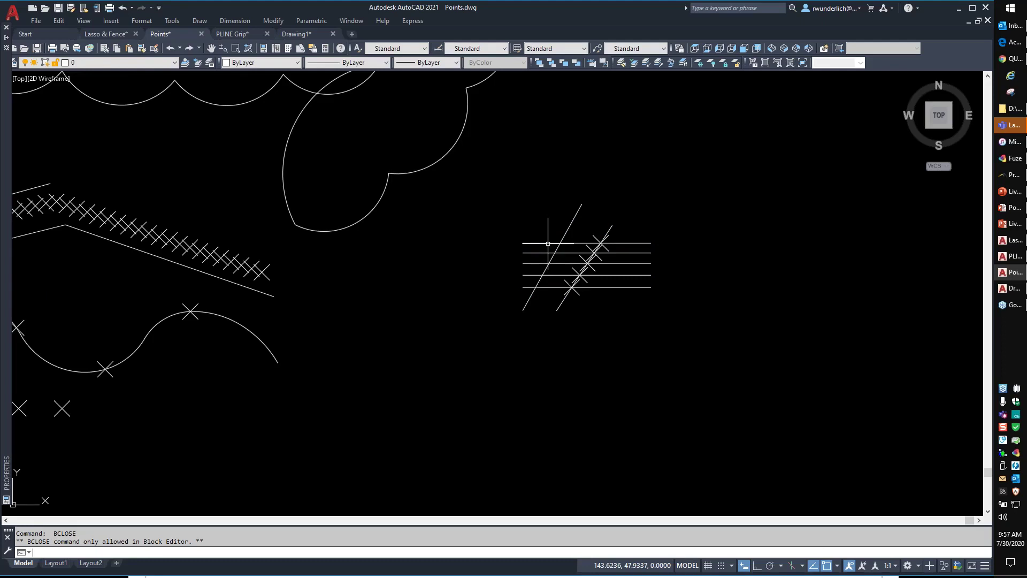
text(syn)
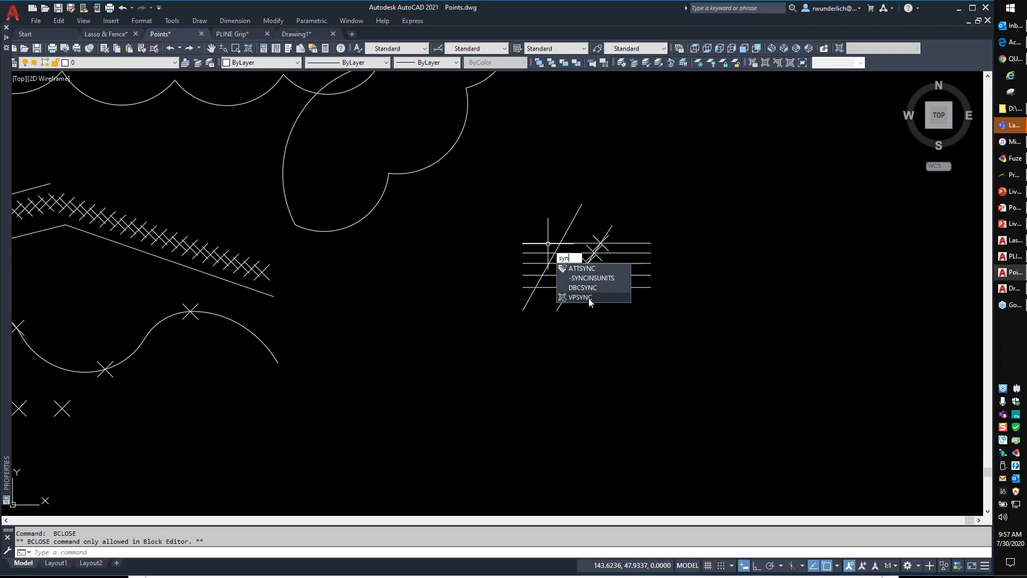
key(Escape)
key(Escape)
Find the RESETBLOCK command among the BLOCK suggestions, reset the pasted block with it, and check the block's insertion grip
text(BLOCK)
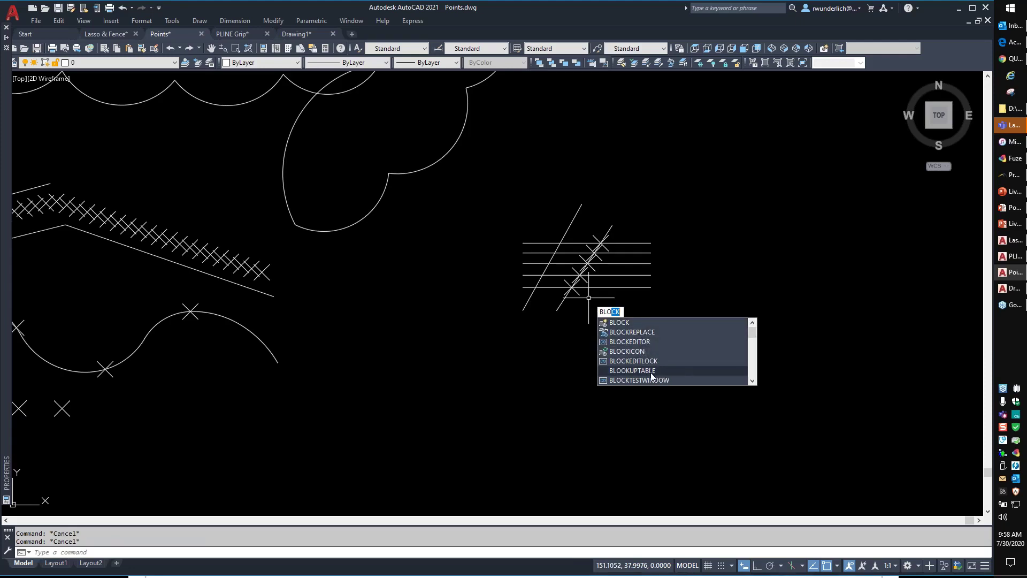
scroll(669, 367, down, 3)
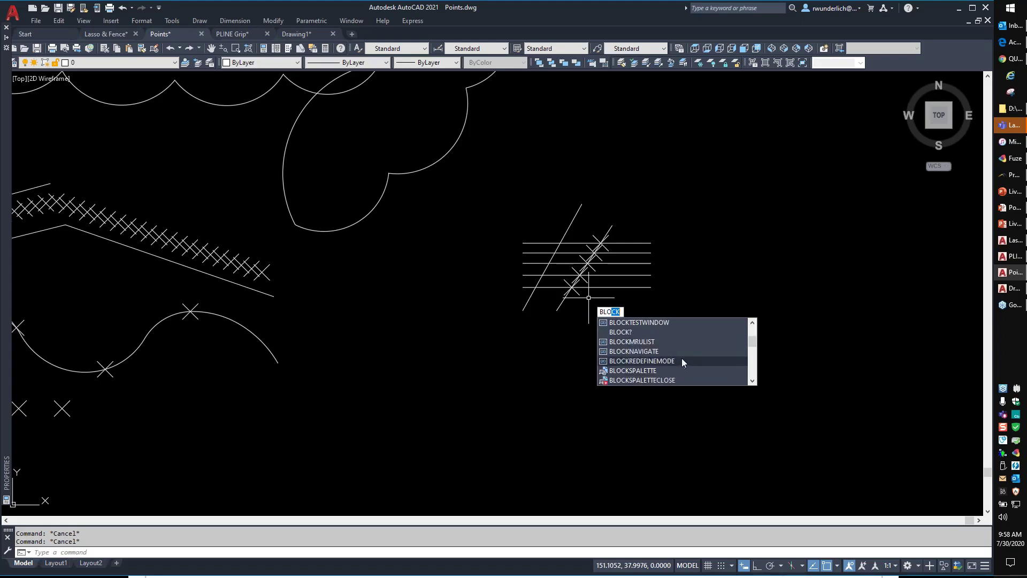
scroll(682, 358, down, 2)
scroll(682, 357, down, 3)
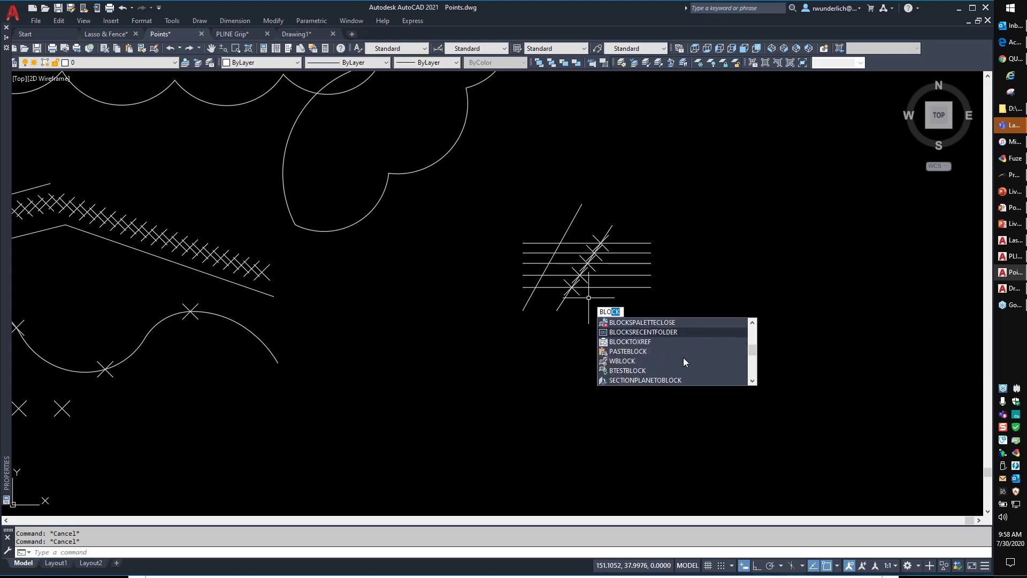
scroll(682, 357, down, 3)
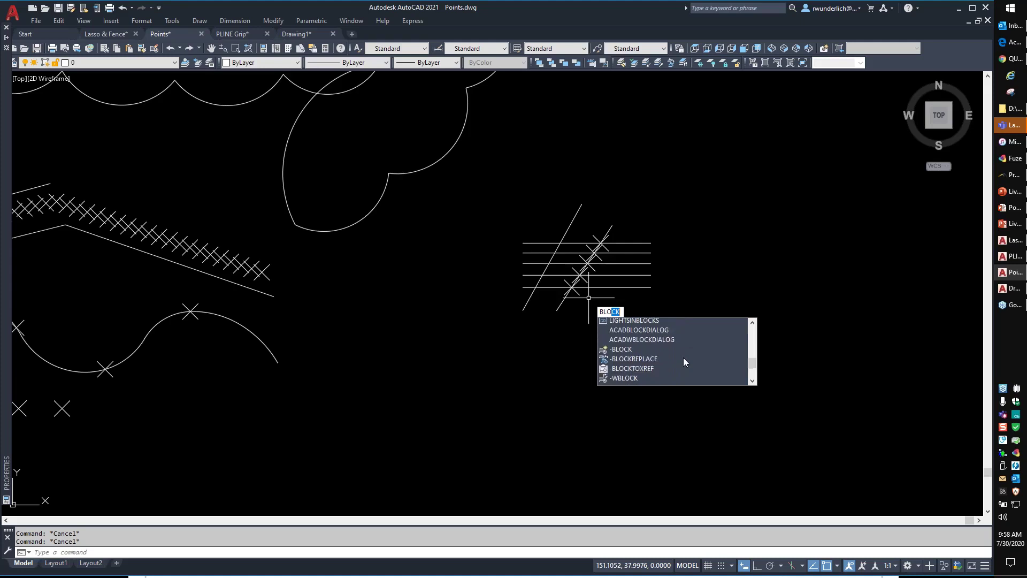
scroll(682, 358, down, 2)
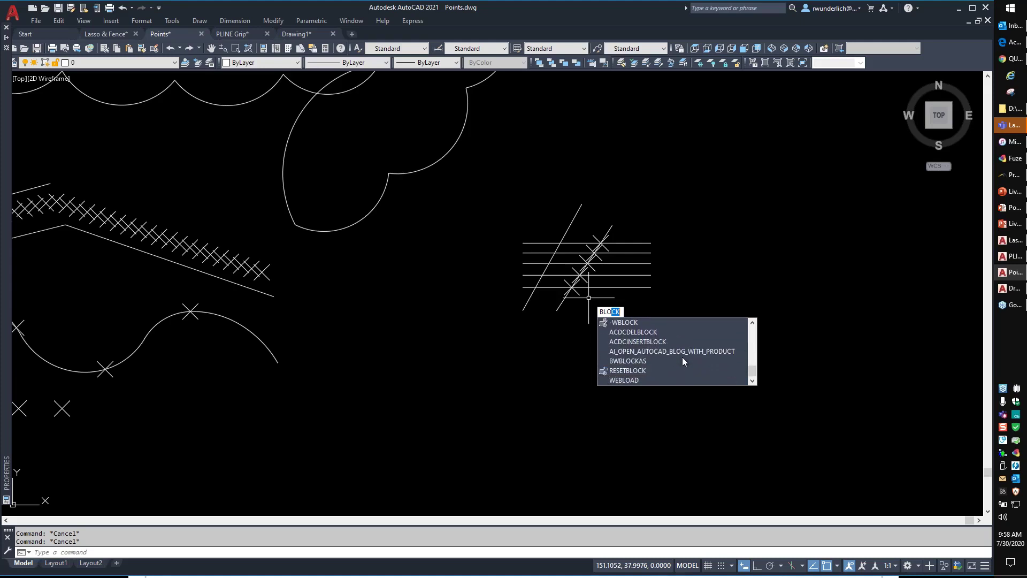
click(651, 370)
click(645, 271)
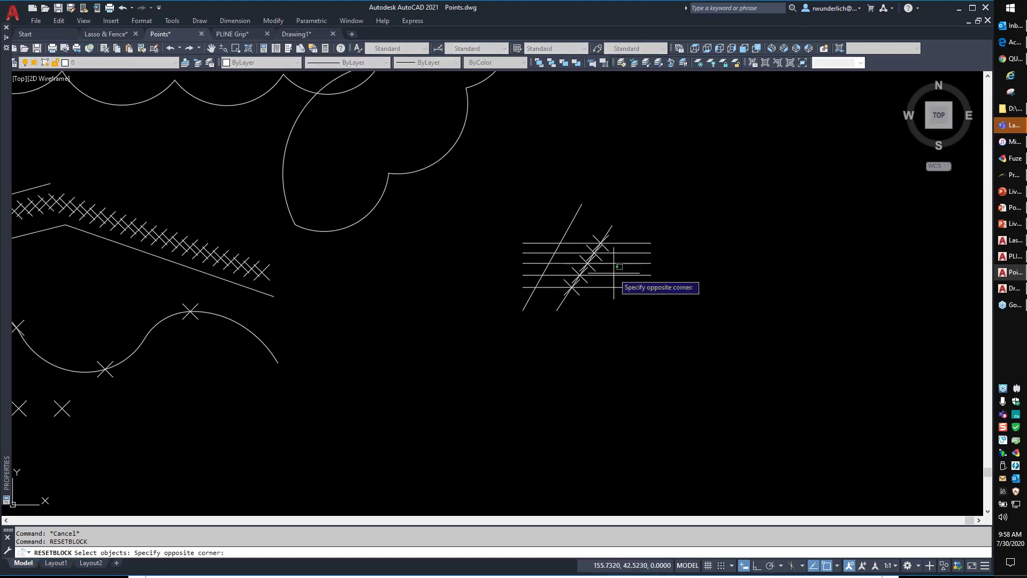
click(607, 284)
key(Return)
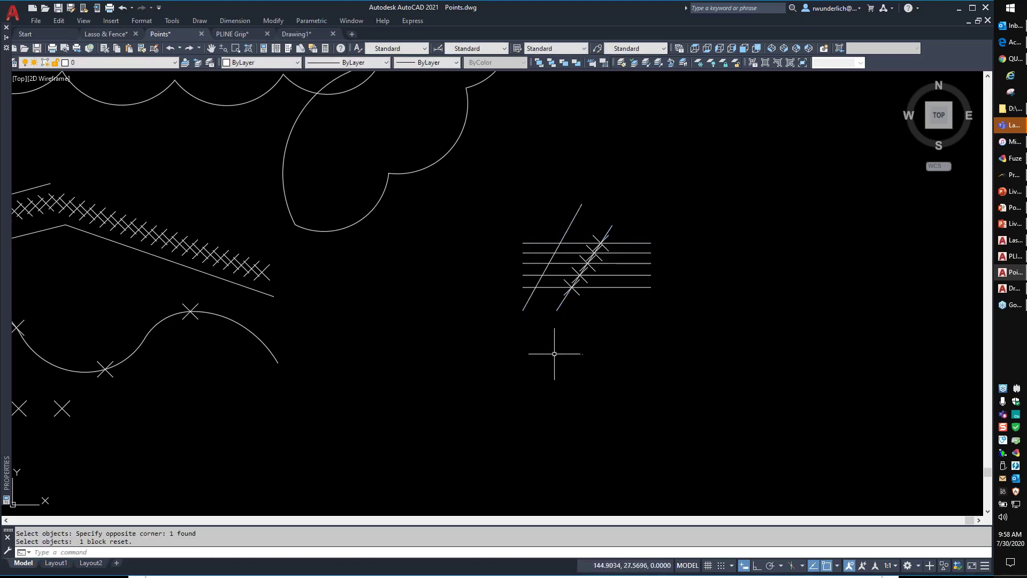
click(561, 283)
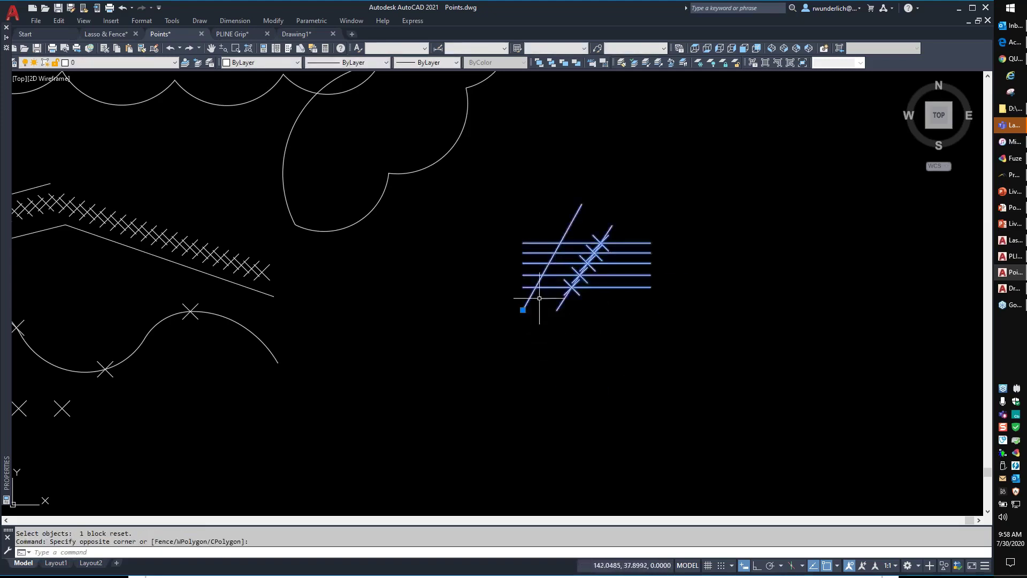
key(Escape)
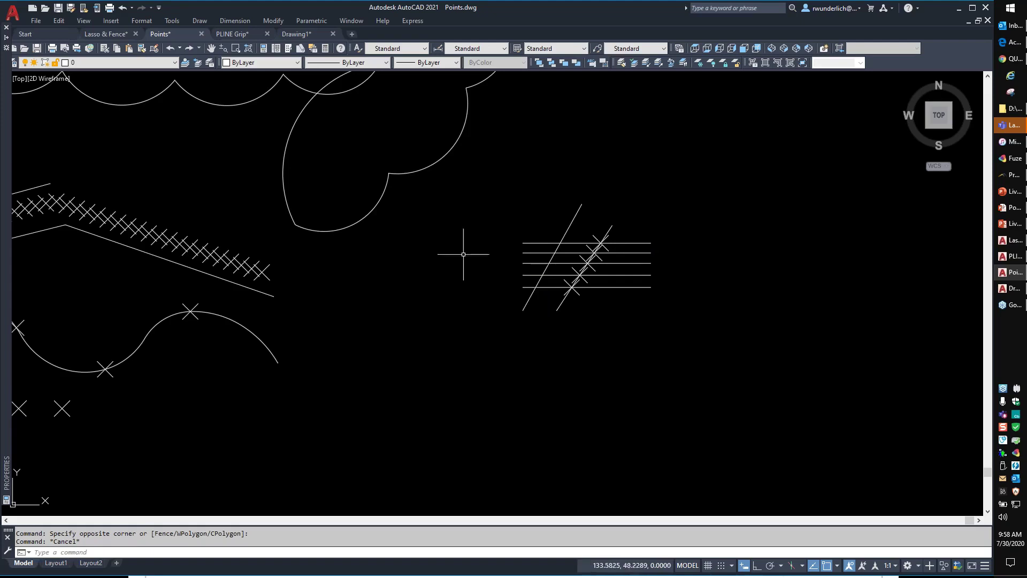
Display the drawing units settings with the UNITS command and cancel without changing them
middle_drag(167, 195, 289, 203)
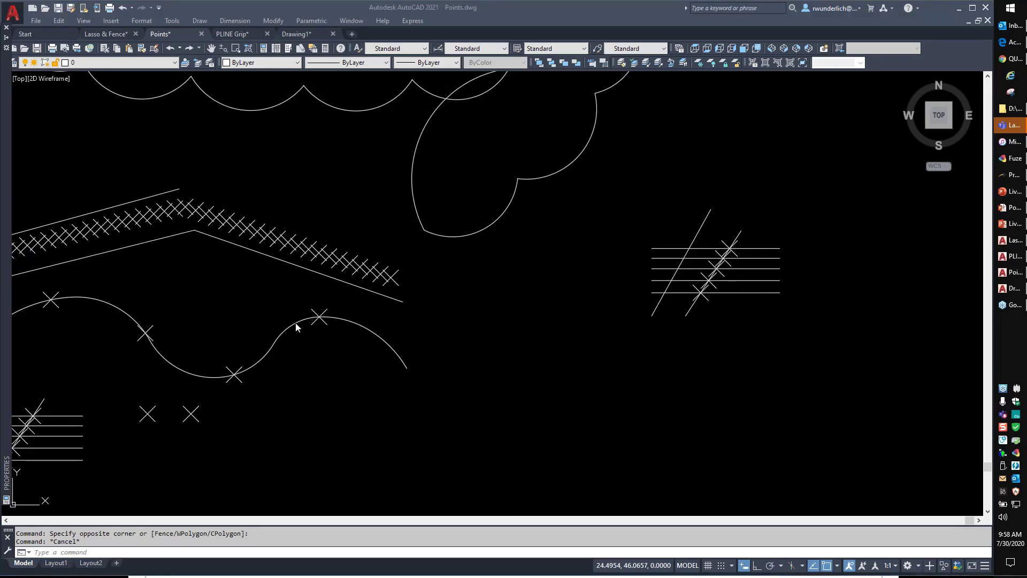
click(464, 321)
key(Escape)
text(unit)
key(Return)
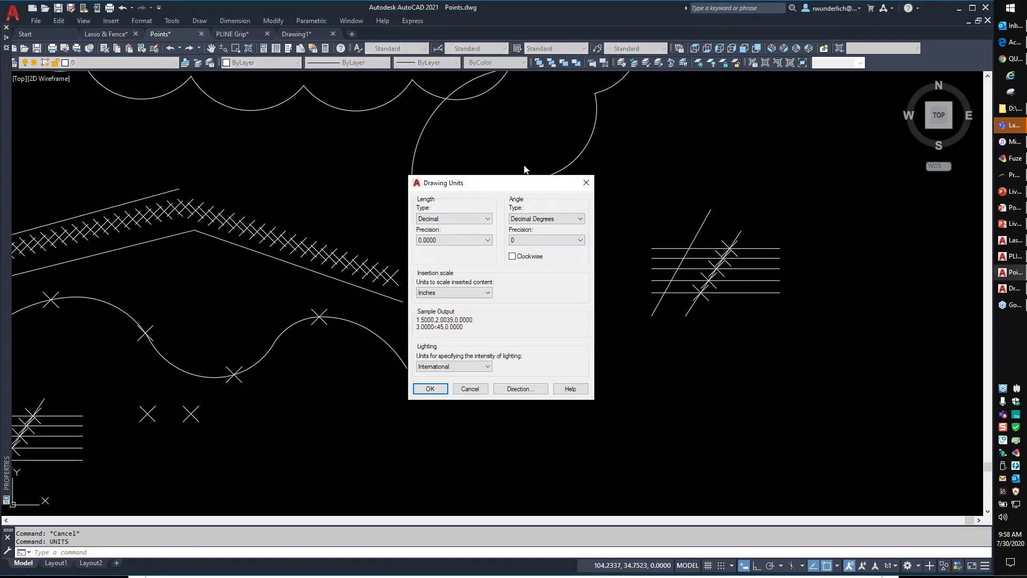
click(470, 389)
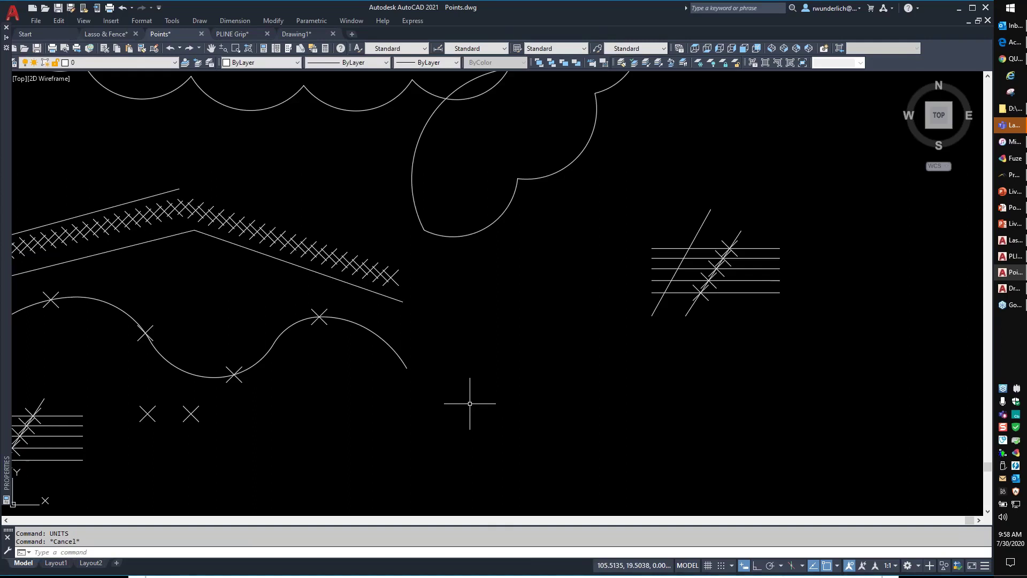
Display the same drawing units settings with the older DDUNITS command
text(dd)
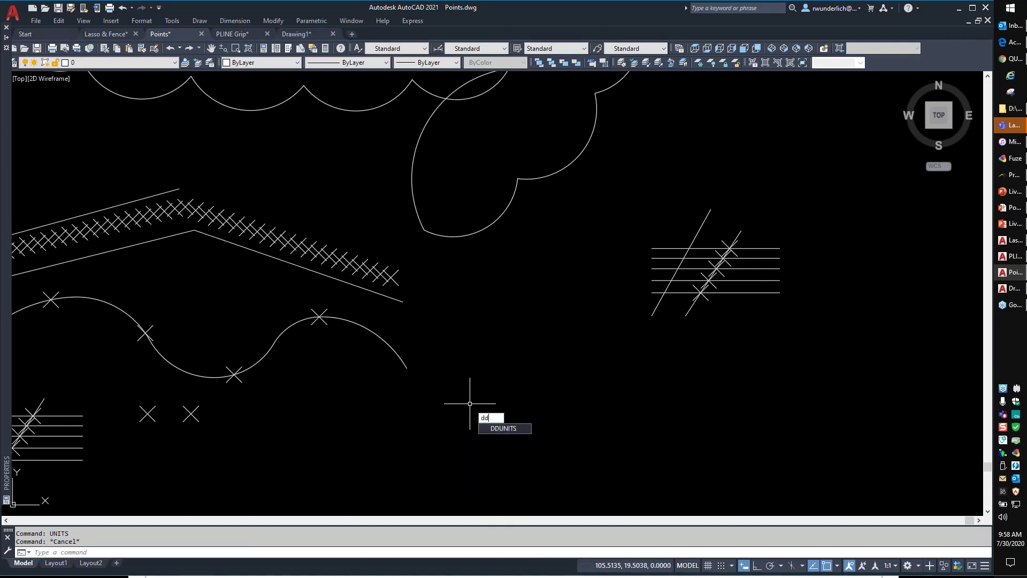
key(BackSpace)
key(BackSpace)
text(uni)
key(BackSpace)
key(BackSpace)
key(BackSpace)
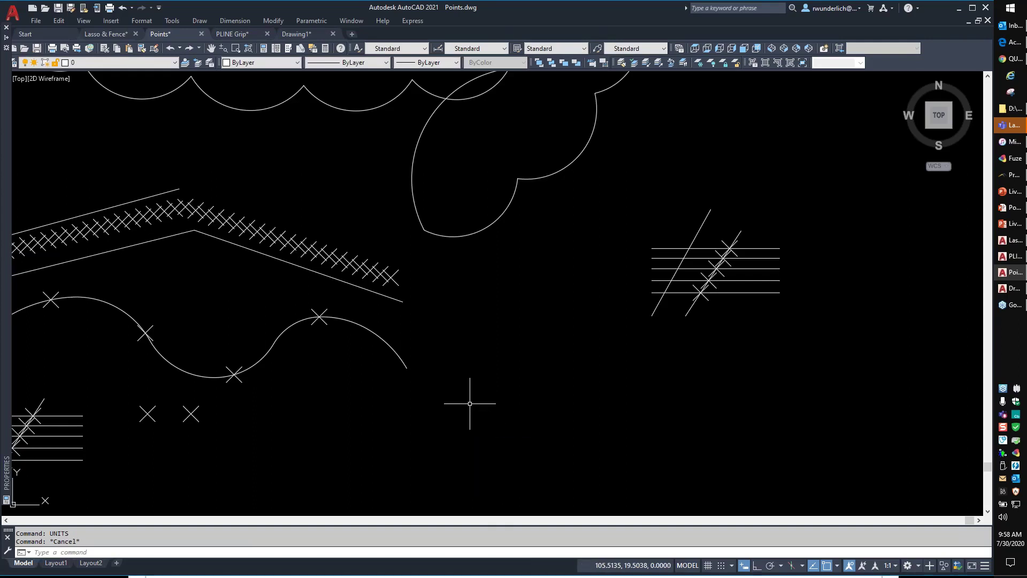
text(ddunits)
key(Return)
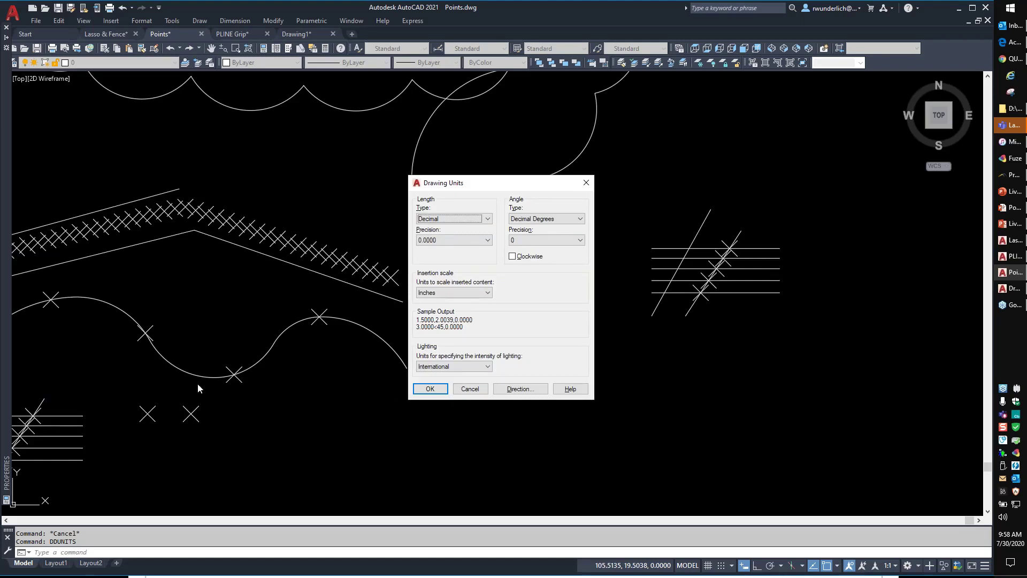
Dismiss the drawing units settings, list the command-line unit options with -DWGUNITS, cancel without choosing a length unit, and close the text window
key(Escape)
text(-dwg)
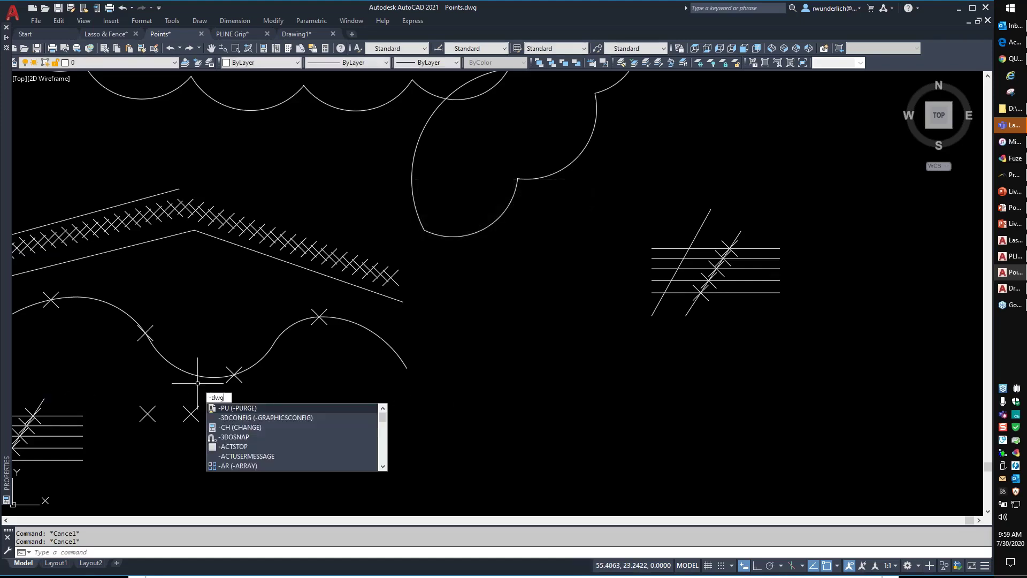
text(units)
key(Return)
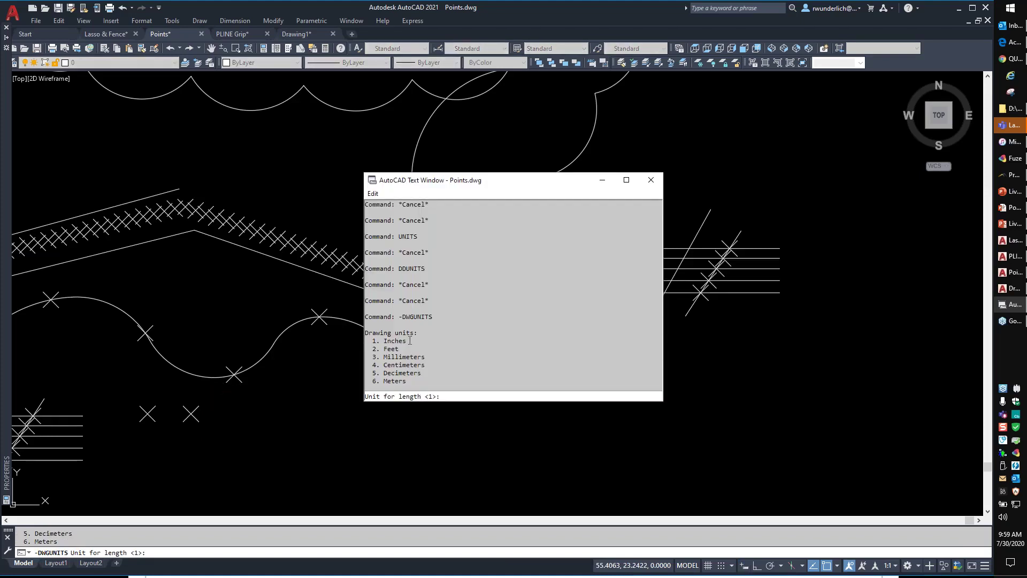
key(Escape)
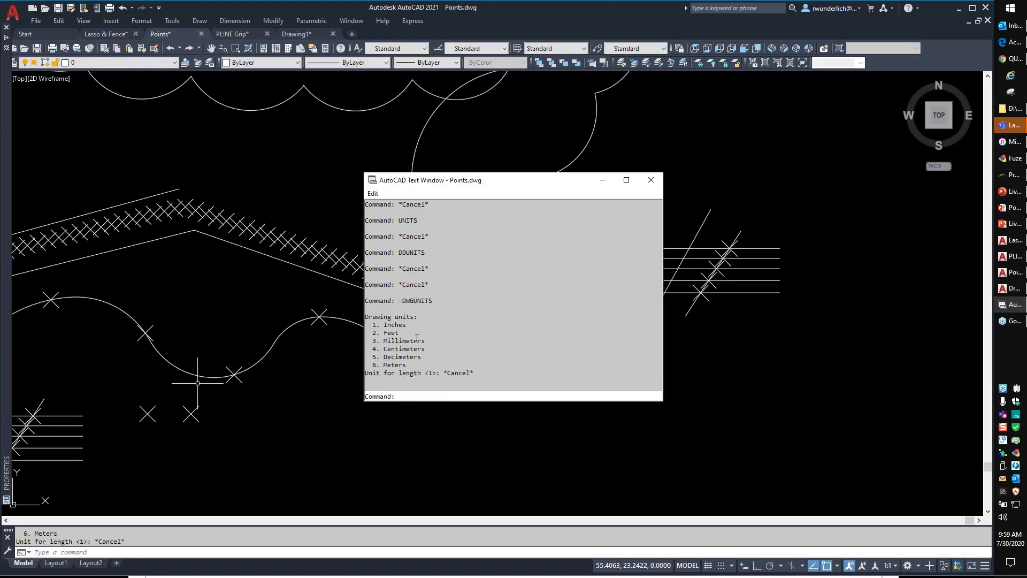
click(651, 180)
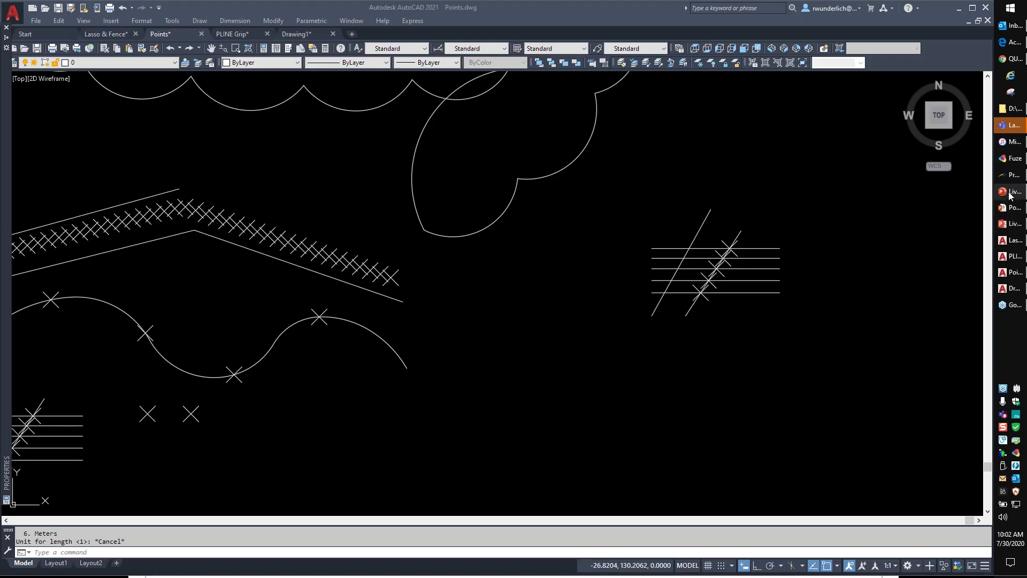
Switch to the PowerPoint webinar presentation and advance from the Q & A Time slide to the Thank You slide
click(1010, 224)
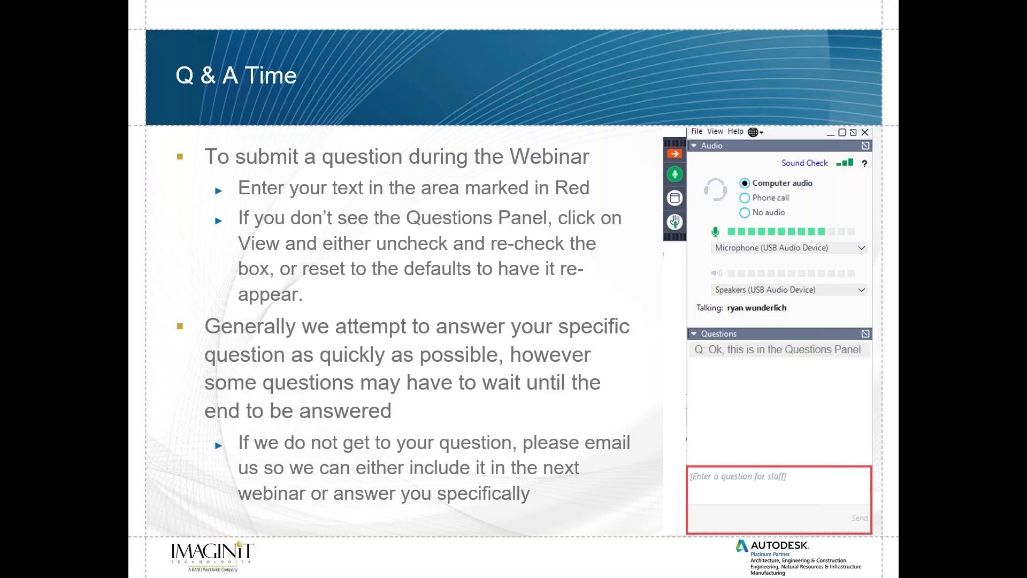
key(Right)
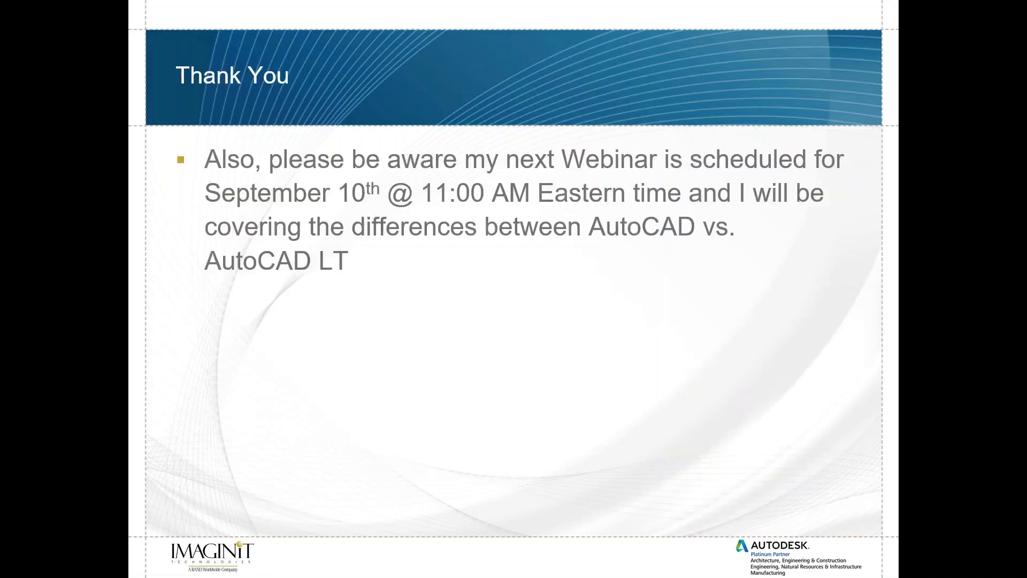